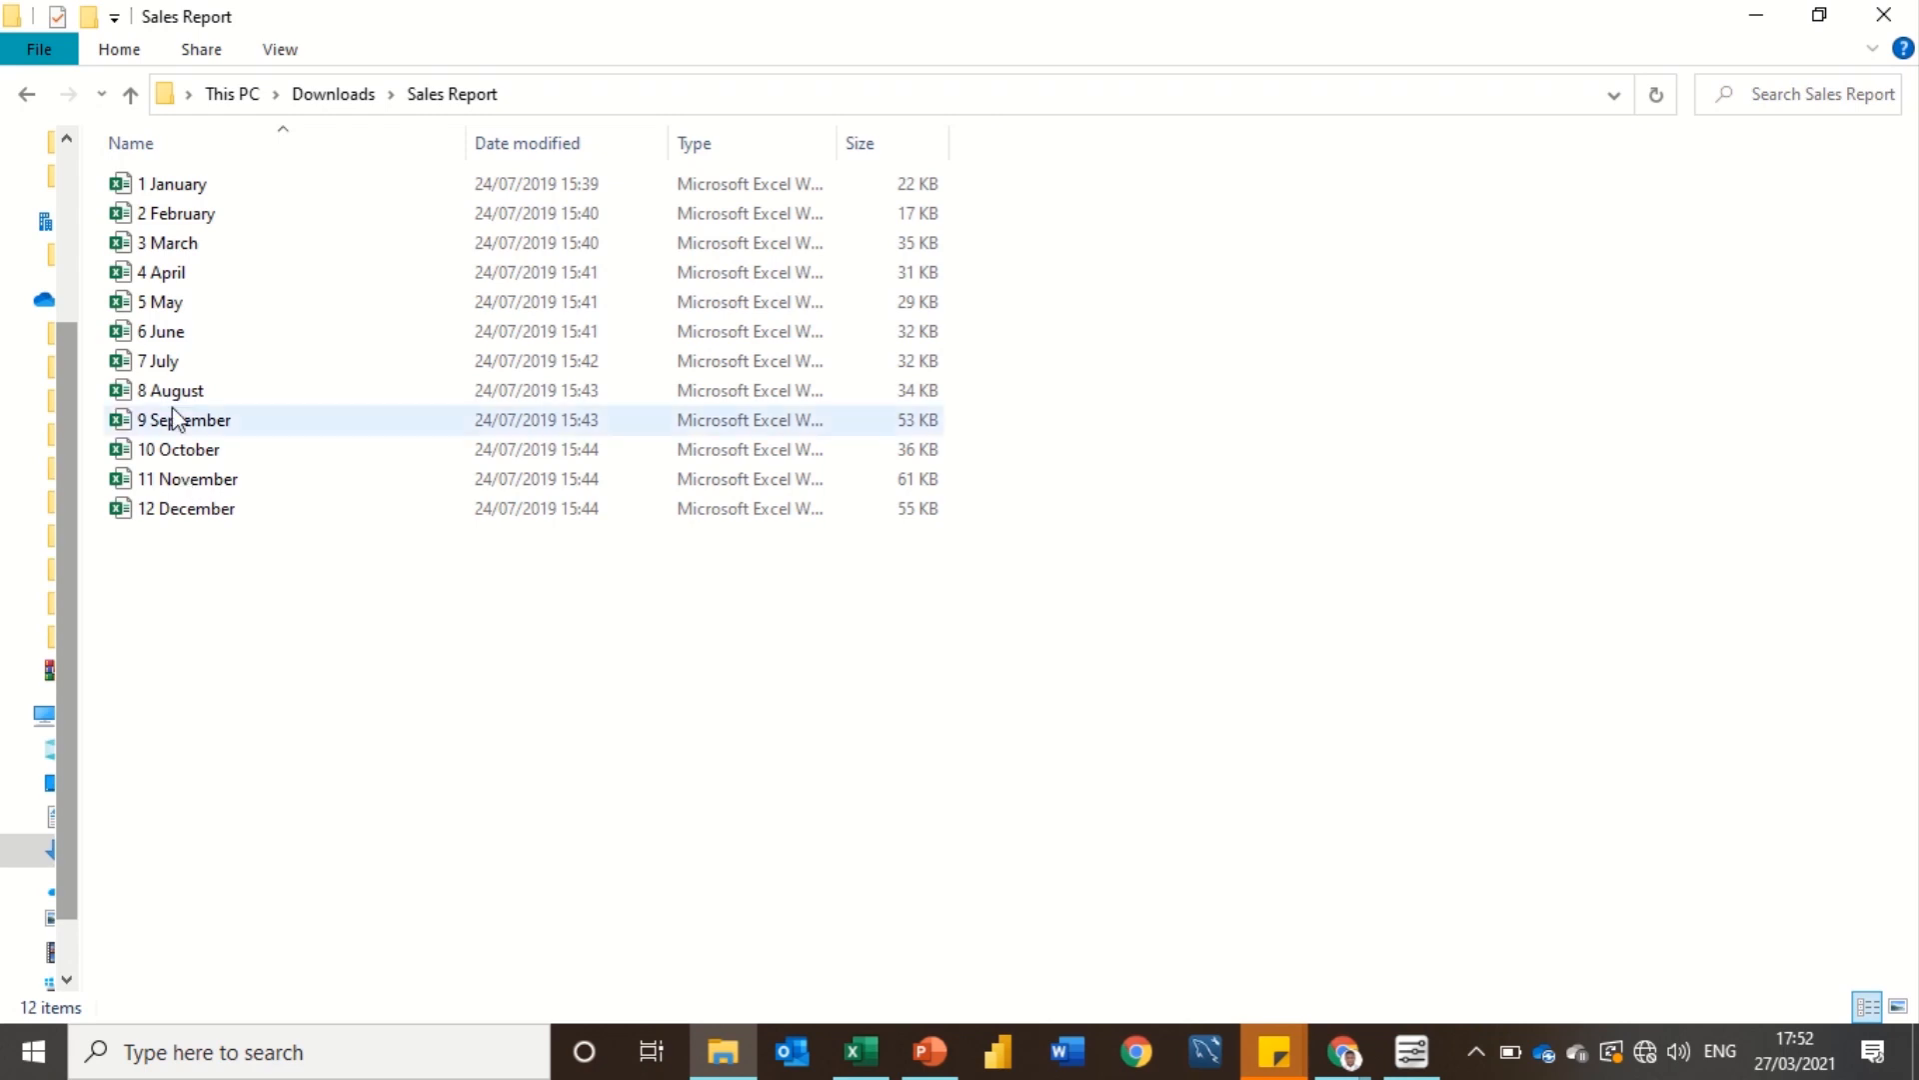
Open the 1 January workbook and autofit all its columns to read the sales data
{"action": "left_click", "coordinate": [178, 188]}
{"action": "double_click", "coordinate": [178, 195]}
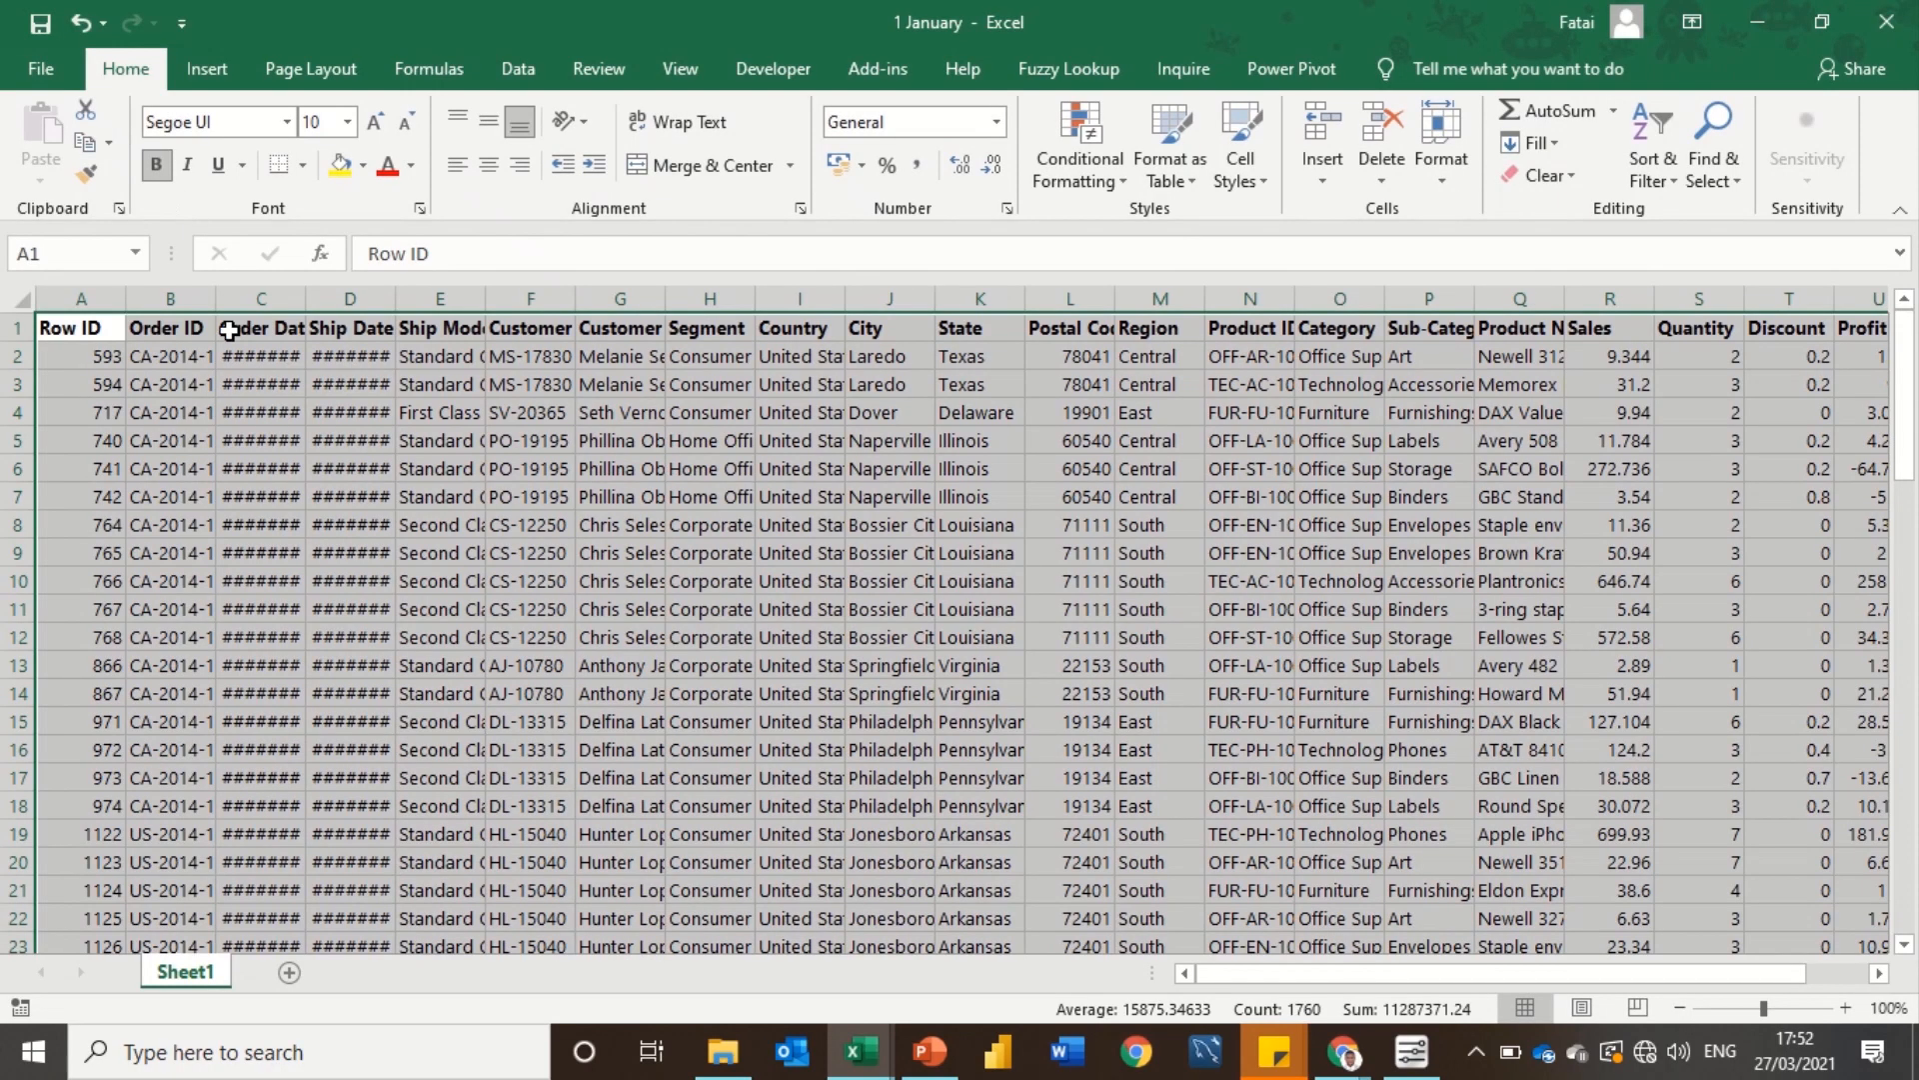
{"action": "left_click", "coordinate": [250, 437]}
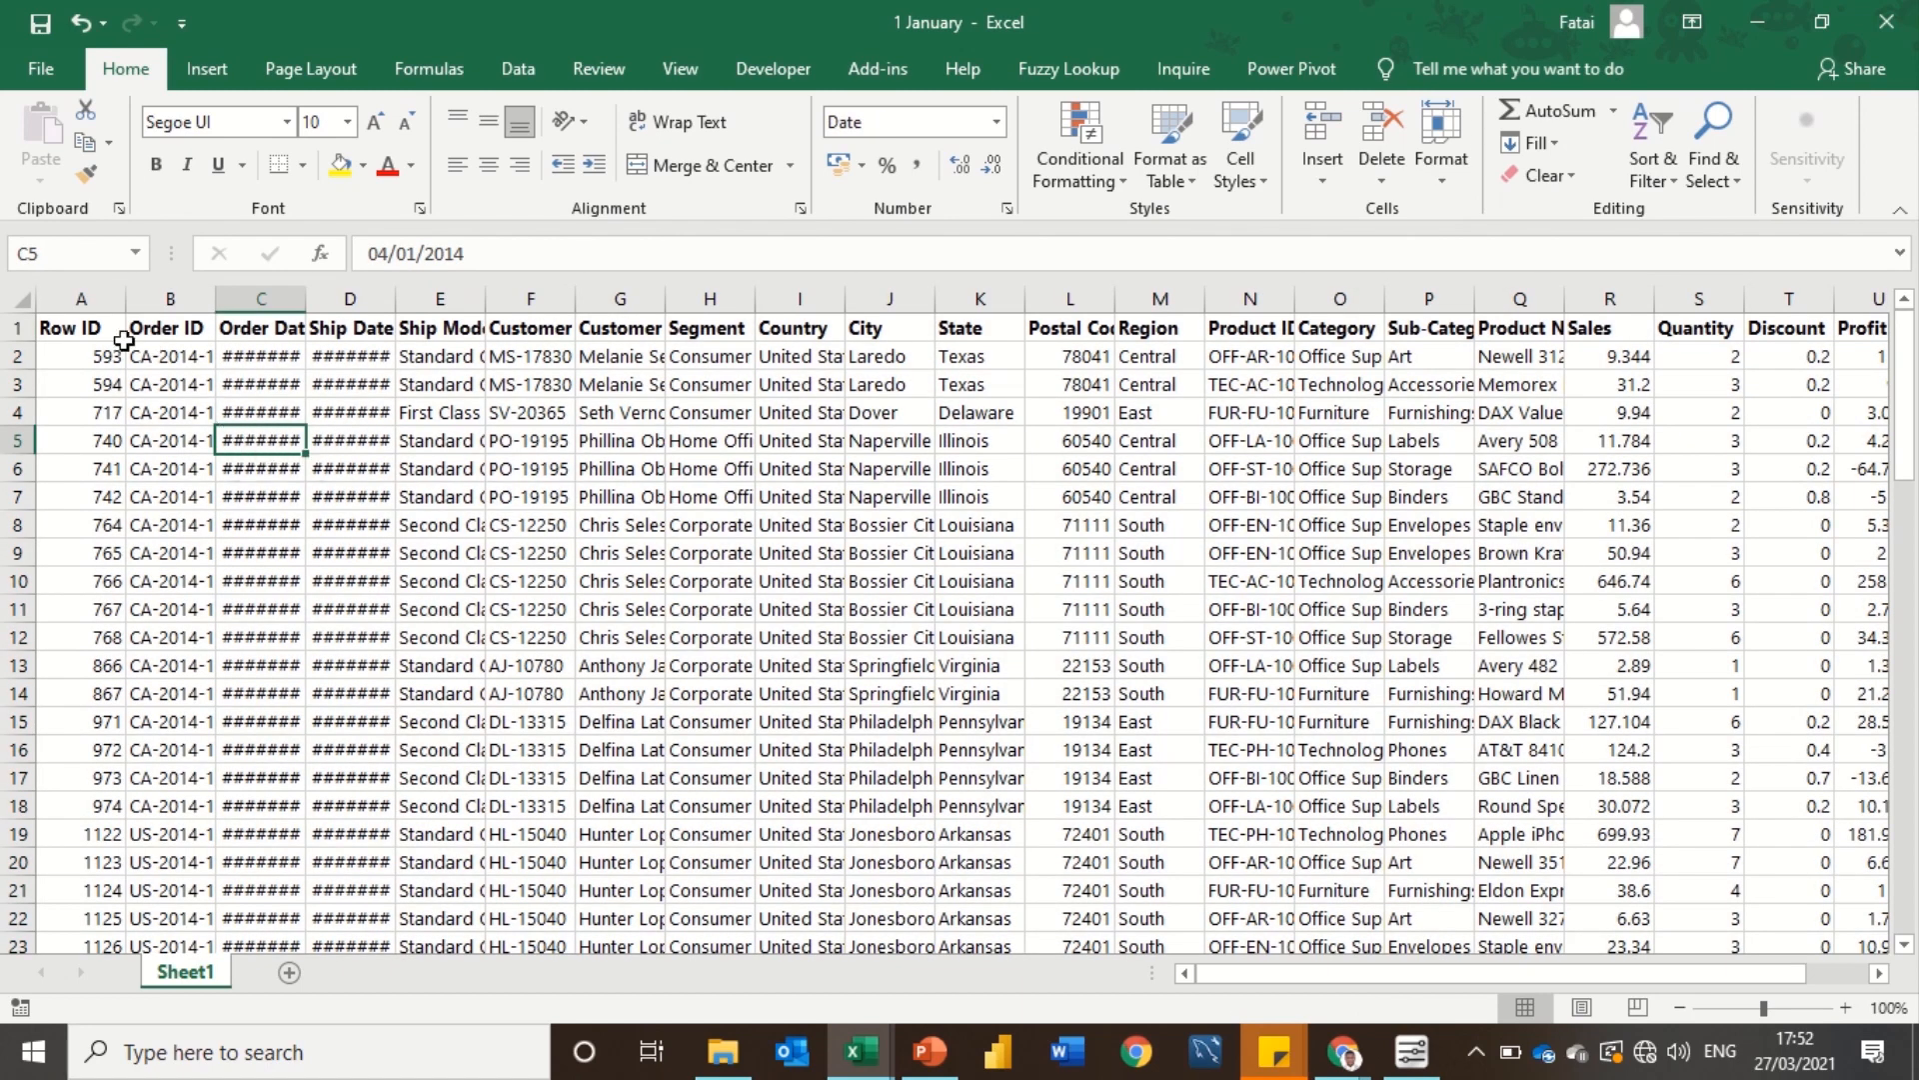
{"action": "left_click", "coordinate": [18, 299]}
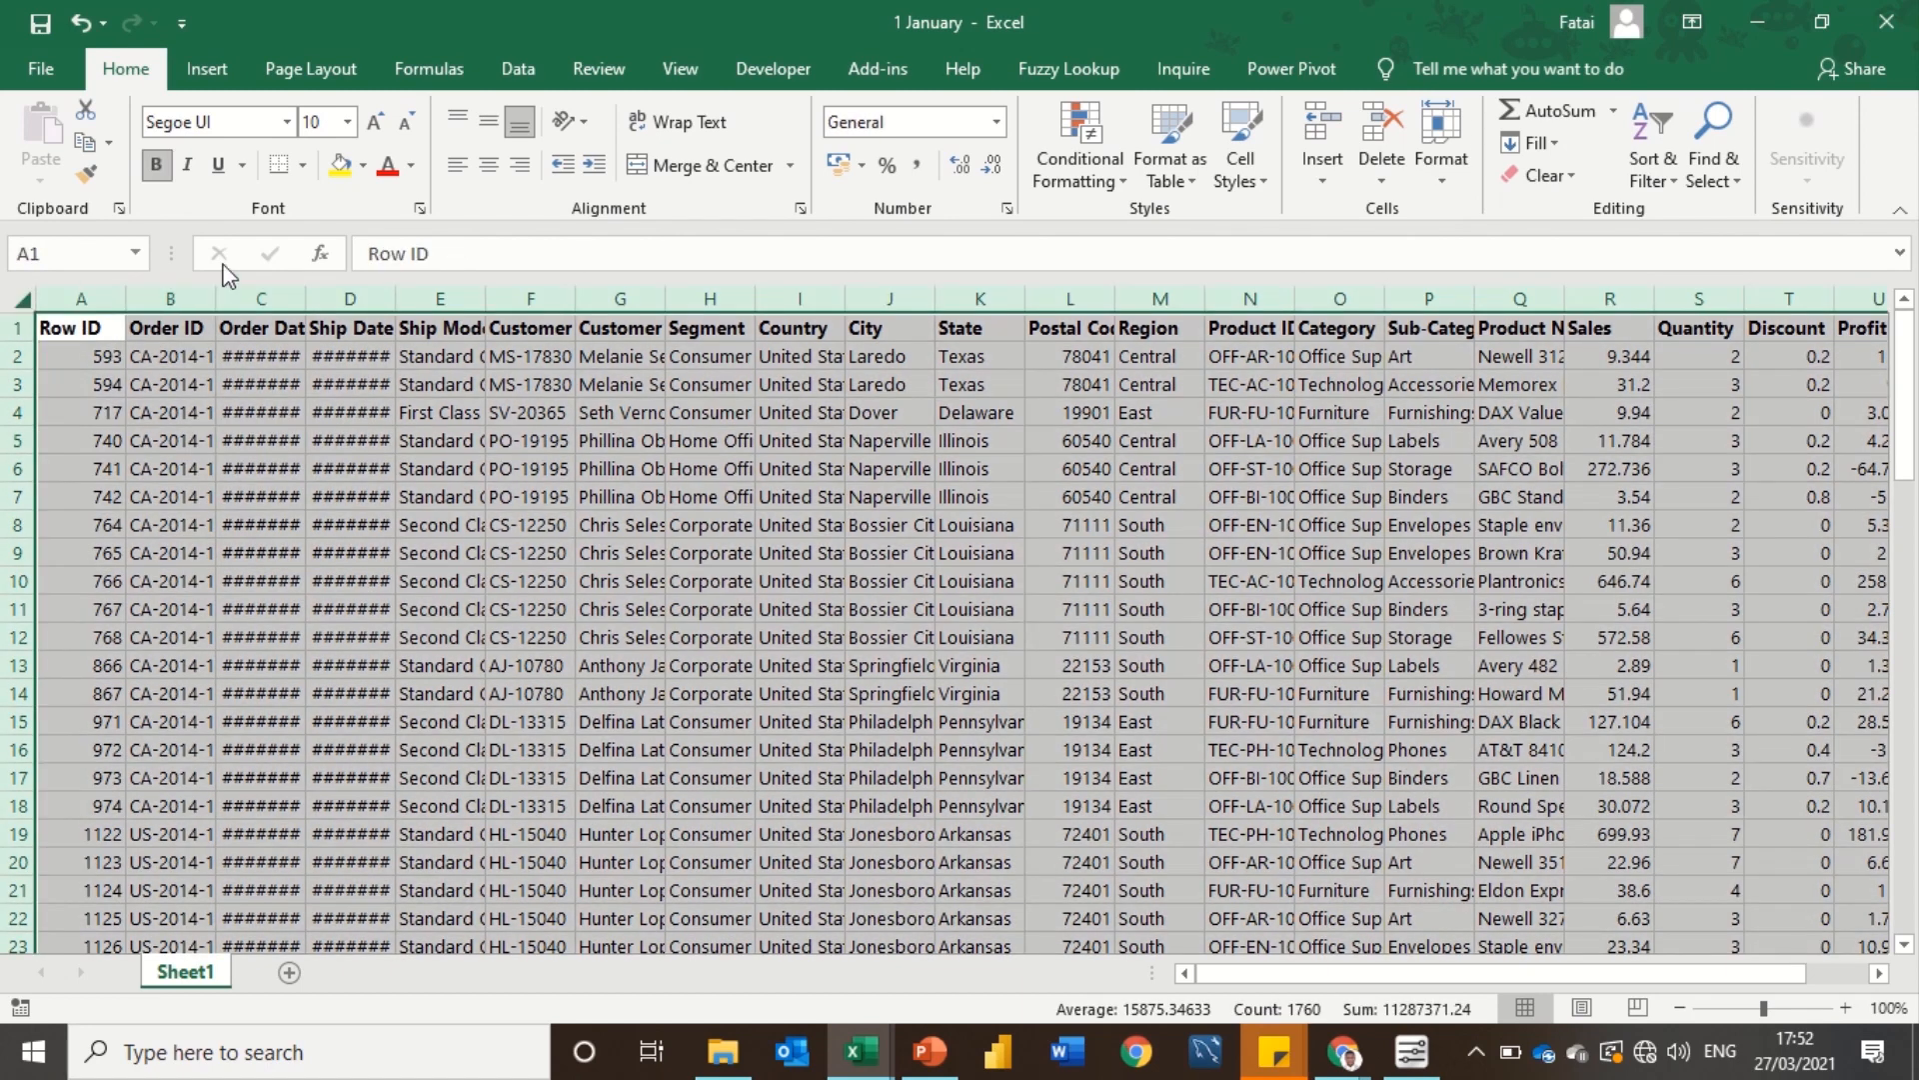
{"action": "double_click", "coordinate": [130, 296]}
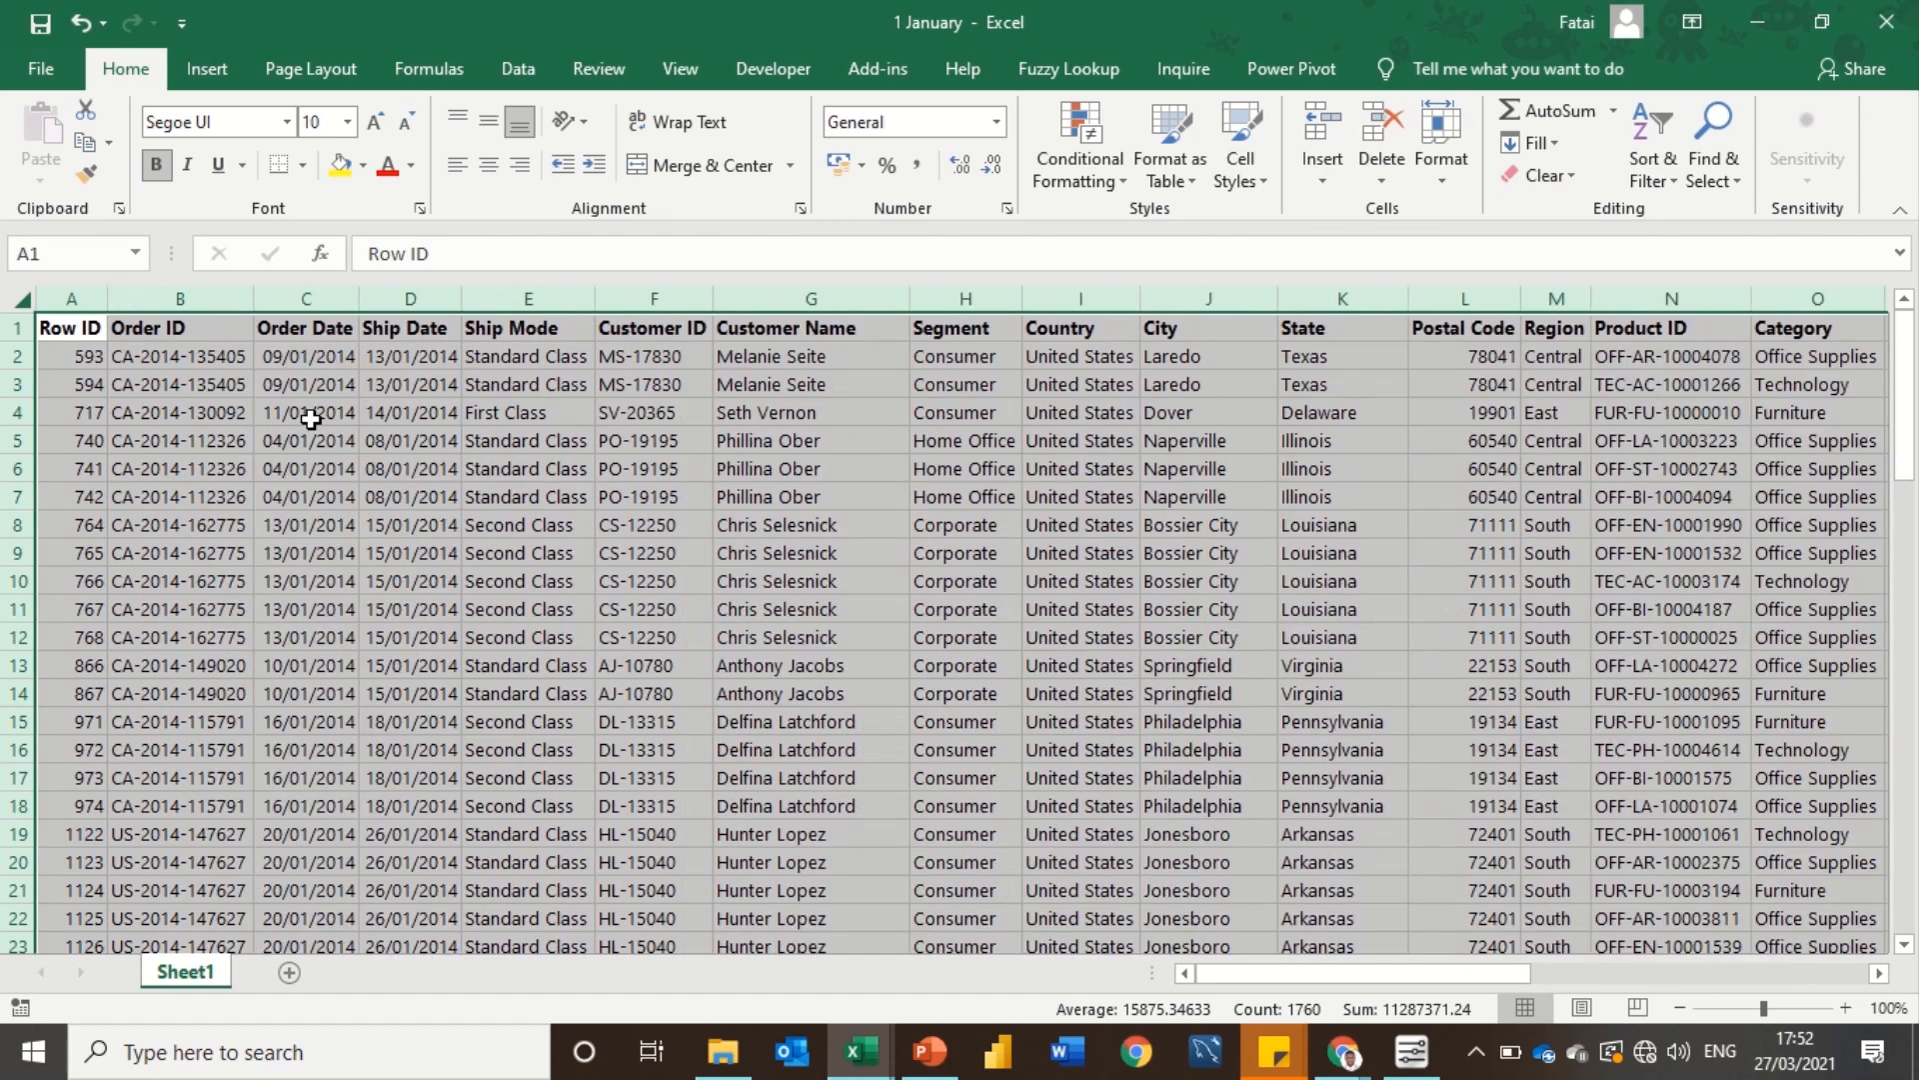
{"action": "left_click", "coordinate": [312, 432]}
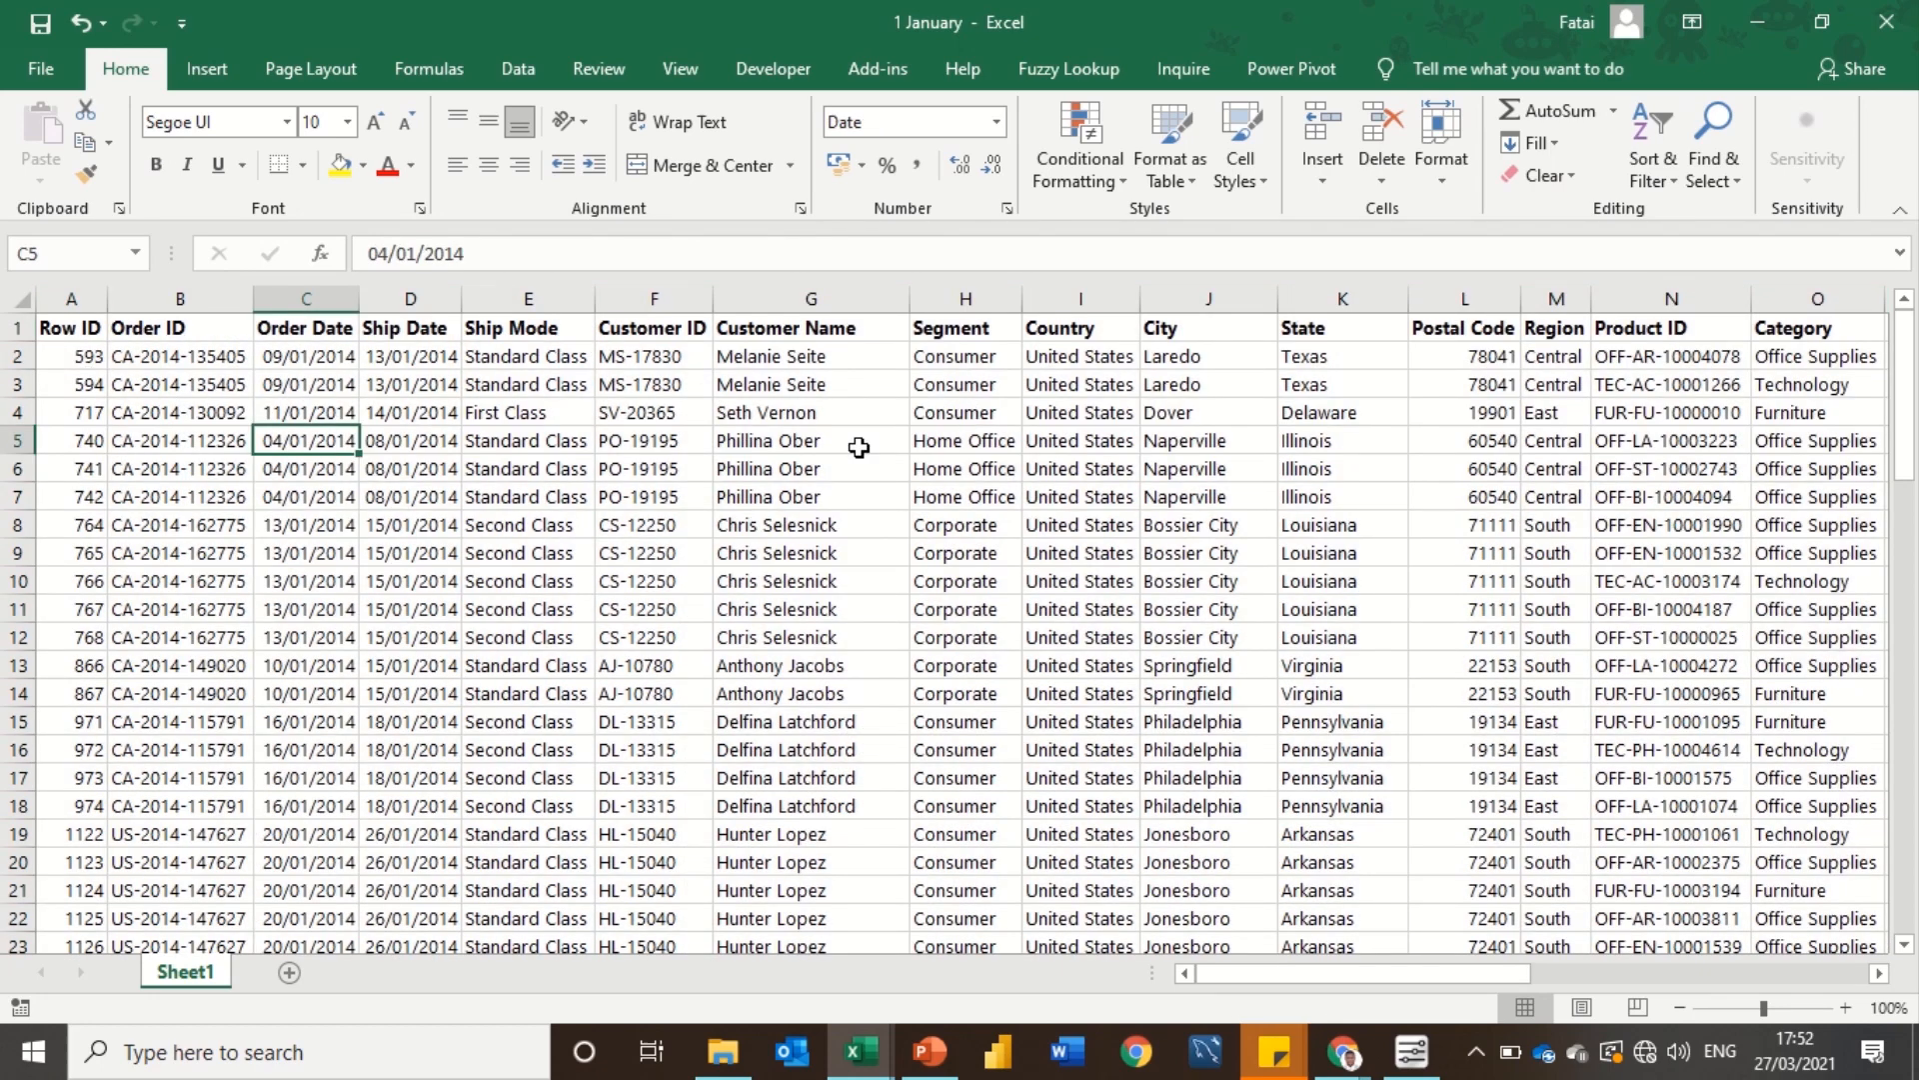
Look over the January sheet's columns and close the workbook without saving the changes
{"action": "left_click_drag", "start_coordinate": [1392, 975], "coordinate": [1297, 978]}
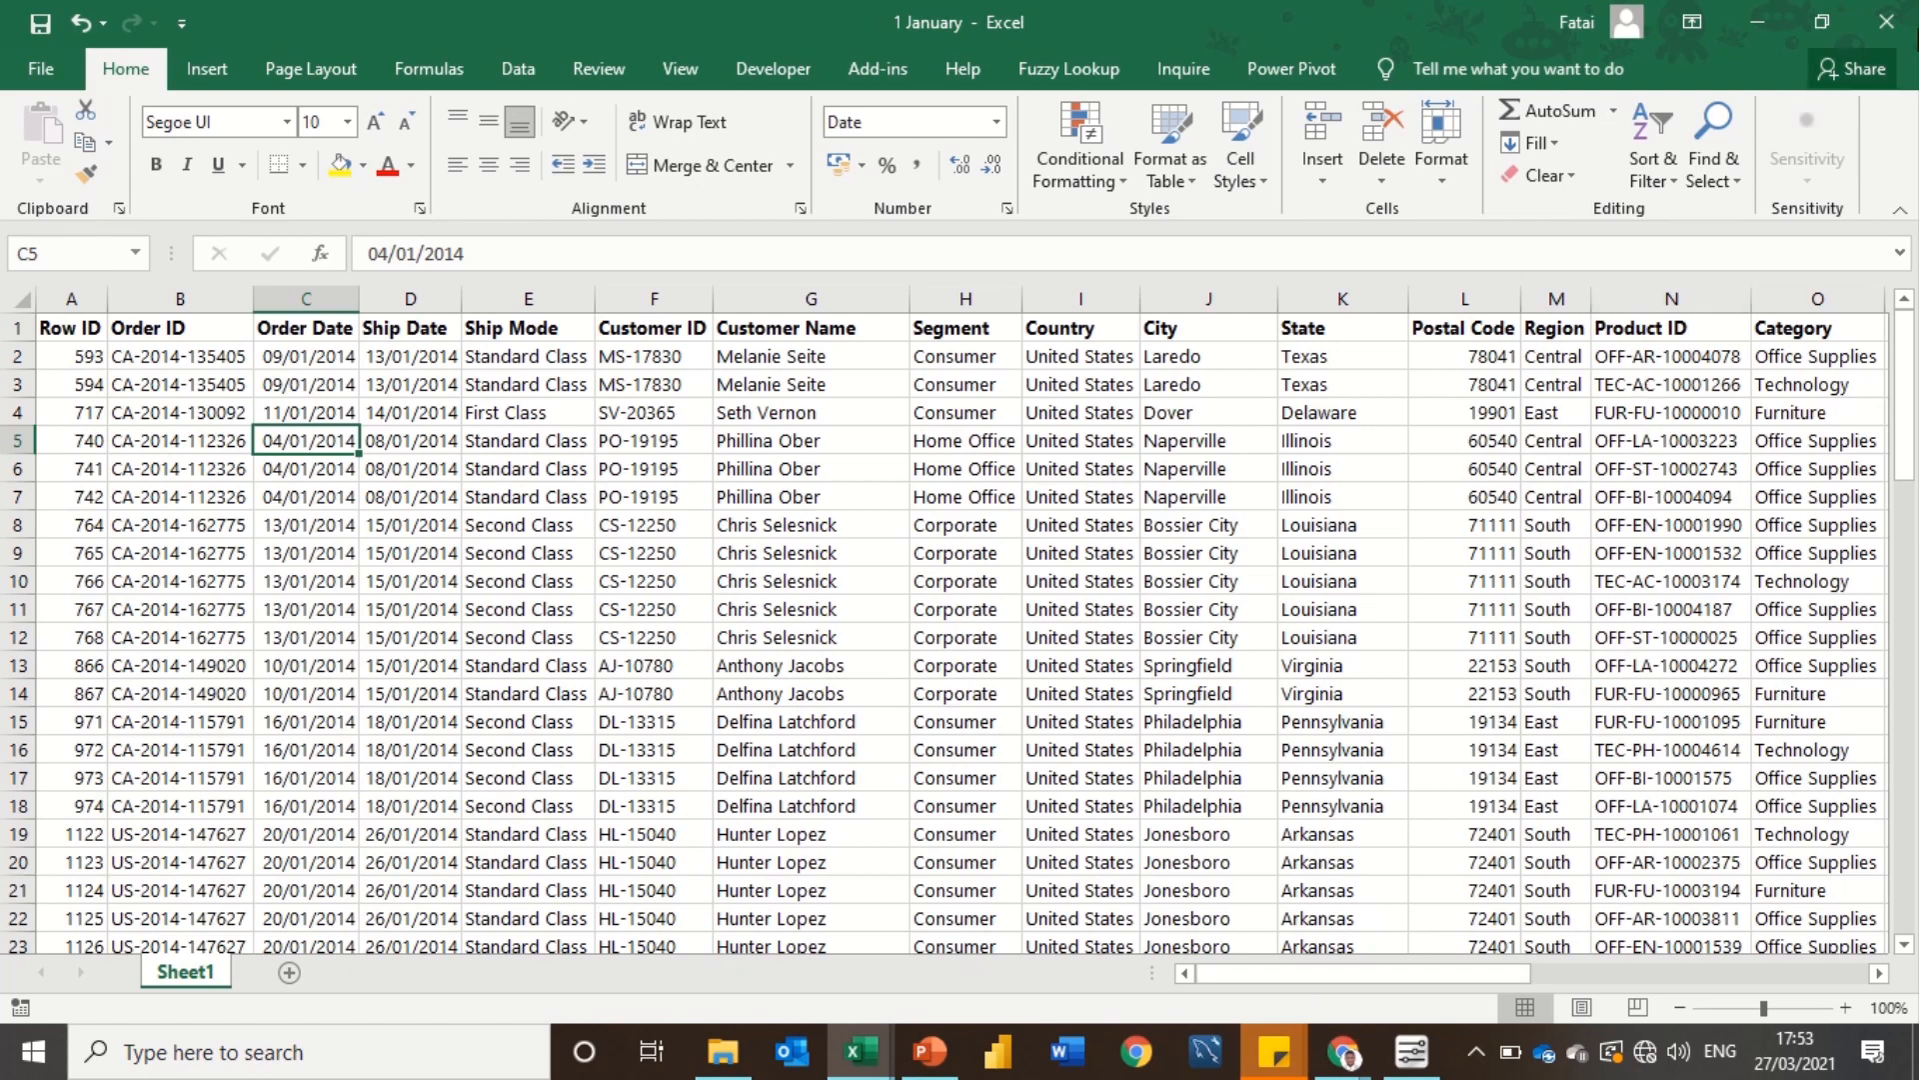
{"action": "left_click", "coordinate": [1888, 21]}
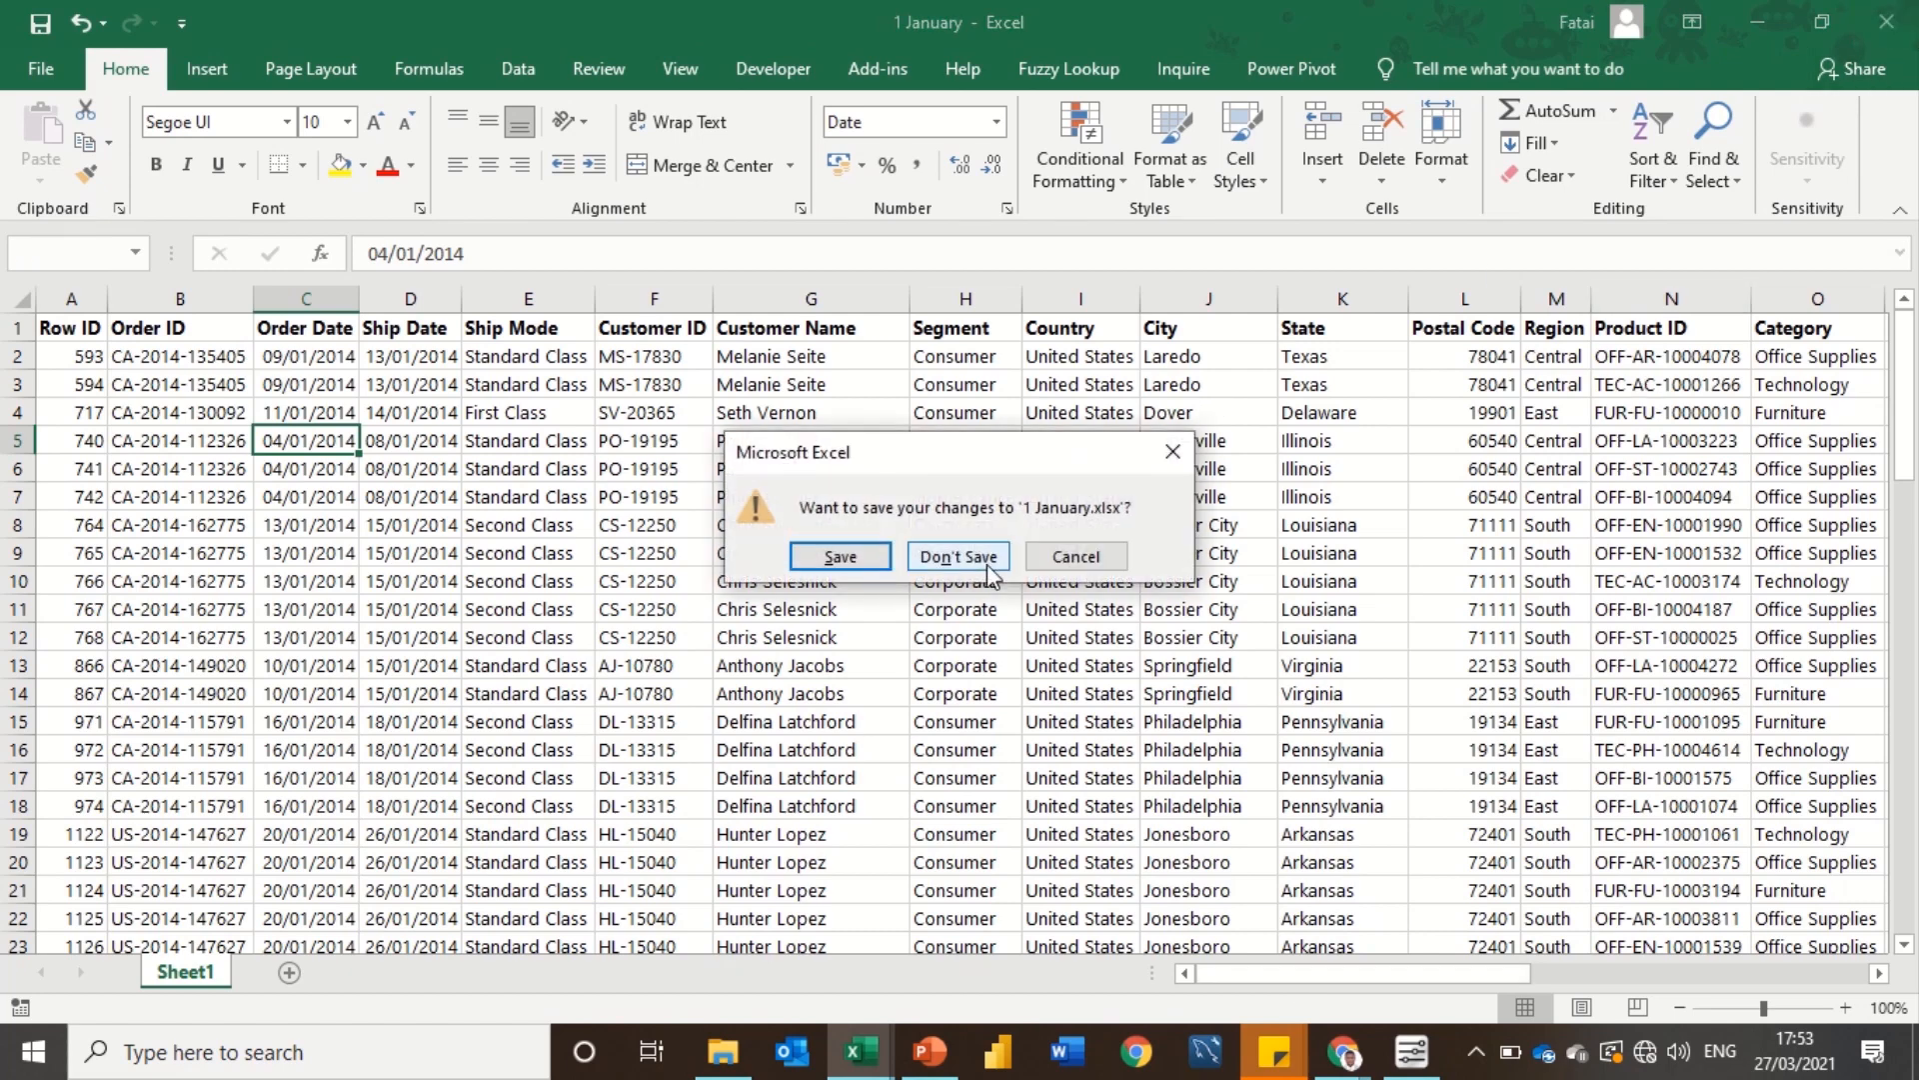
{"action": "left_click", "coordinate": [974, 560]}
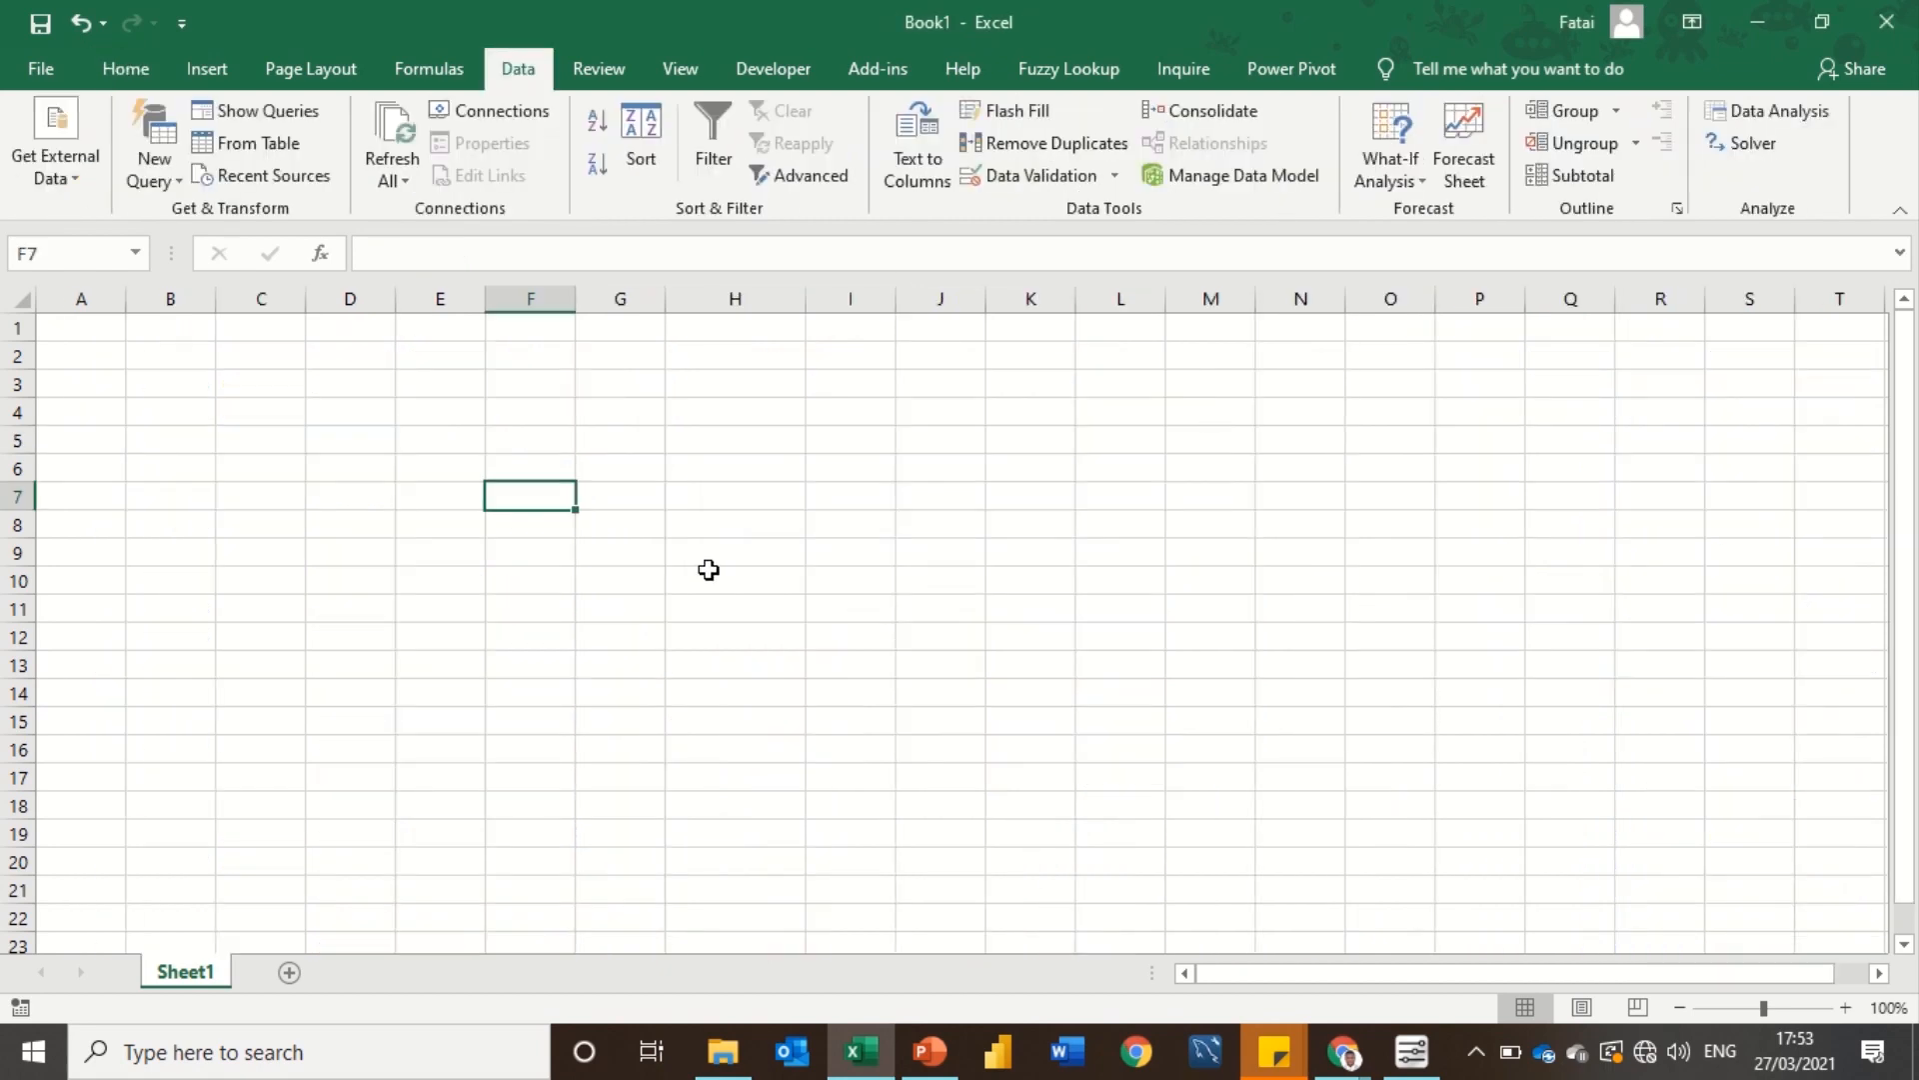
Create a query from the Downloads\Sales Report\Mothly Sales folder and open it for transforming in the Power Query Editor
{"action": "left_click", "coordinate": [708, 577]}
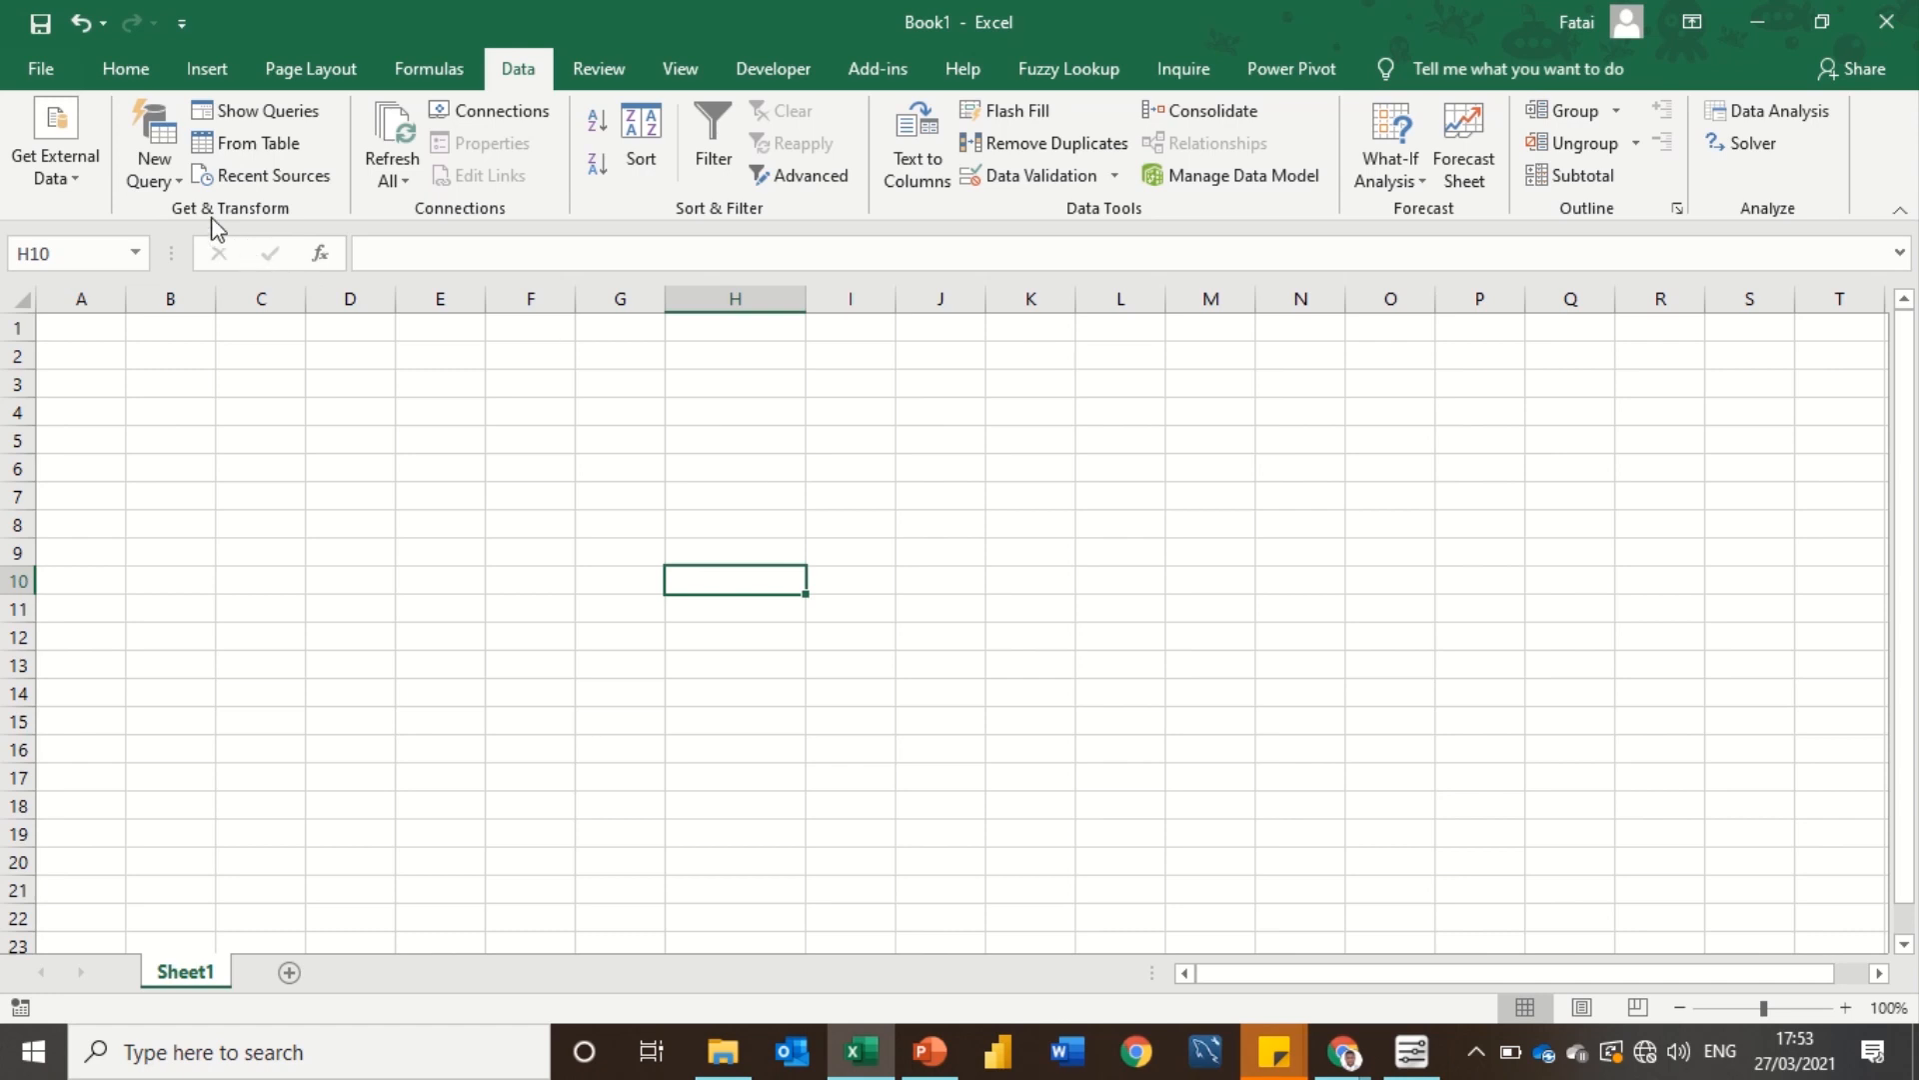
{"action": "left_click", "coordinate": [171, 180]}
{"action": "mouse_move", "coordinate": [210, 232]}
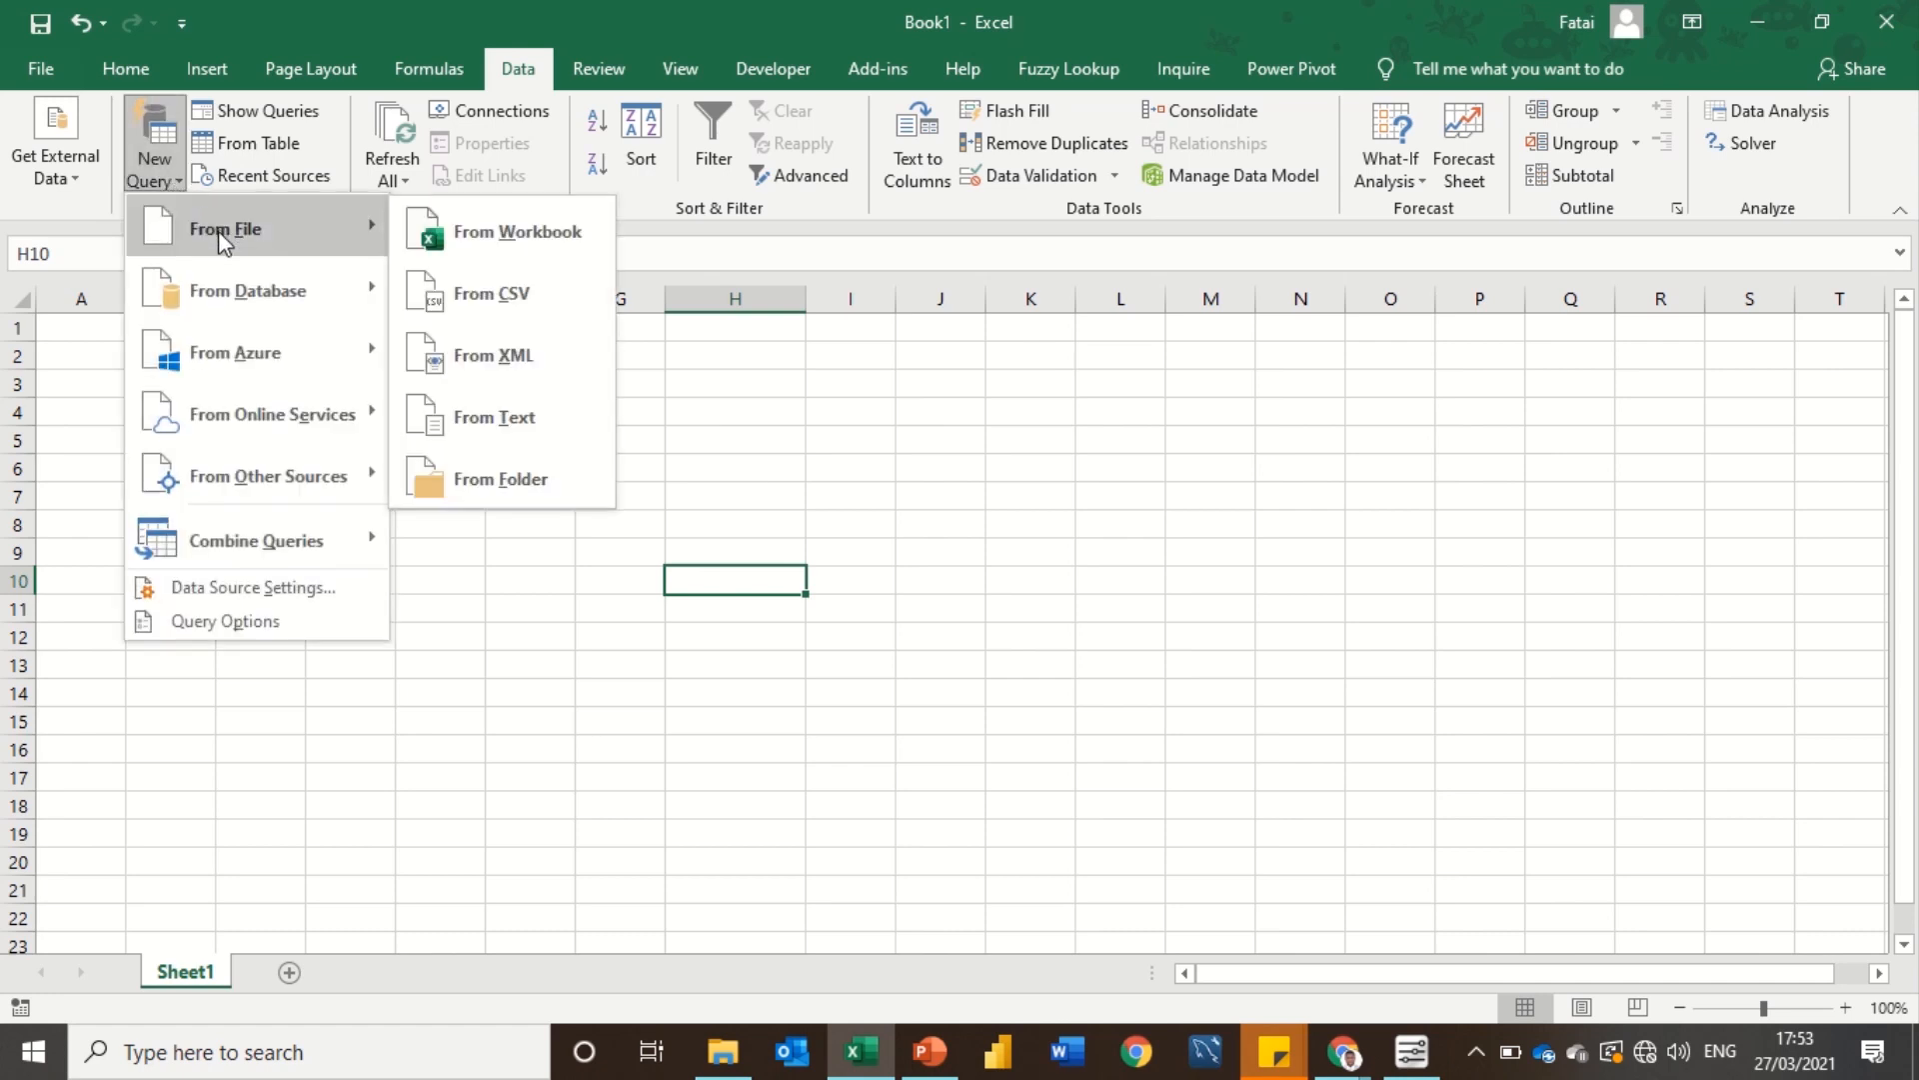
{"action": "left_click", "coordinate": [484, 482]}
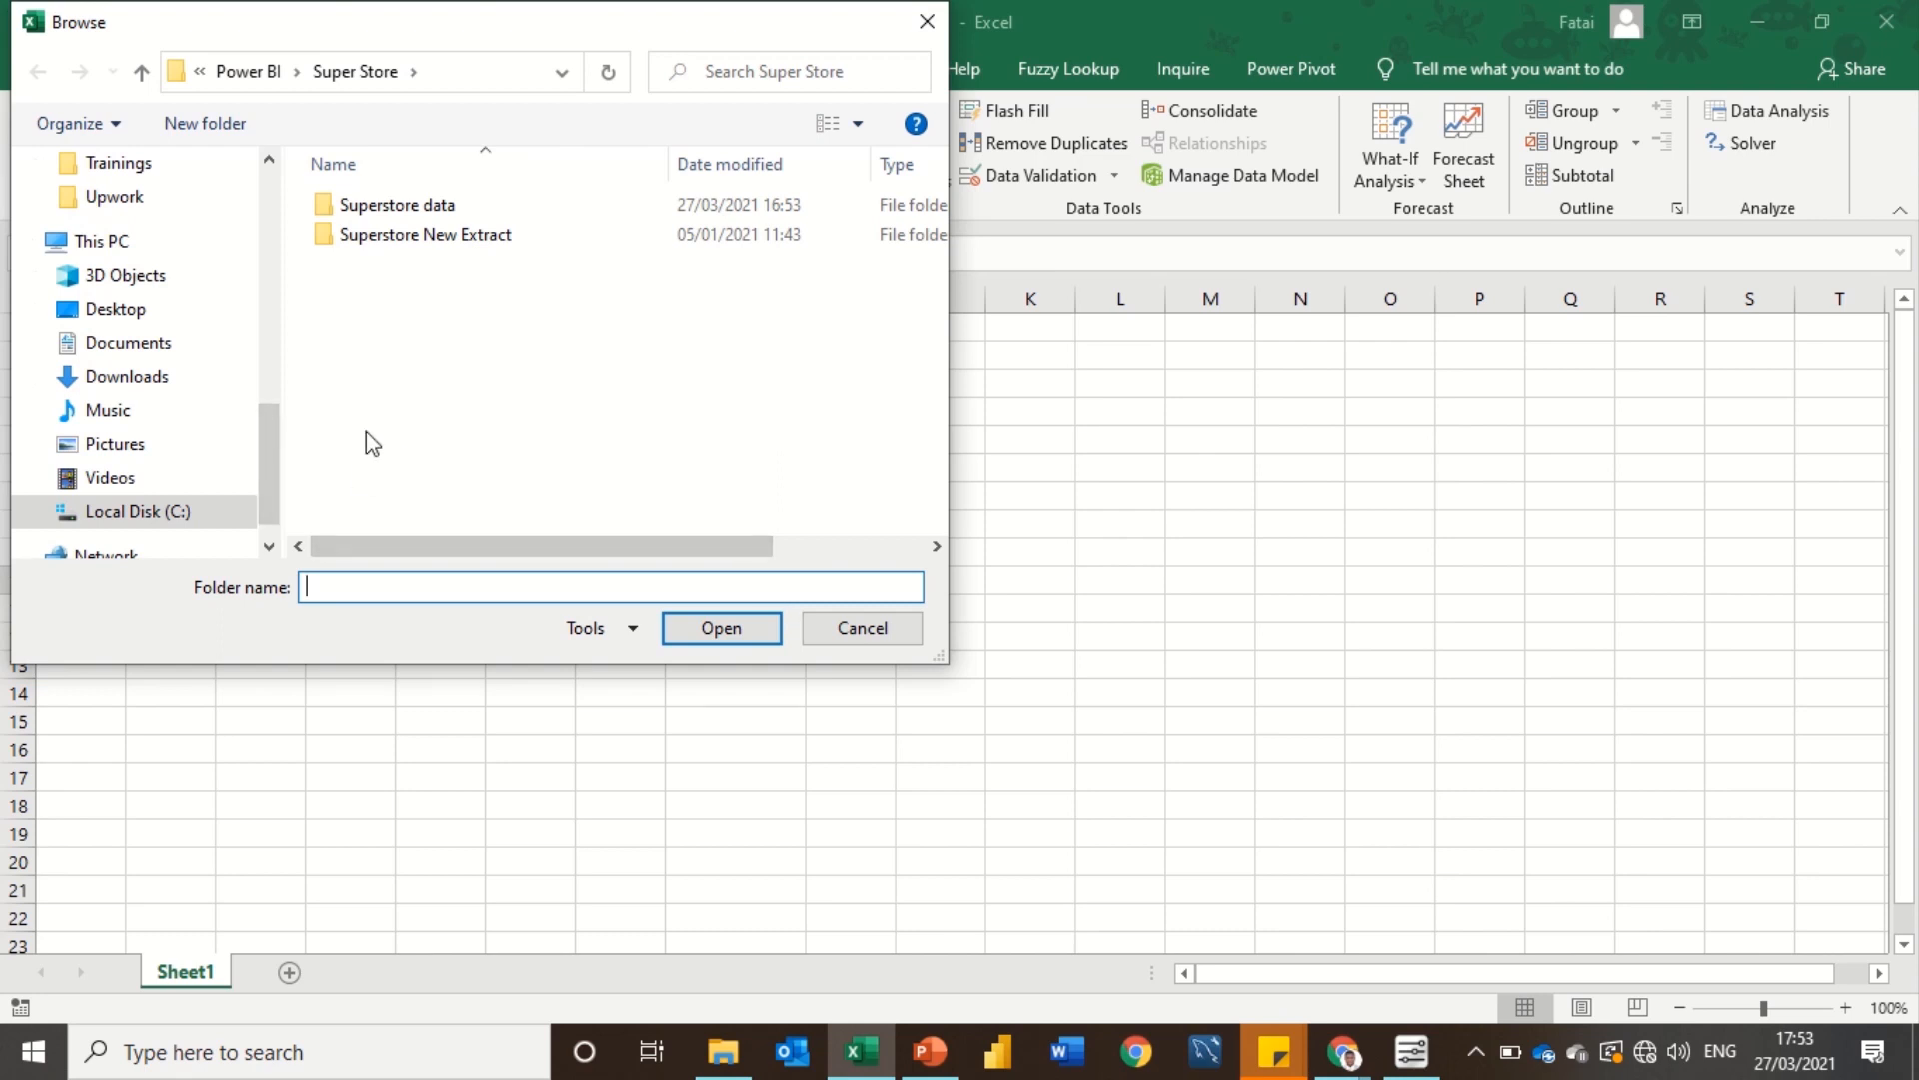
{"action": "mouse_move", "coordinate": [279, 459]}
{"action": "left_mouse_down"}
{"action": "mouse_move", "coordinate": [283, 386]}
{"action": "mouse_move", "coordinate": [276, 469]}
{"action": "left_mouse_up"}
{"action": "left_click", "coordinate": [133, 348]}
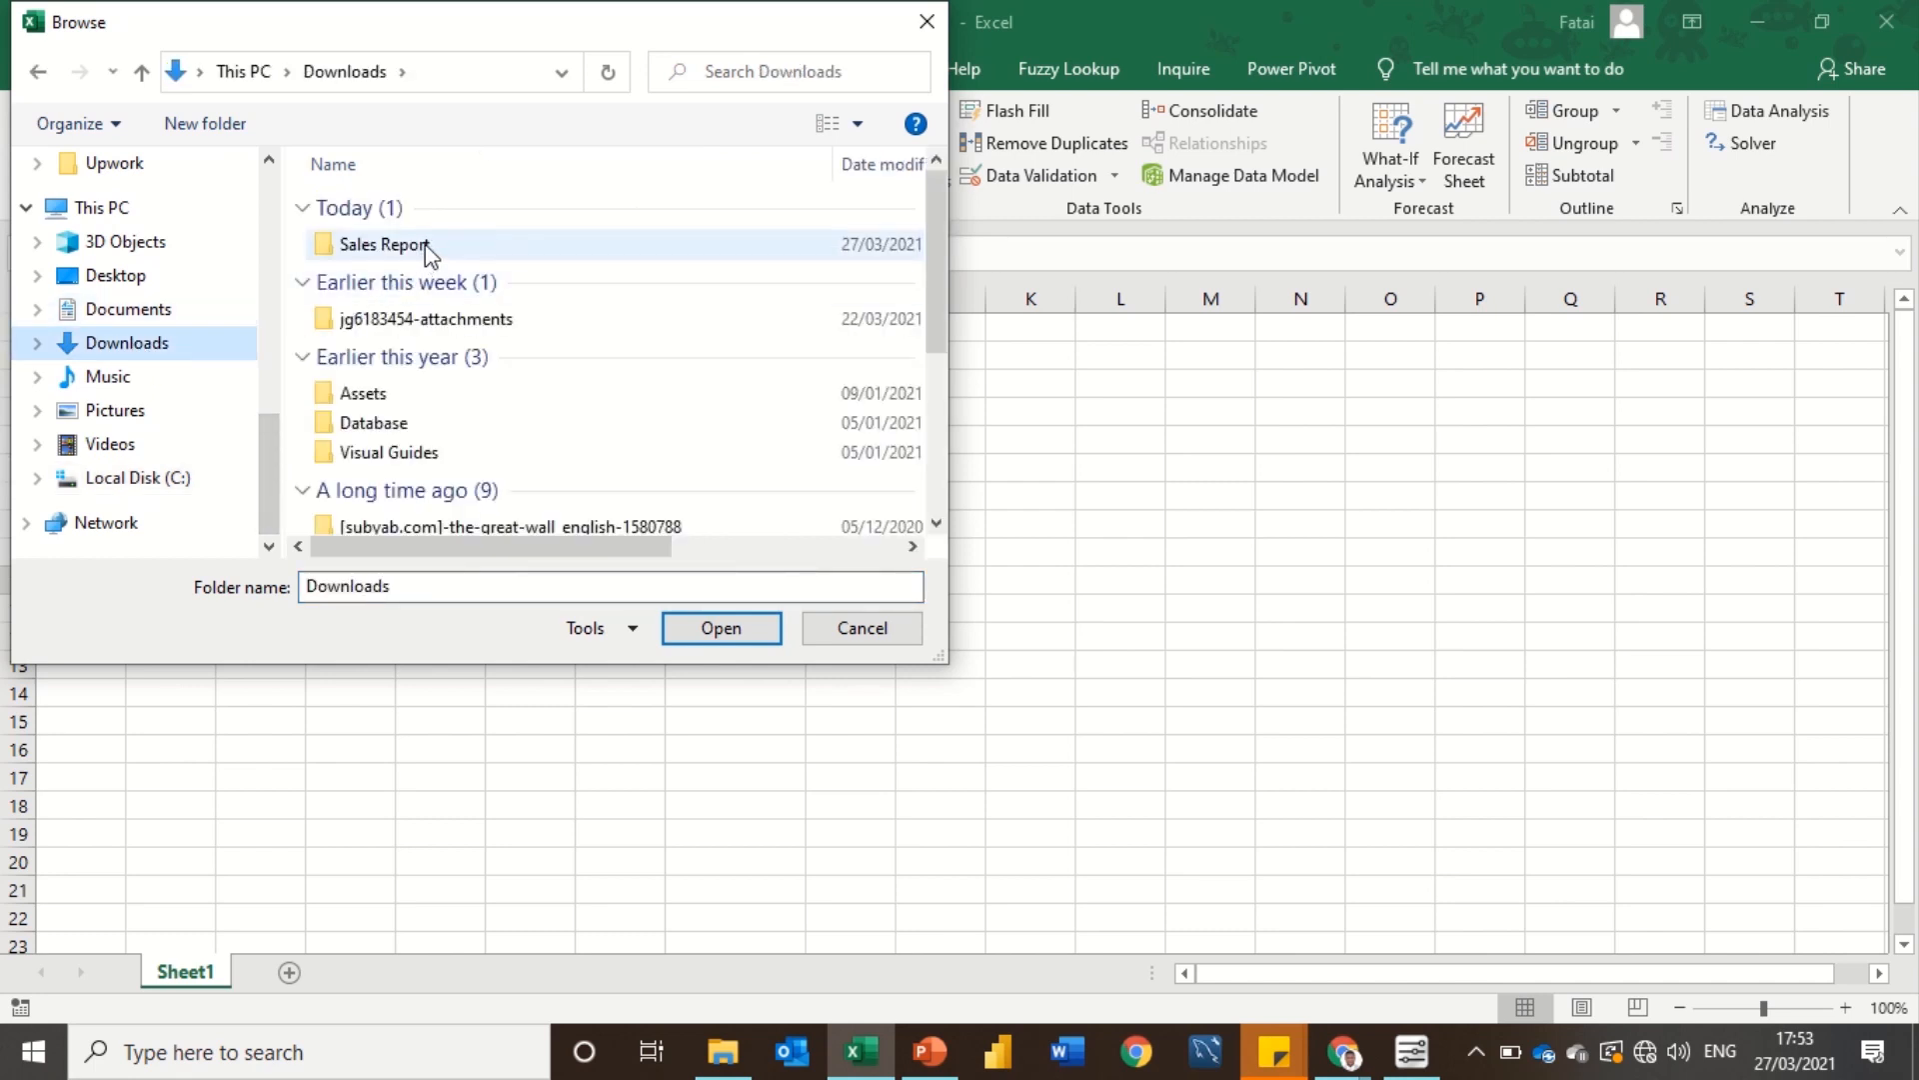
{"action": "left_click", "coordinate": [427, 247]}
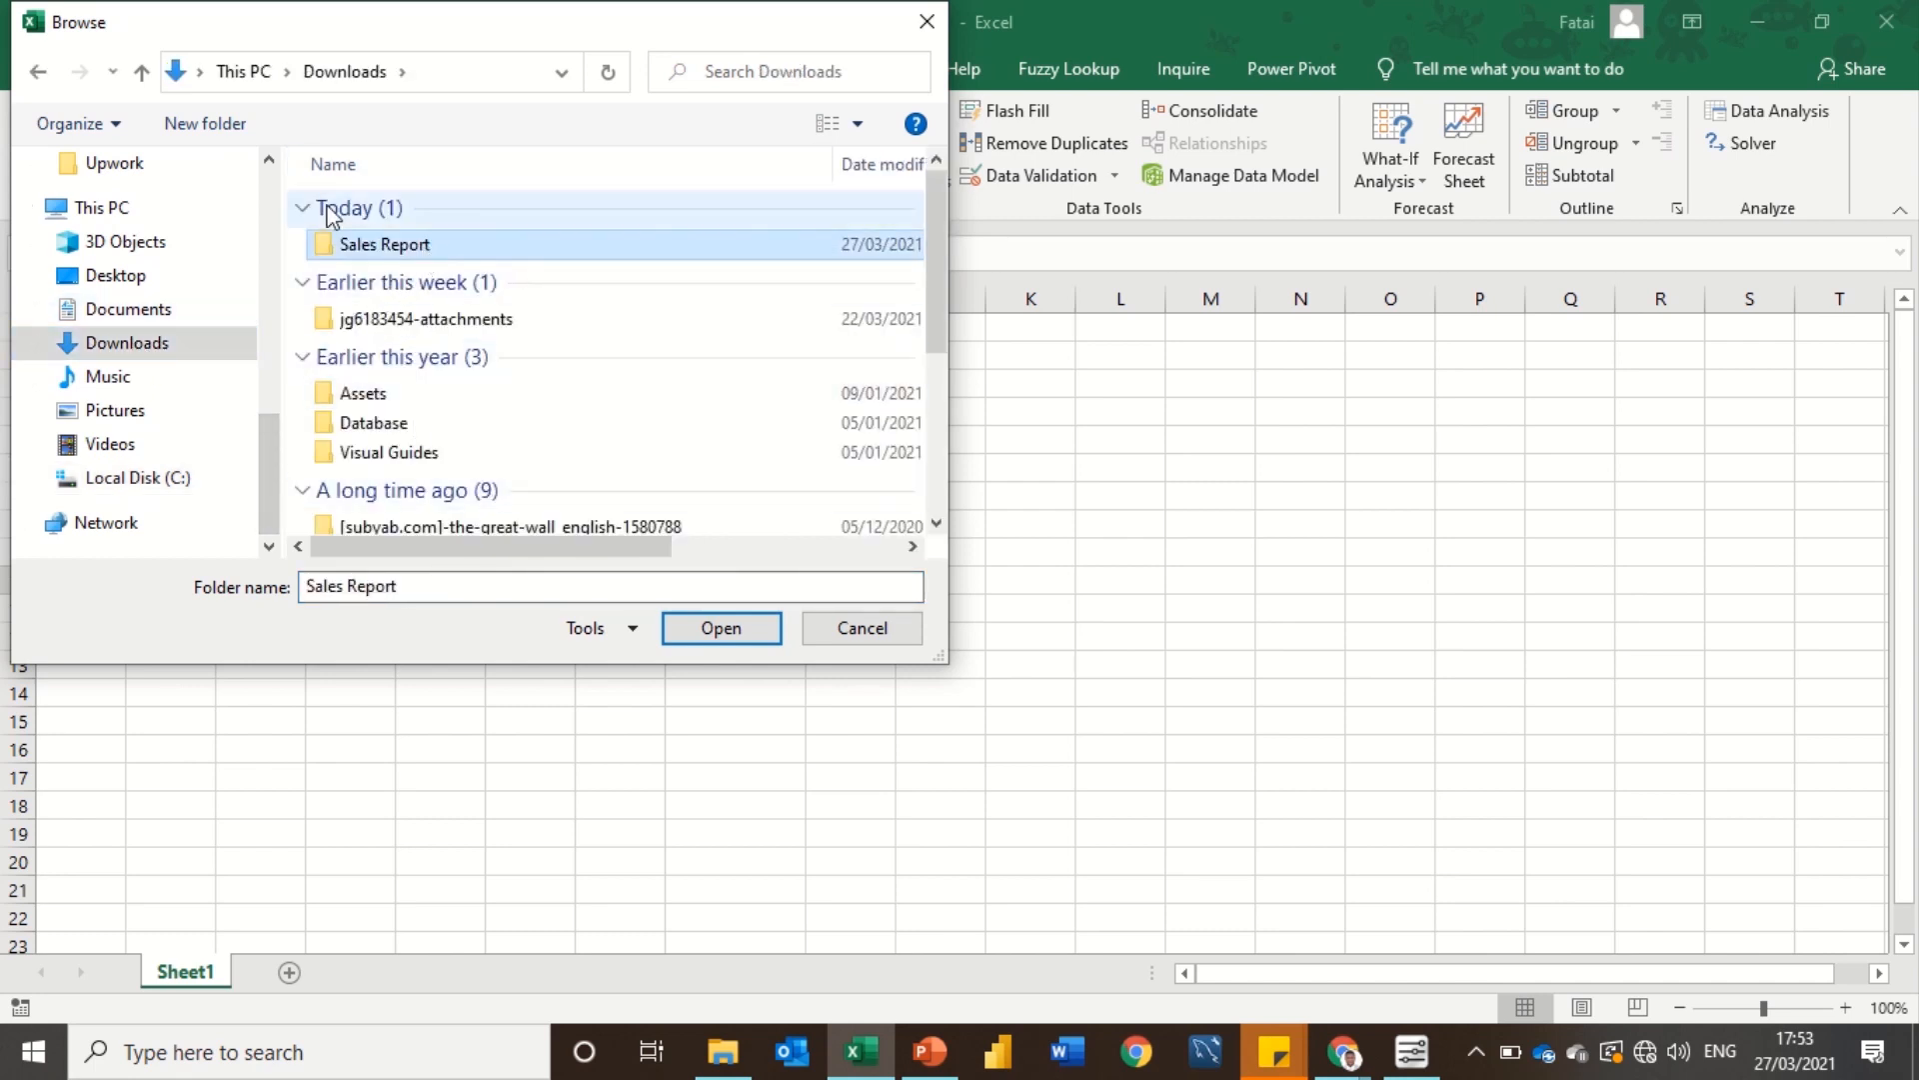
{"action": "left_click", "coordinate": [725, 622]}
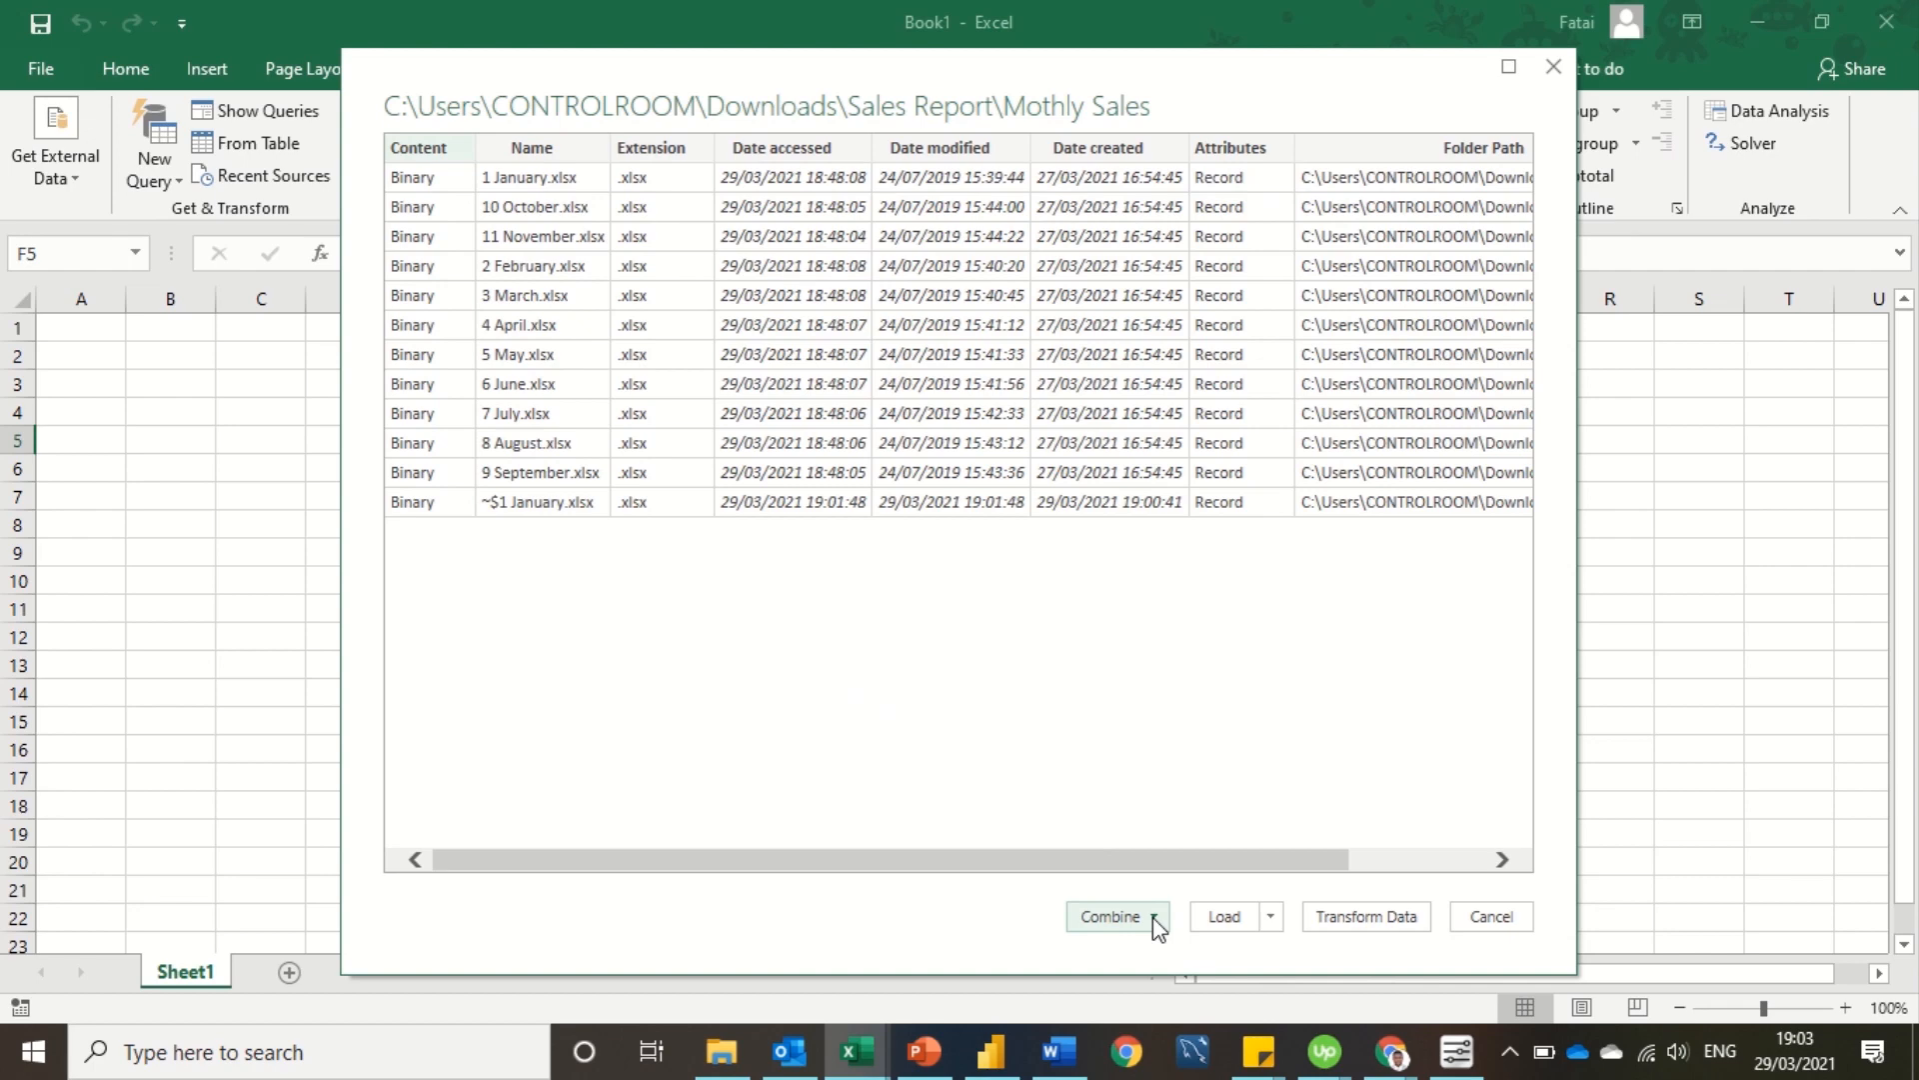
{"action": "left_click", "coordinate": [1351, 915]}
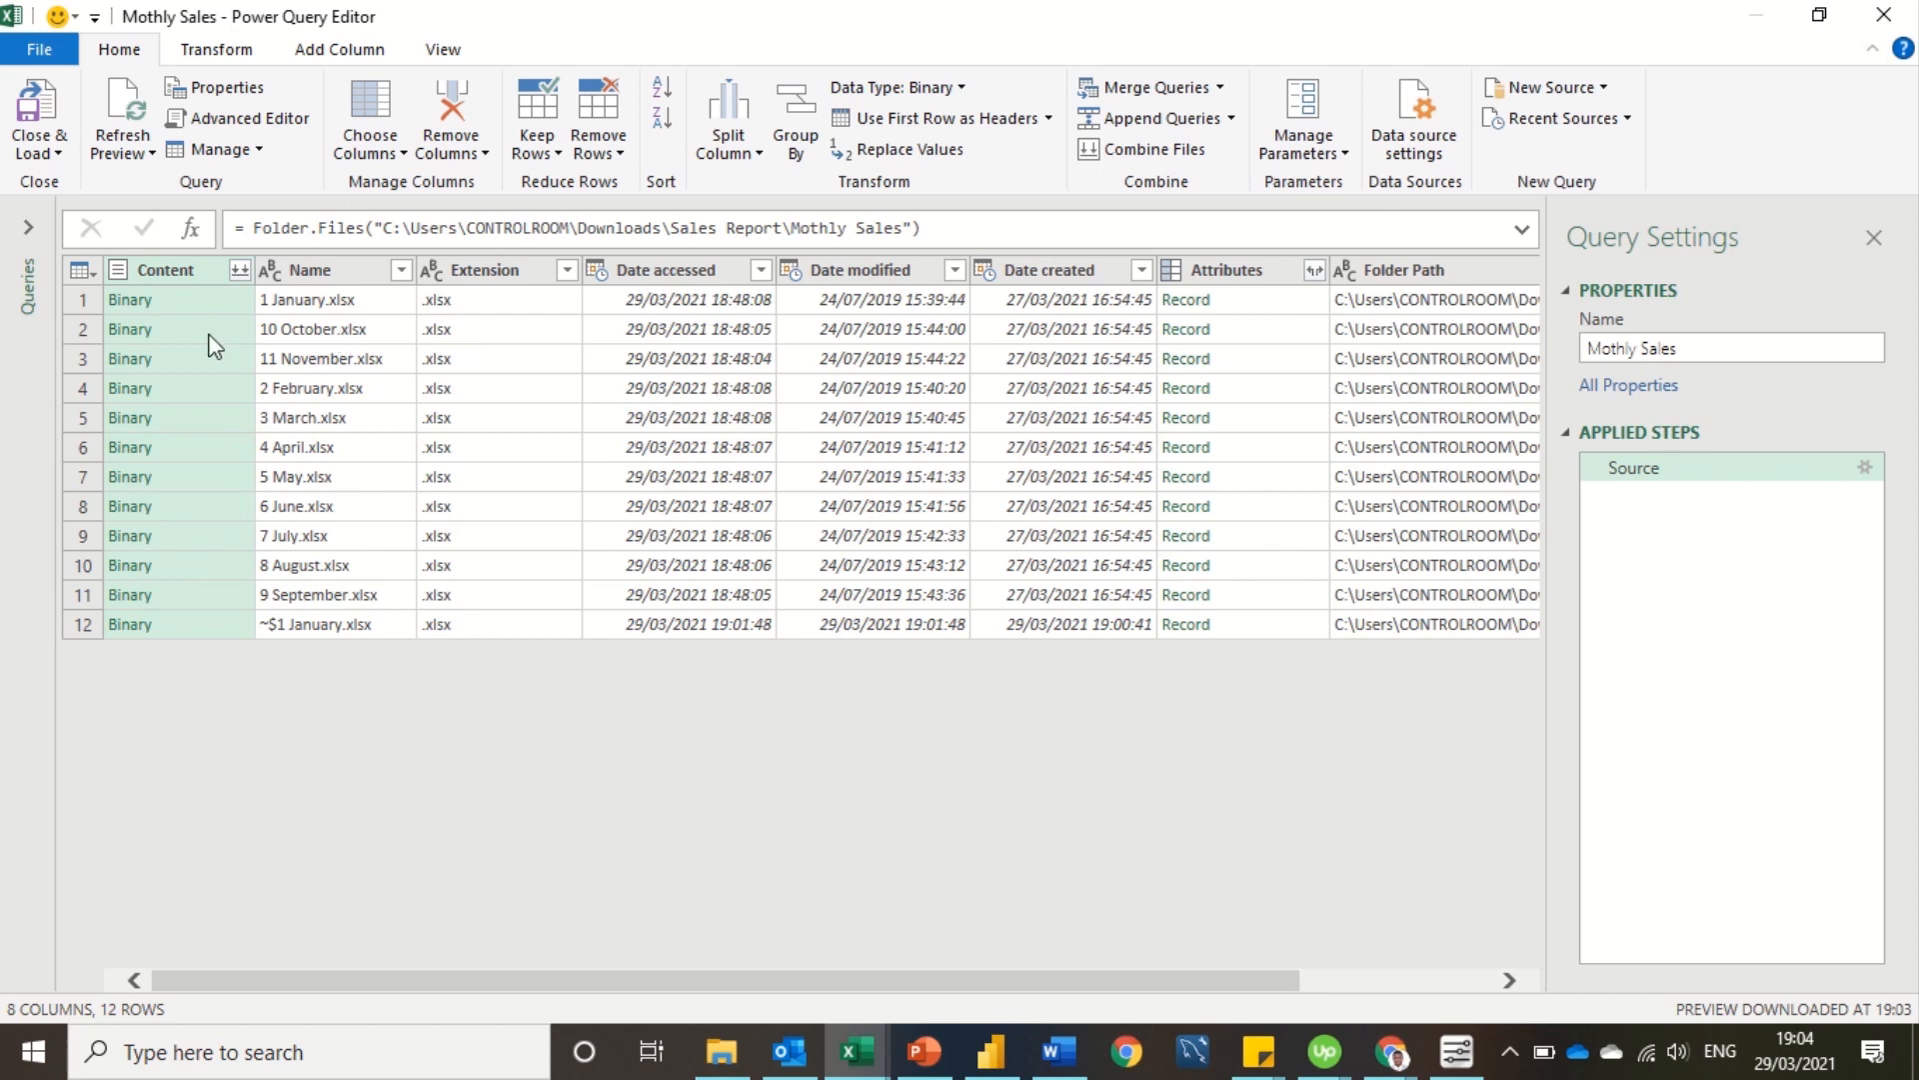
Keep only the Content and Name columns of the folder query and remove all the others
{"action": "left_click", "coordinate": [318, 272], "text": "ctrl"}
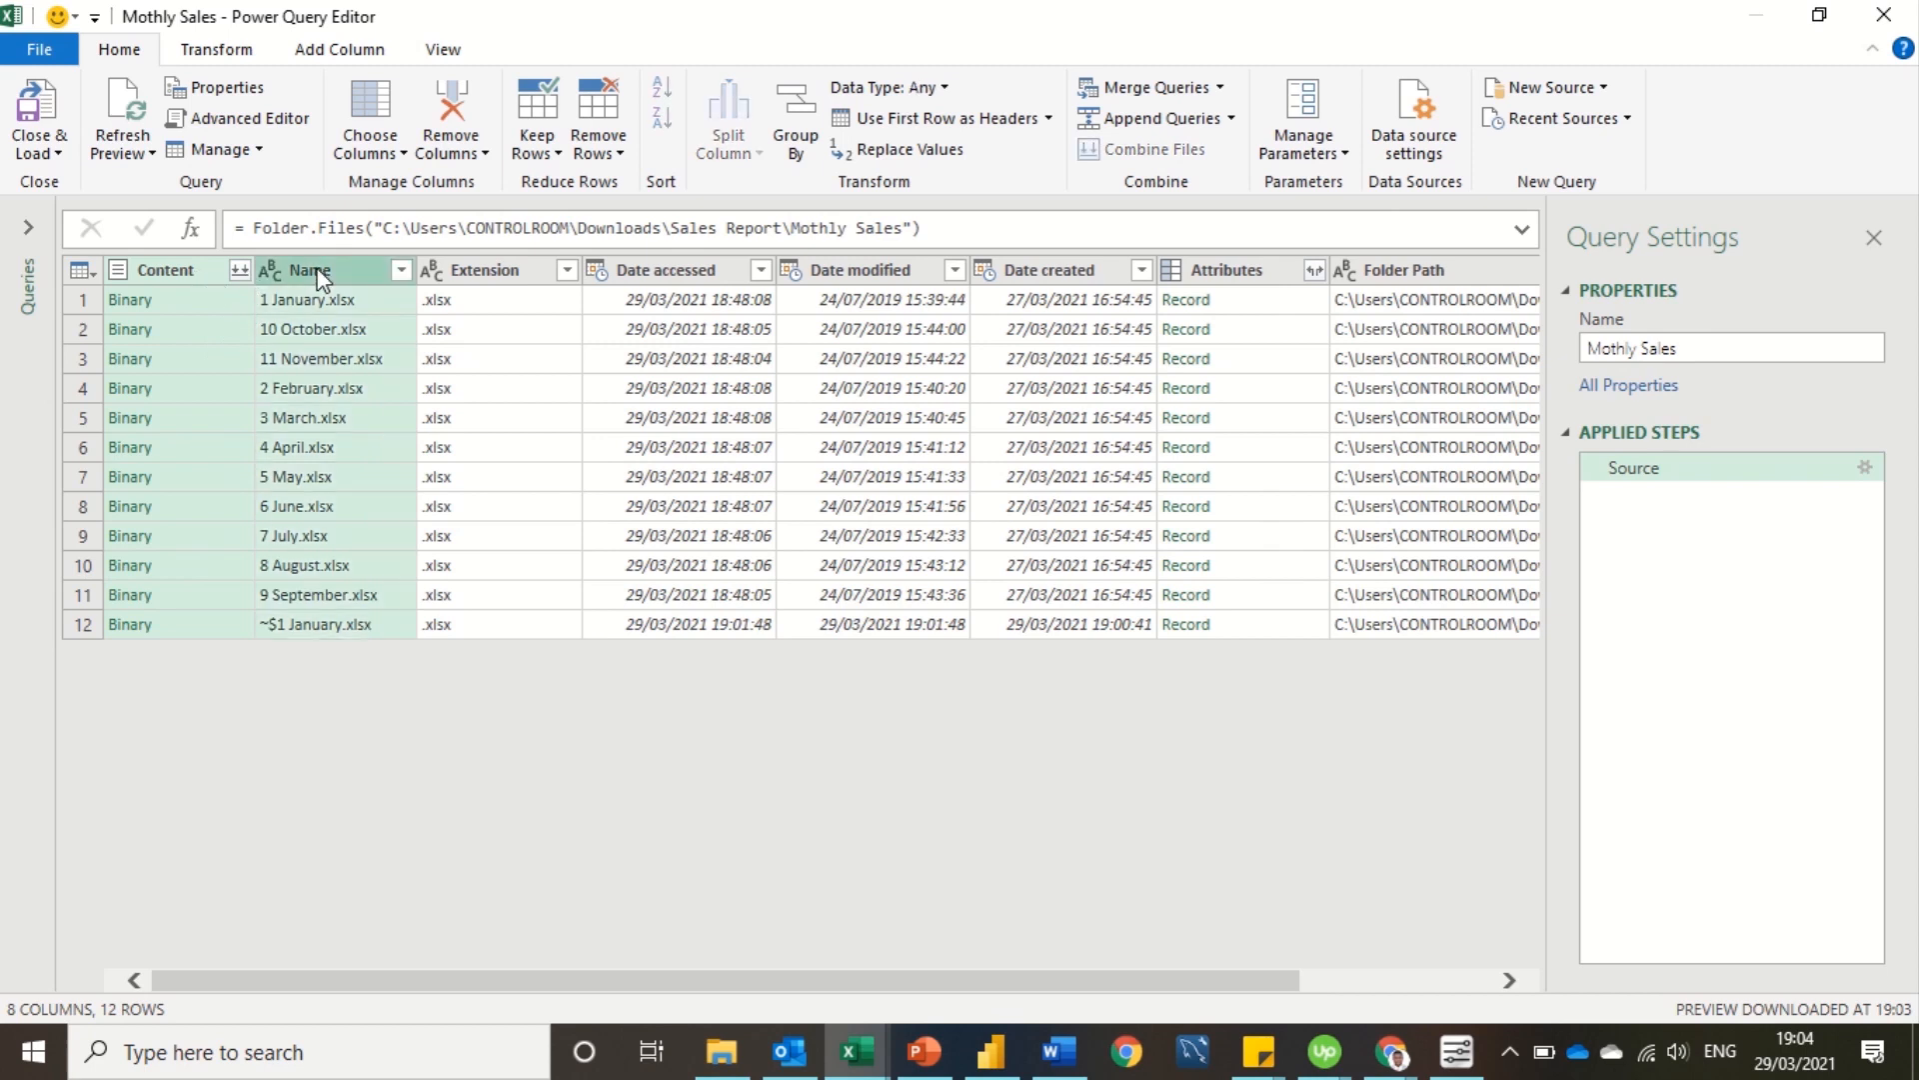
{"action": "left_click", "coordinate": [167, 272]}
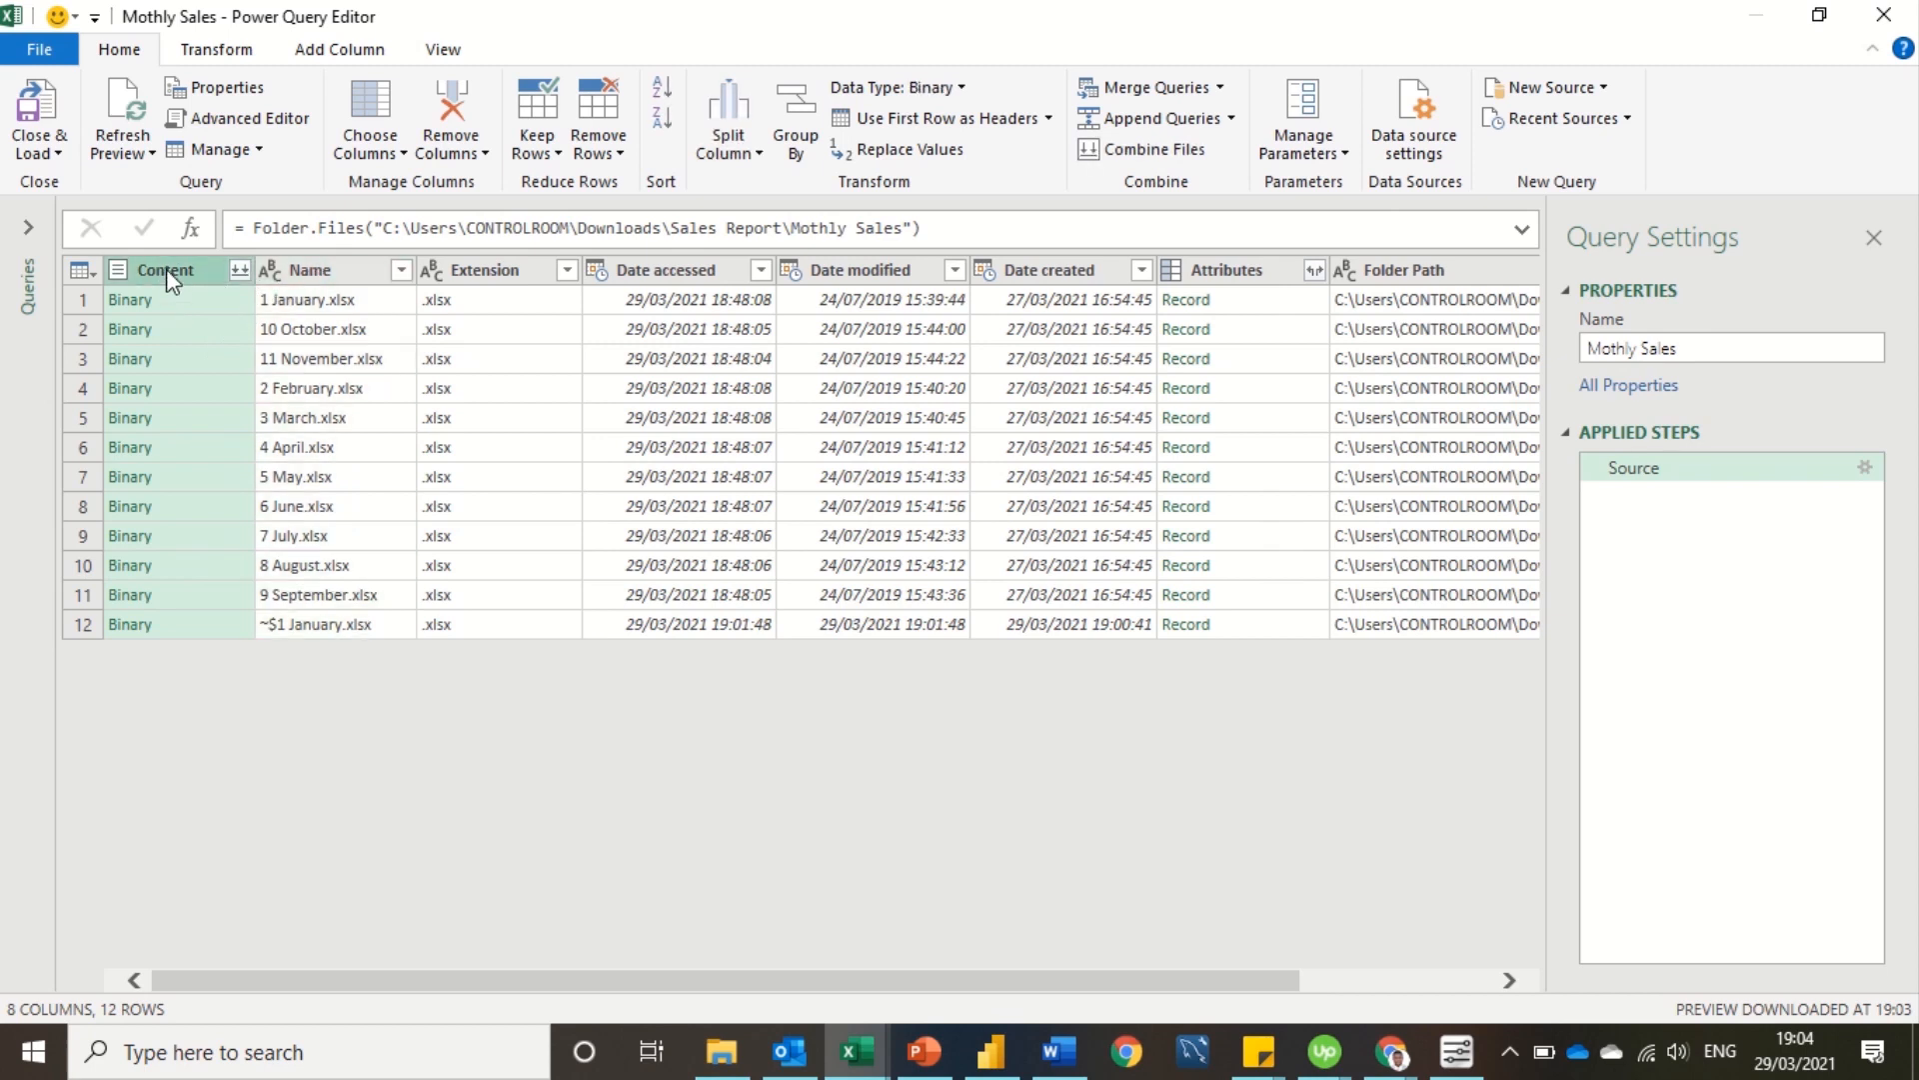
{"action": "left_click", "coordinate": [309, 280], "text": "ctrl"}
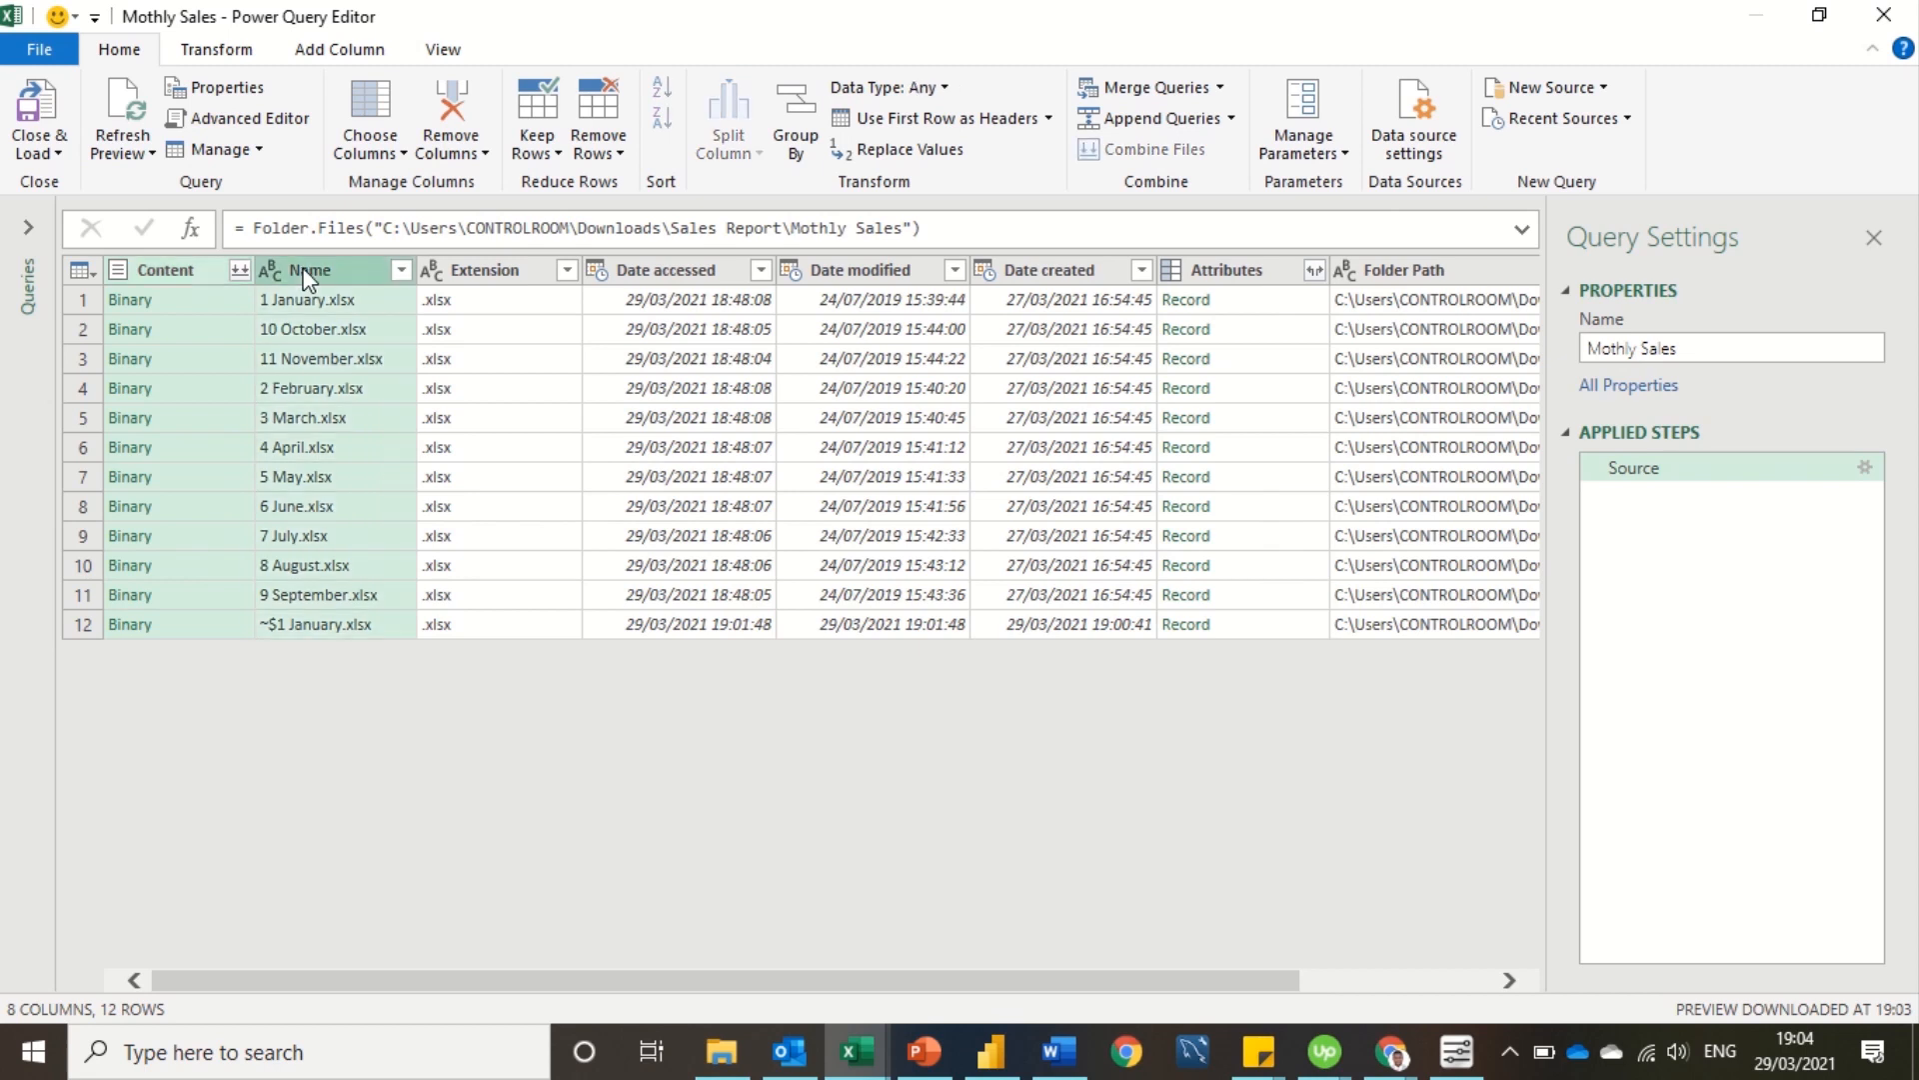
{"action": "right_click", "coordinate": [304, 270]}
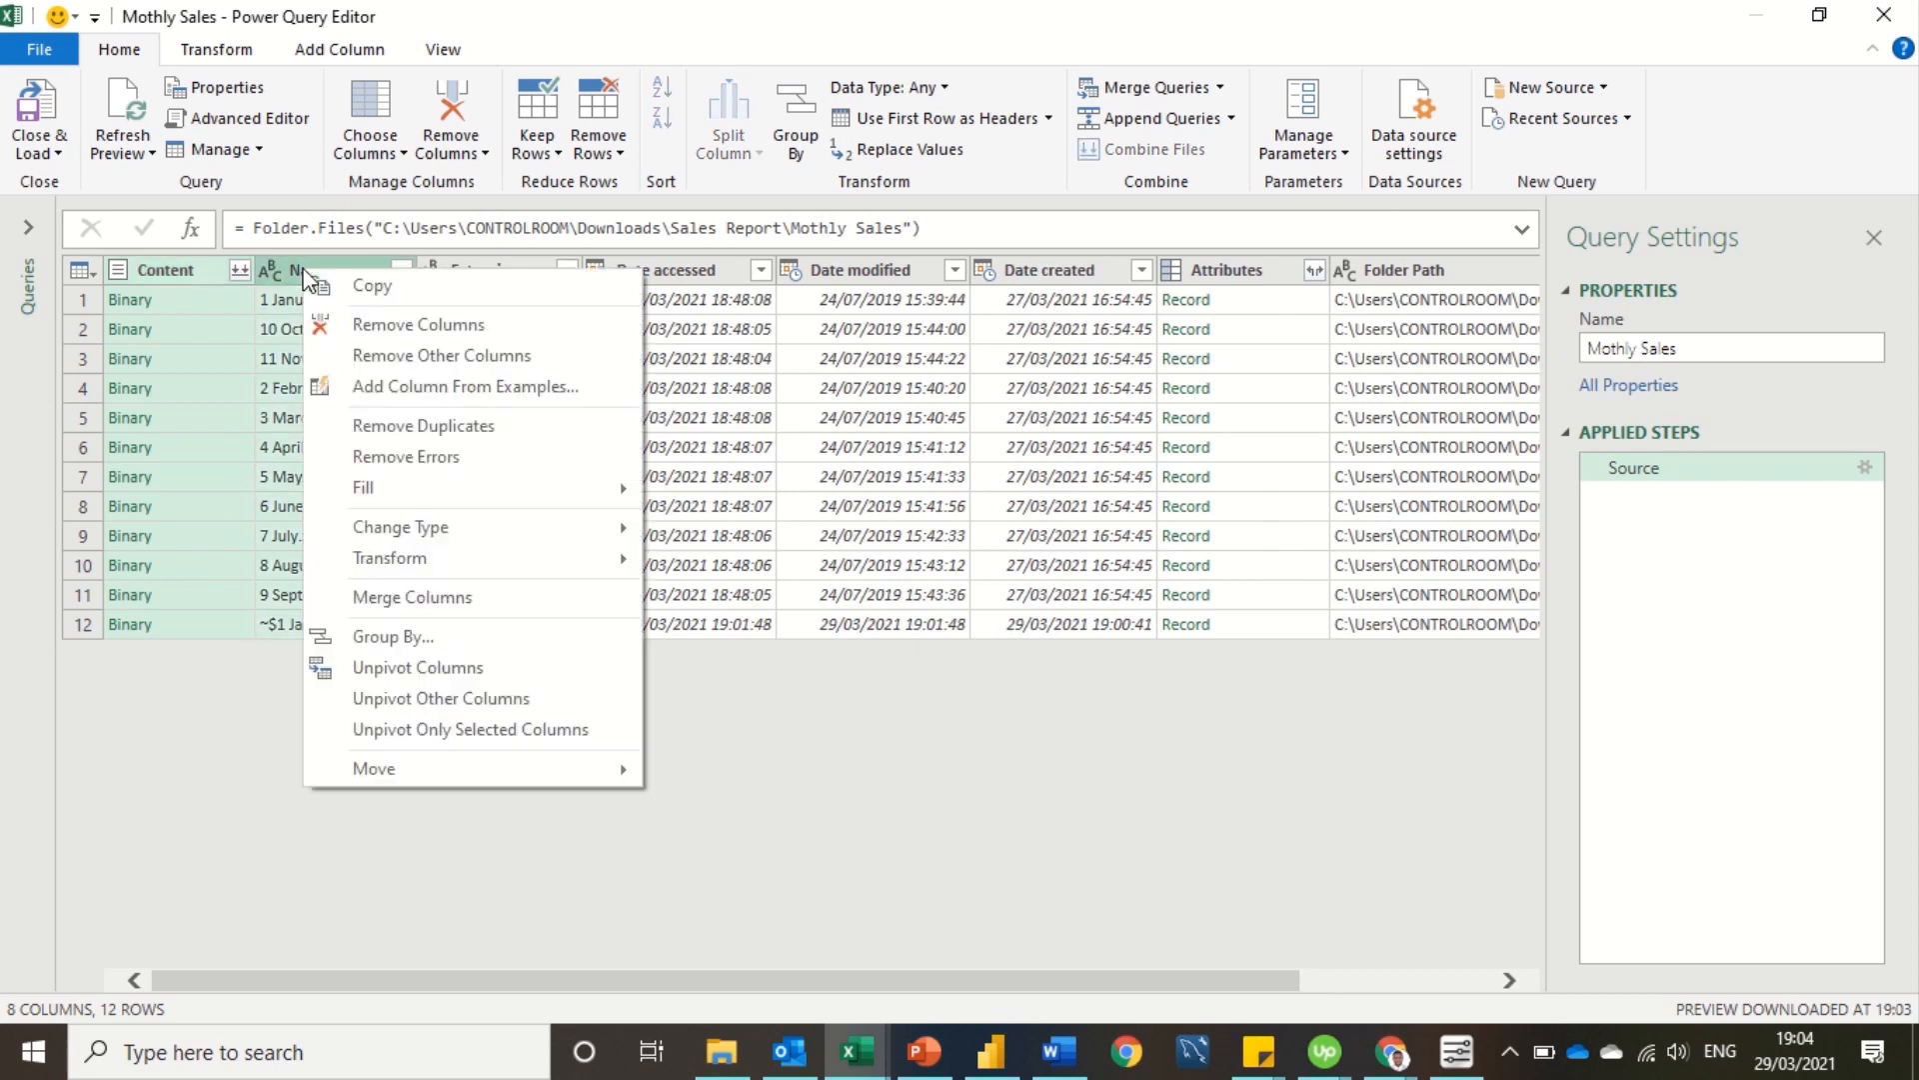
{"action": "left_click", "coordinate": [404, 358]}
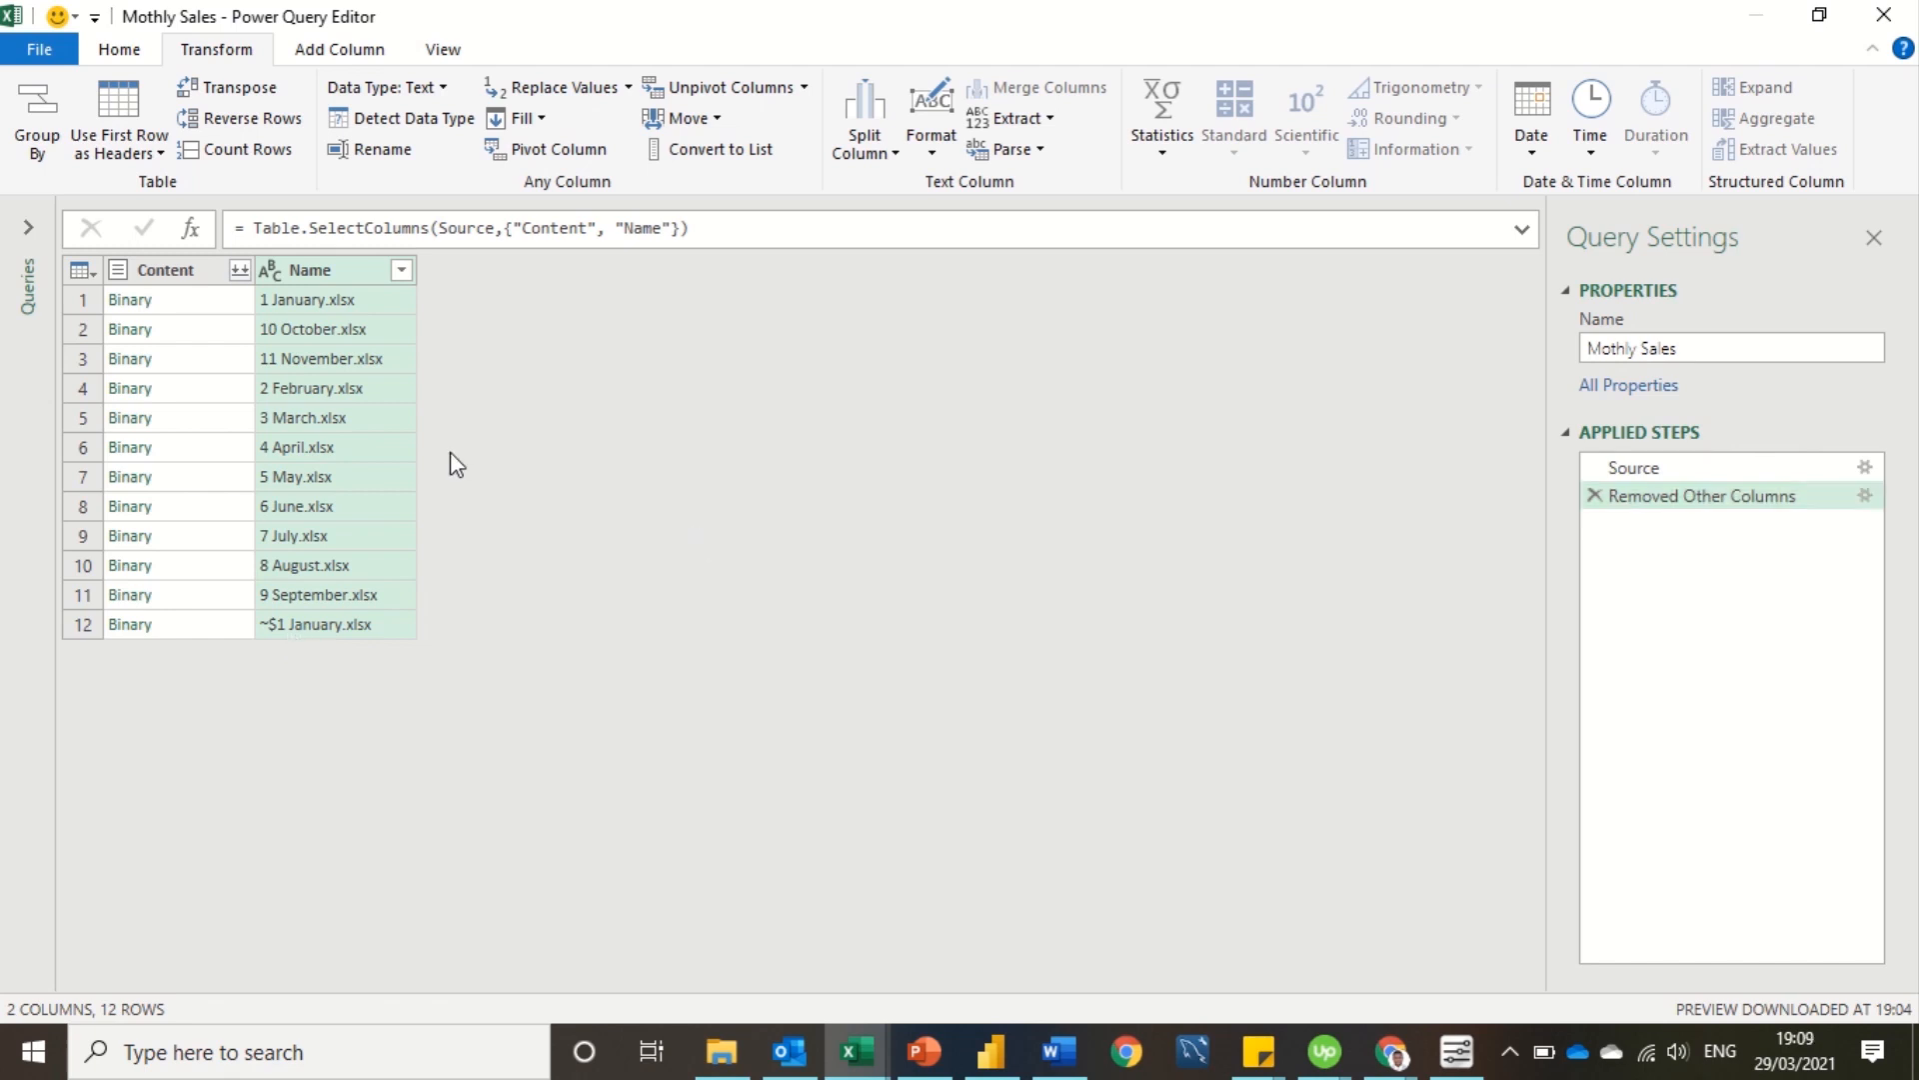
Filter the Name column to keep only the rows whose file name does not contain "~"
{"action": "left_click", "coordinate": [408, 451]}
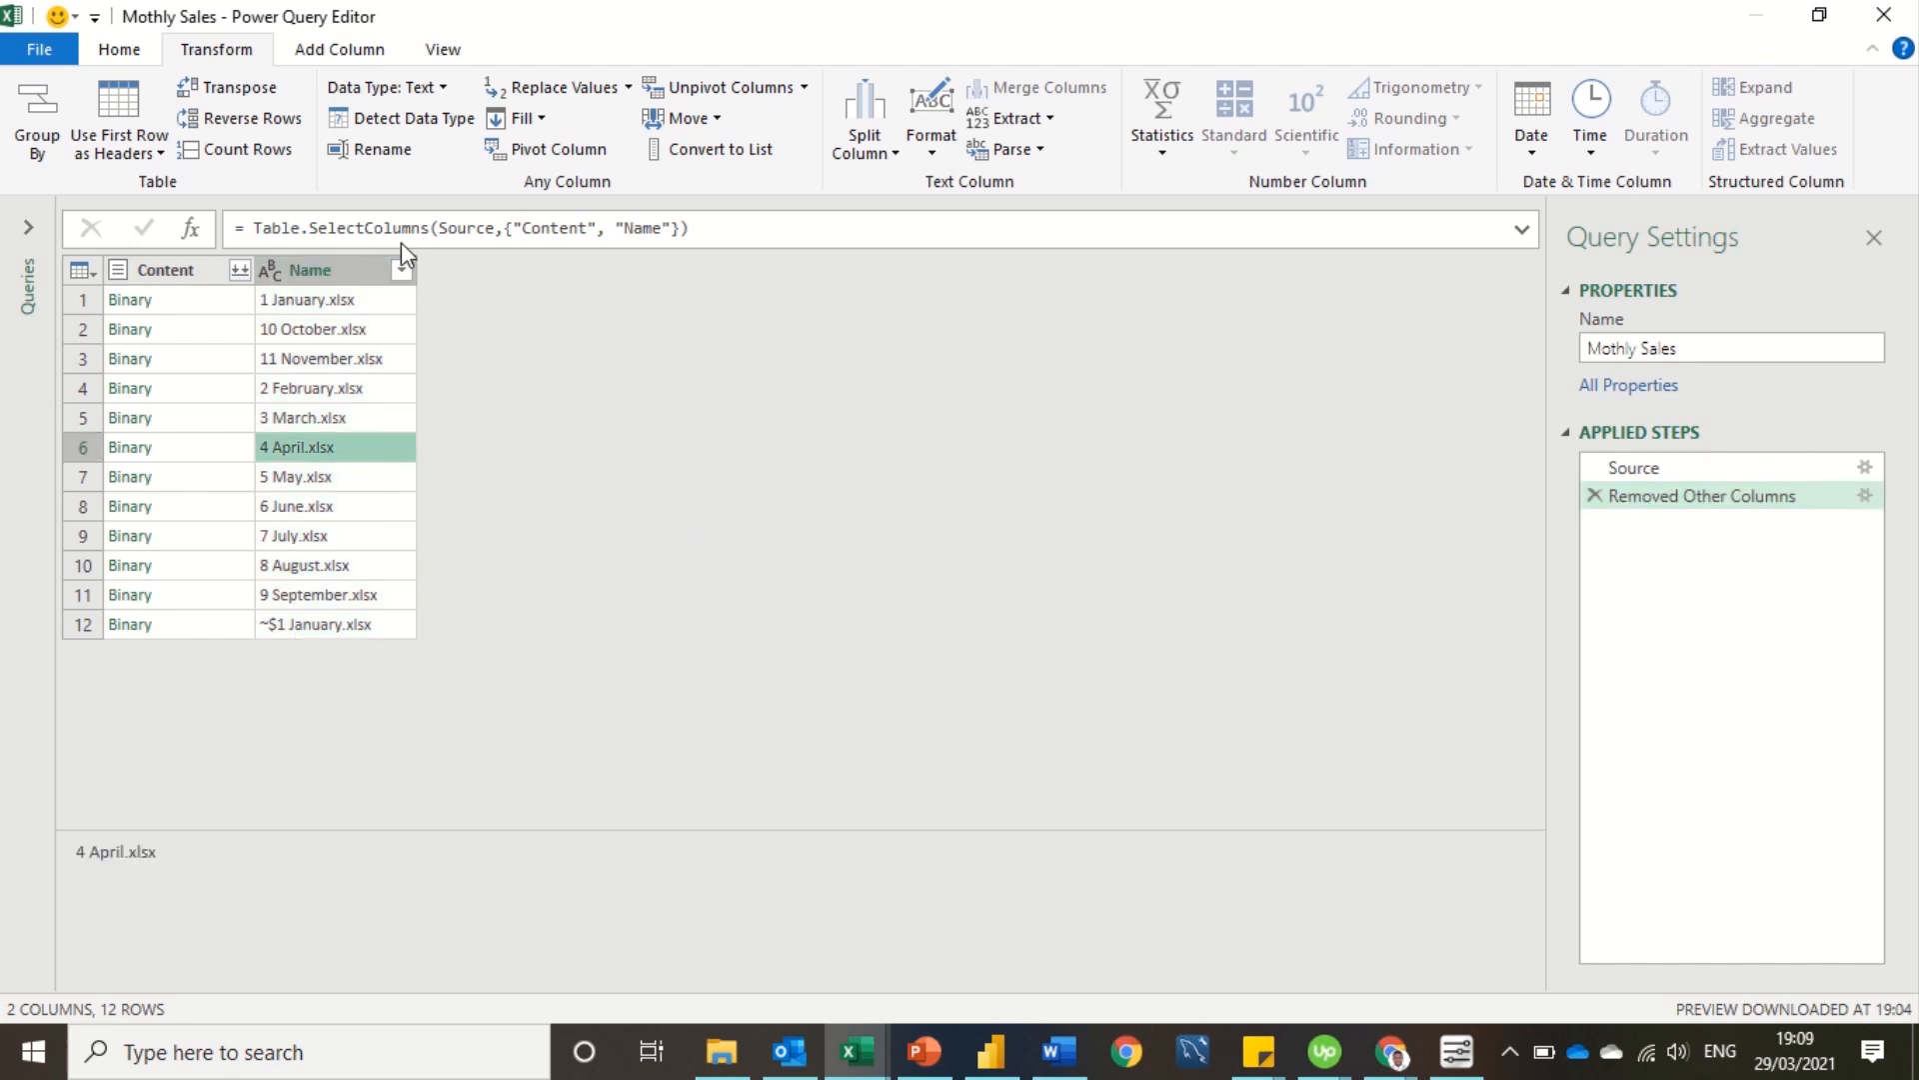
{"action": "left_click", "coordinate": [401, 271]}
{"action": "mouse_move", "coordinate": [786, 474]}
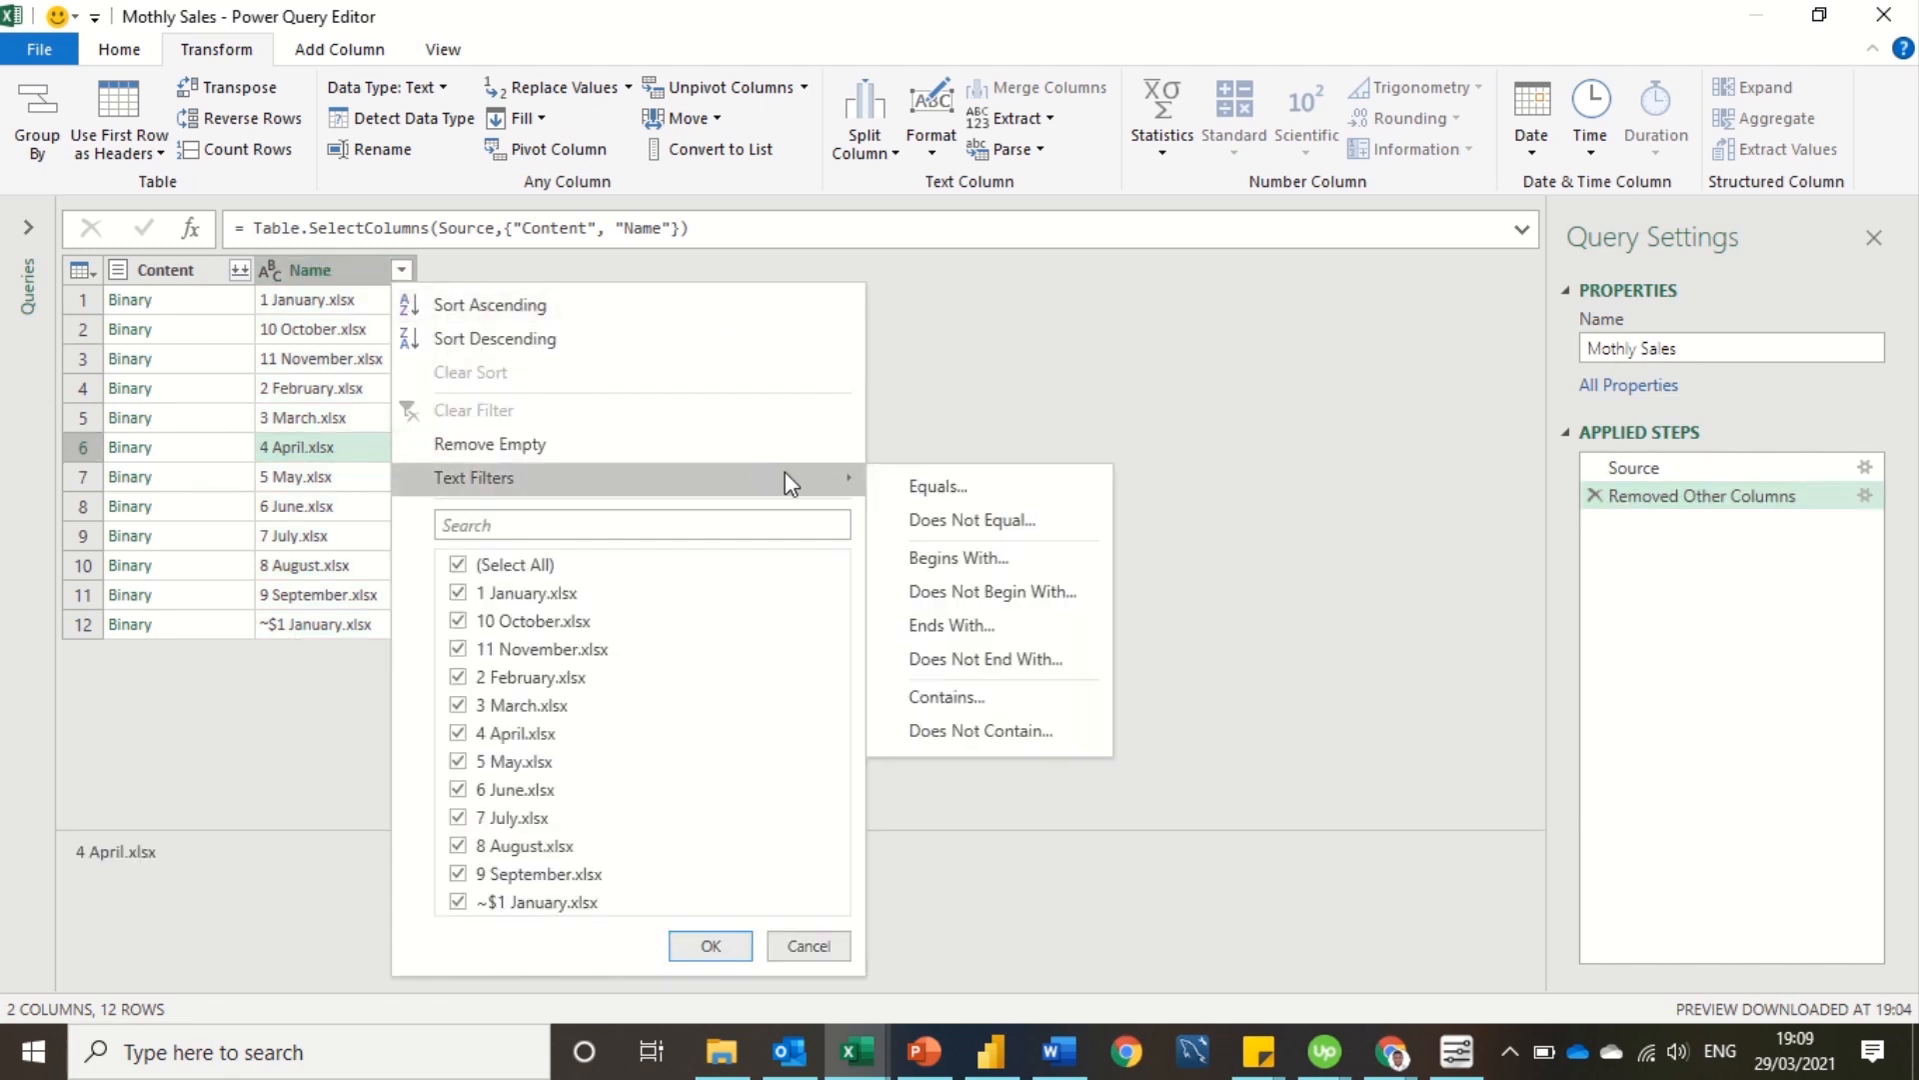
{"action": "left_click", "coordinate": [986, 733]}
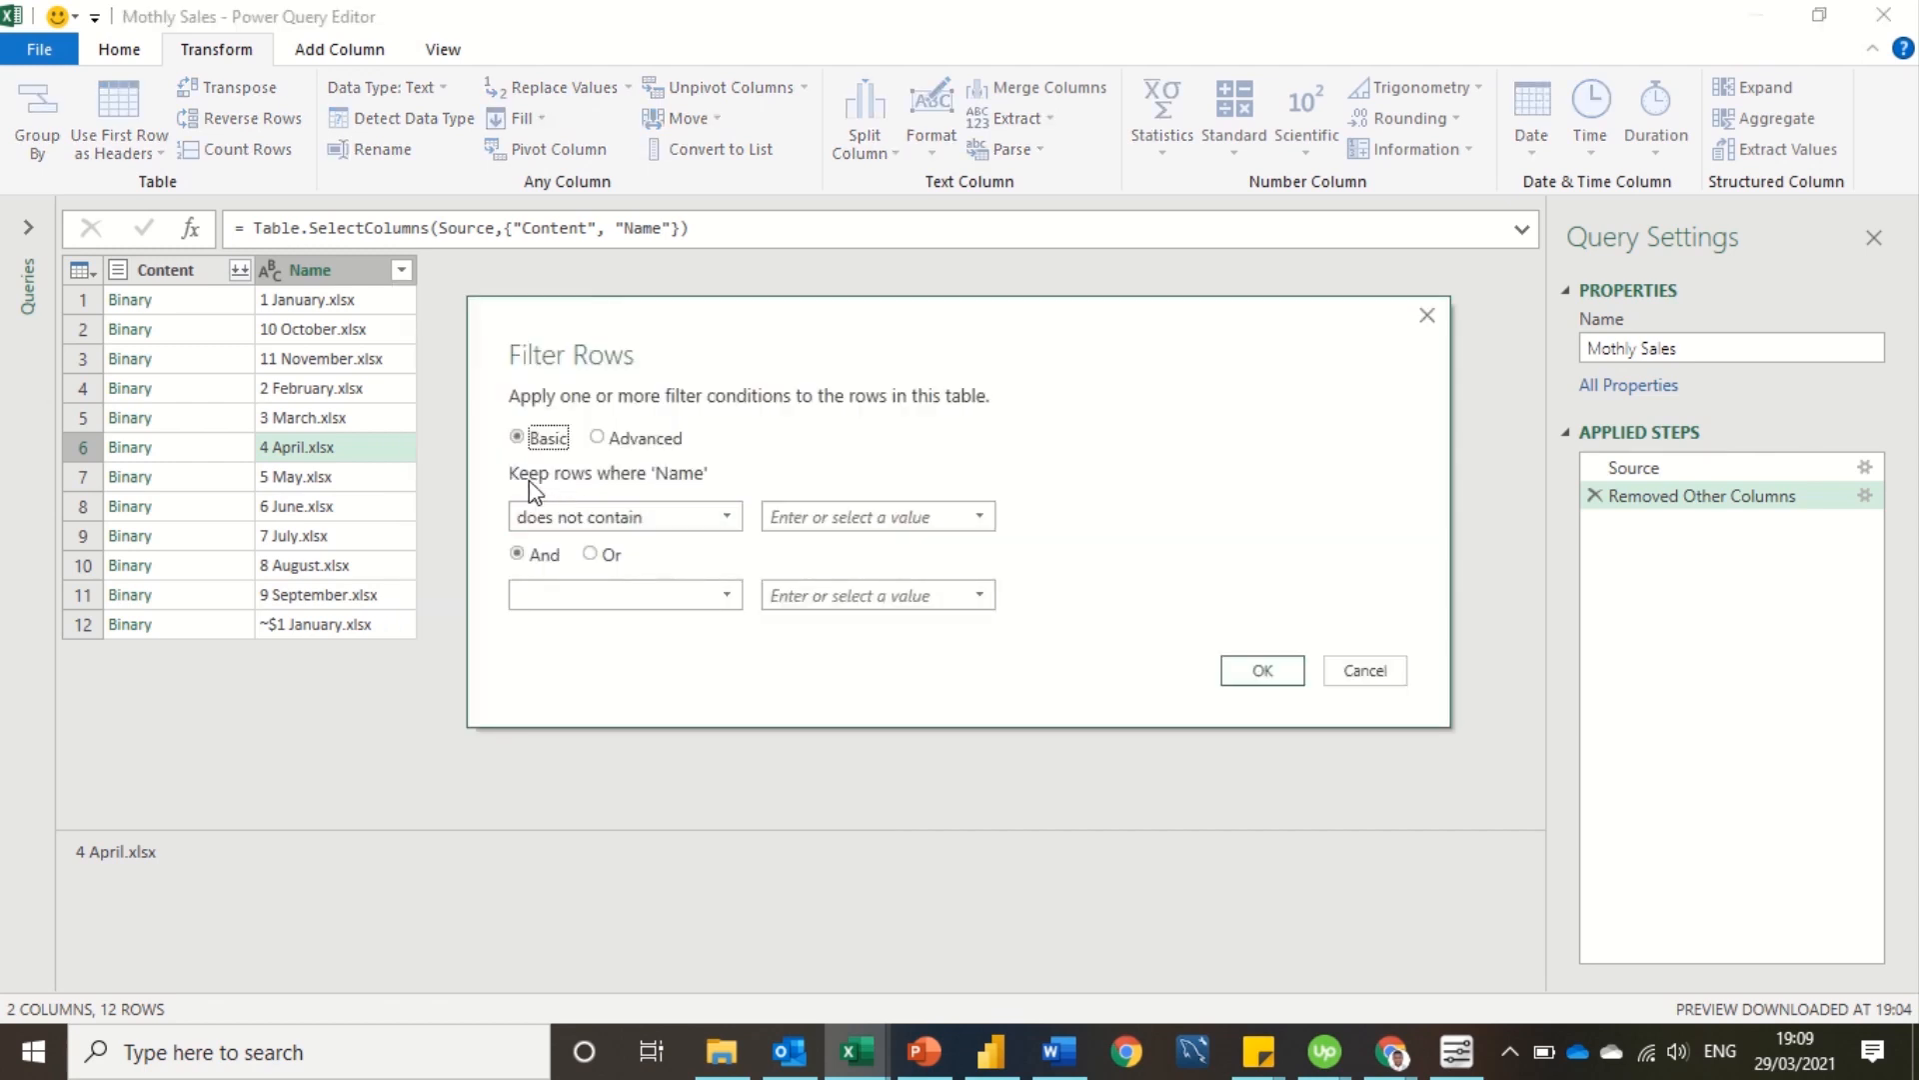
{"action": "left_click", "coordinate": [806, 508]}
{"action": "type", "text": "~"}
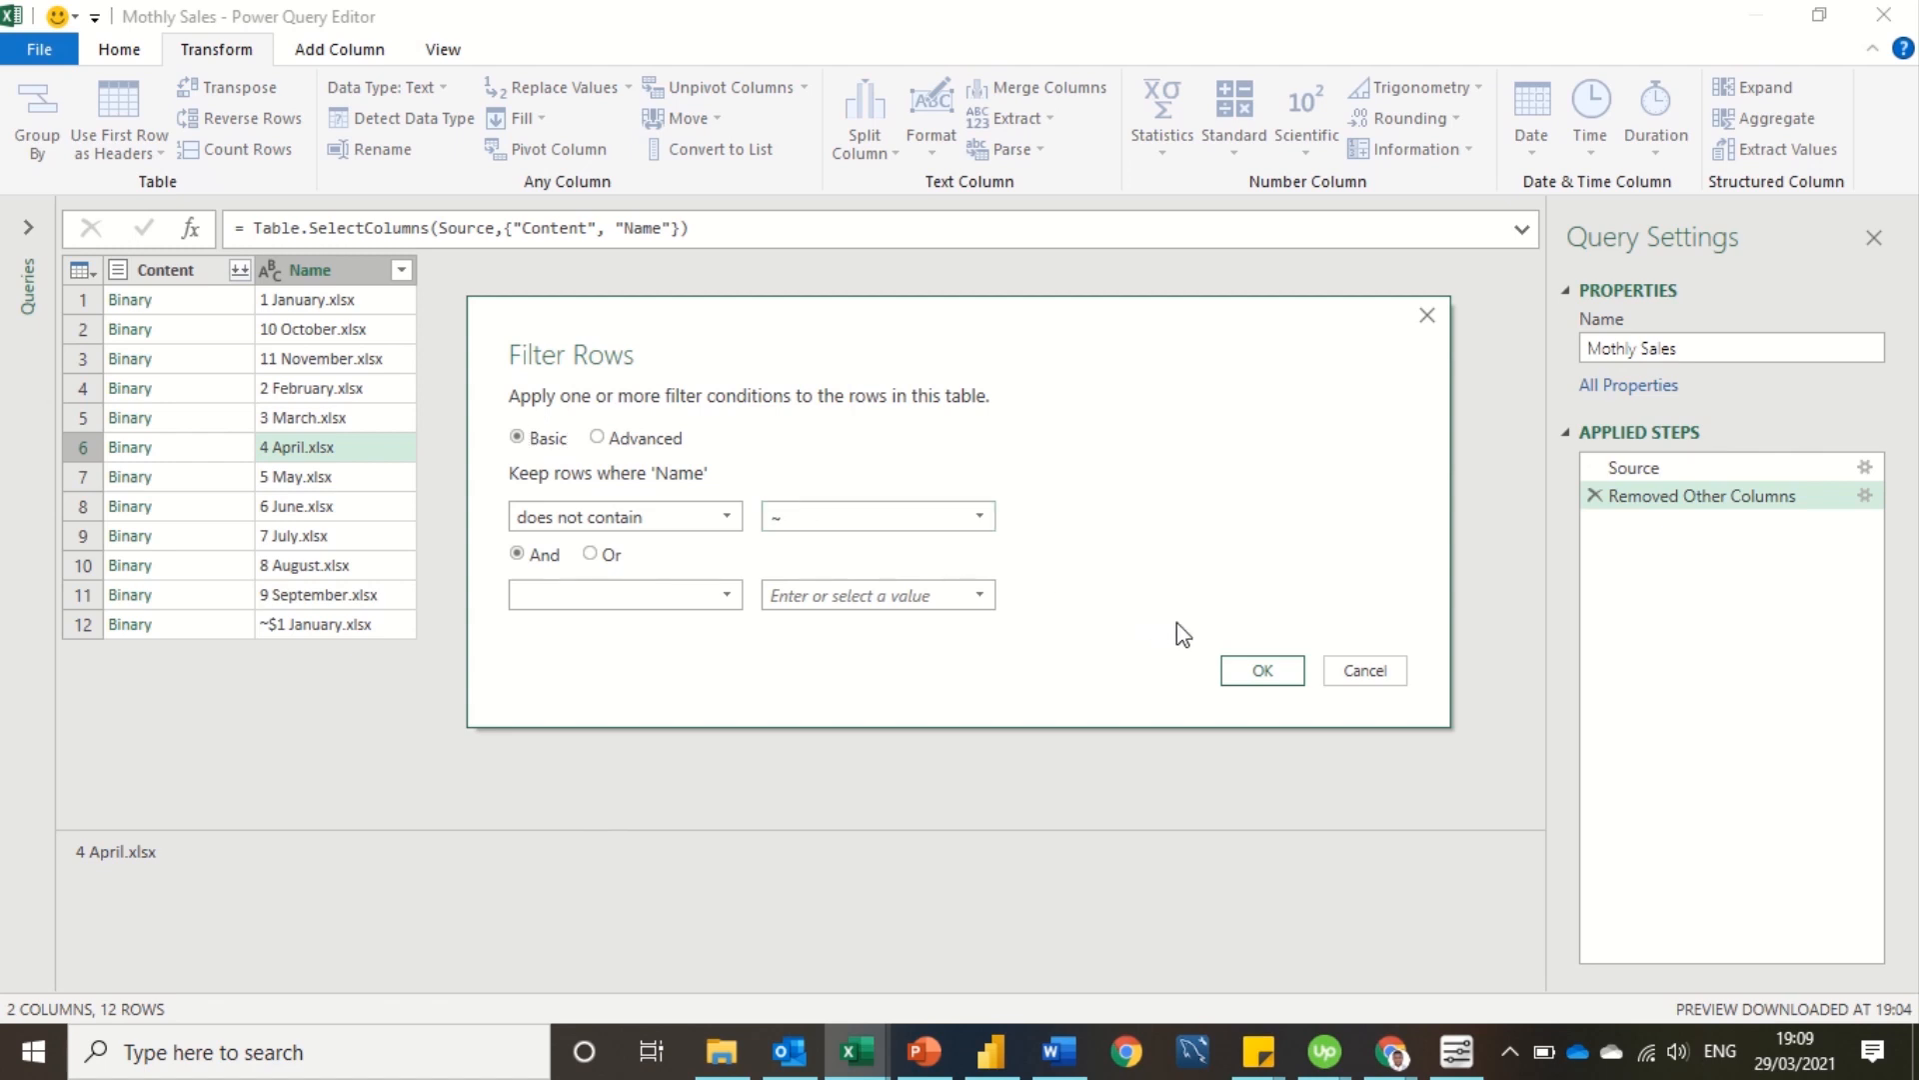
{"action": "left_click", "coordinate": [1240, 672]}
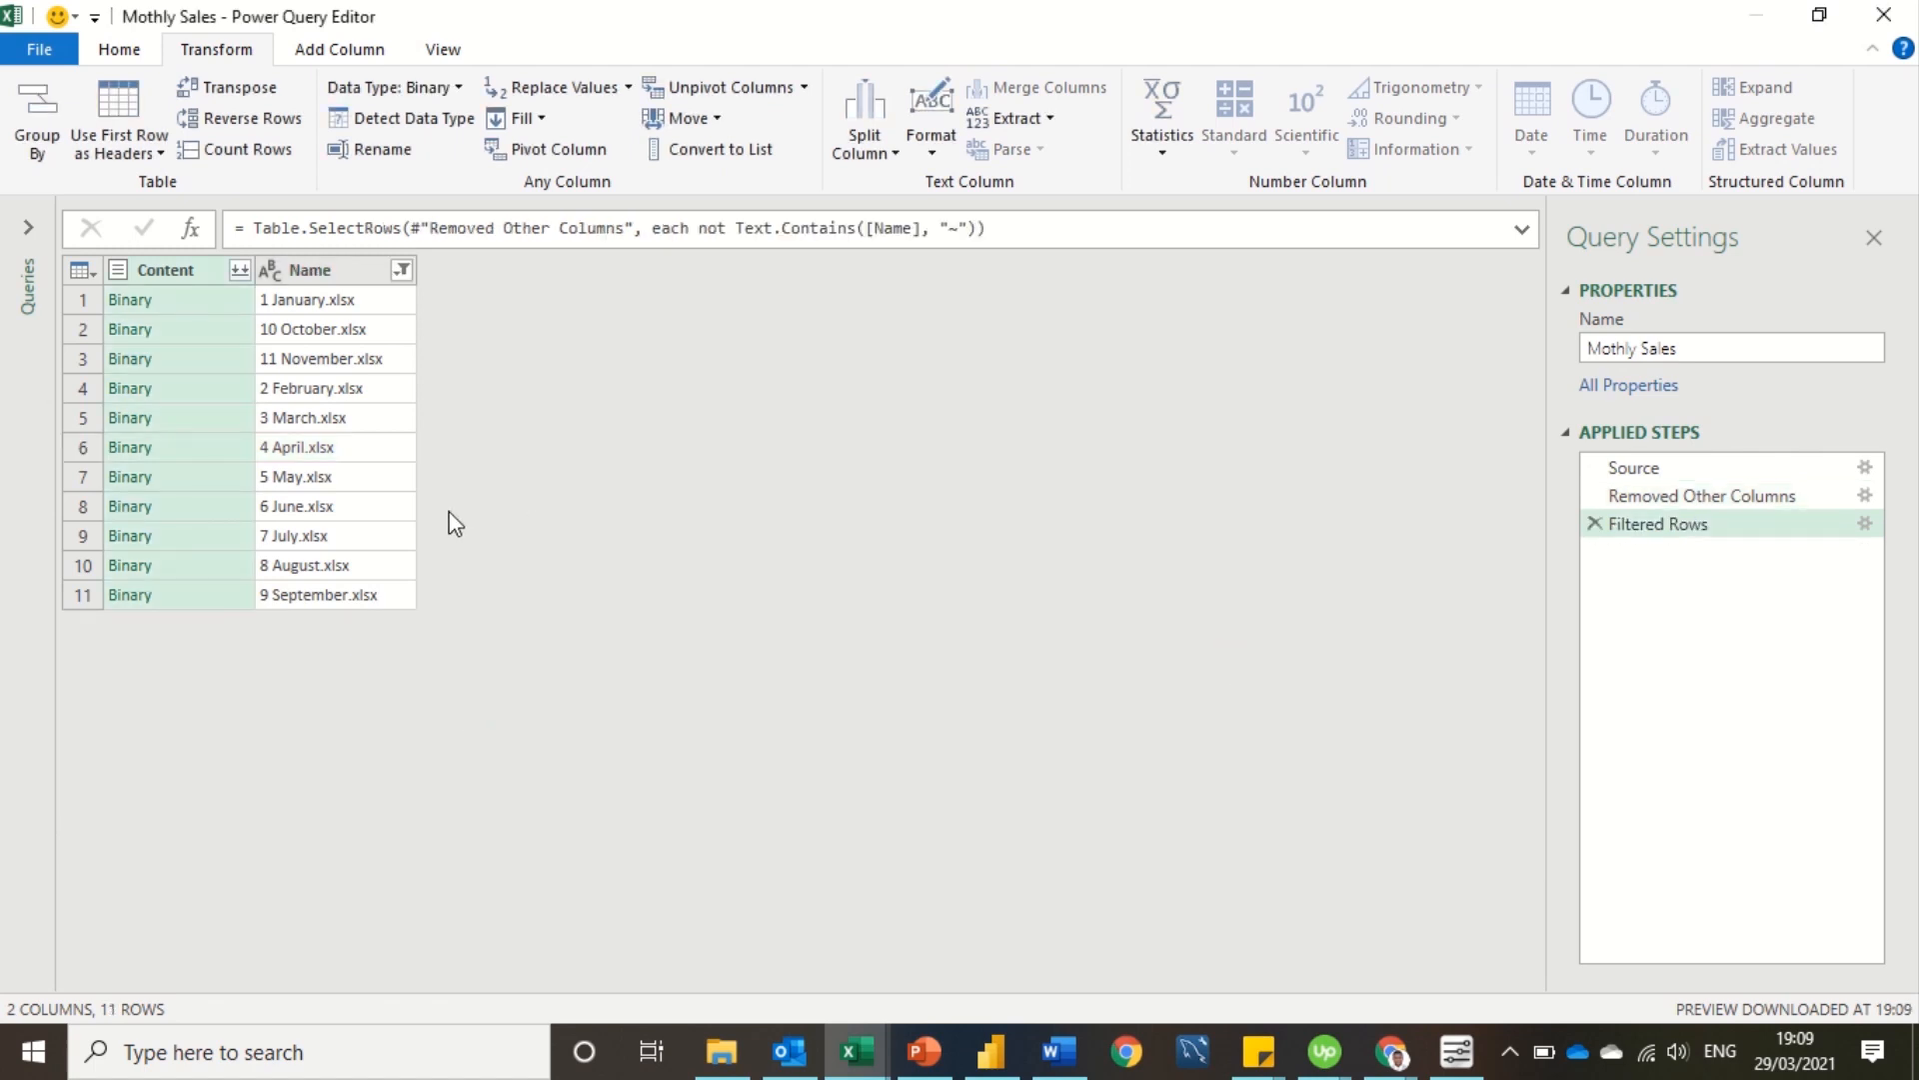
Reduce the Name column to the month names by extracting the text between a space and "."
{"action": "left_click", "coordinate": [342, 273]}
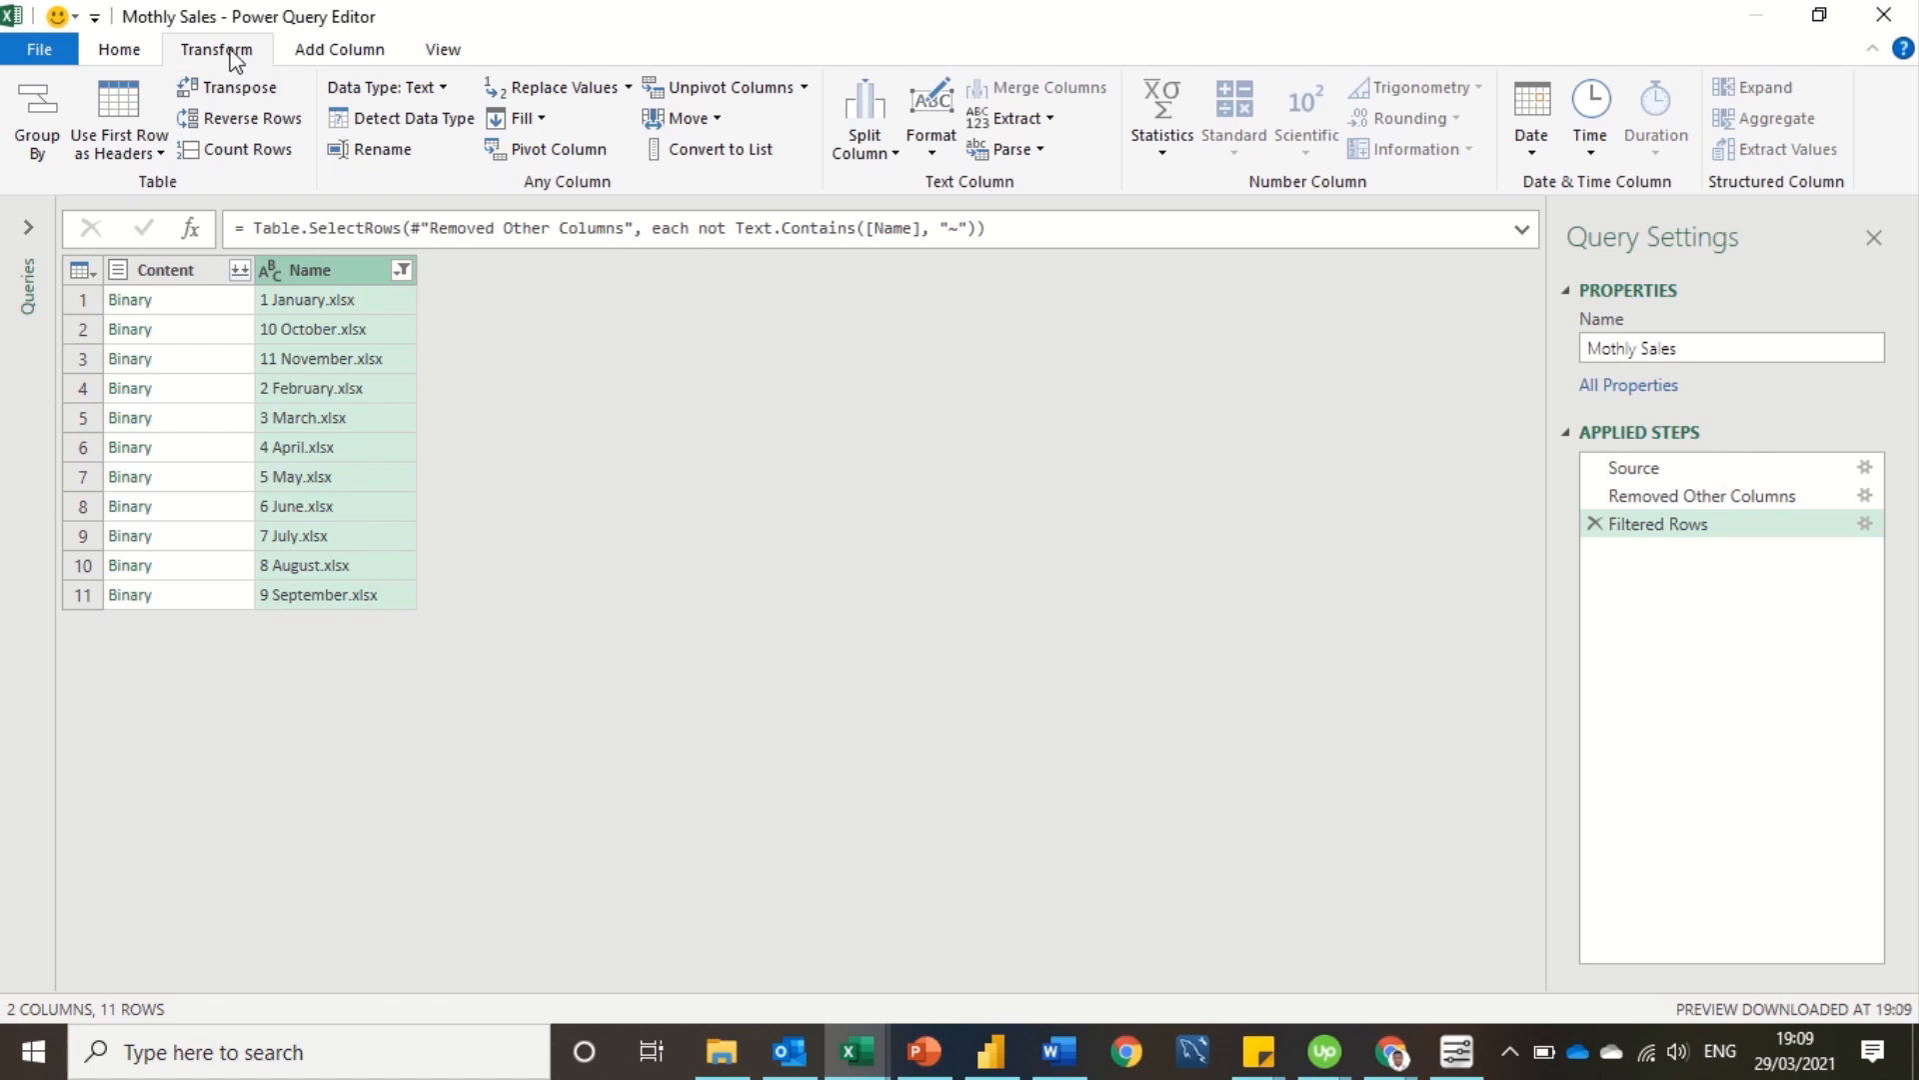
{"action": "left_click", "coordinate": [1046, 120]}
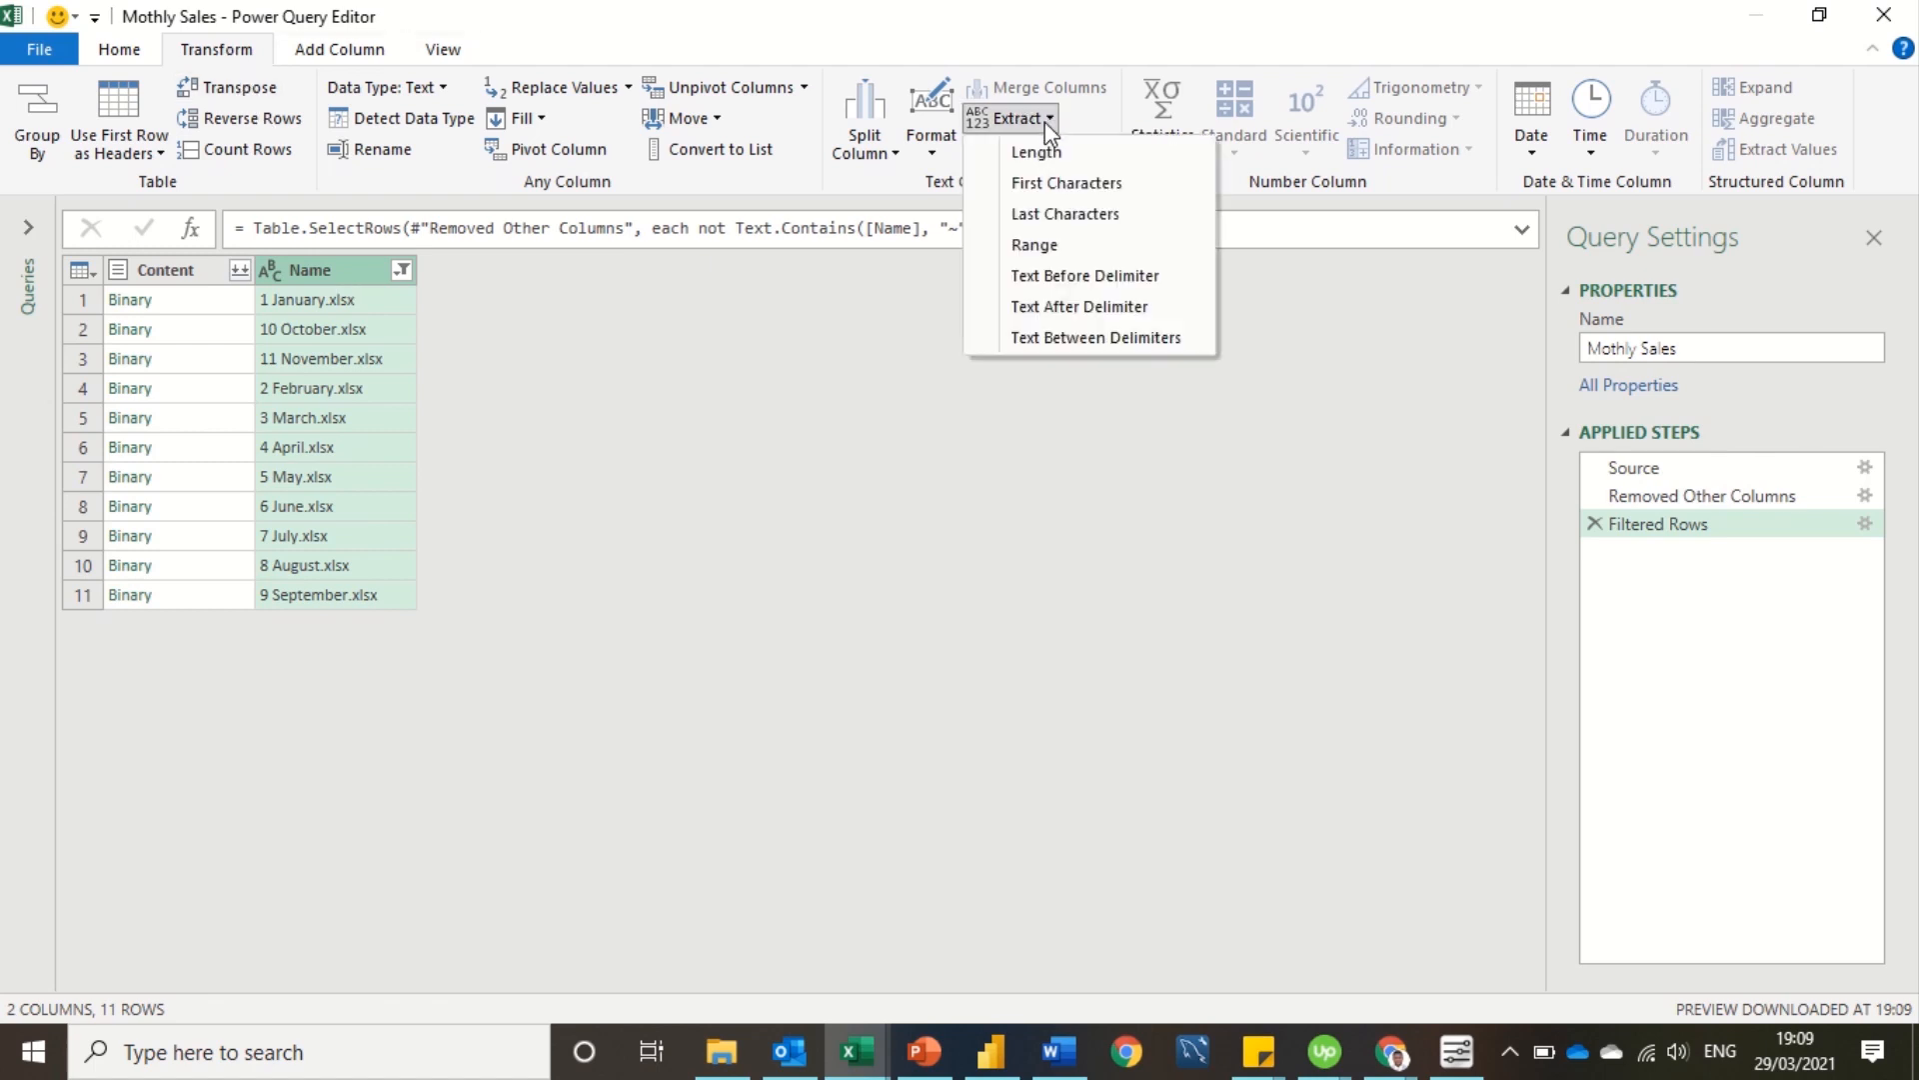
{"action": "left_click", "coordinate": [1066, 340]}
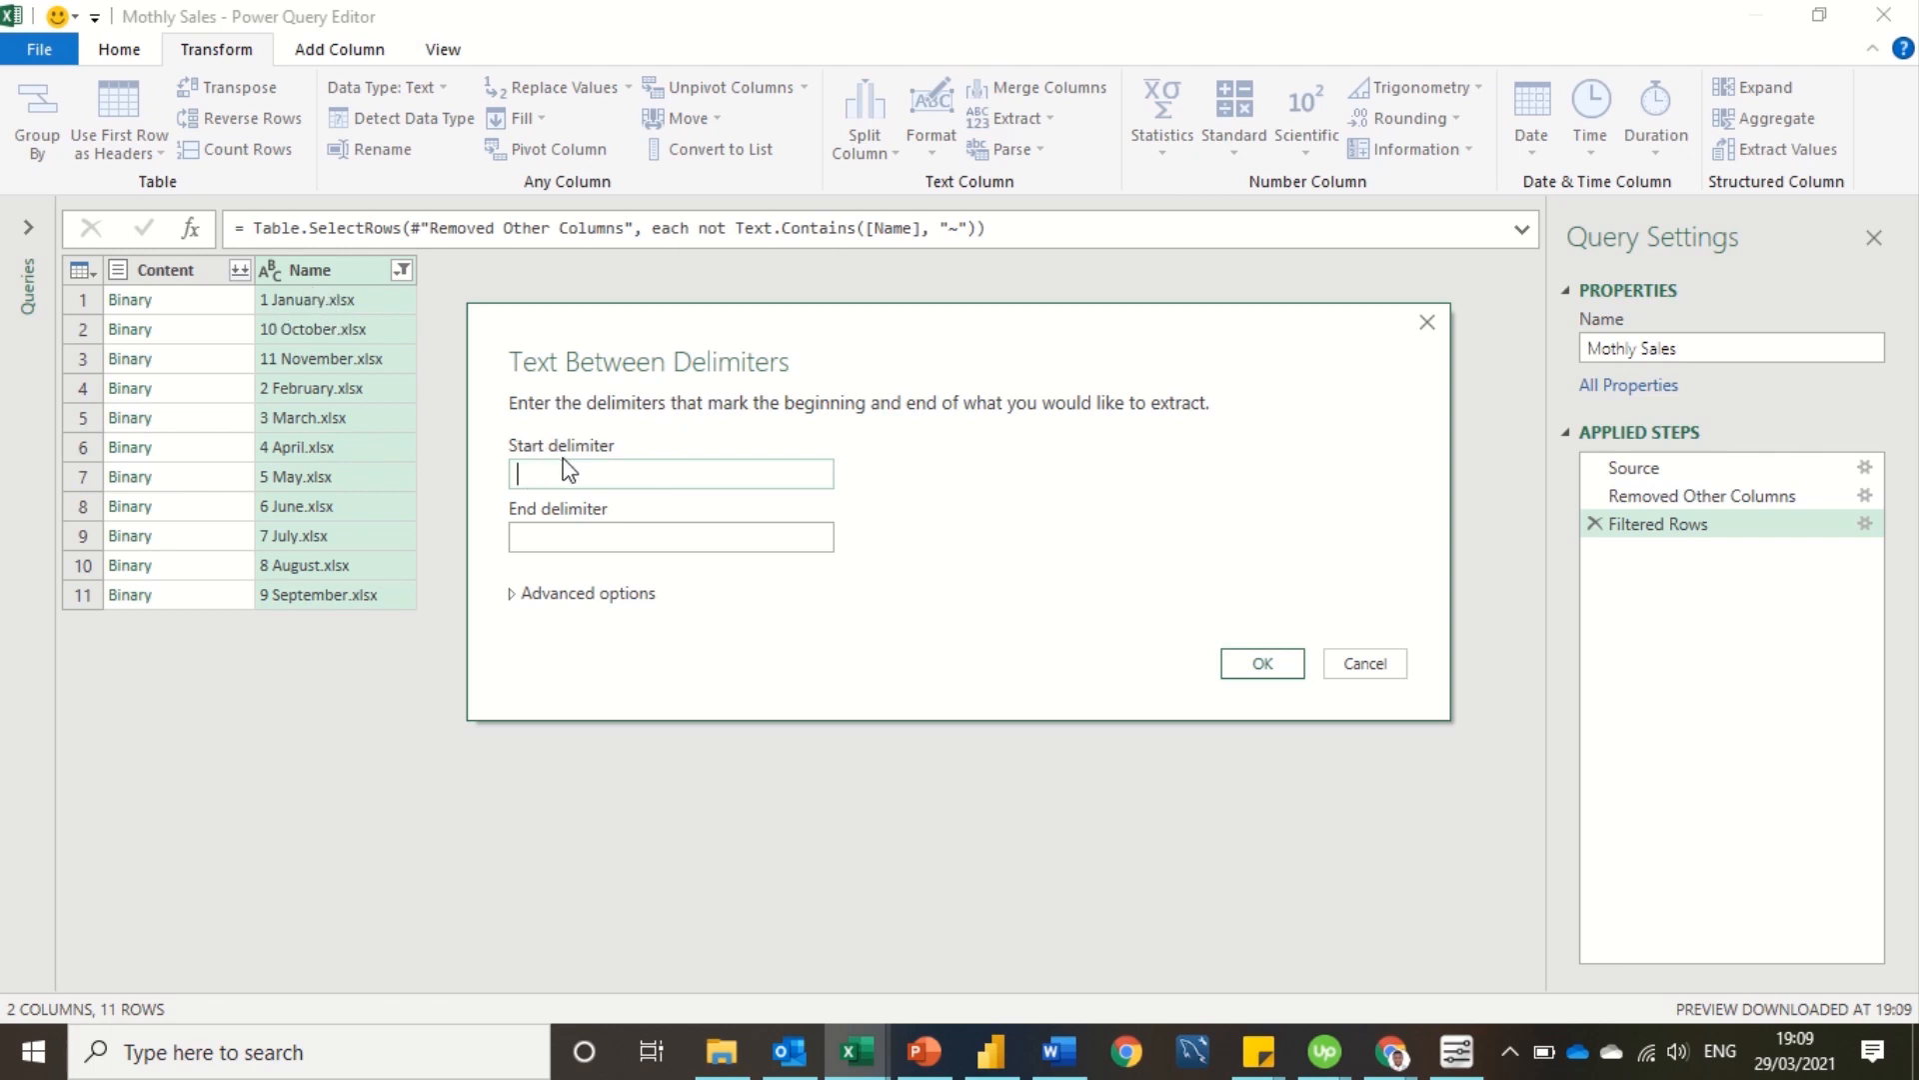
{"action": "left_click", "coordinate": [552, 537]}
{"action": "type", "text": "."}
{"action": "left_click", "coordinate": [1259, 663]}
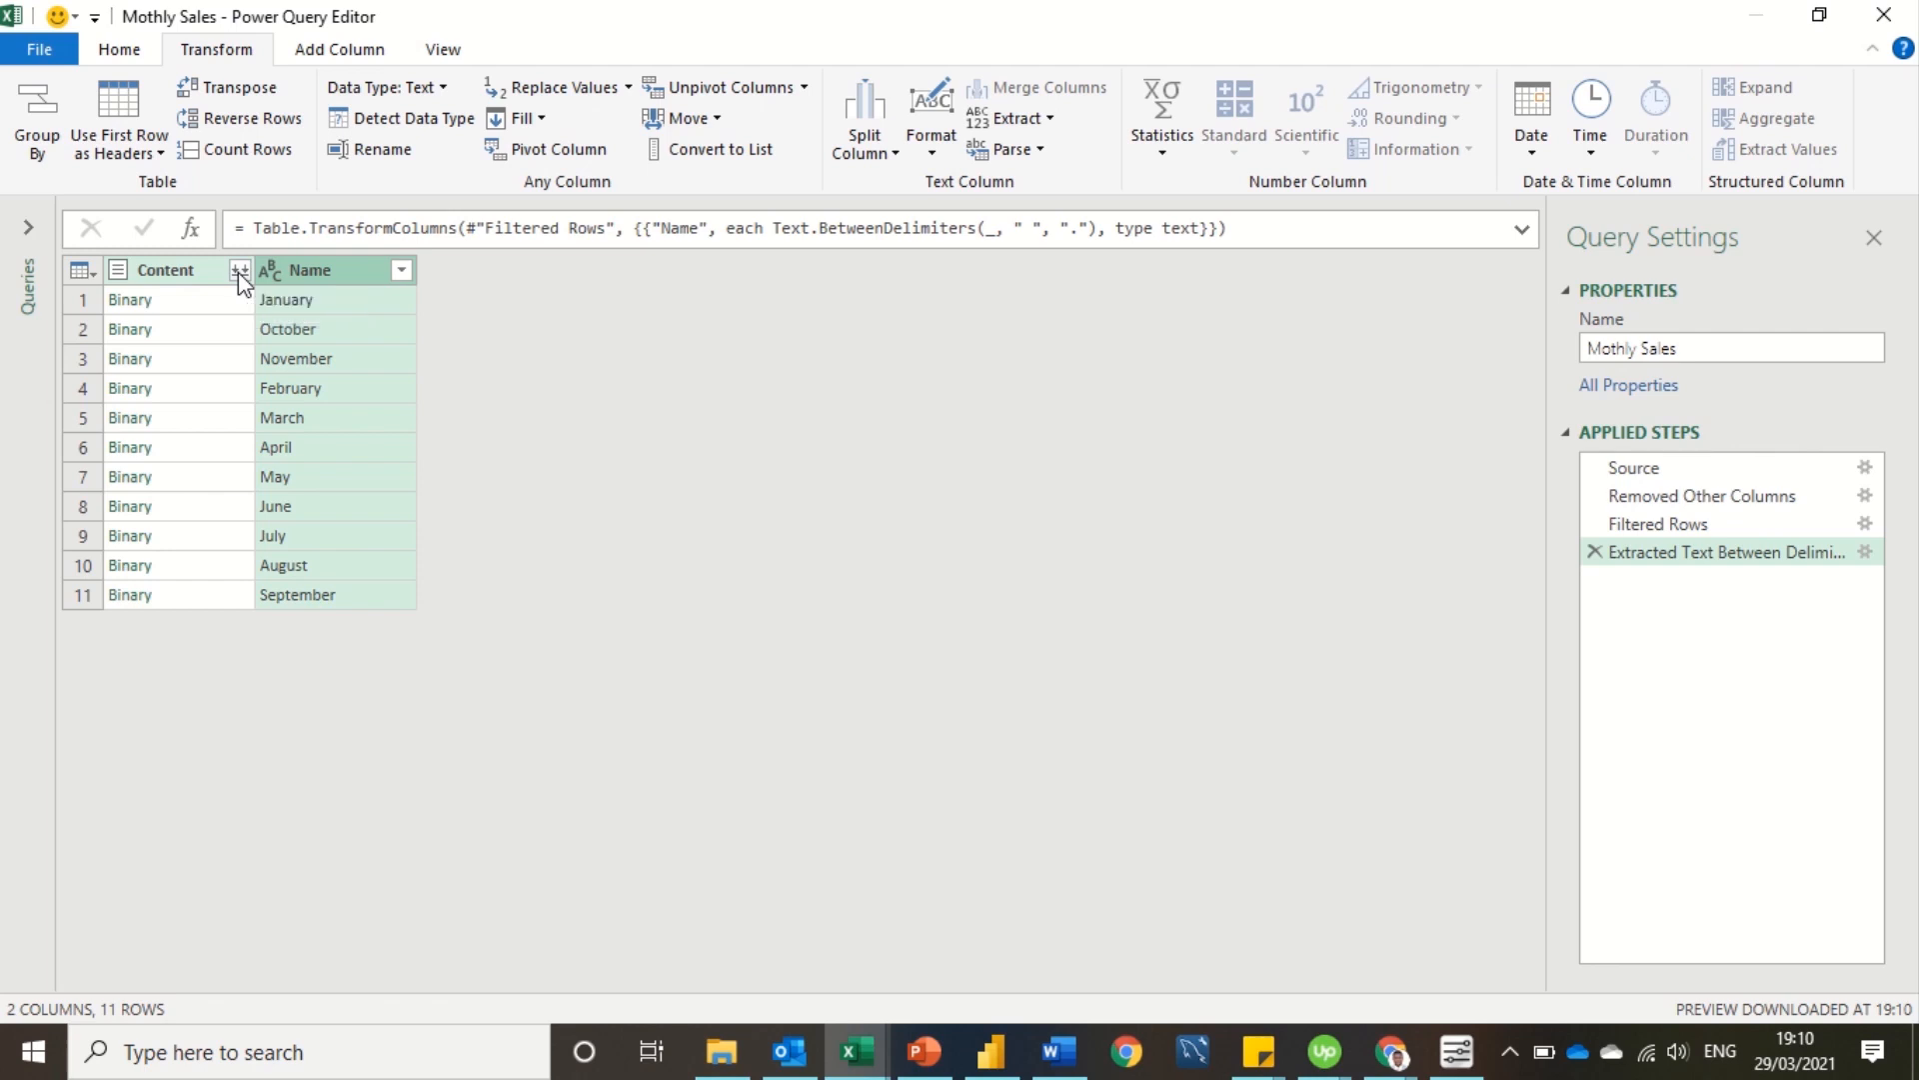
Show the queries list and combine the files in the Content column, using Sheet1 with the first file as sample
{"action": "left_click", "coordinate": [30, 235]}
{"action": "left_click", "coordinate": [494, 272]}
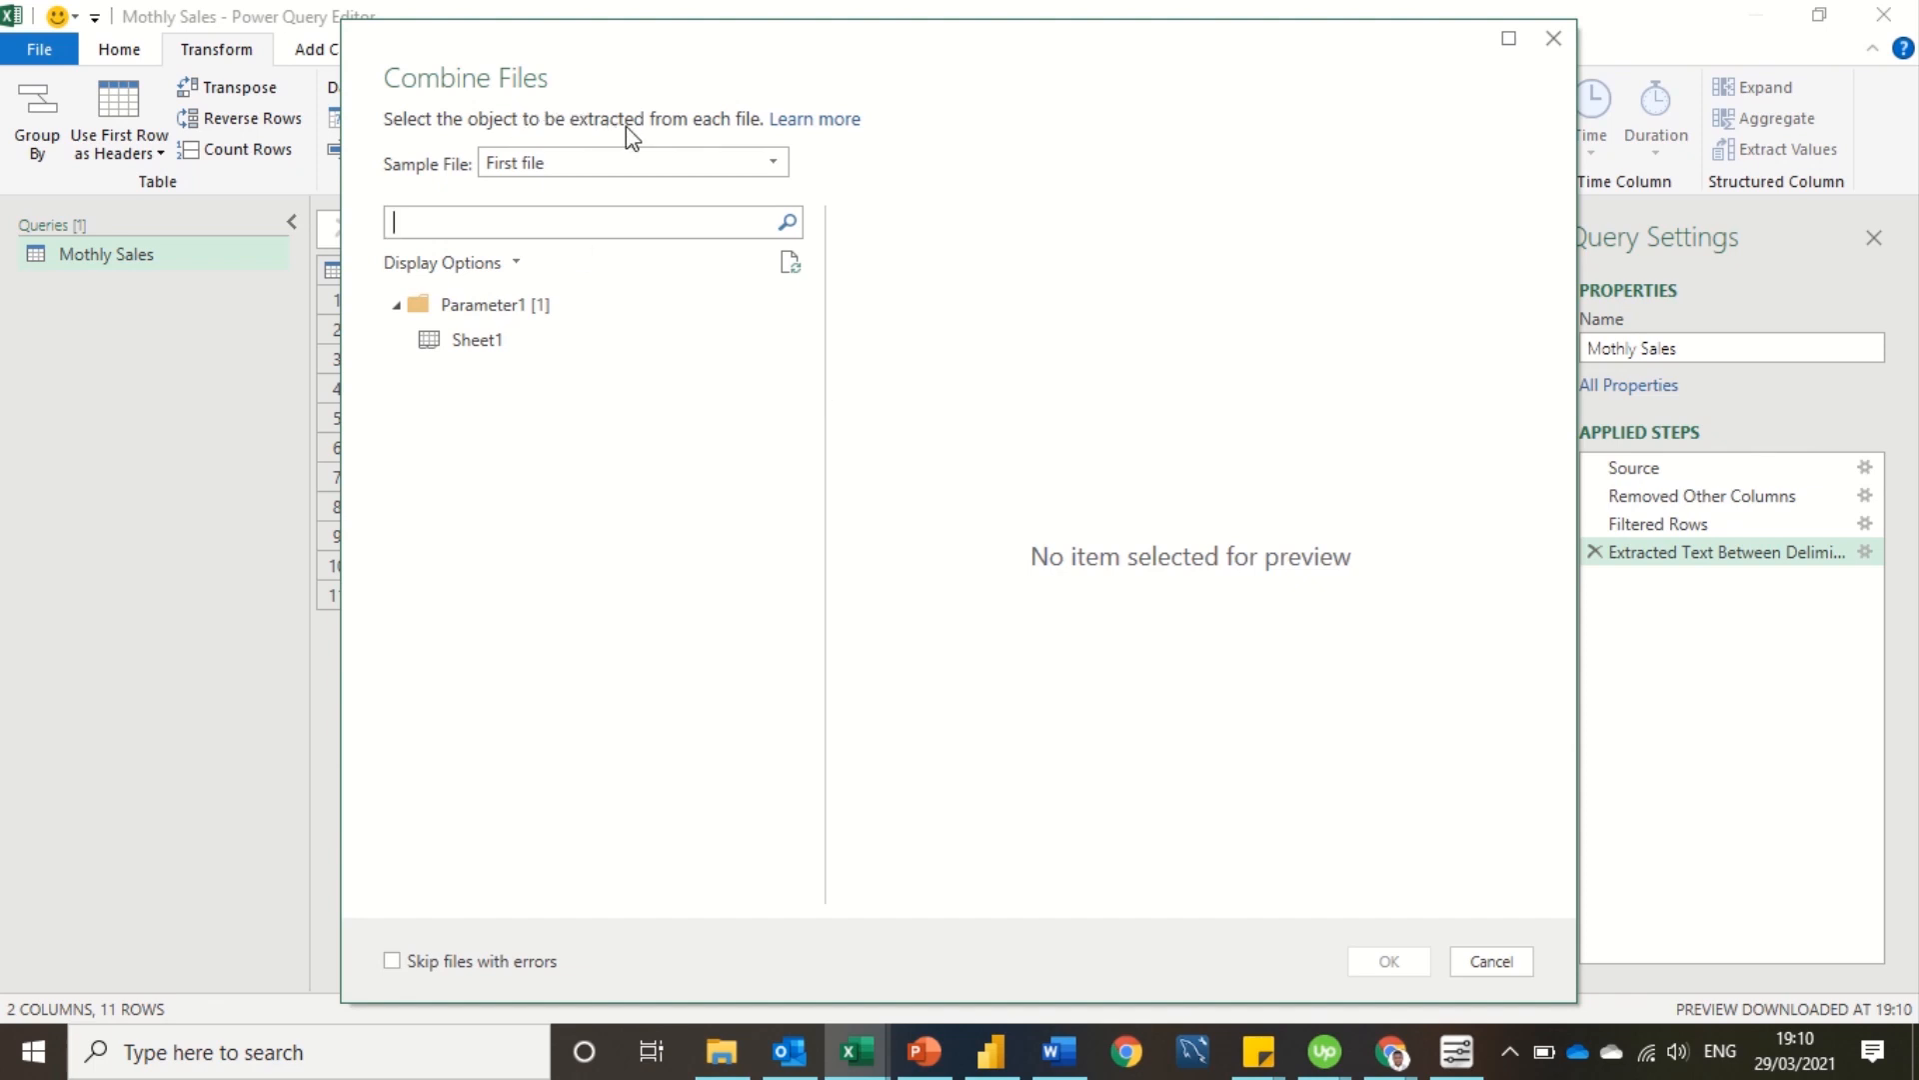
{"action": "left_click", "coordinate": [740, 168]}
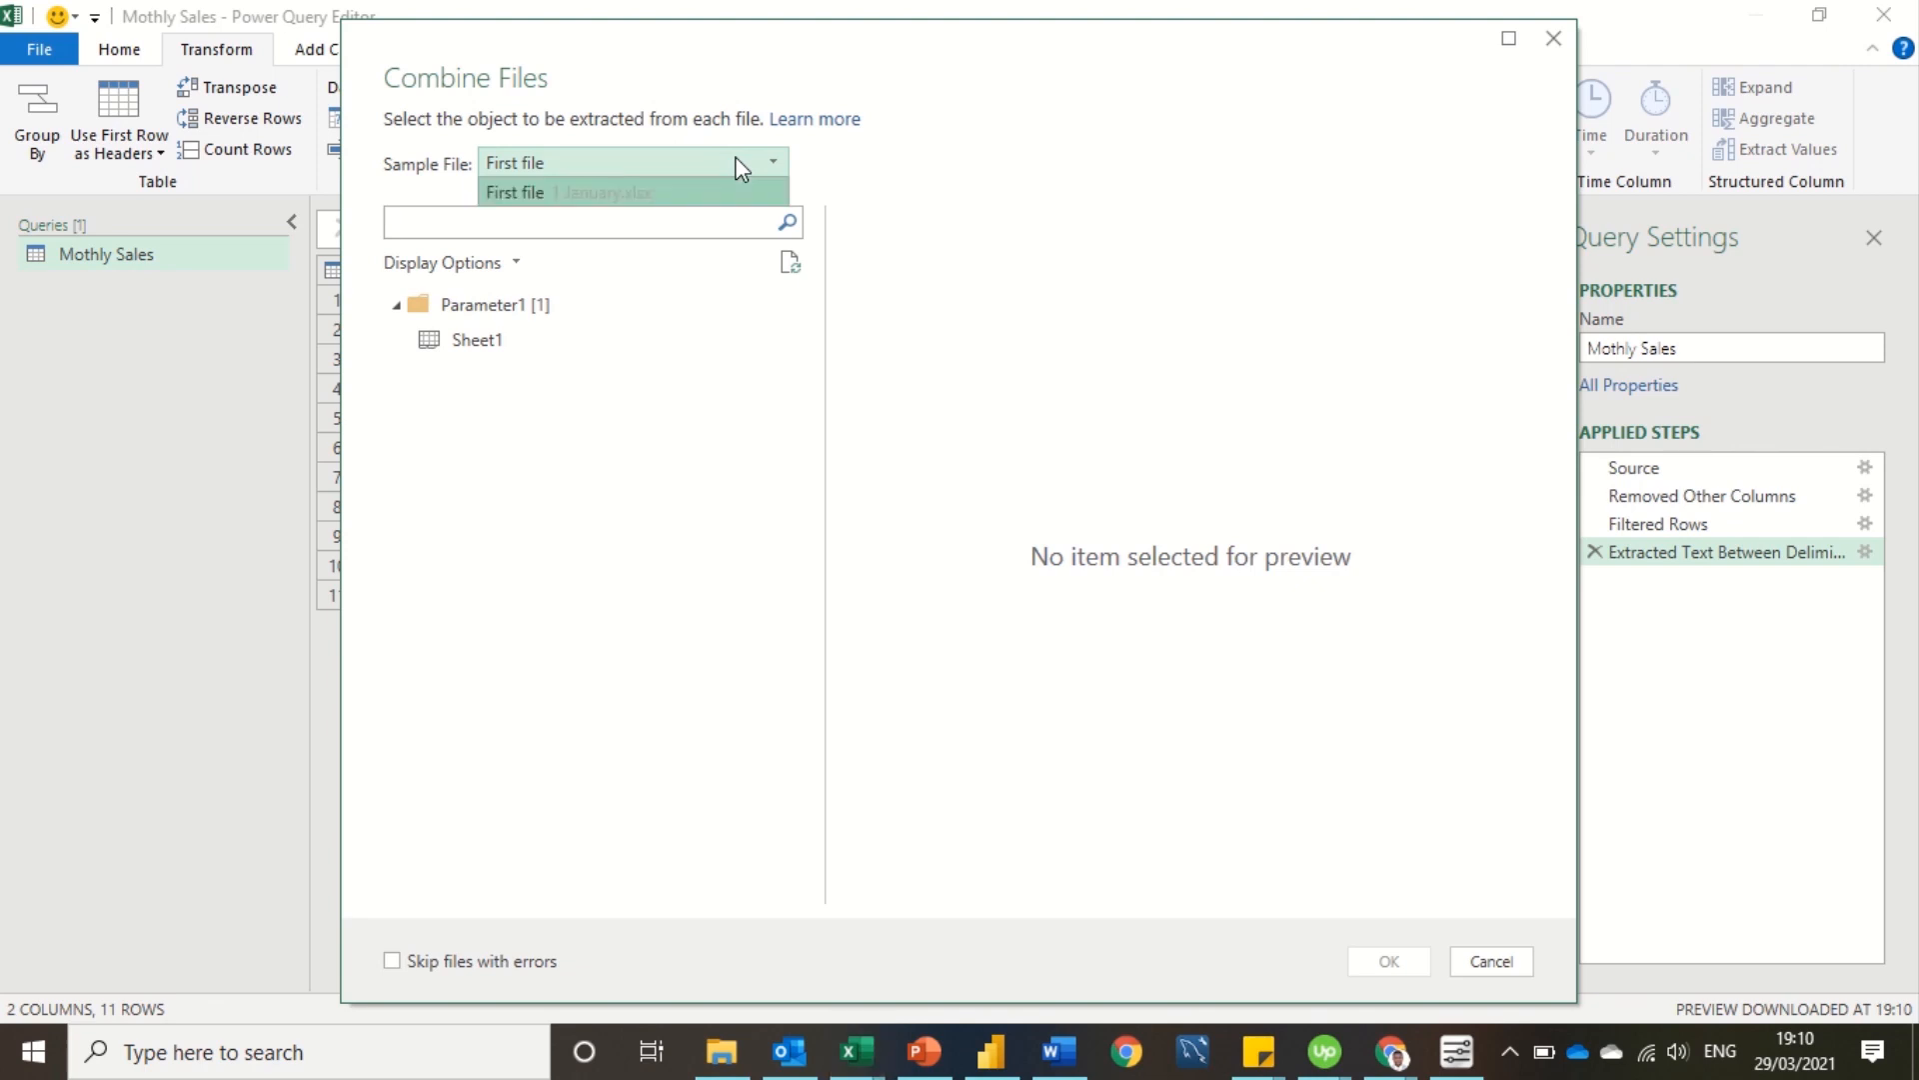
{"action": "left_click", "coordinate": [474, 352]}
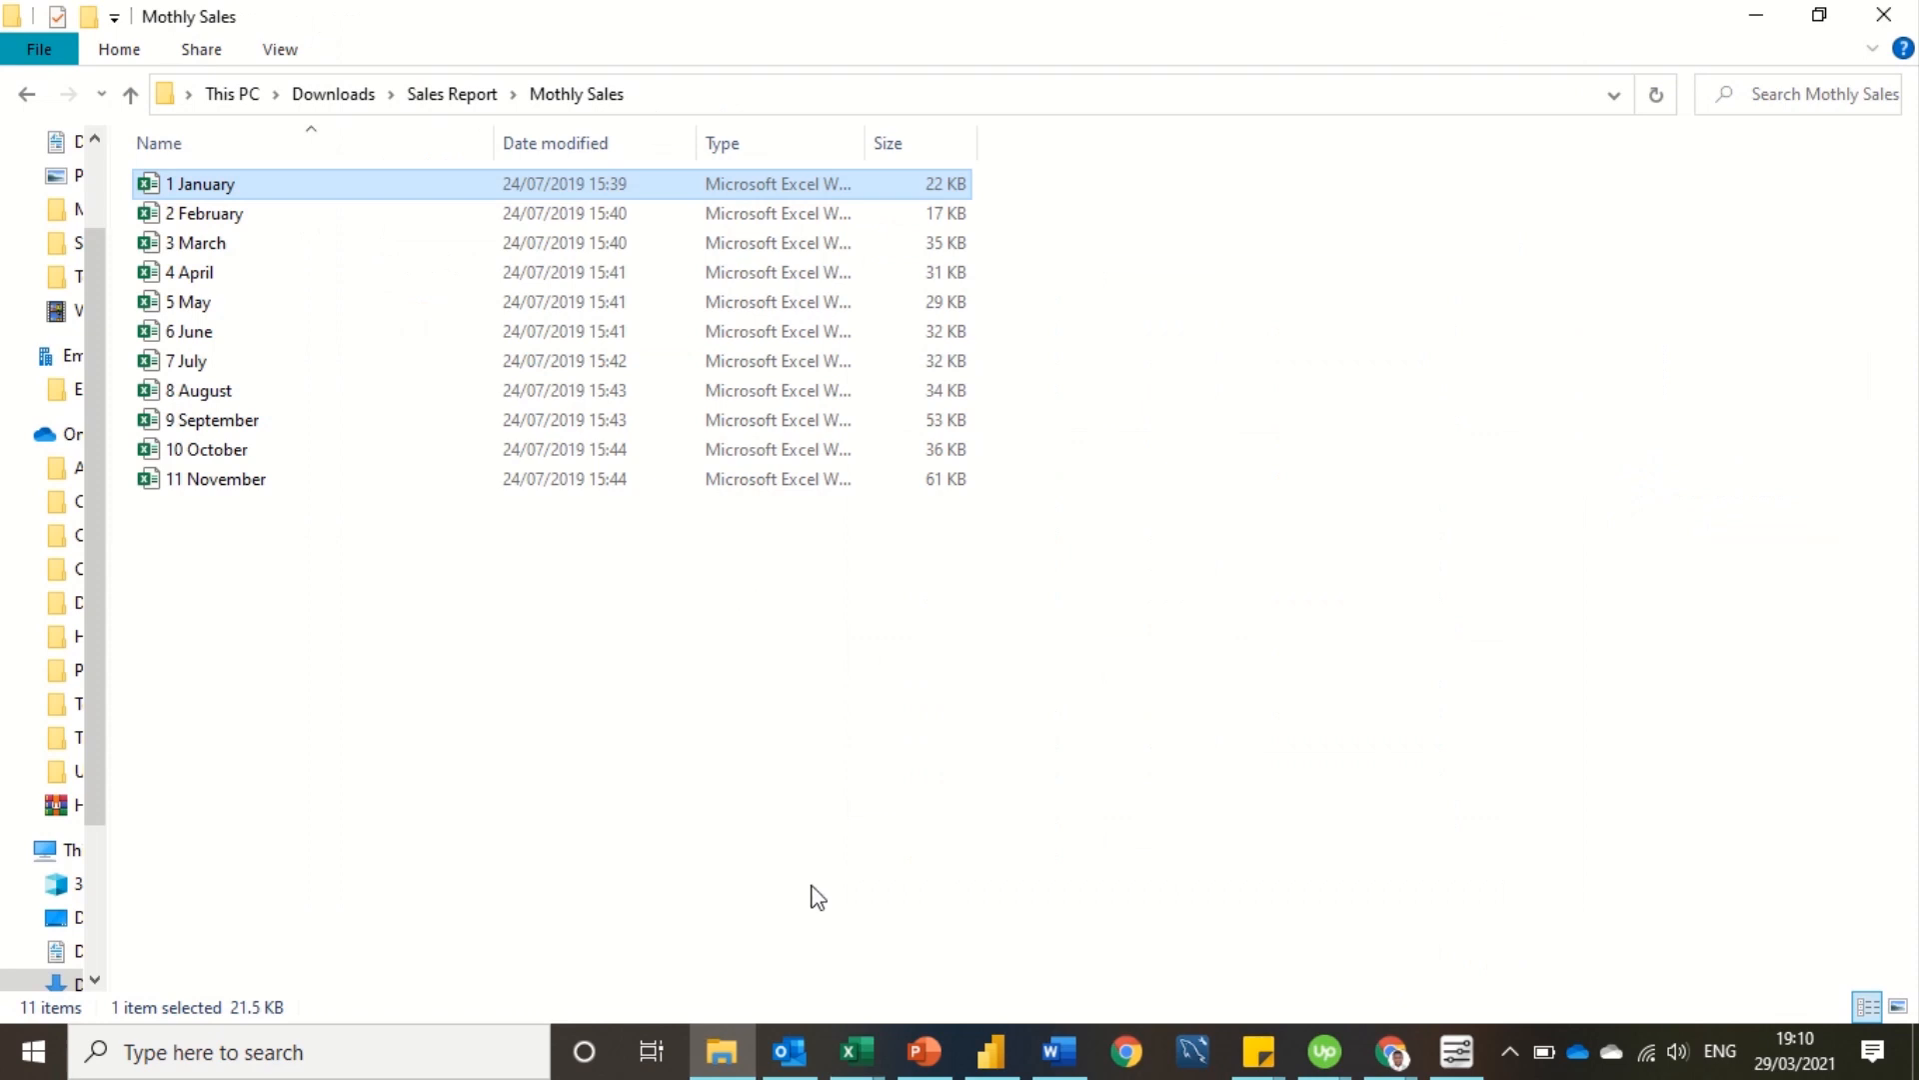
{"action": "left_click", "coordinate": [856, 1052]}
{"action": "left_click", "coordinate": [776, 947]}
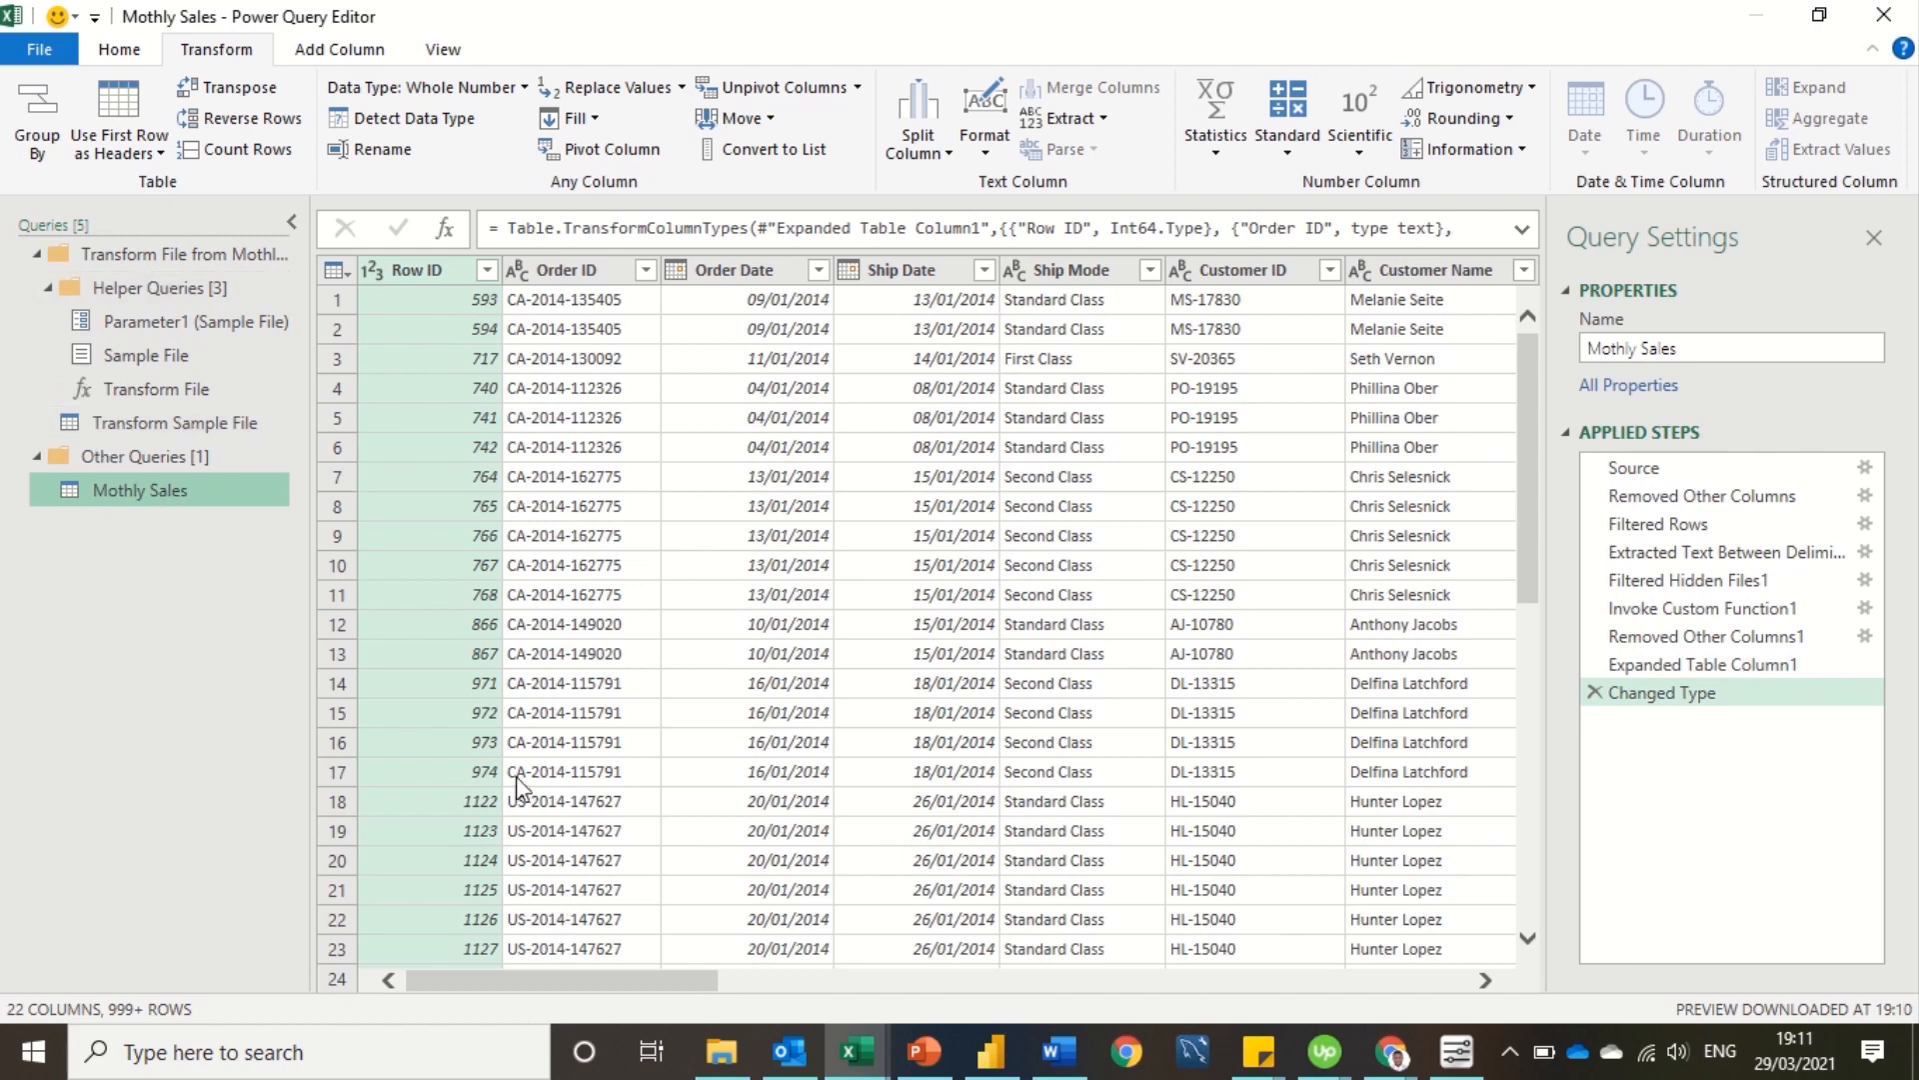
Examine the combined rows of the Mothly Sales query and compare them with the Transform Sample File query
{"action": "scroll", "coordinate": [580, 770], "scroll_direction": "down", "scroll_amount": 5}
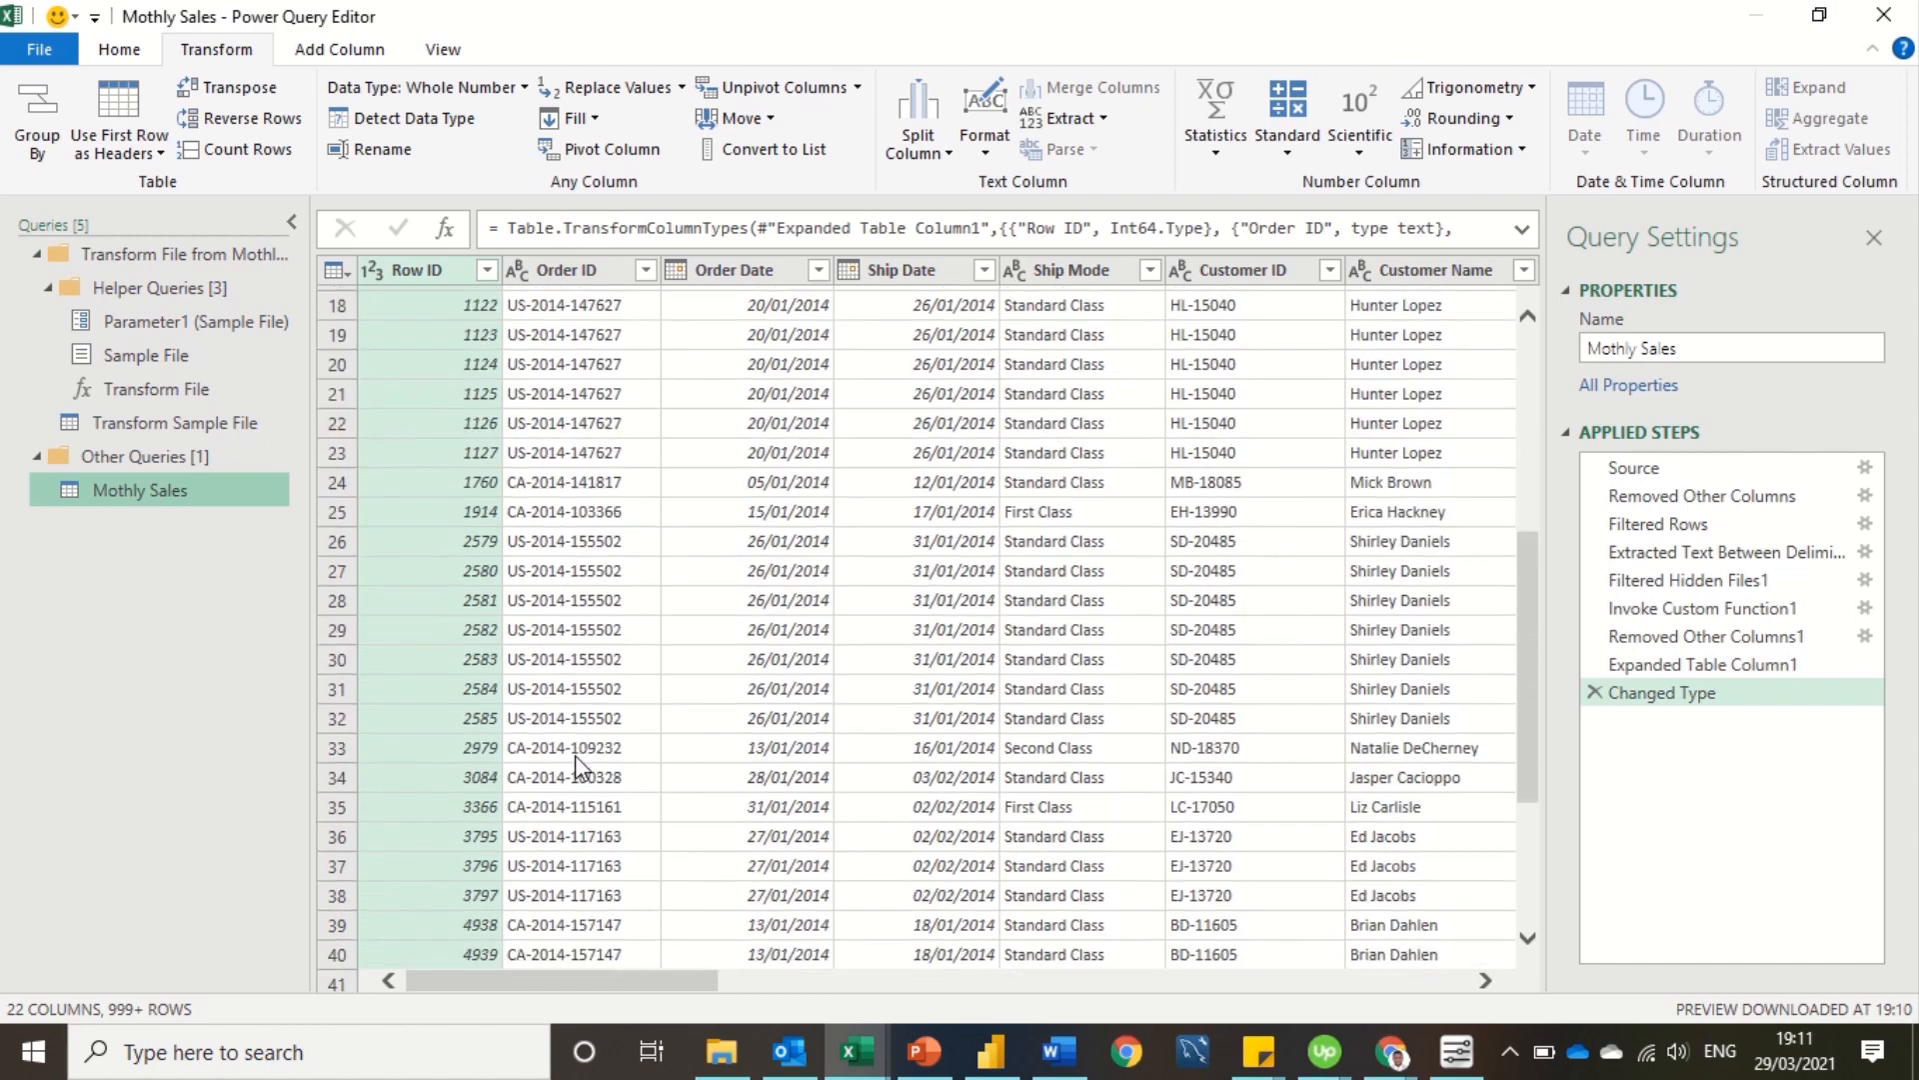
{"action": "scroll", "coordinate": [578, 768], "scroll_direction": "down", "scroll_amount": 14}
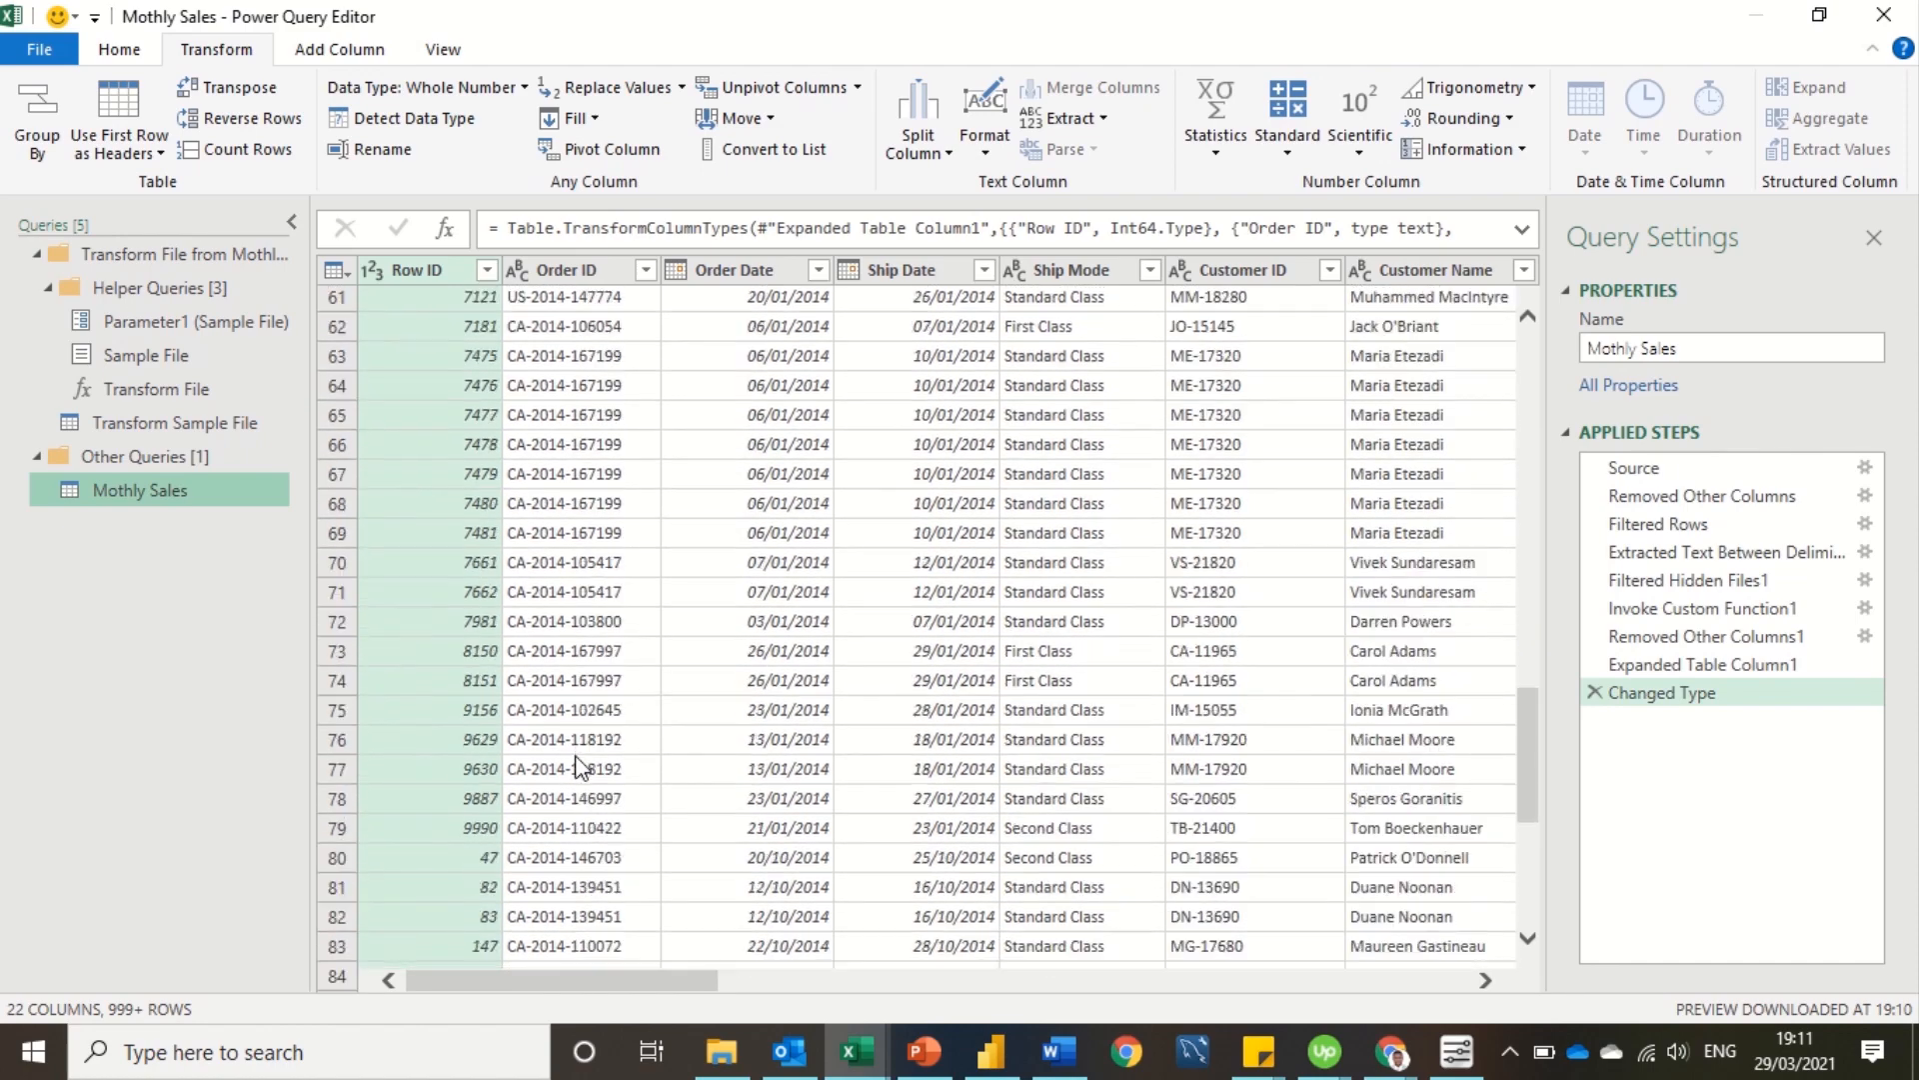
{"action": "scroll", "coordinate": [577, 768], "scroll_direction": "down", "scroll_amount": 9}
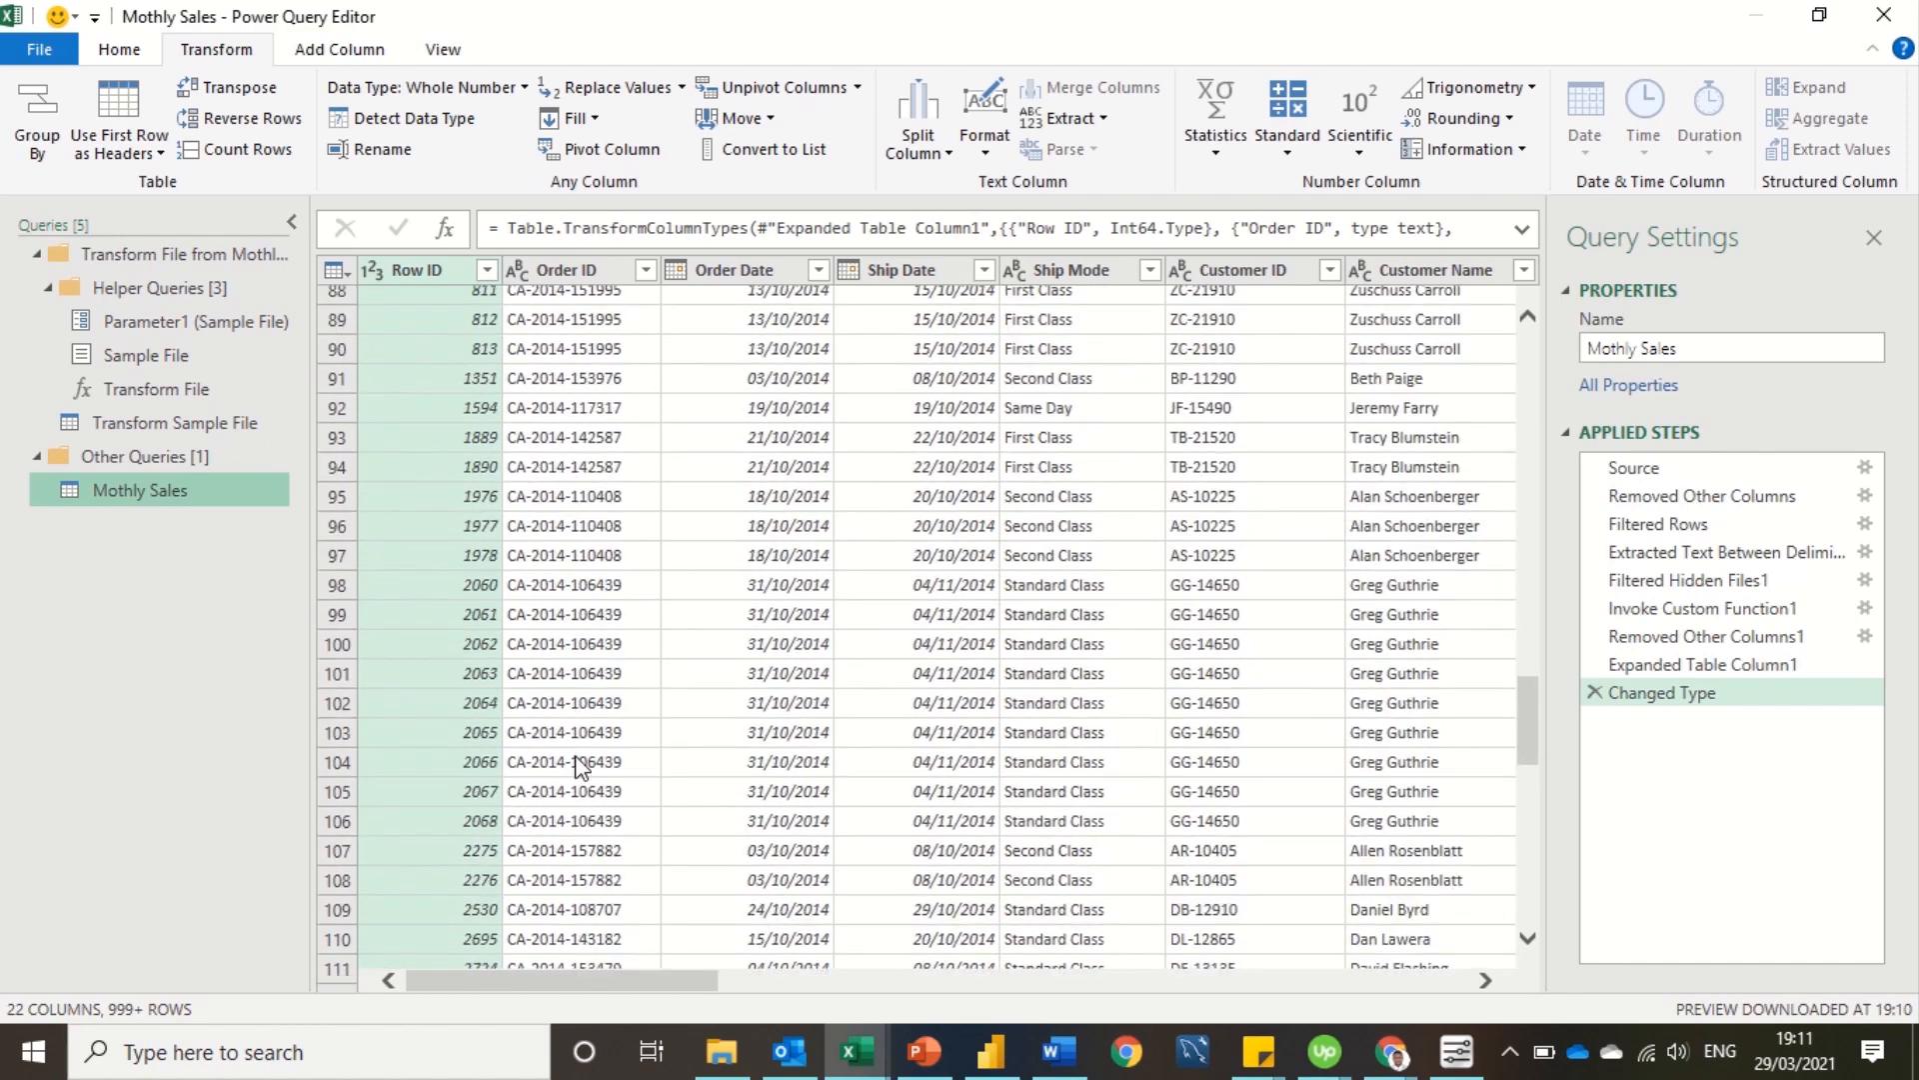
{"action": "scroll", "coordinate": [580, 768], "scroll_direction": "up", "scroll_amount": 18}
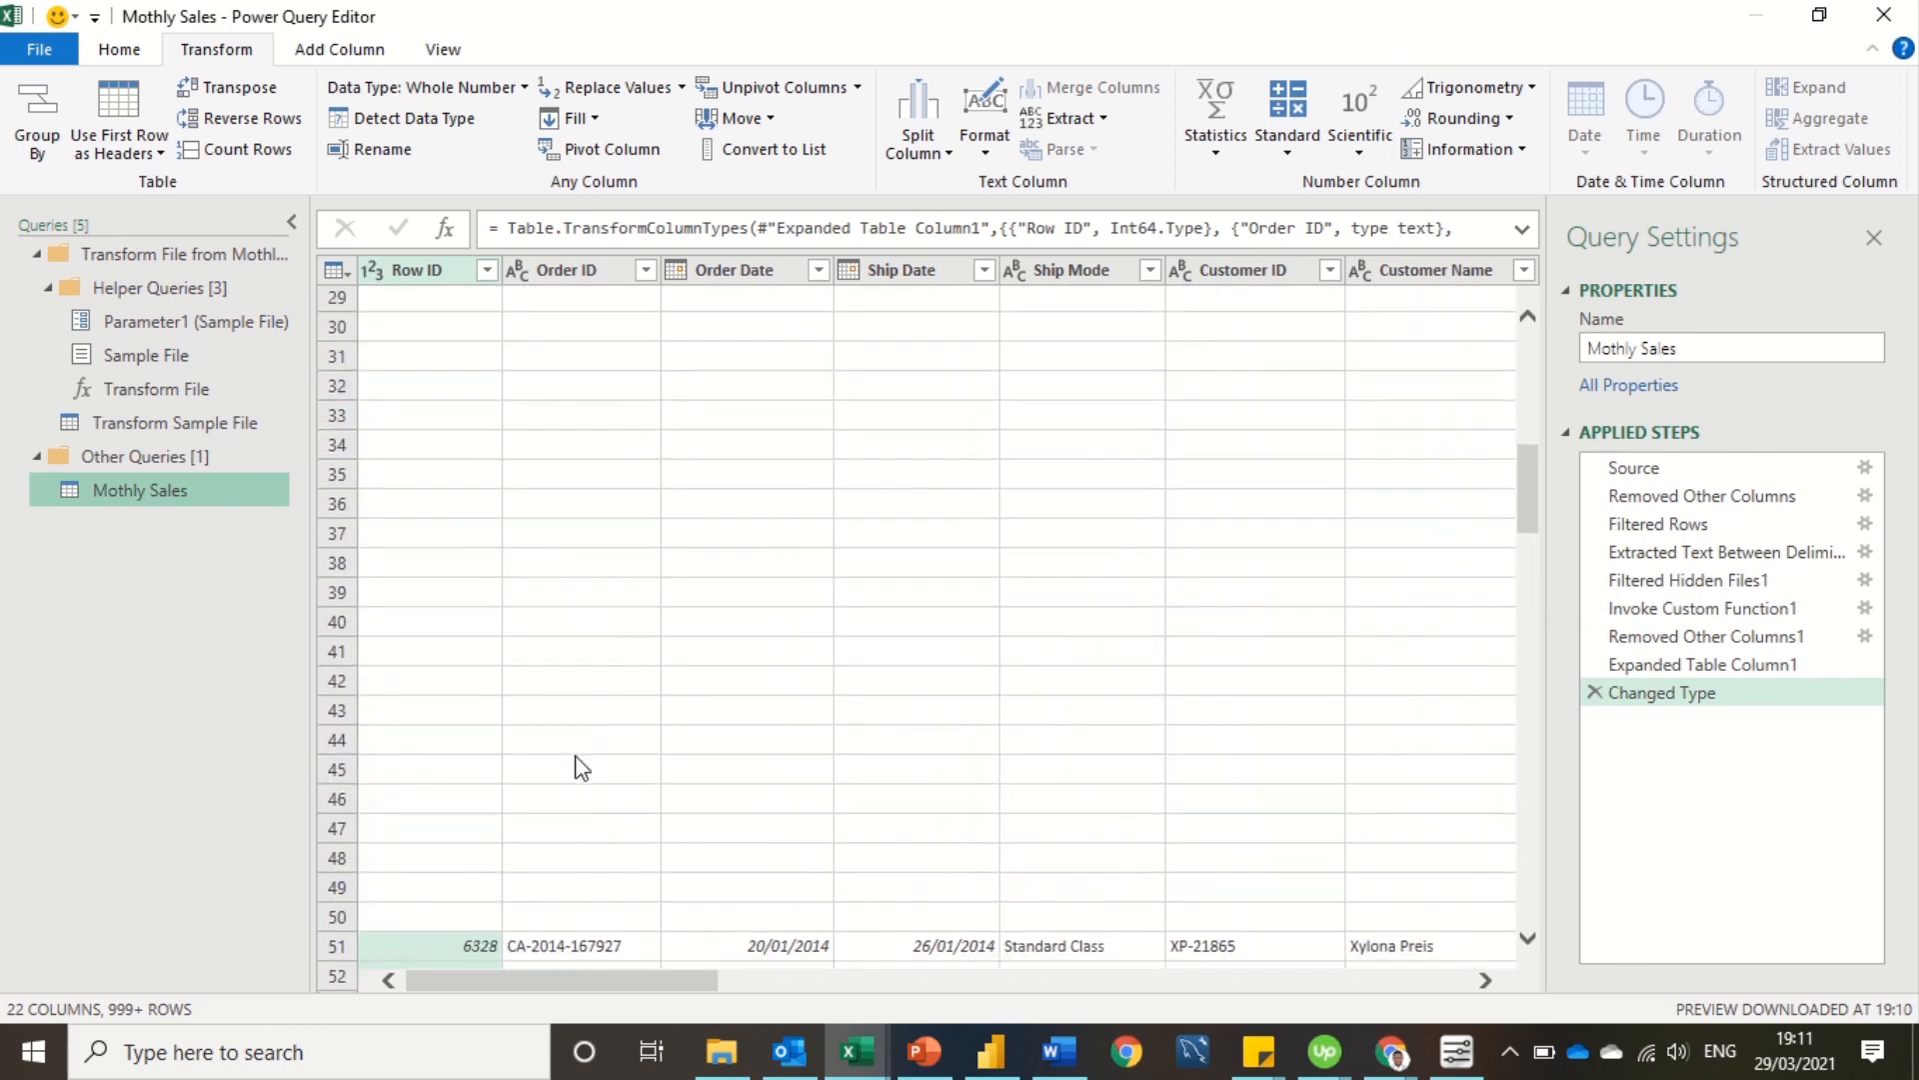
{"action": "scroll", "coordinate": [580, 768], "scroll_direction": "up", "scroll_amount": 2}
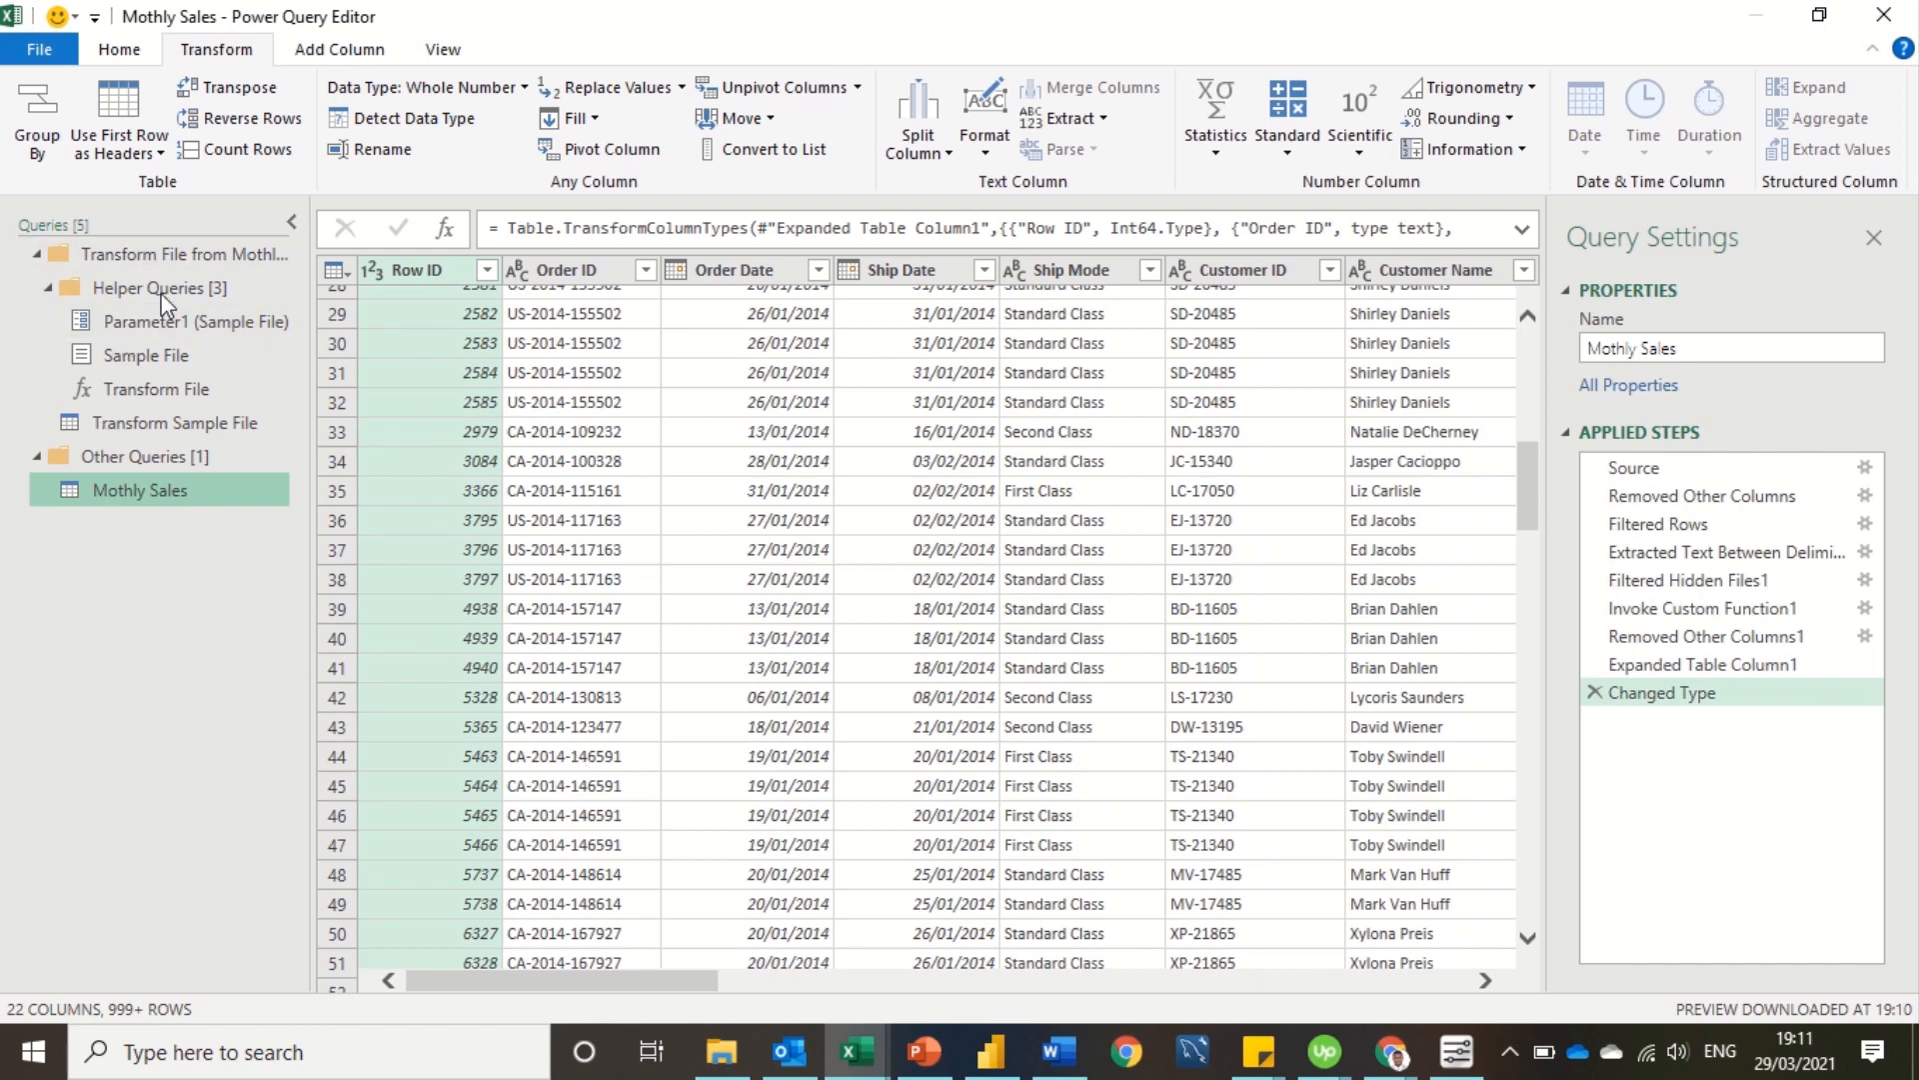
{"action": "left_click", "coordinate": [137, 427]}
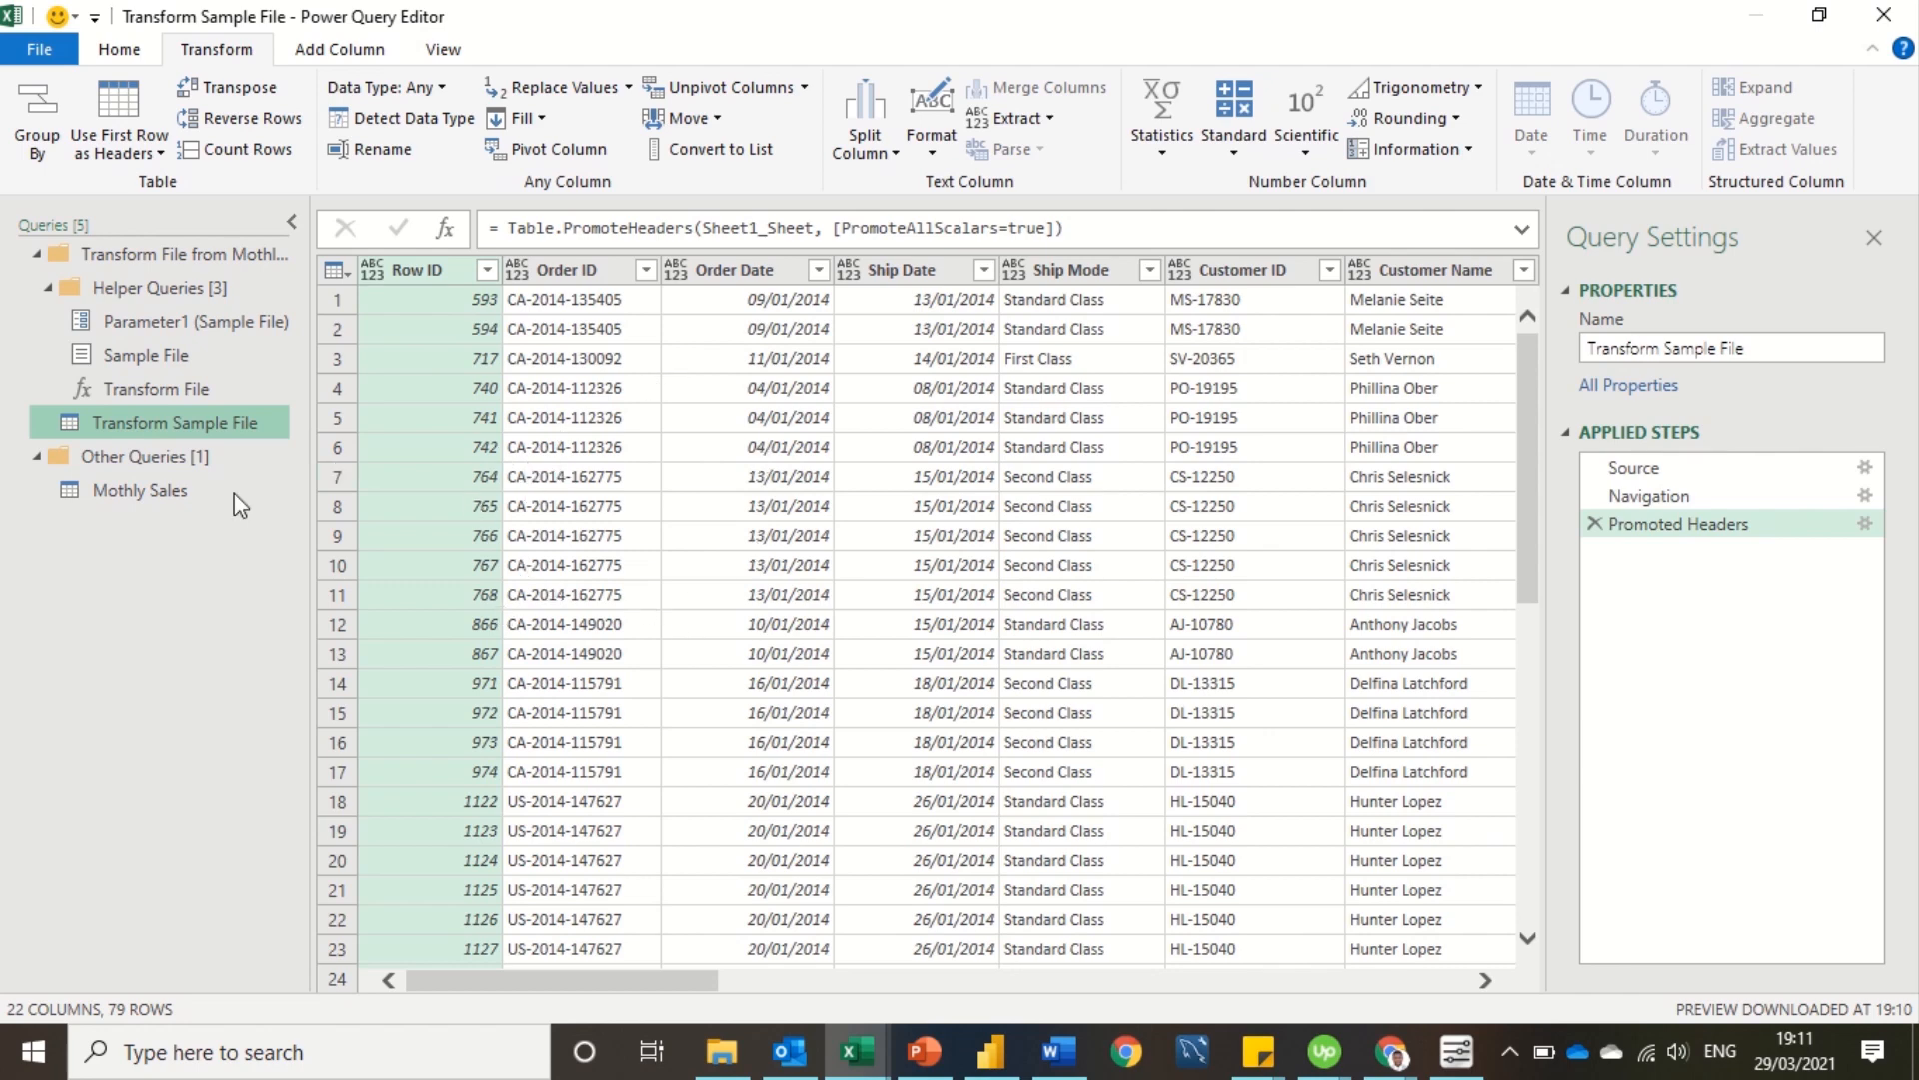
{"action": "left_click", "coordinate": [172, 502]}
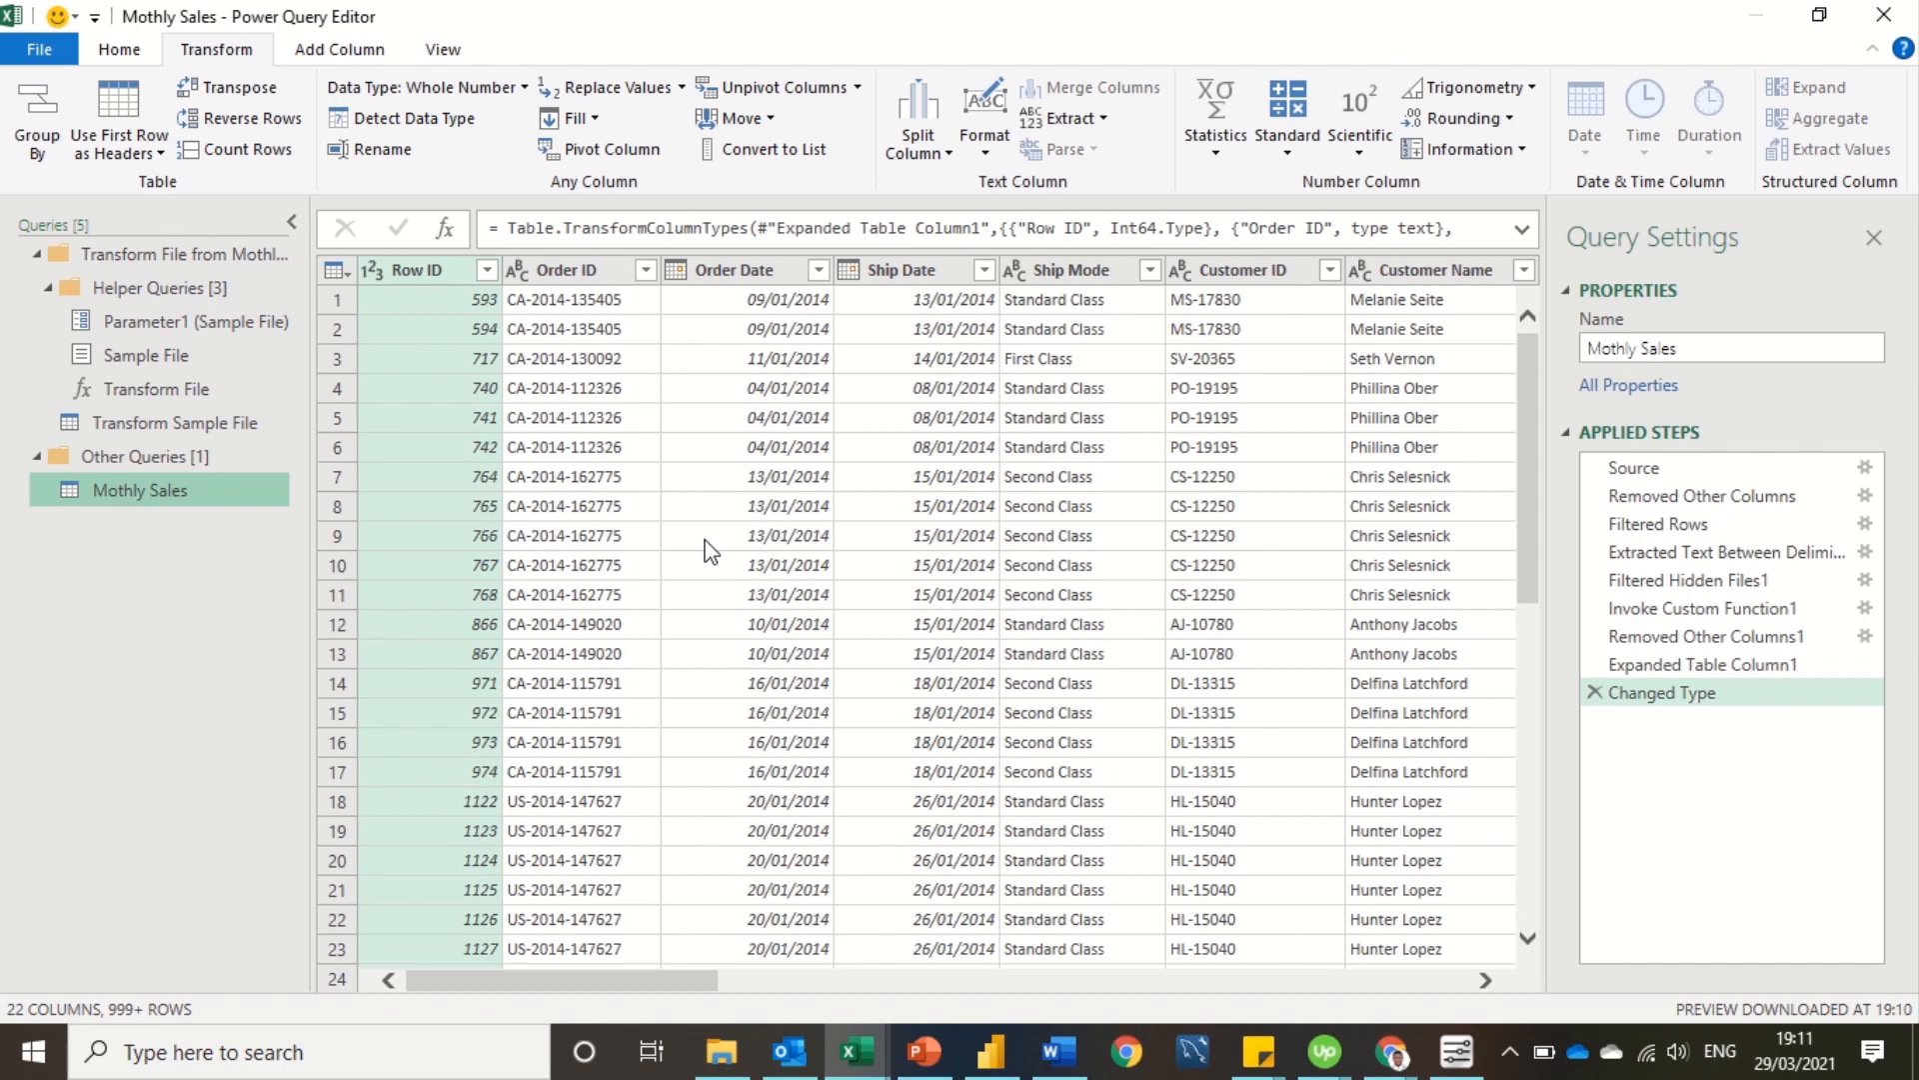
{"action": "left_click", "coordinate": [759, 388]}
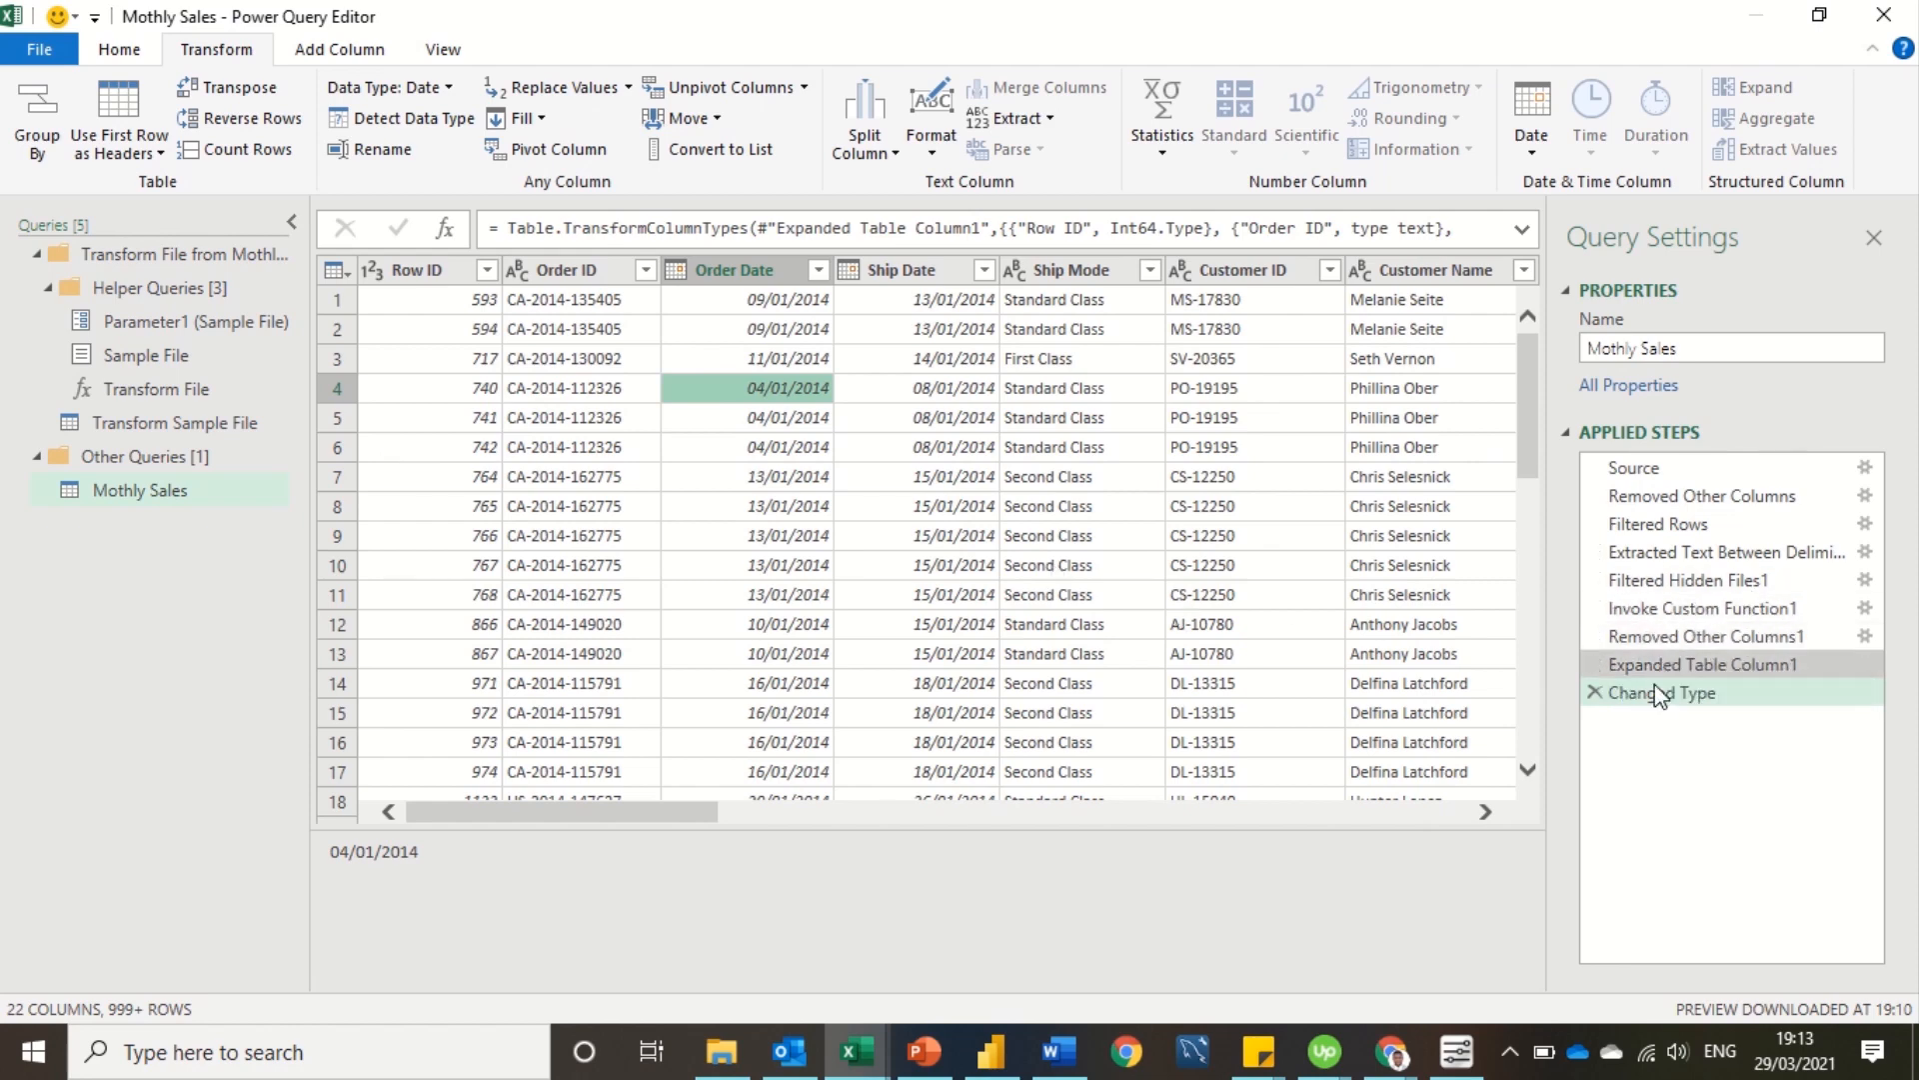
Review the applied steps of the Mothly Sales query from Filtered Hidden Files1 through Changed Type, rechecking where the Name column is removed
{"action": "left_click", "coordinate": [1686, 589]}
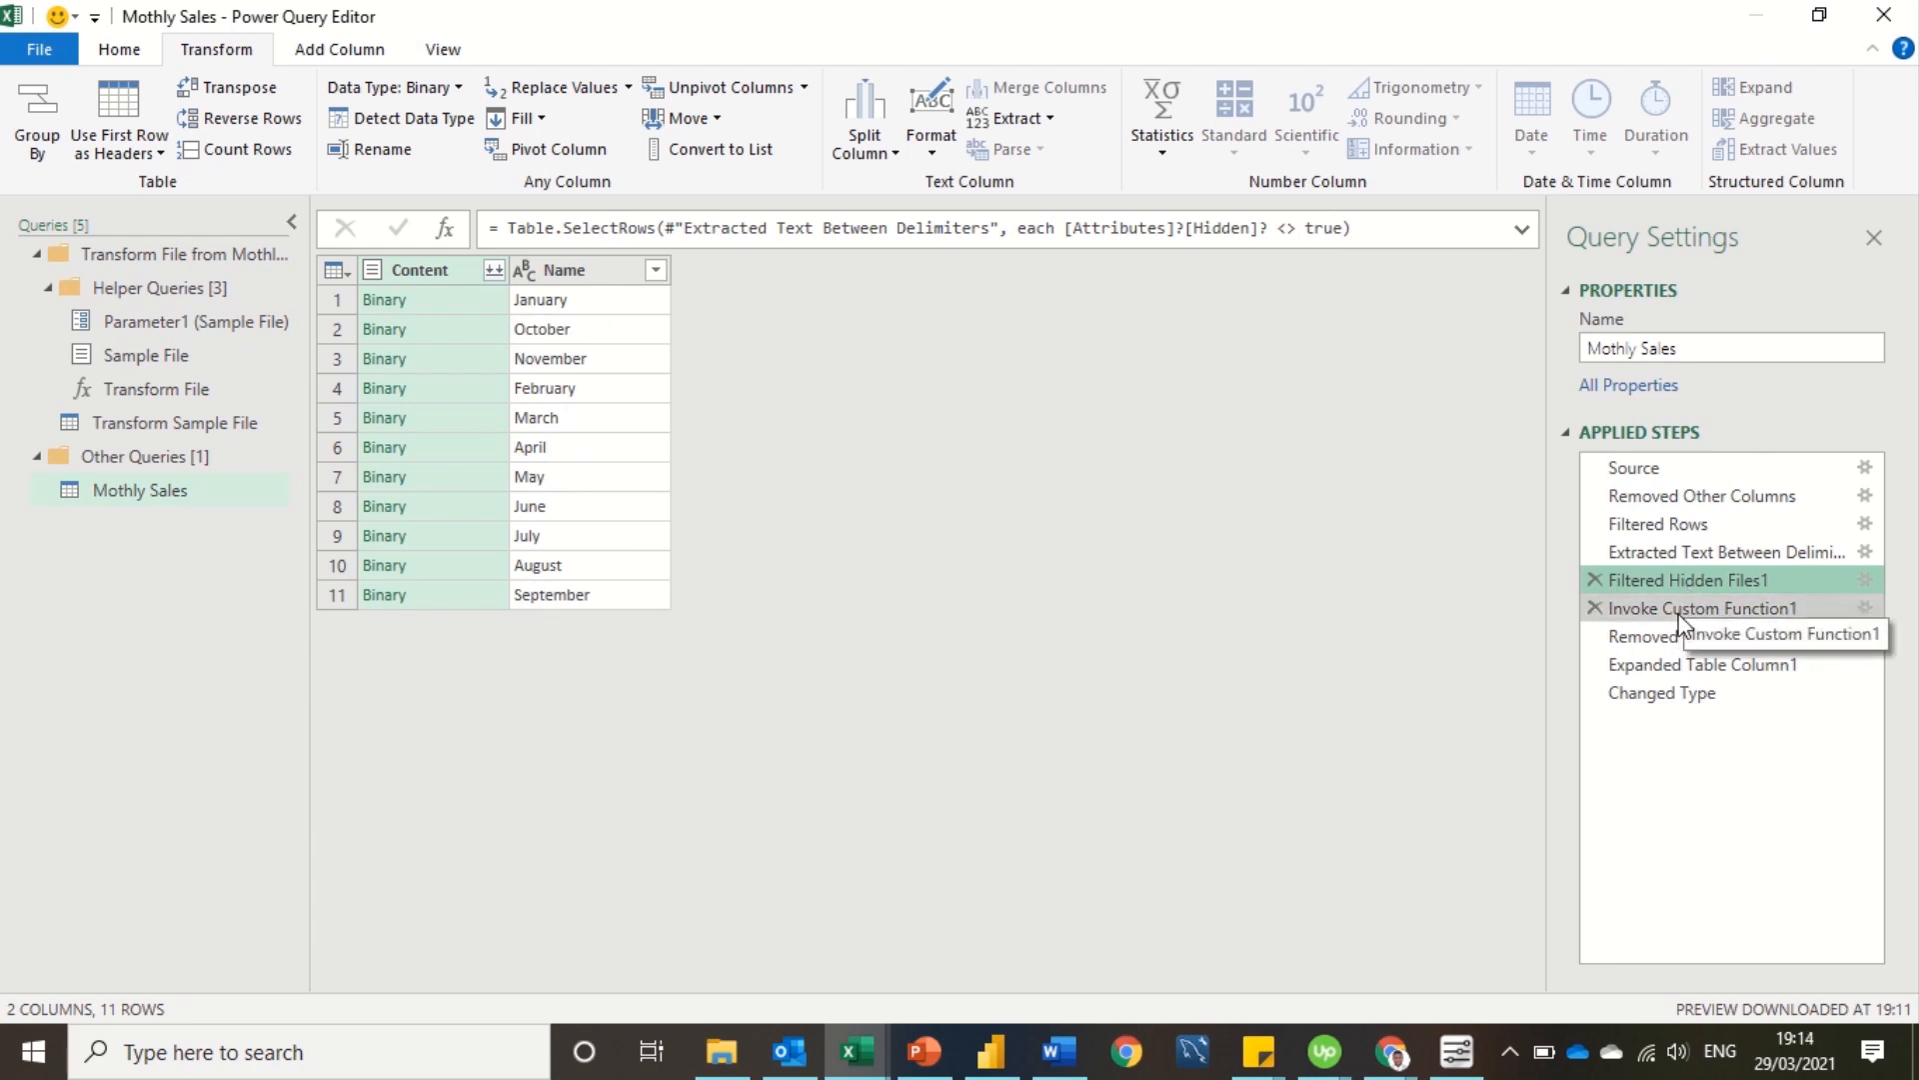
{"action": "left_click", "coordinate": [1682, 620]}
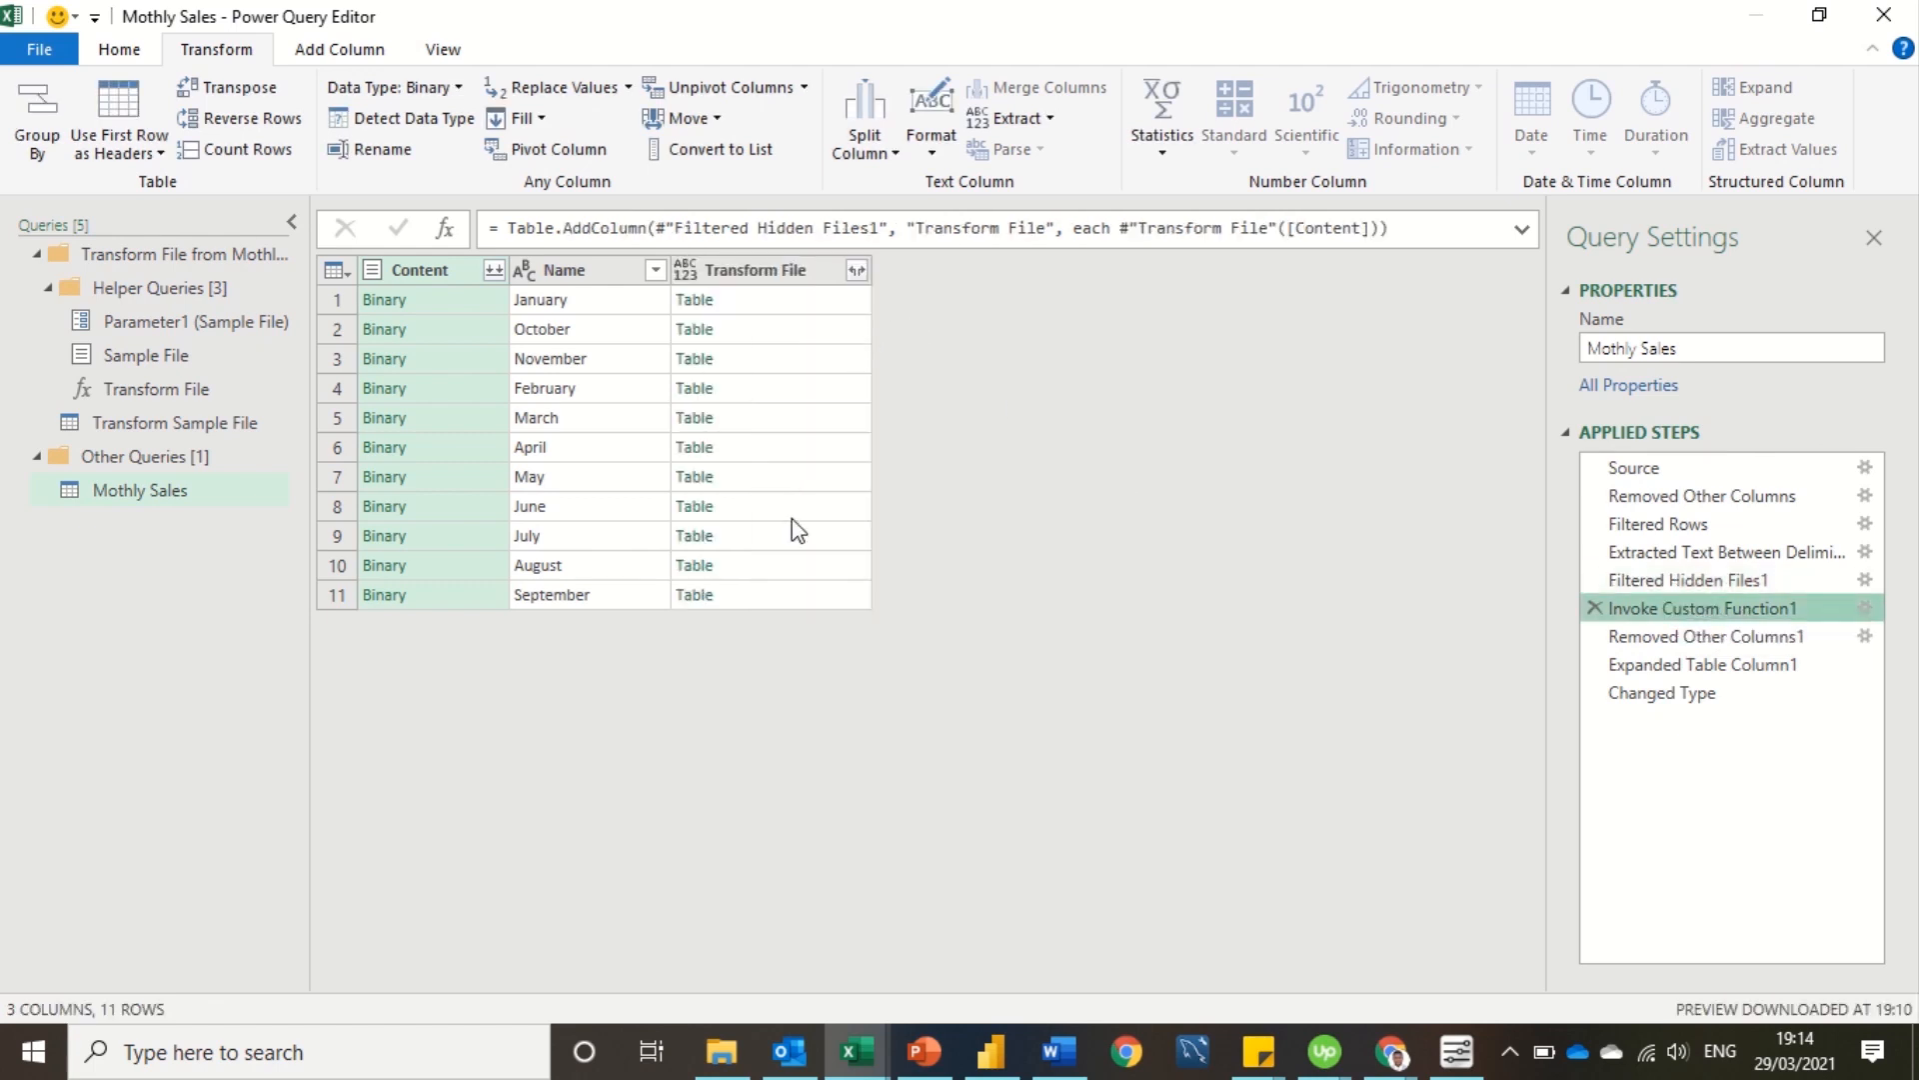
{"action": "left_click", "coordinate": [1640, 638]}
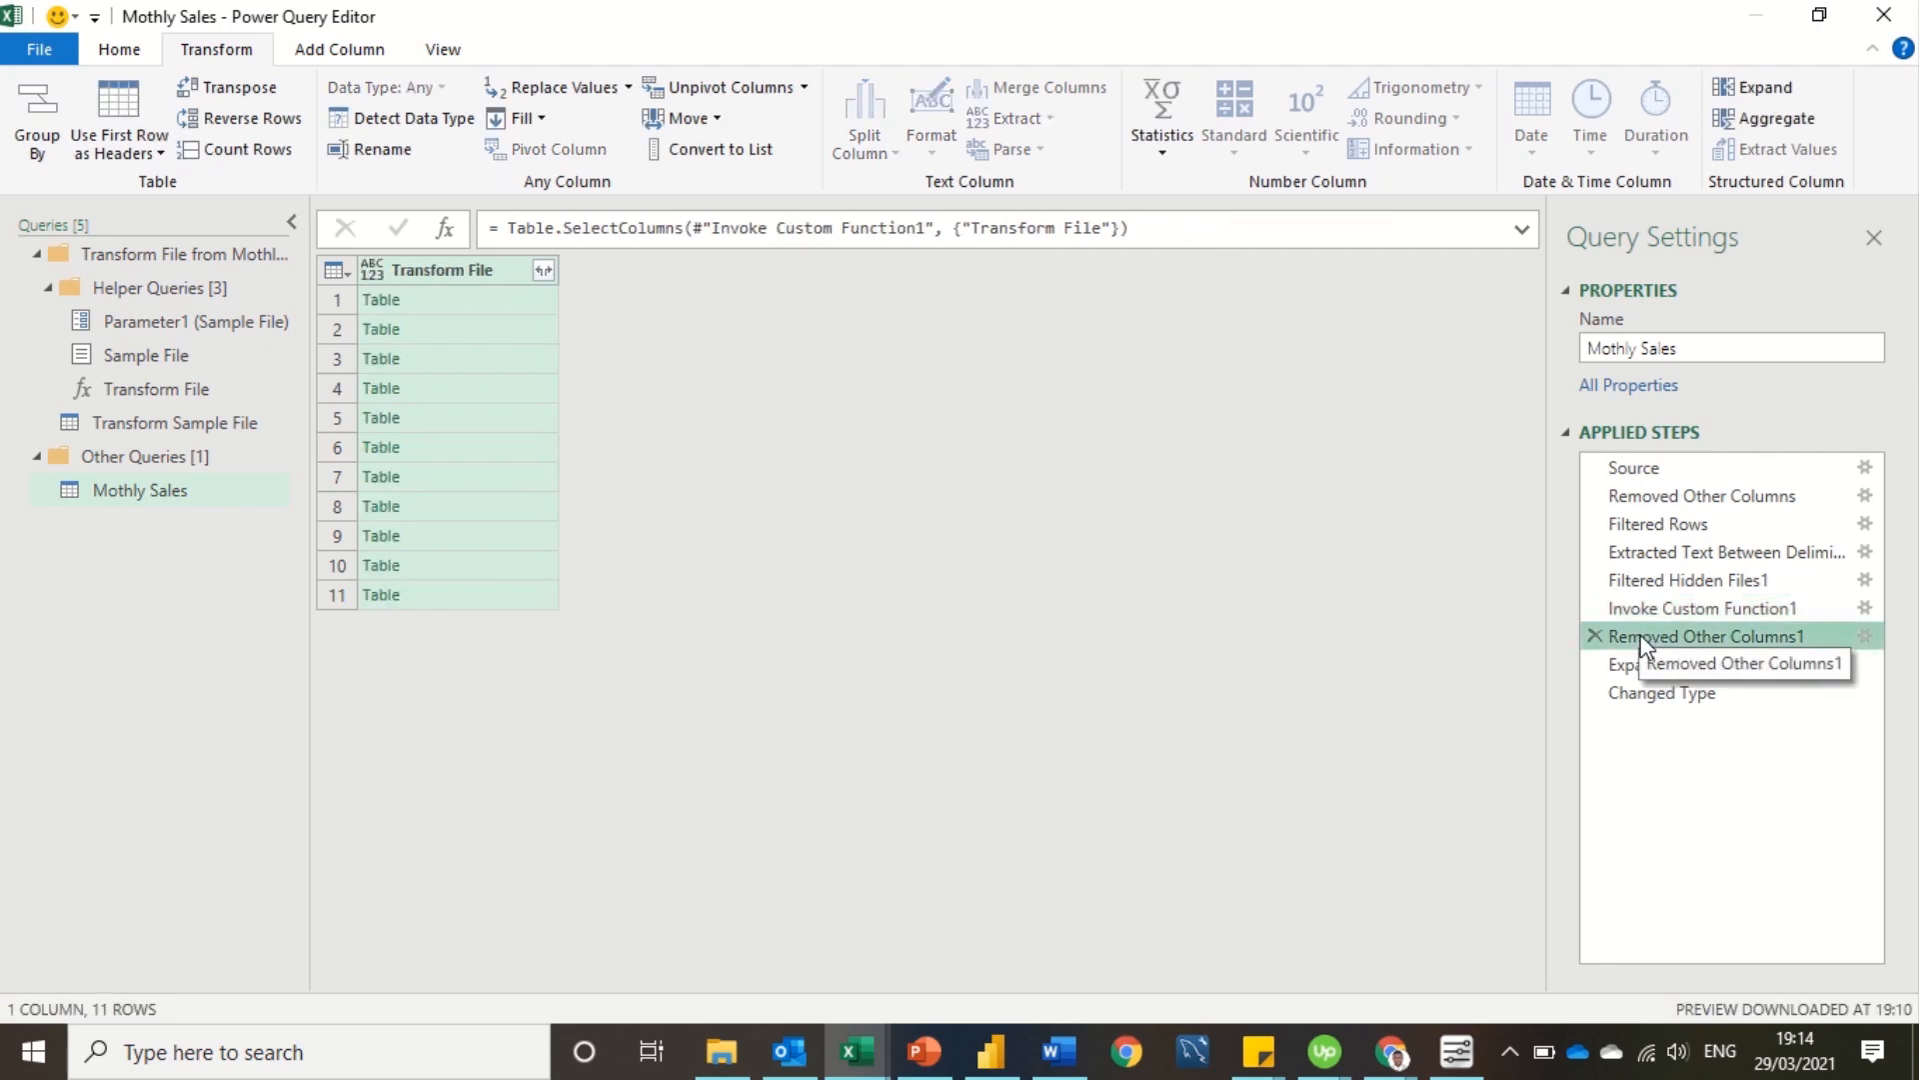
{"action": "left_click", "coordinate": [1639, 666]}
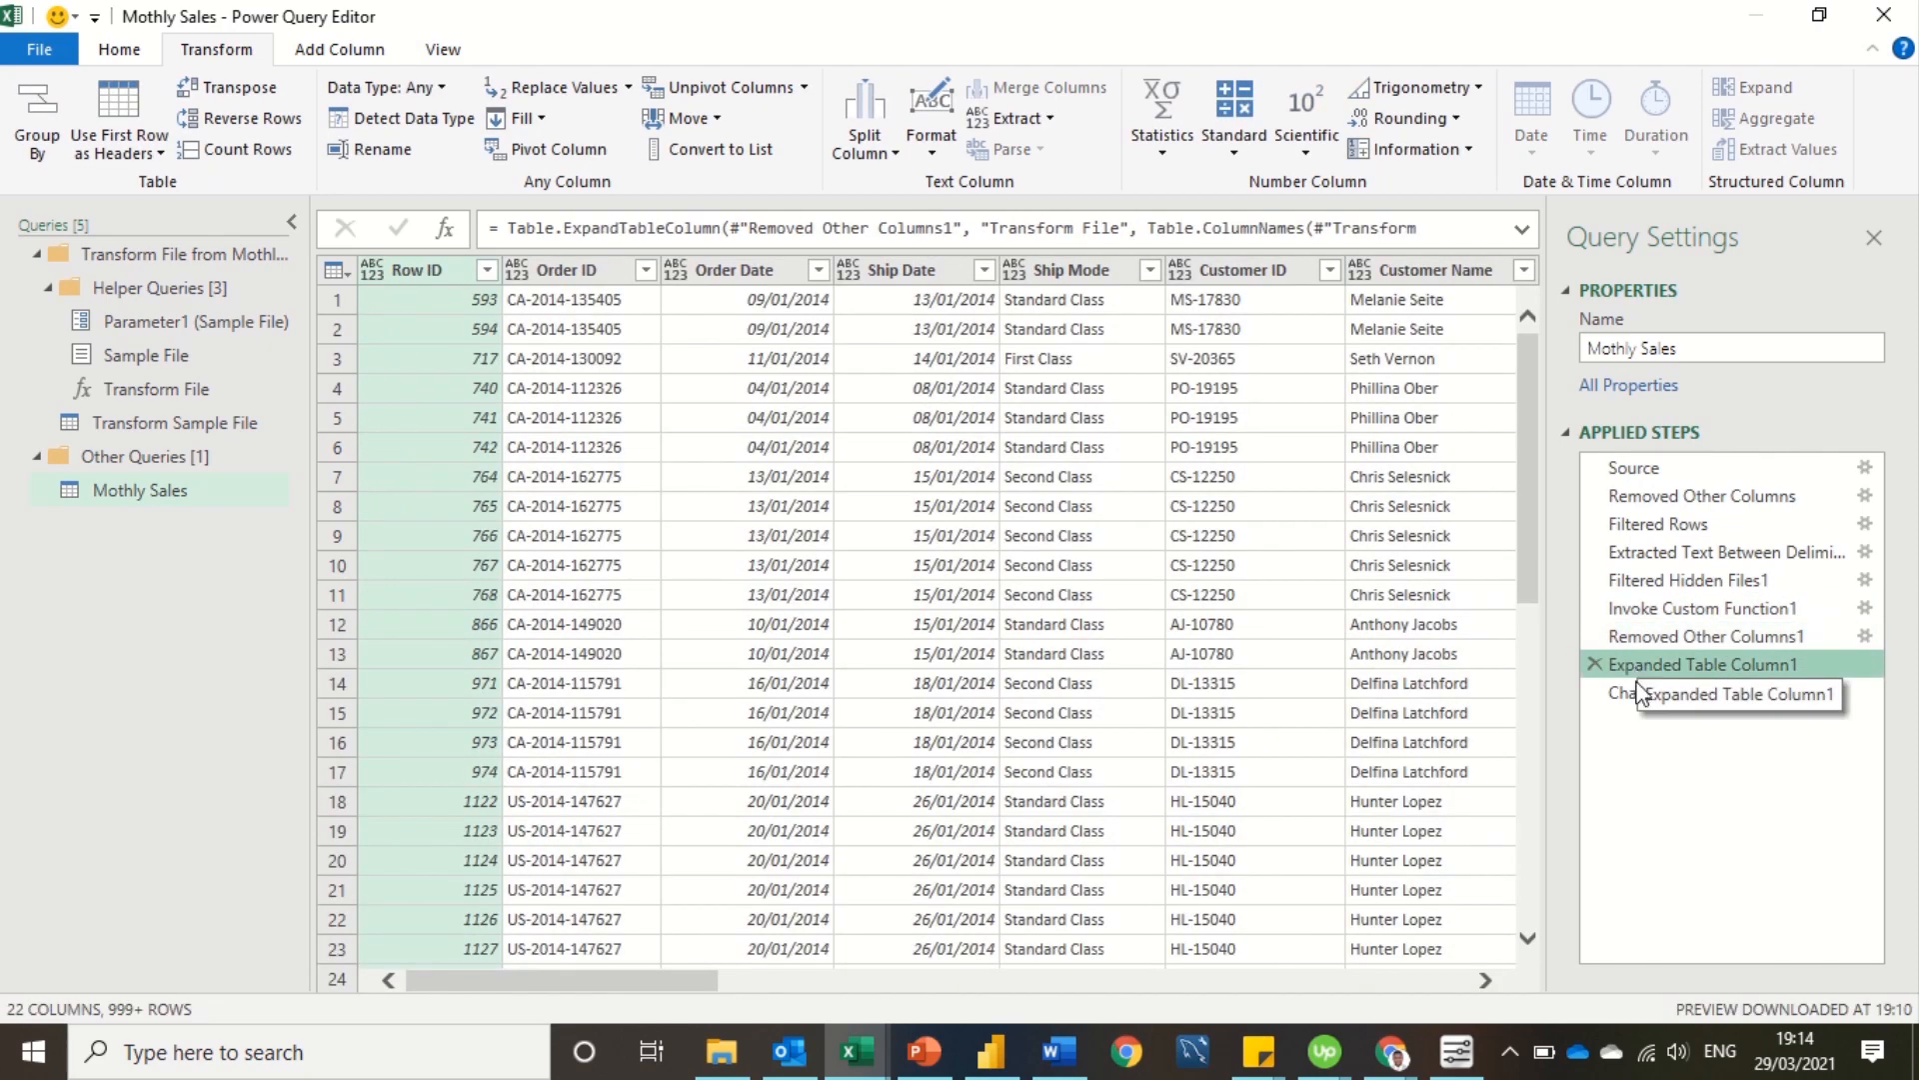
{"action": "left_click", "coordinate": [1639, 694]}
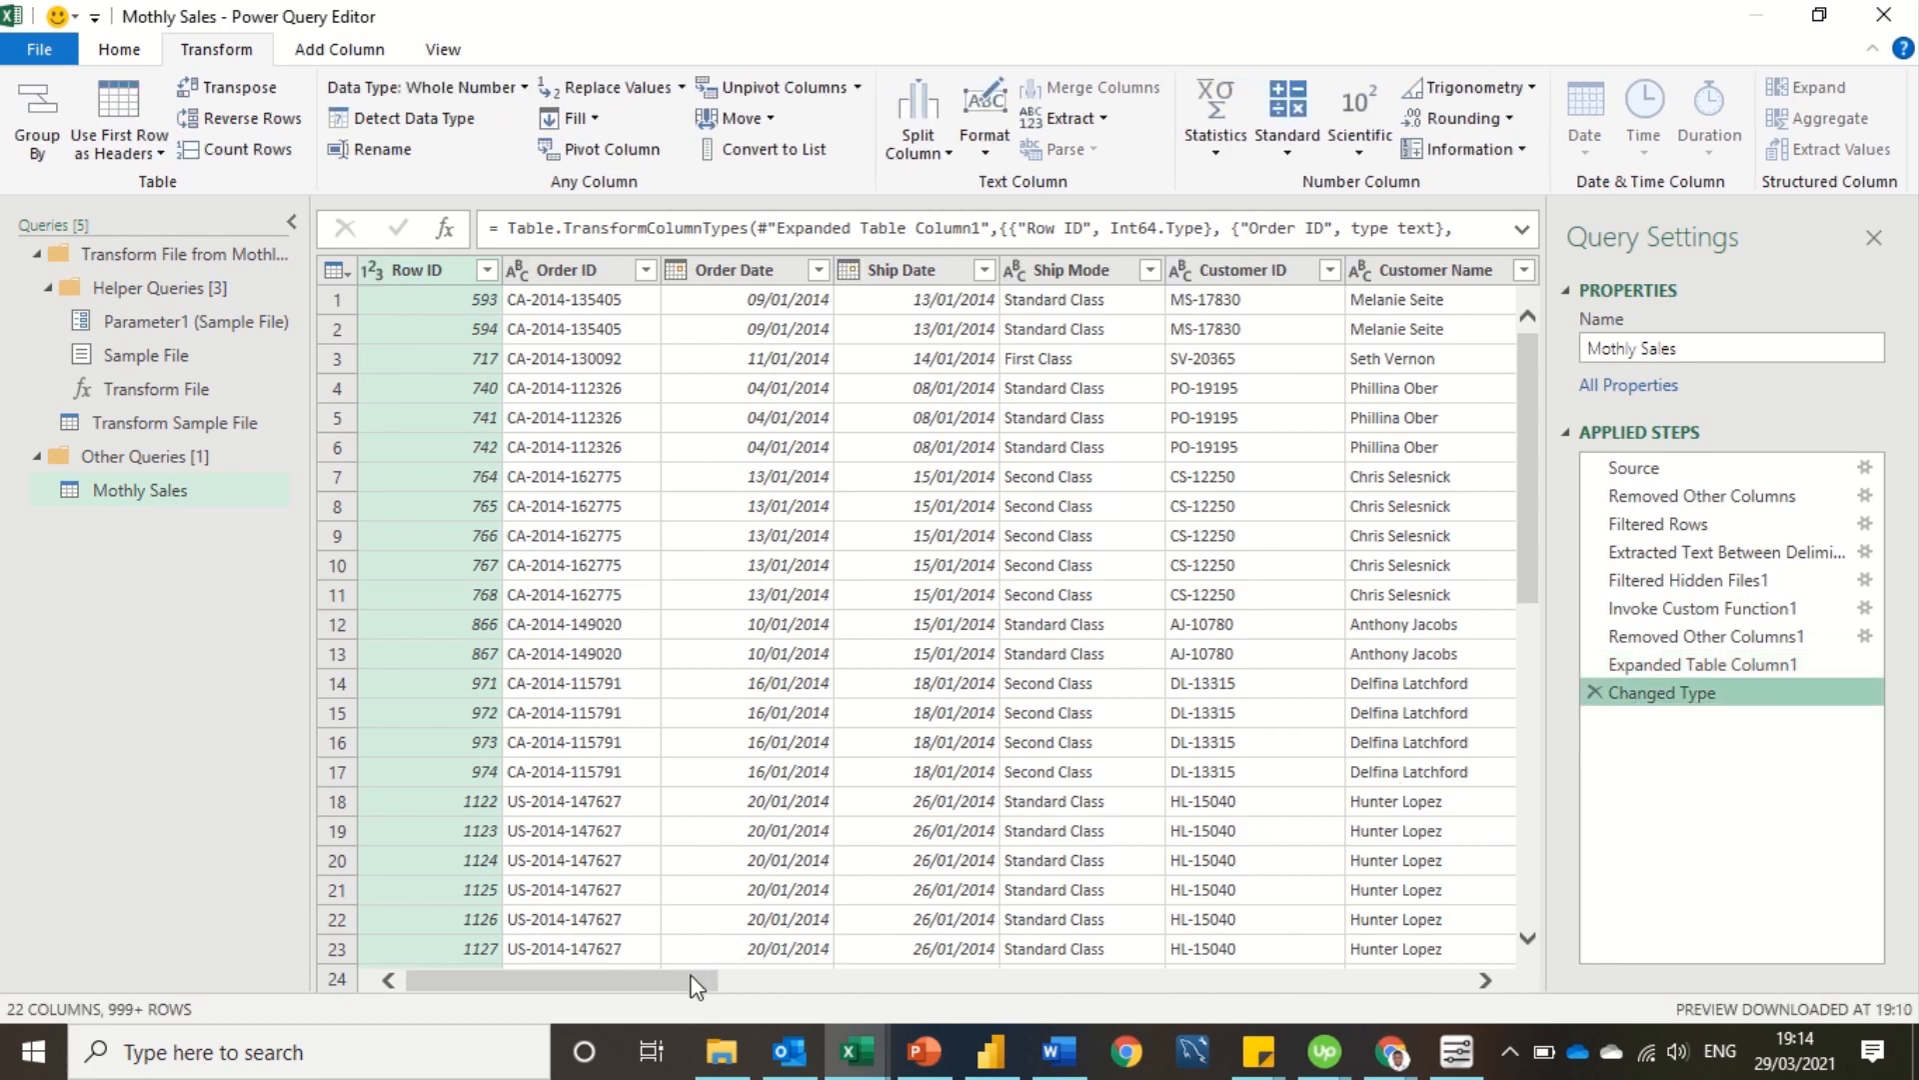
{"action": "left_click_drag", "start_coordinate": [698, 987], "coordinate": [590, 920]}
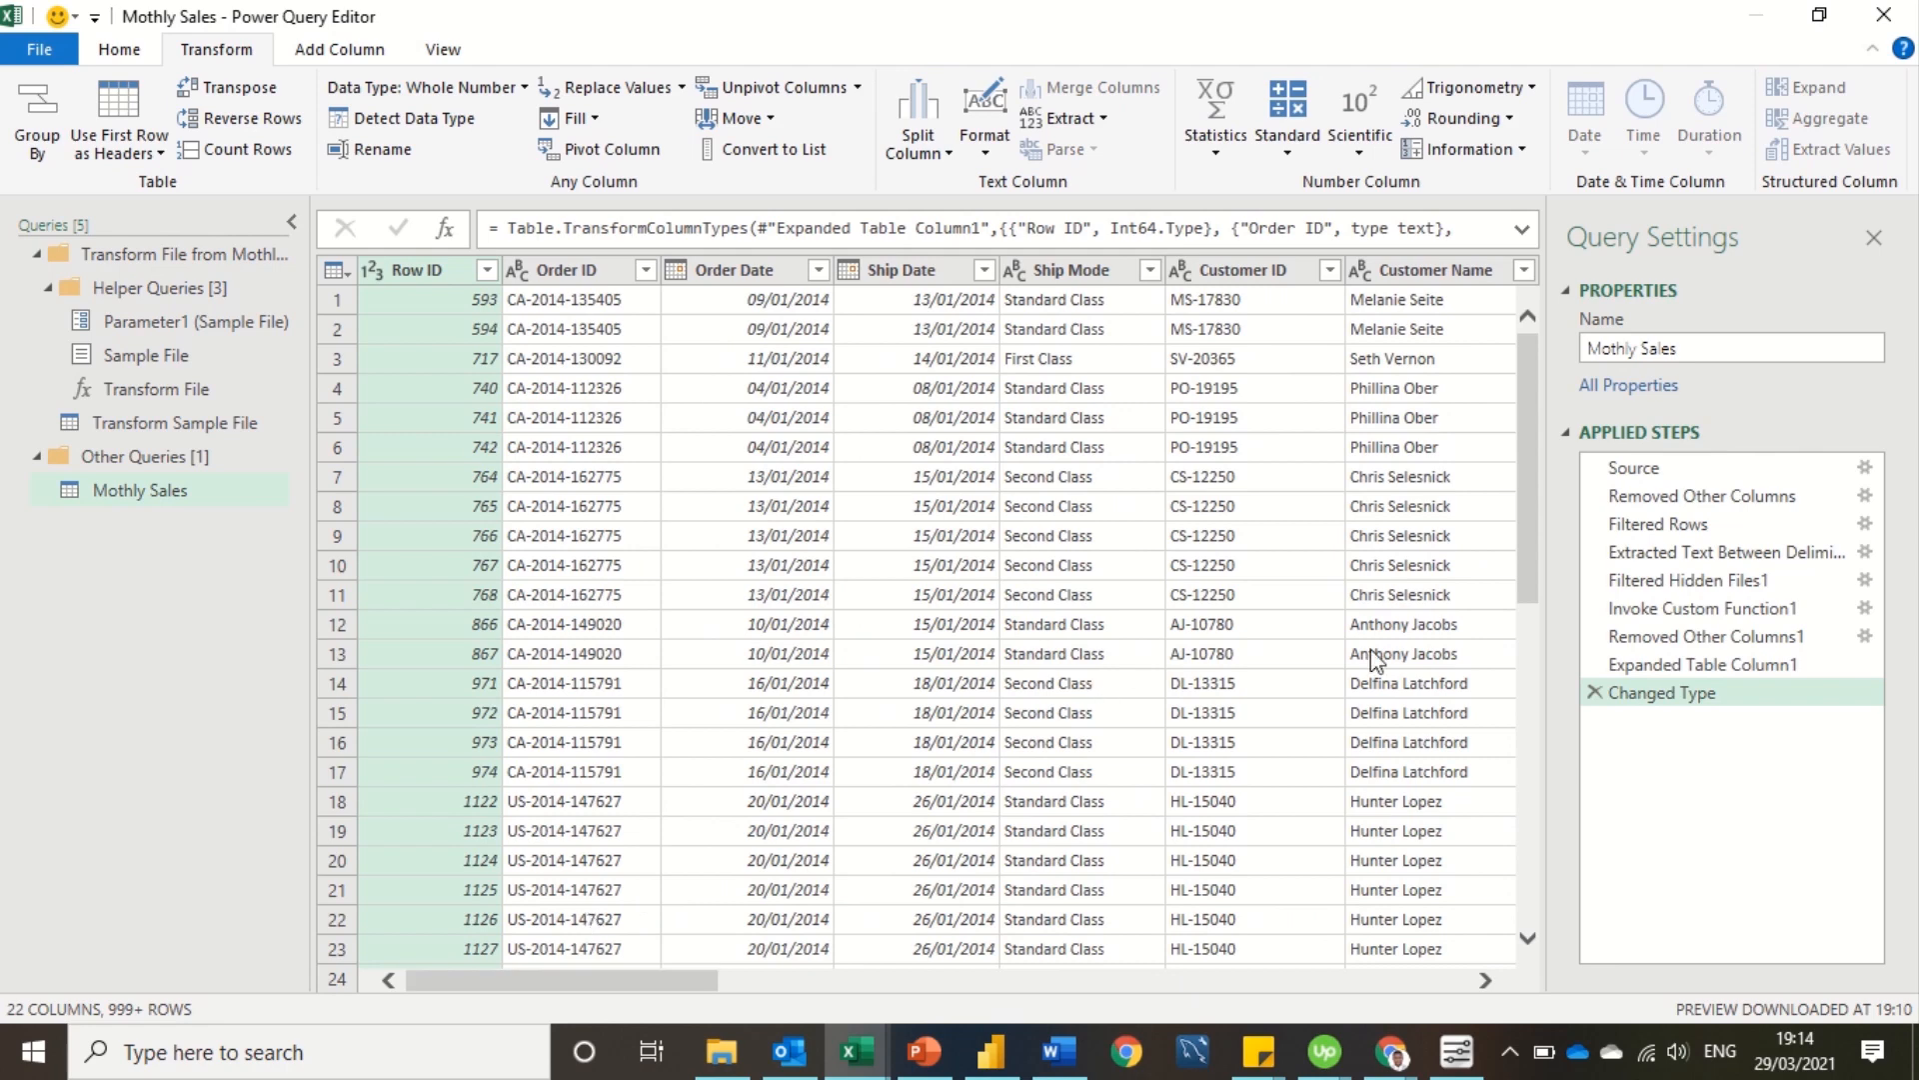
{"action": "left_click", "coordinate": [1670, 642]}
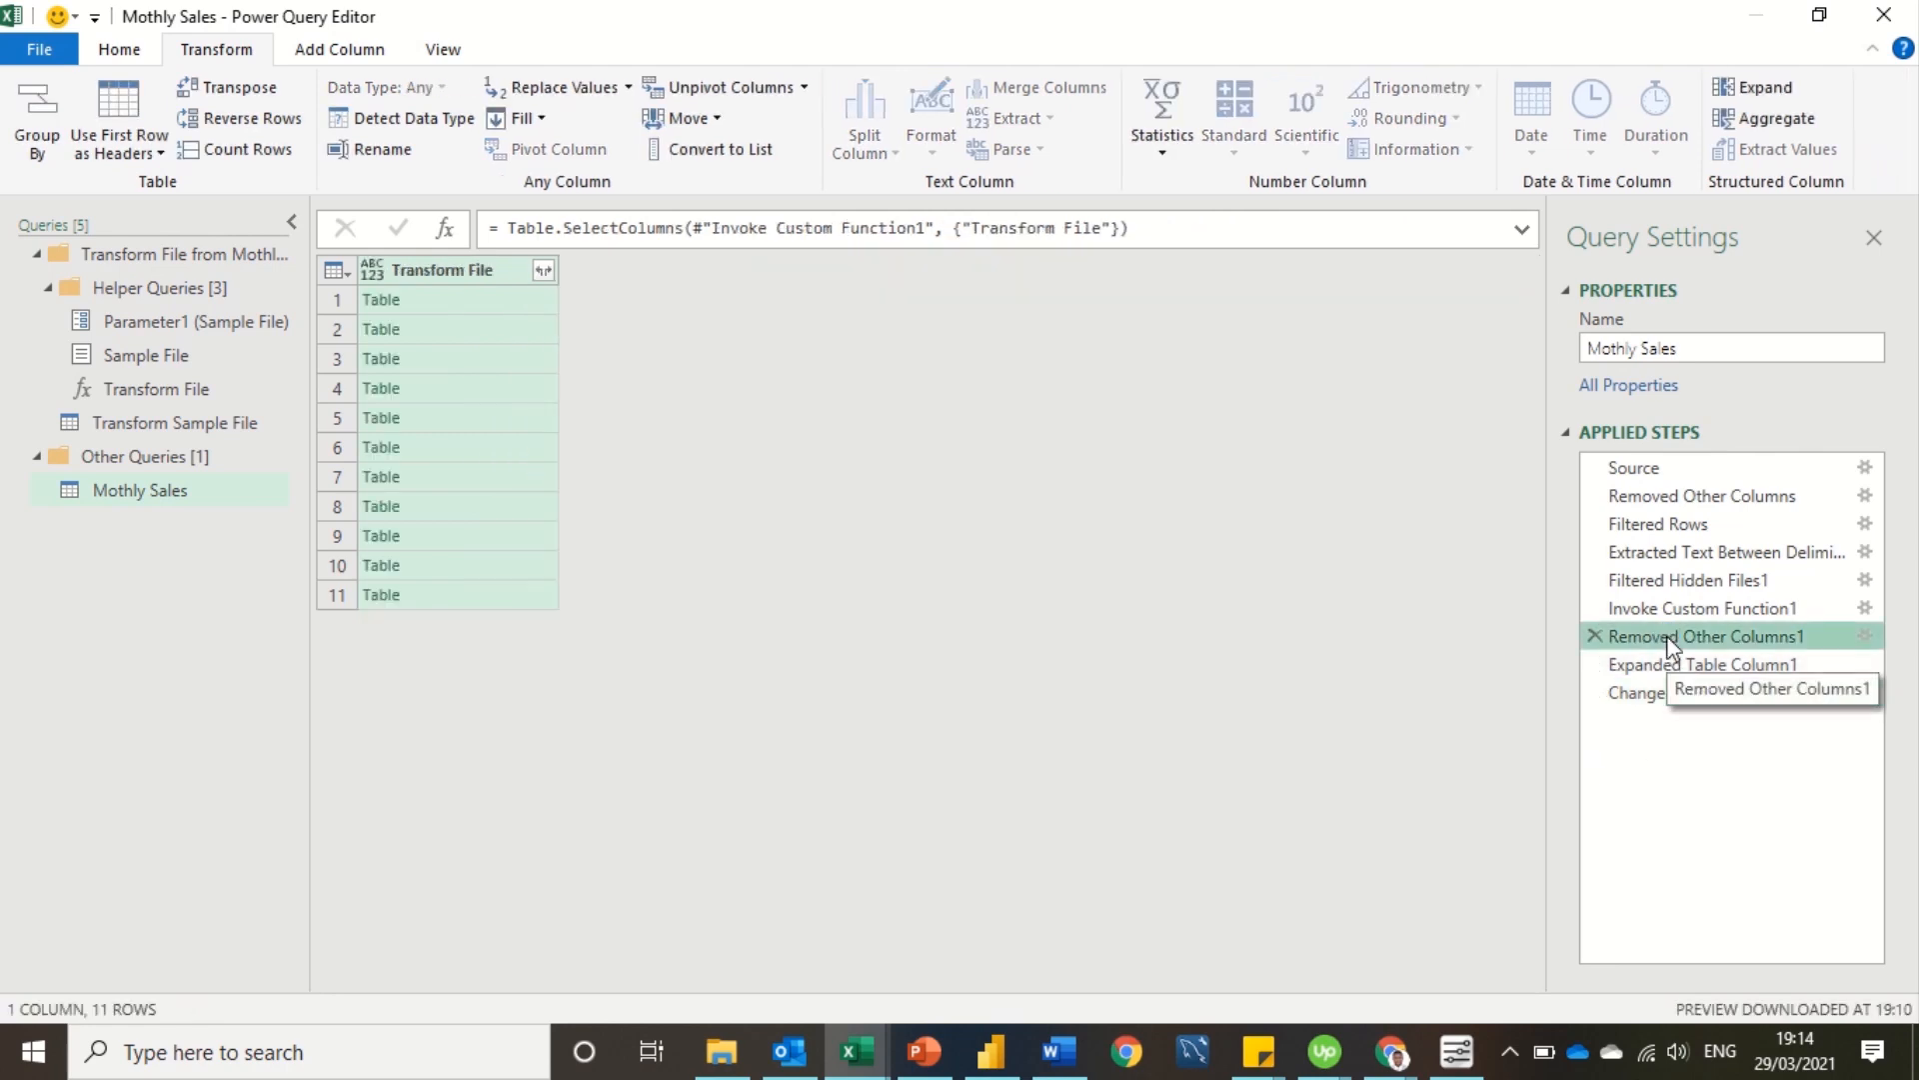
{"action": "left_click", "coordinate": [1675, 612]}
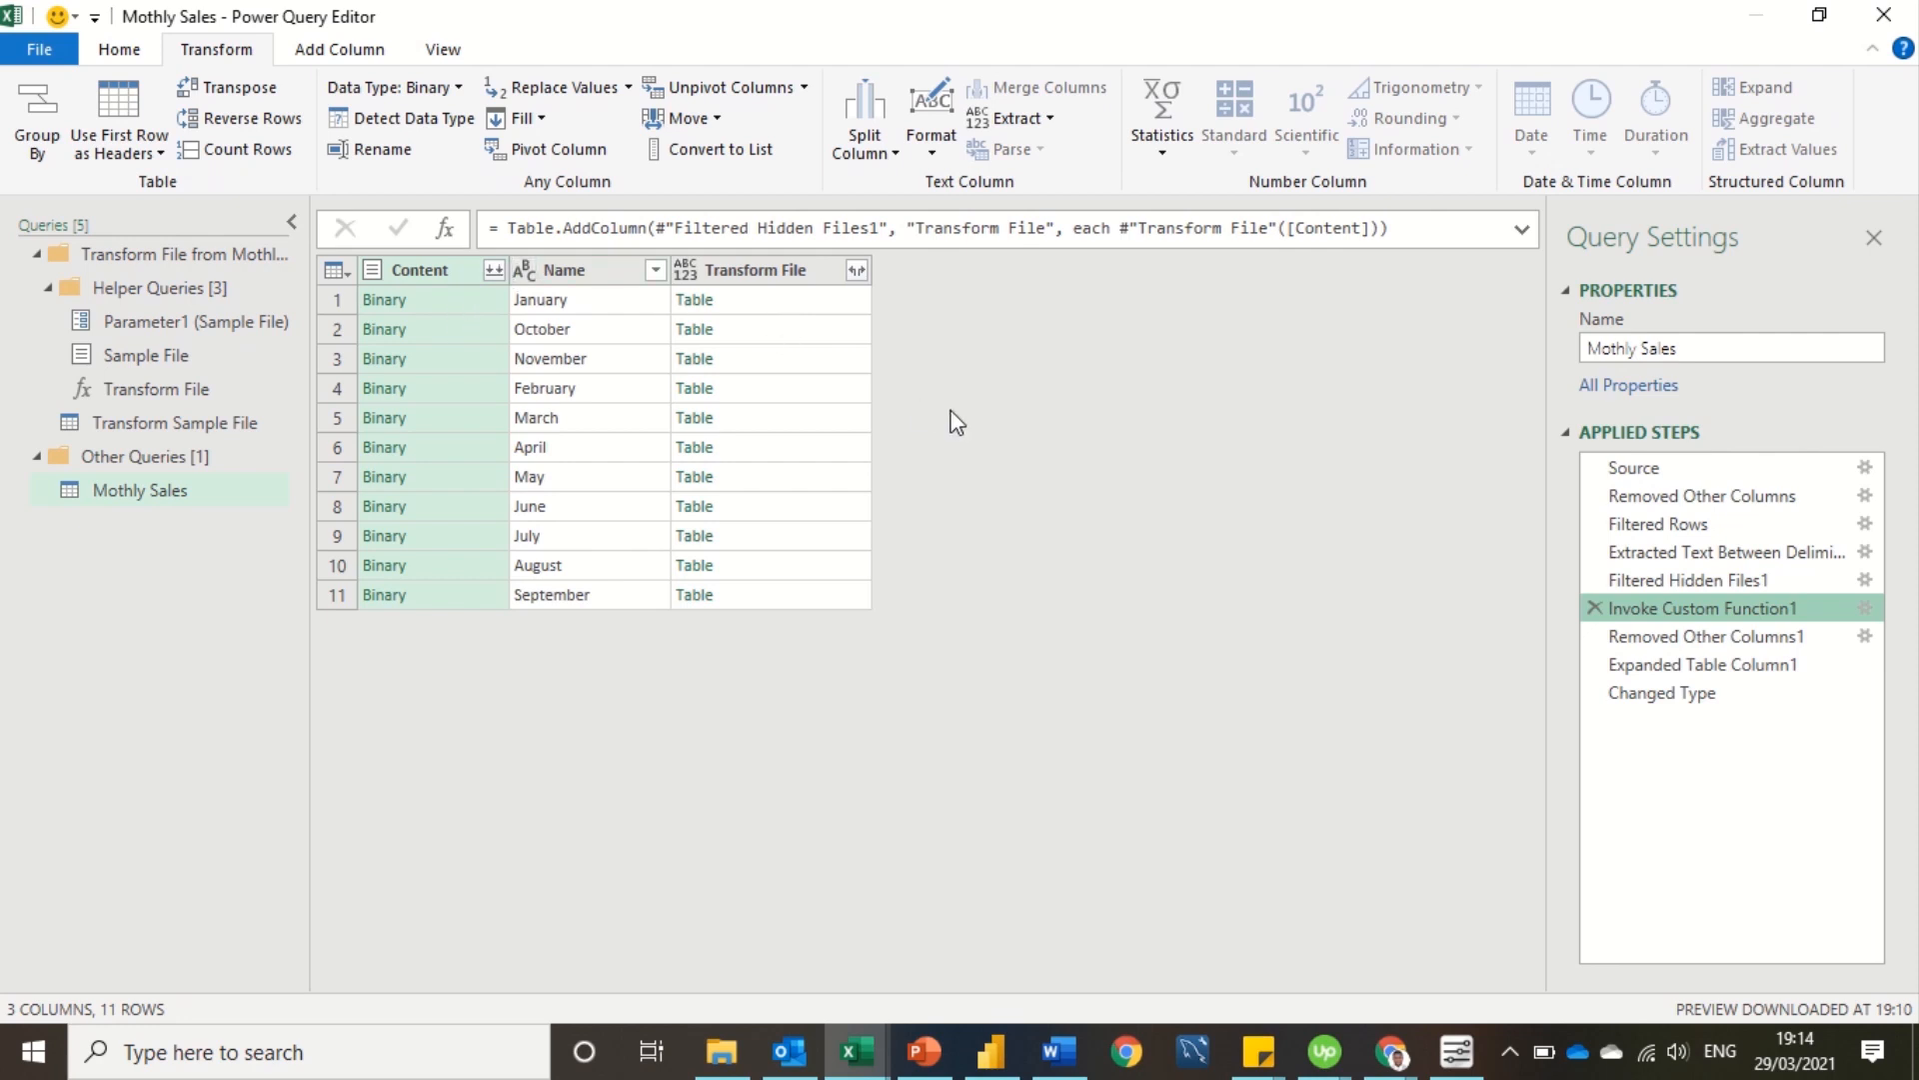
Edit the Removed Other Columns1 step to keep the Name column along with Transform File, and return to the Changed Type step
{"action": "left_click", "coordinate": [1657, 637]}
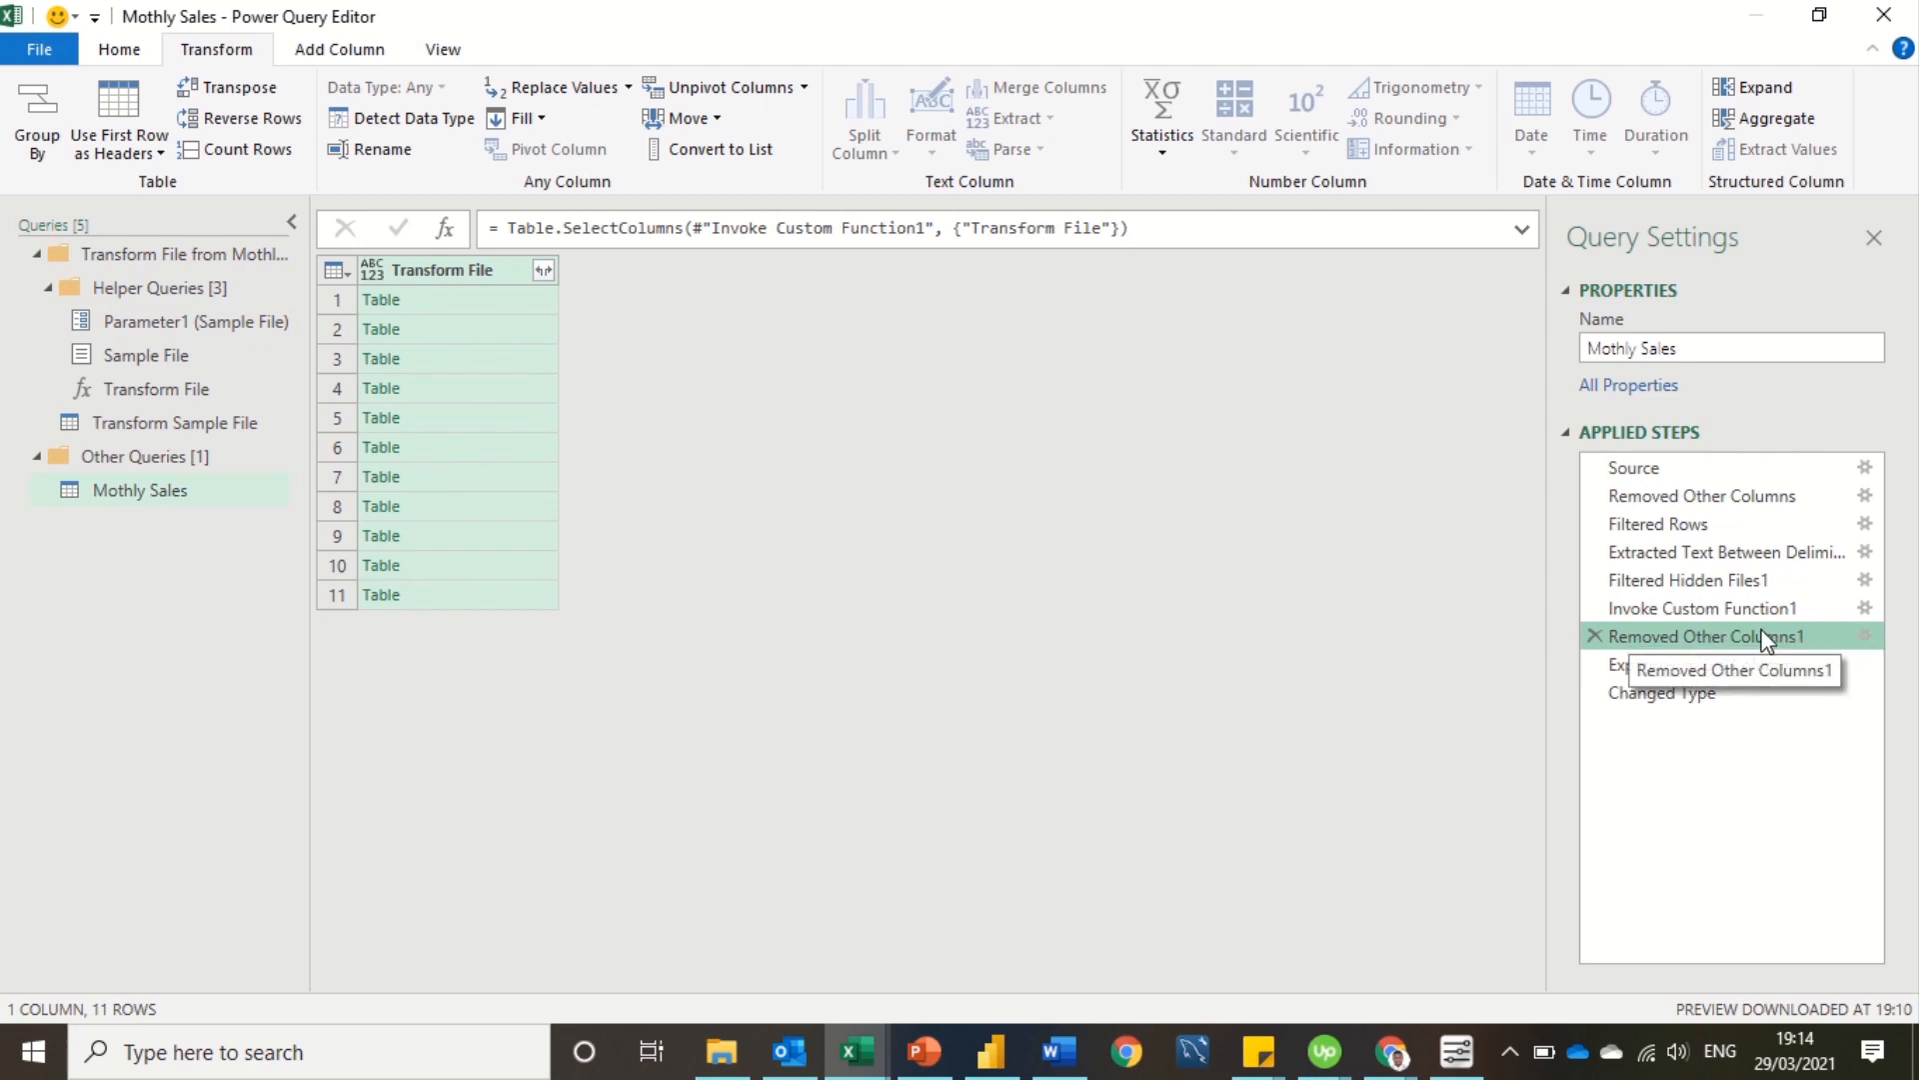
{"action": "left_click", "coordinate": [1864, 637]}
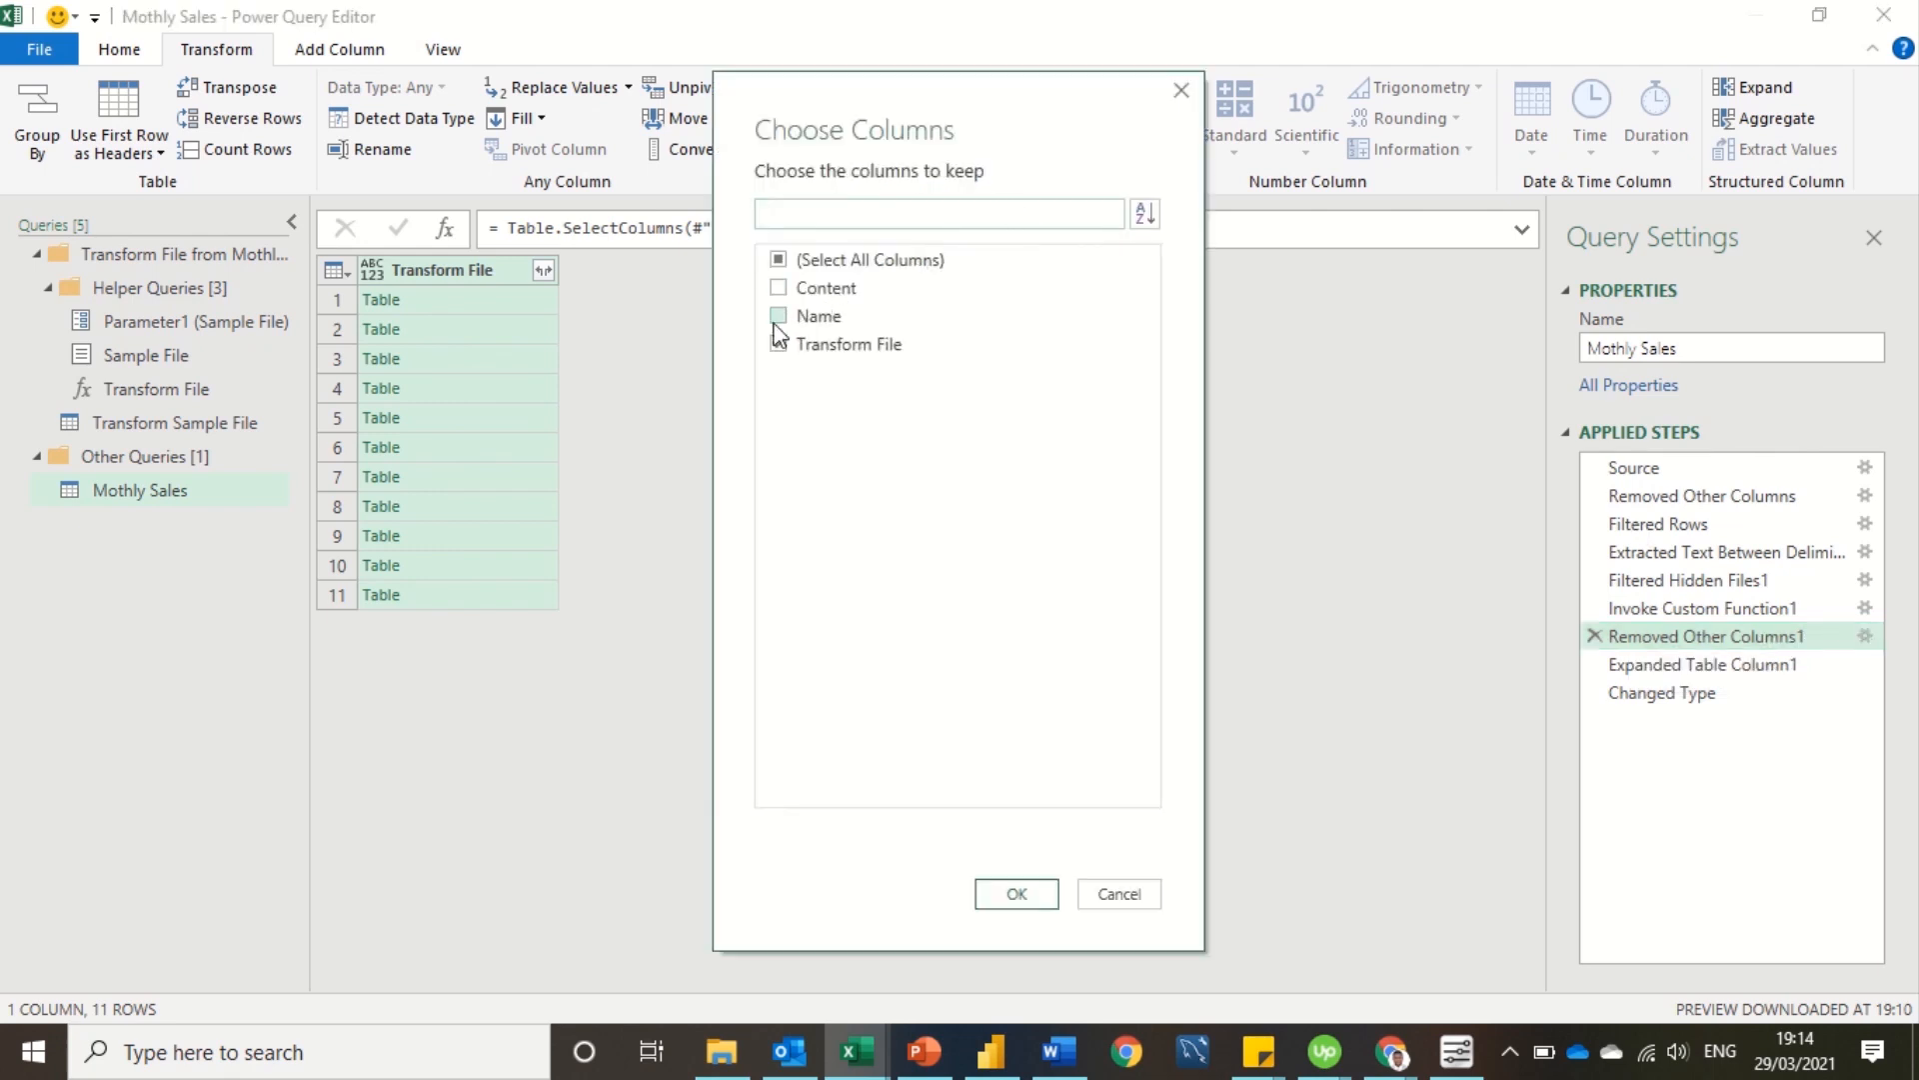
{"action": "left_click", "coordinate": [779, 317]}
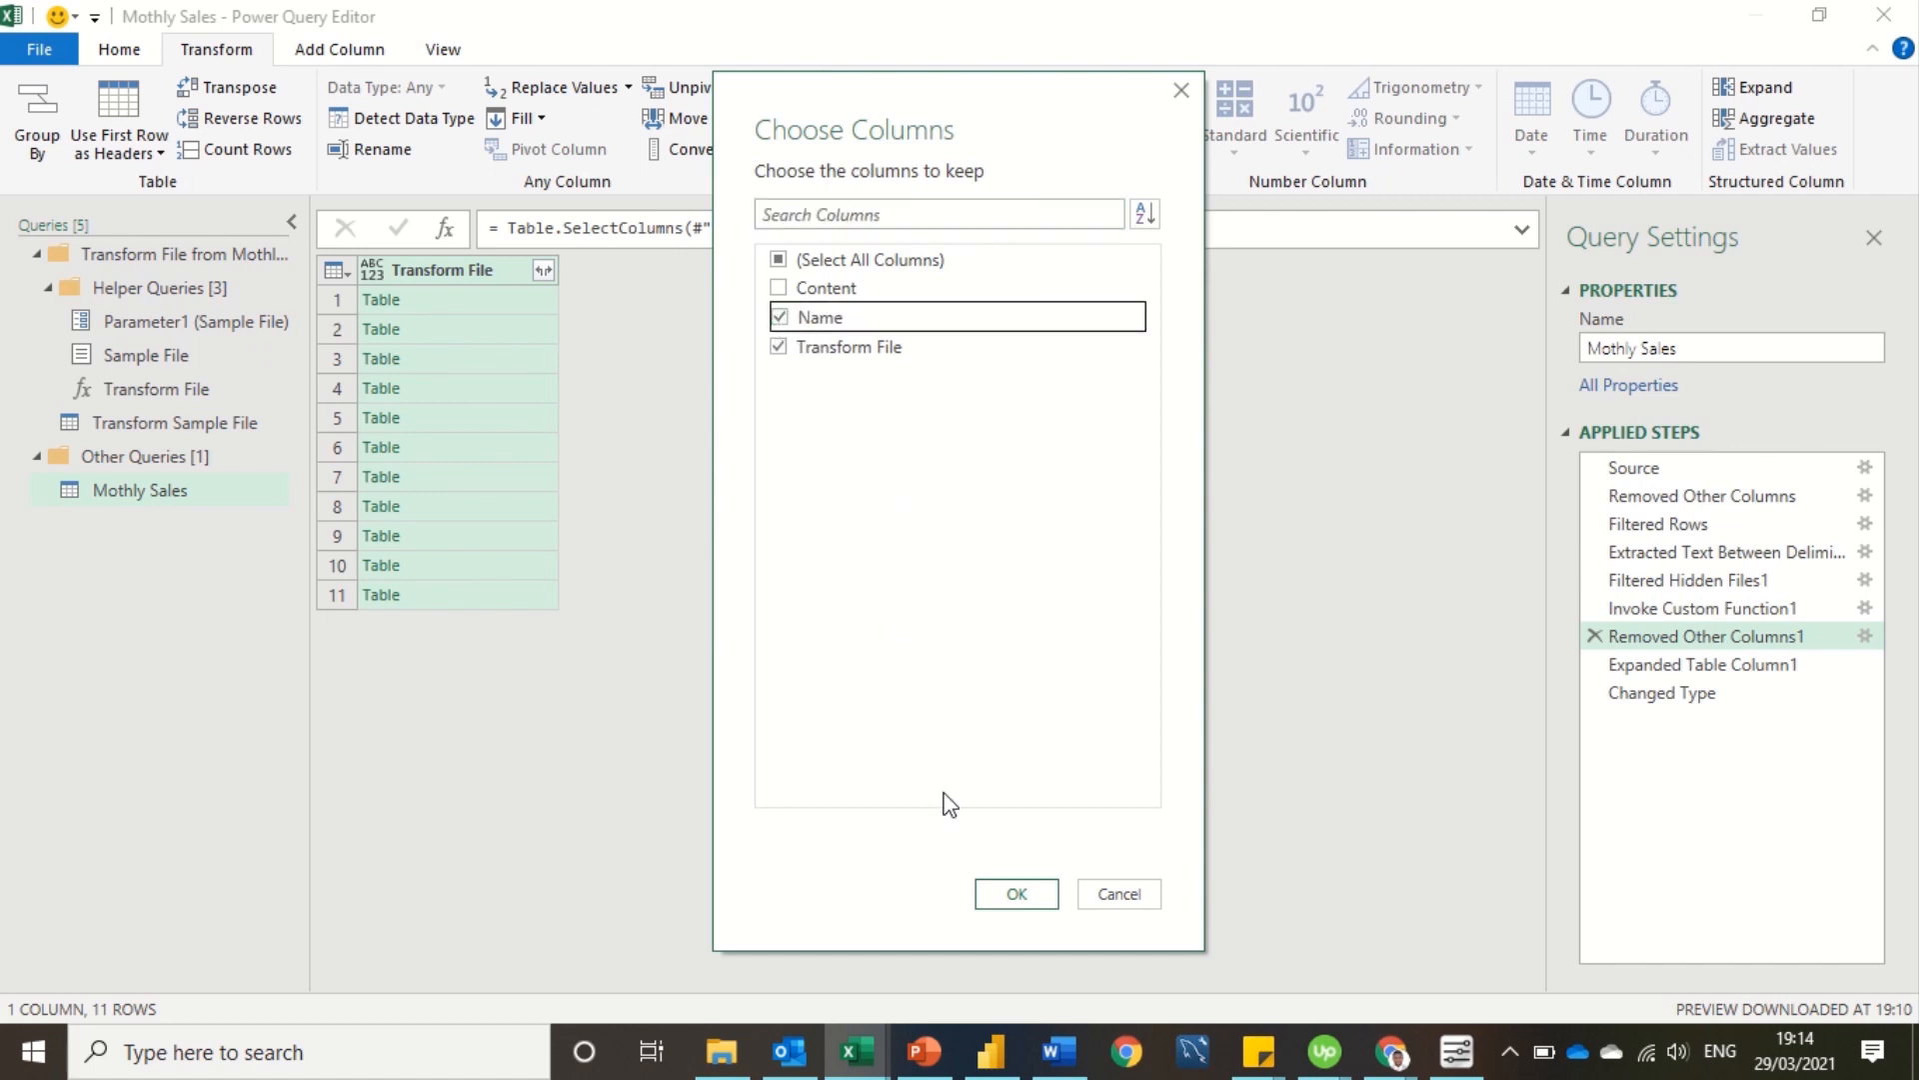
{"action": "left_click", "coordinate": [1016, 895]}
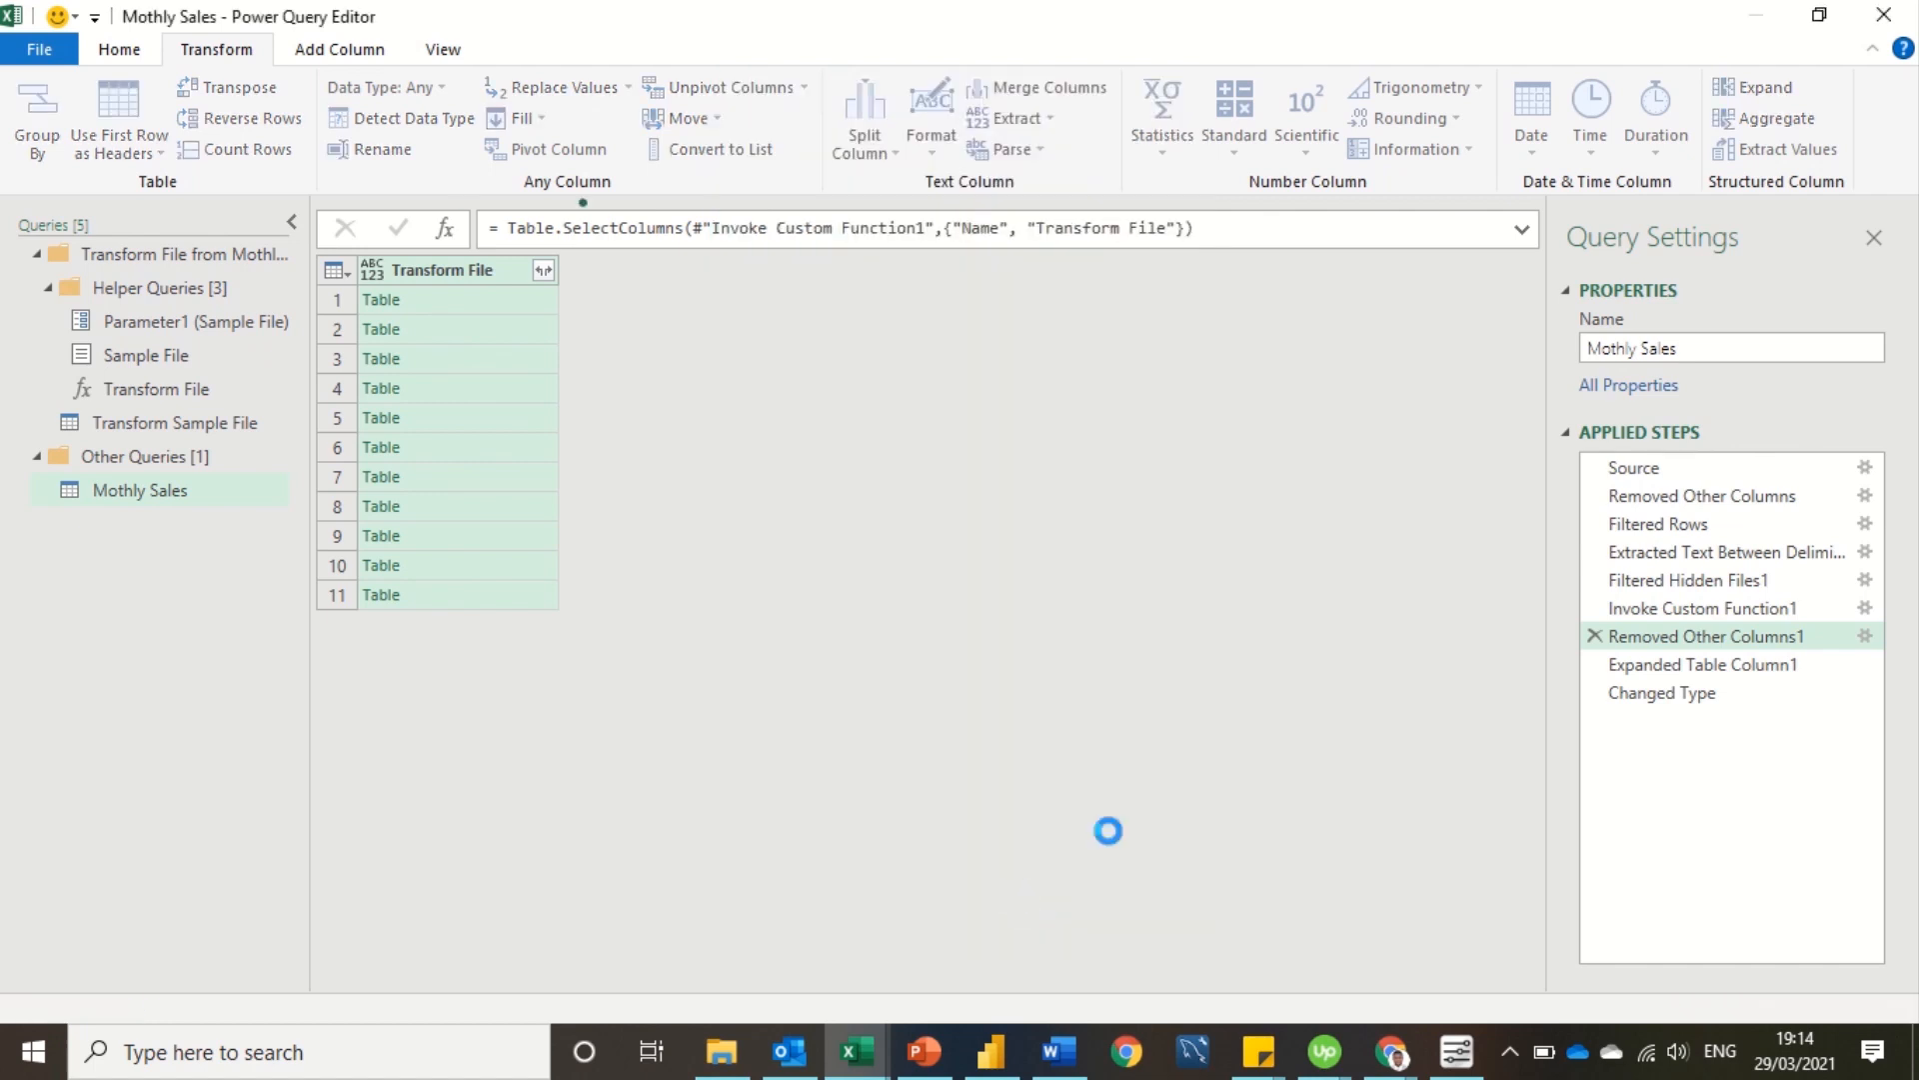
{"action": "left_click", "coordinate": [1658, 700]}
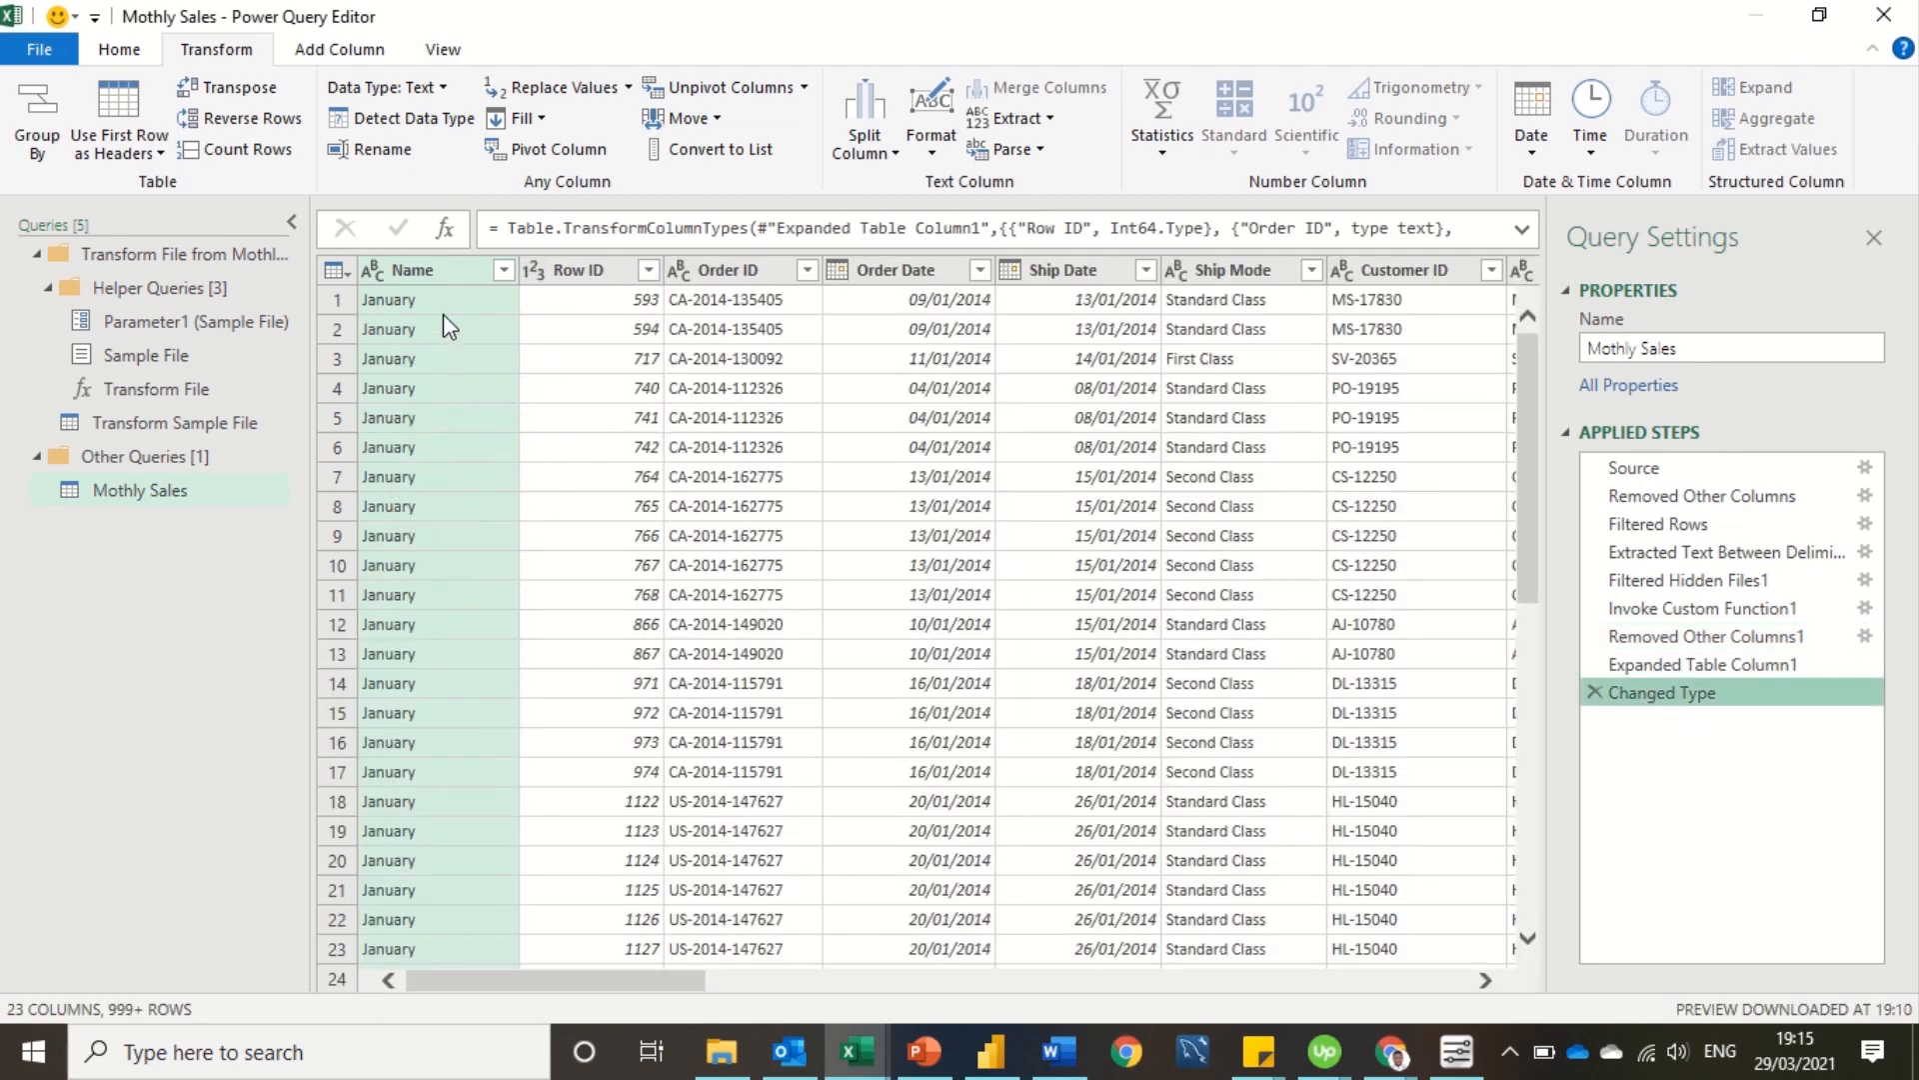
Check the months listed in the Name column's filter and rename the column to Month
{"action": "left_click", "coordinate": [504, 271]}
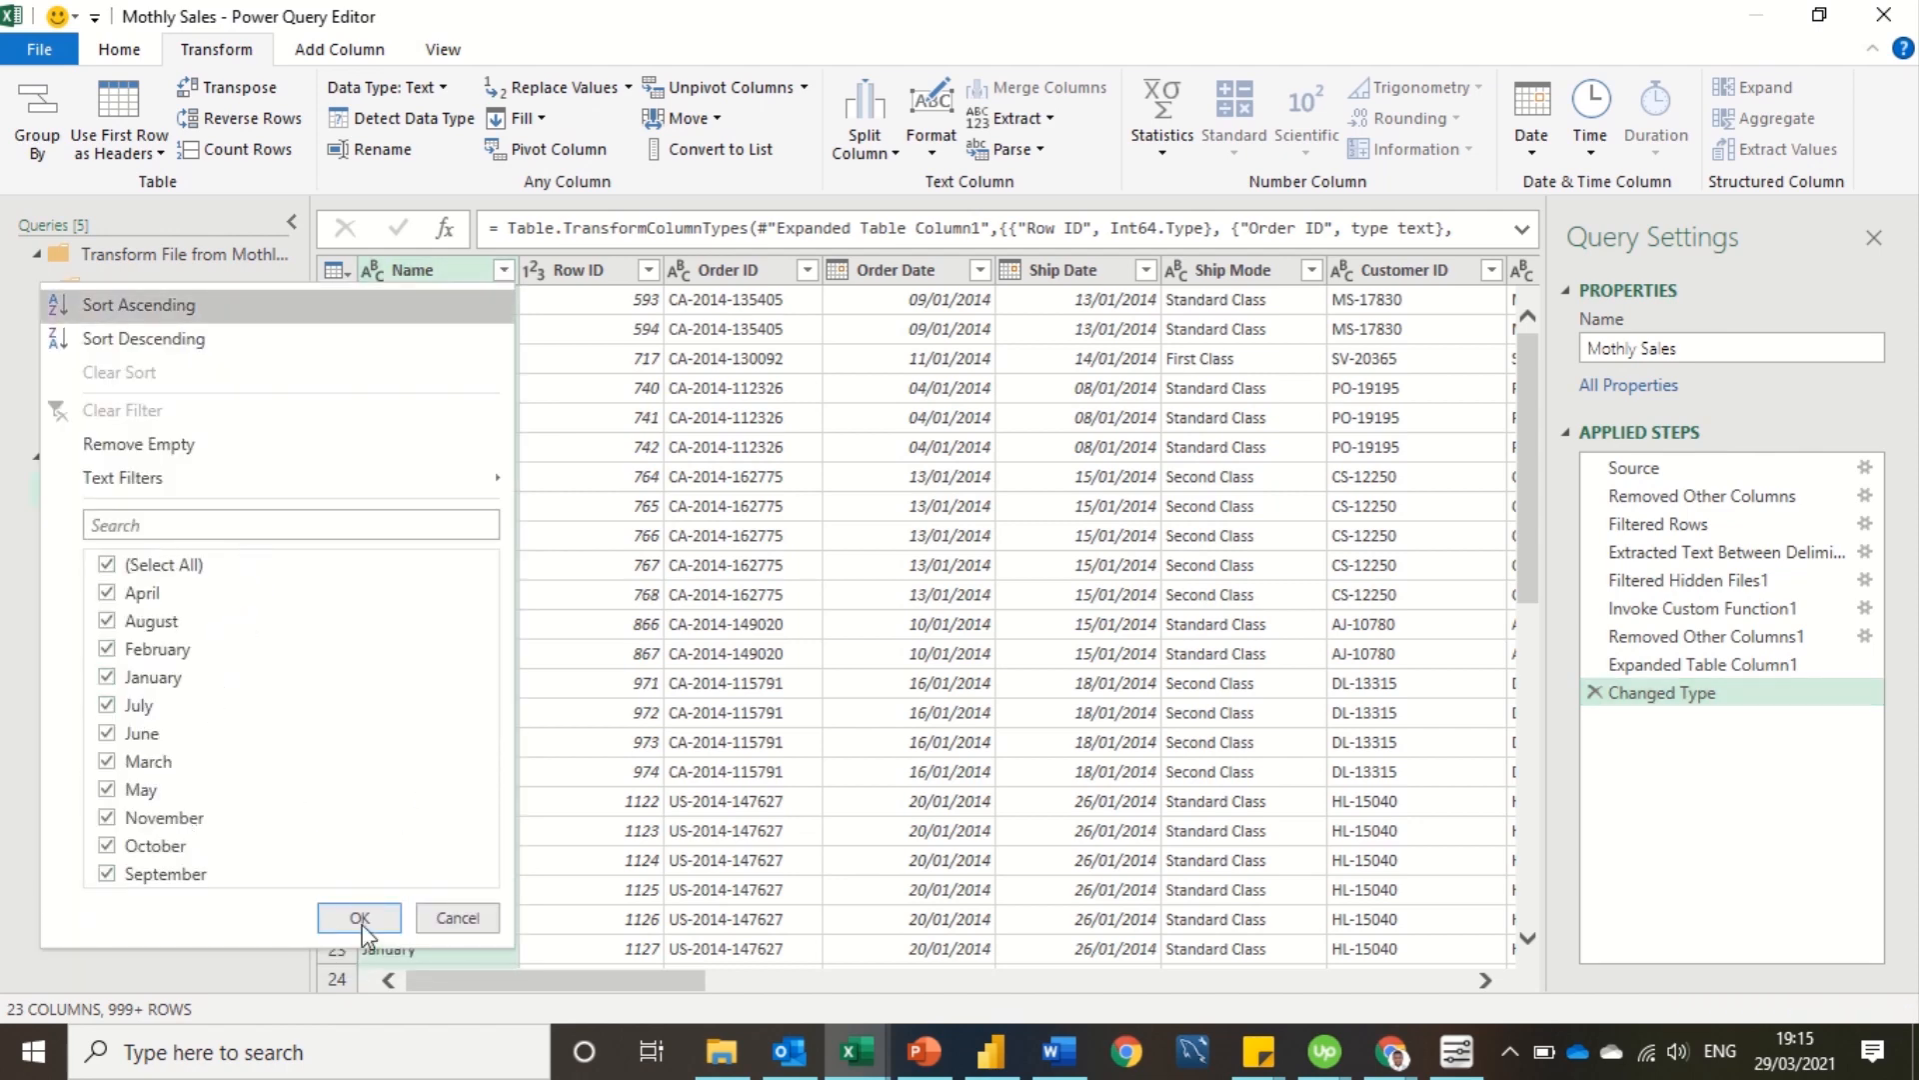
{"action": "left_click", "coordinate": [547, 865]}
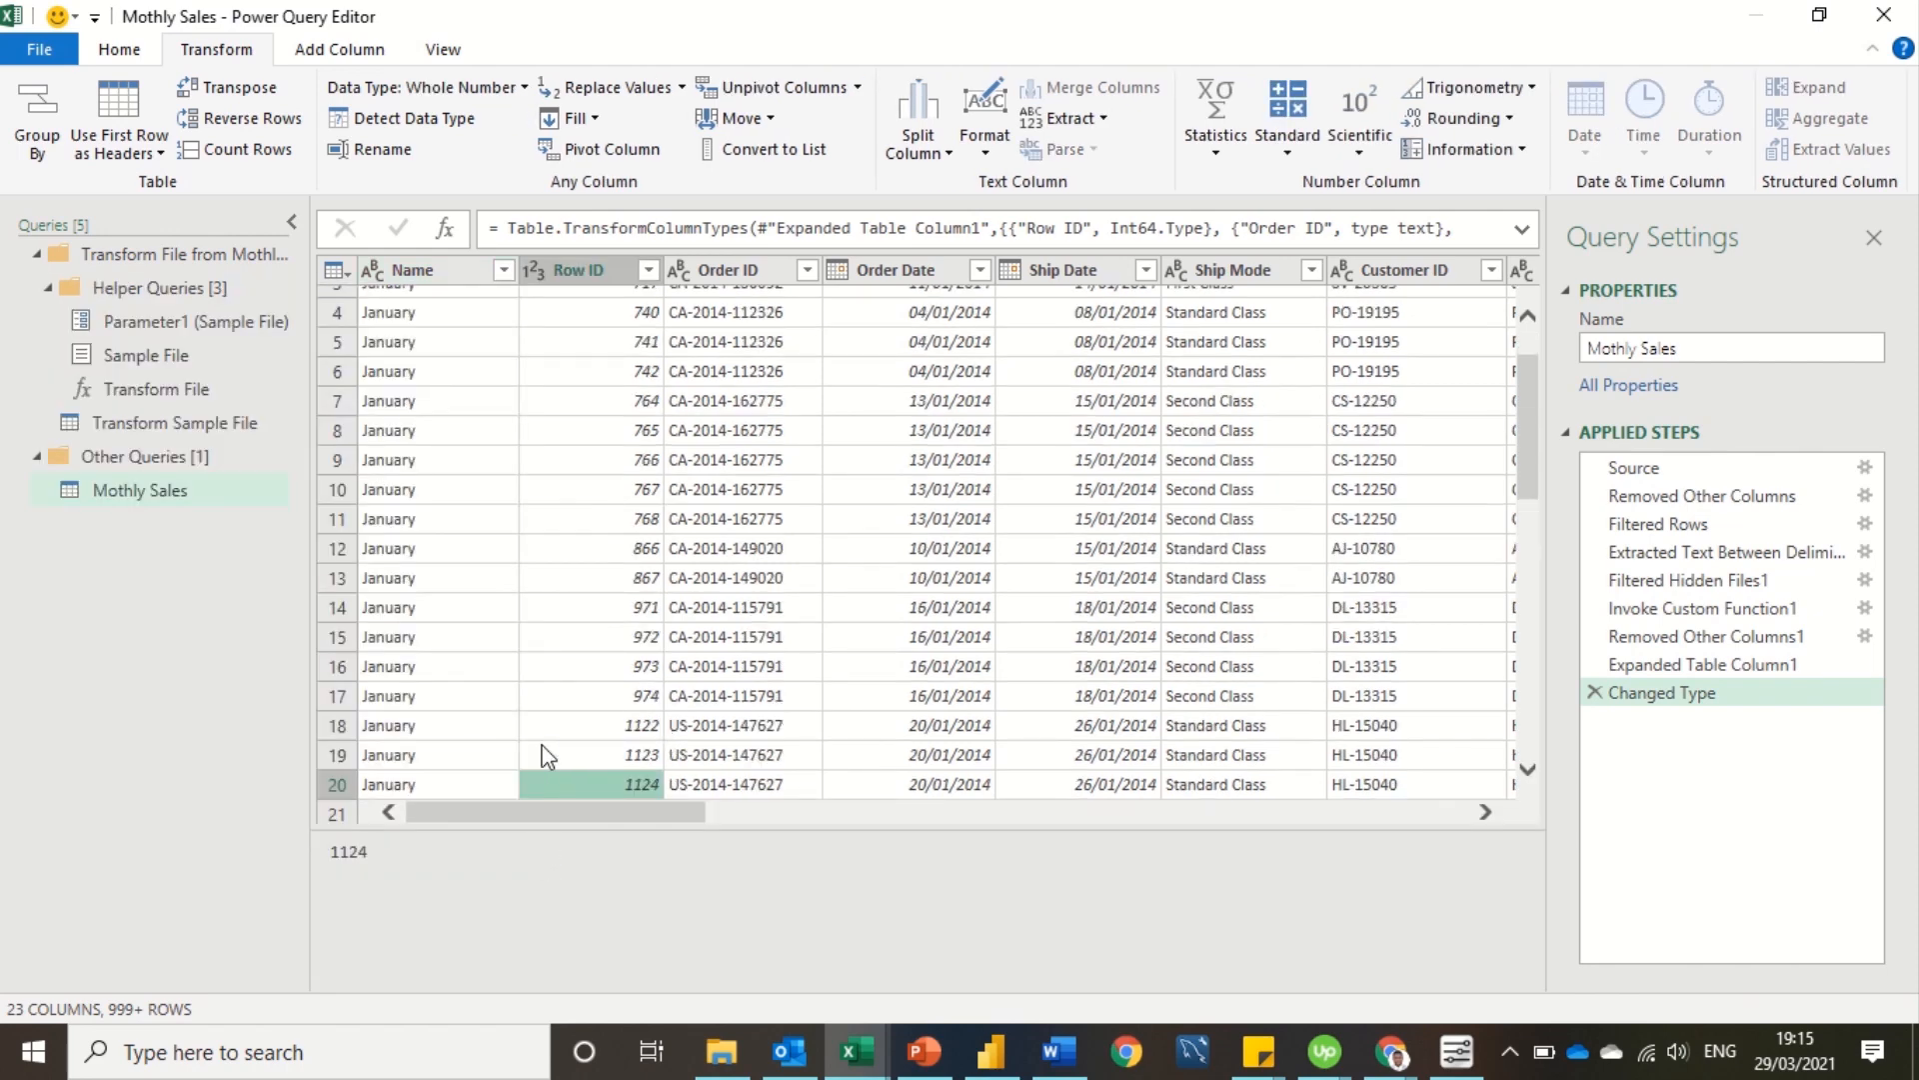
{"action": "left_click", "coordinate": [449, 666]}
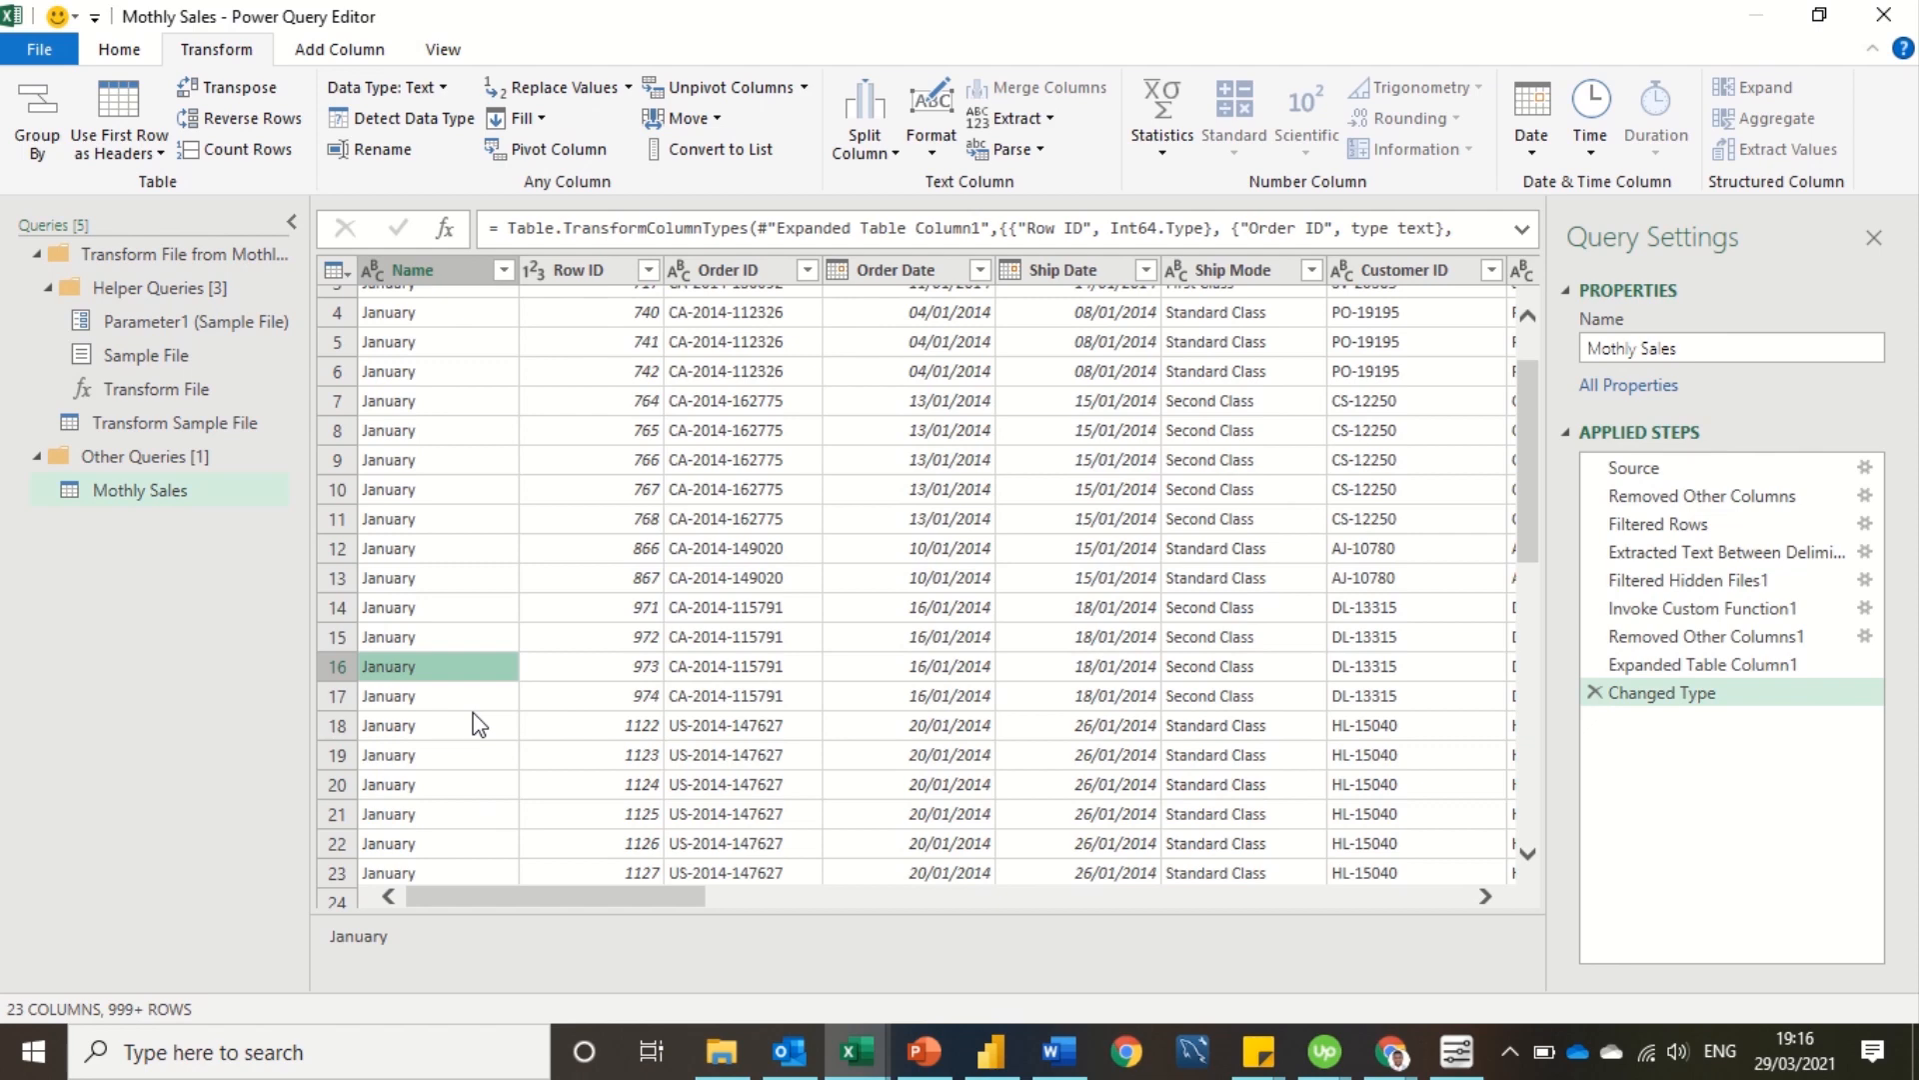
{"action": "left_click", "coordinate": [431, 272]}
{"action": "double_click", "coordinate": [432, 278]}
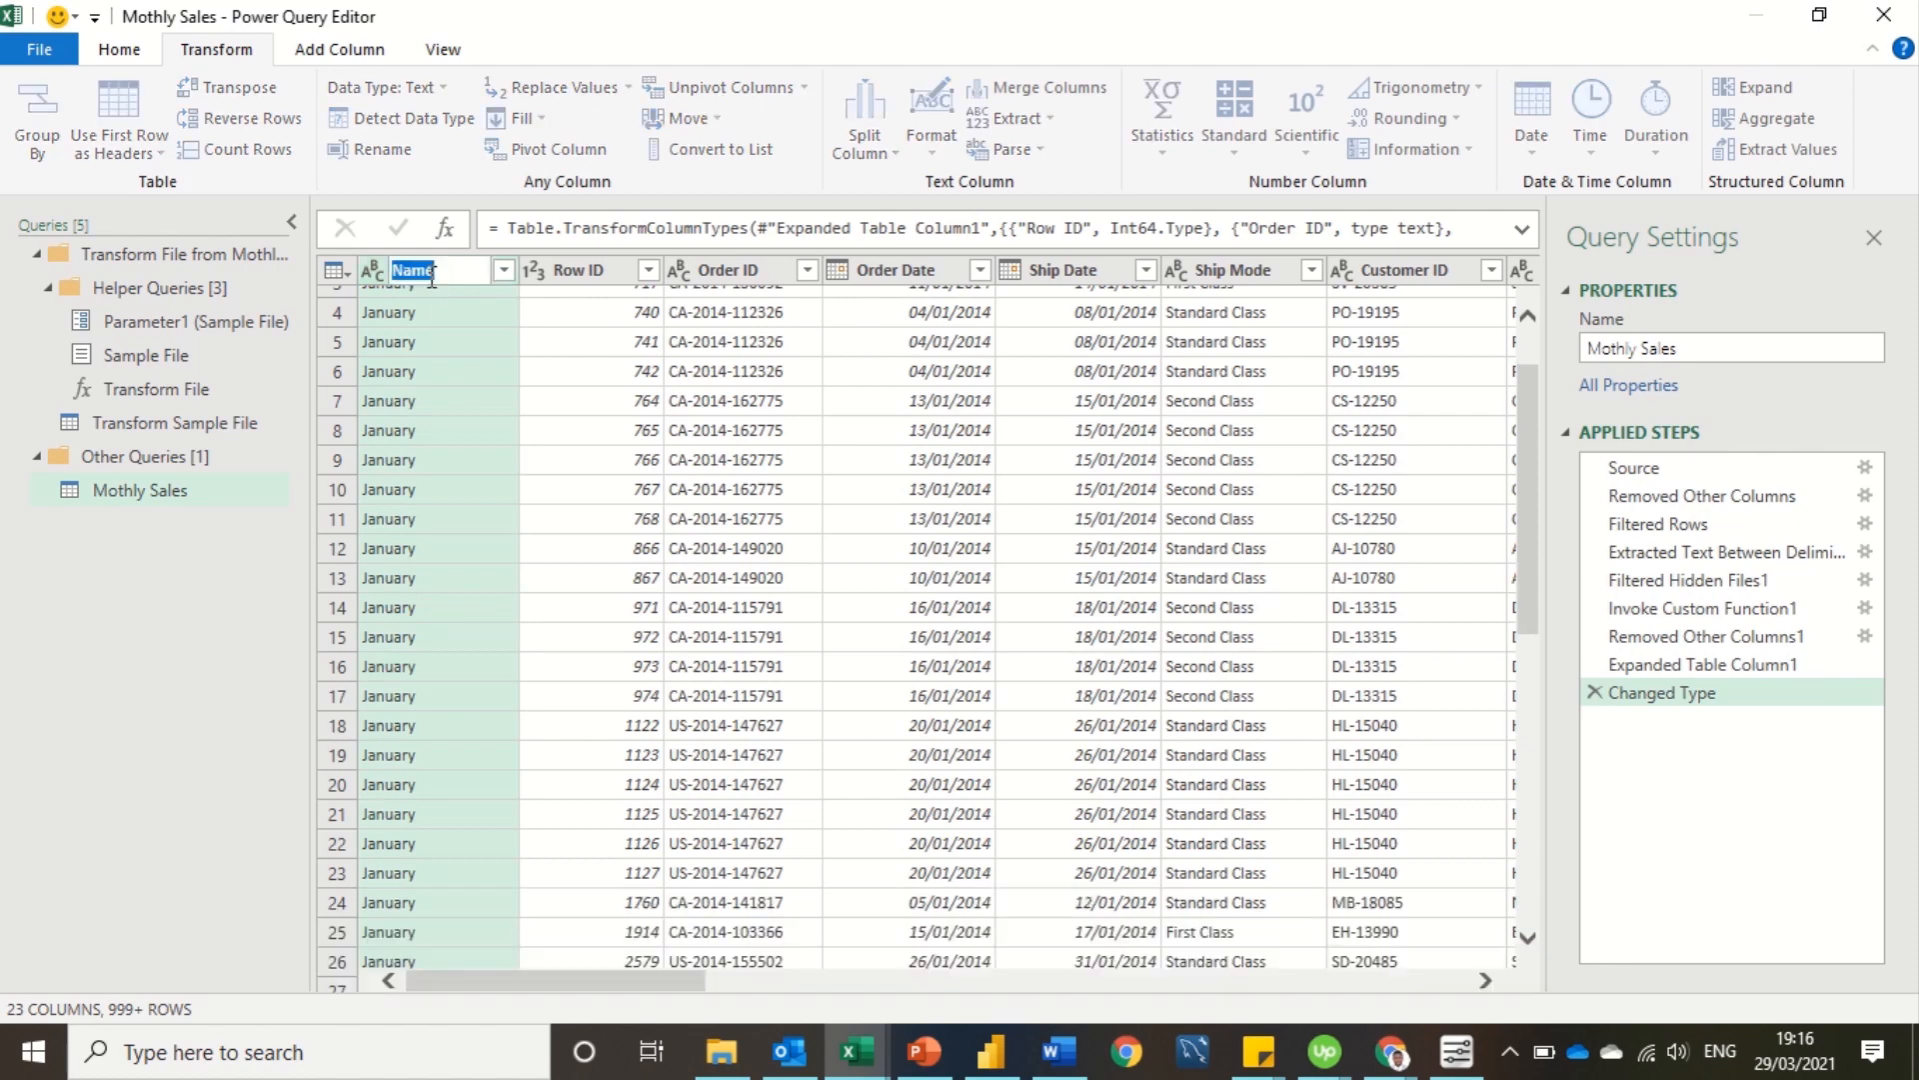
{"action": "type", "text": "Month"}
{"action": "key", "text": "Return"}
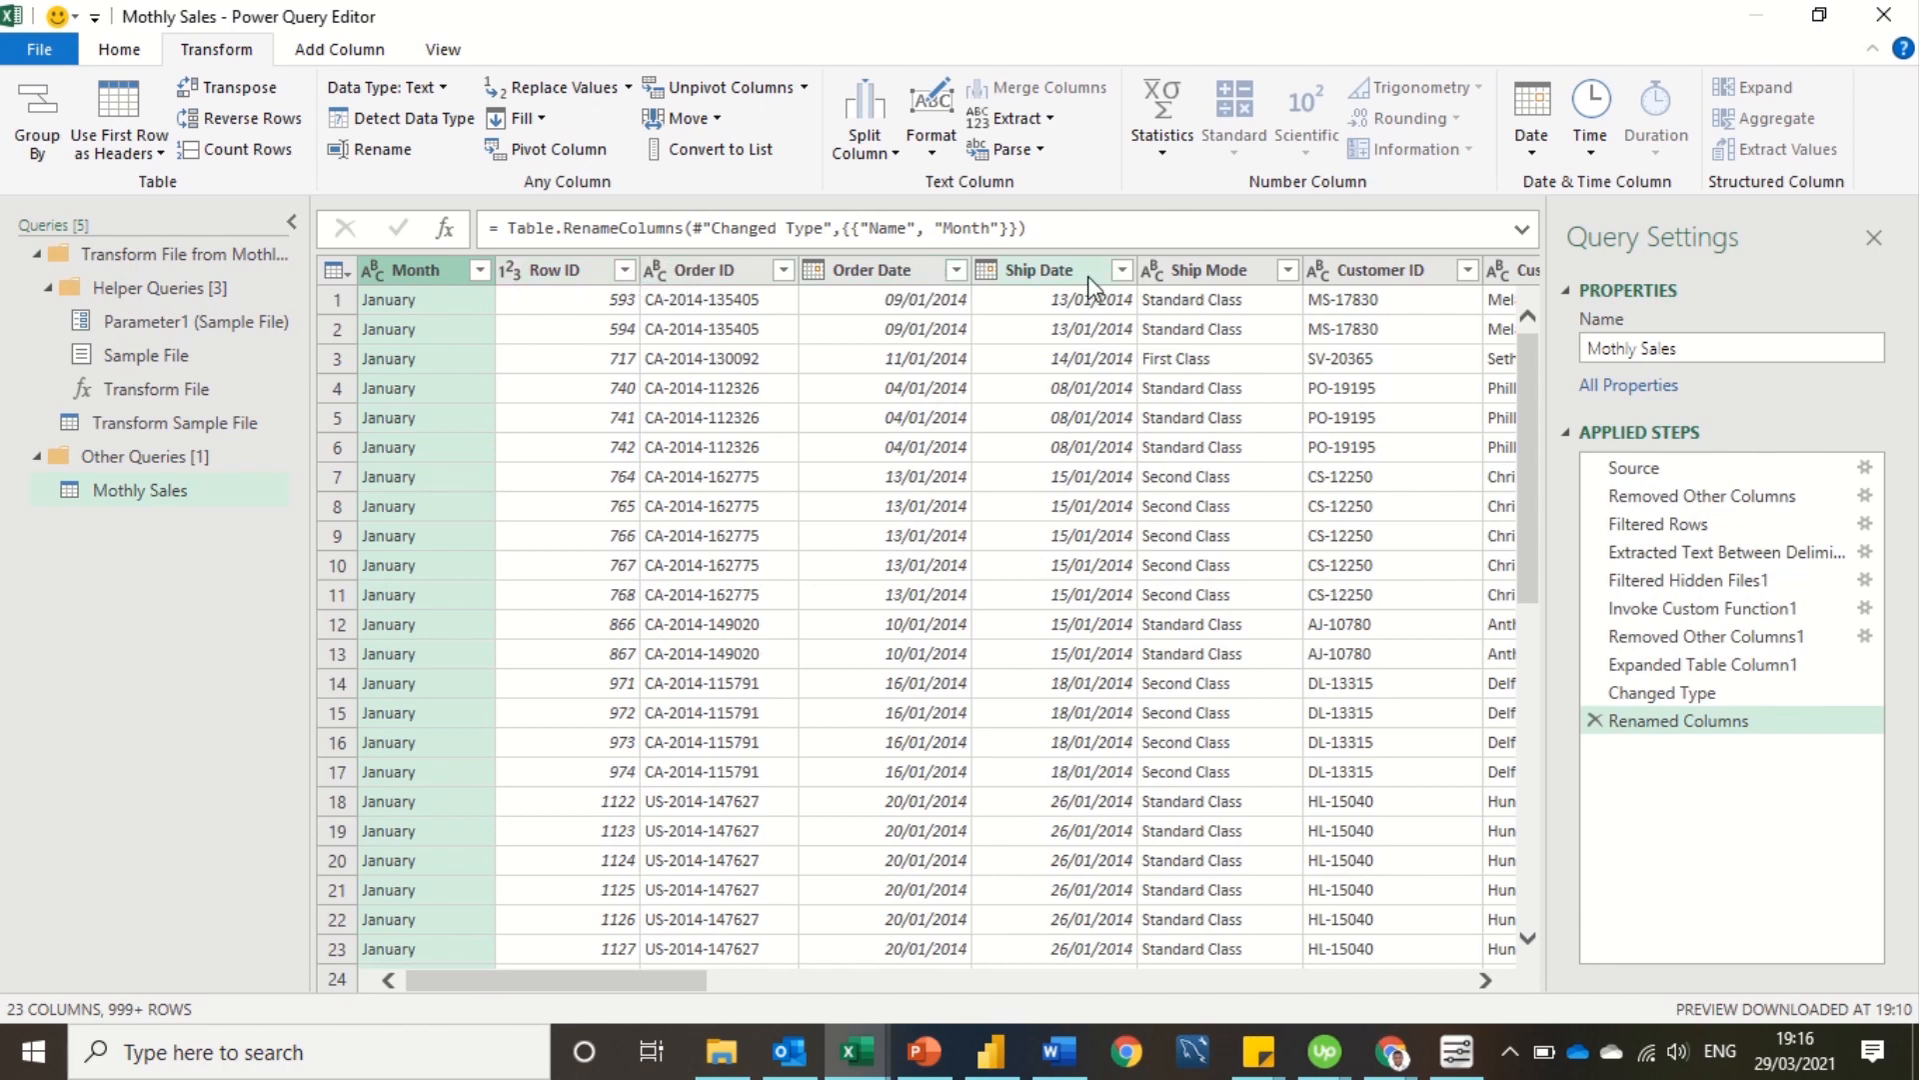
Load the queries to Excel as Only Create Connection with the data added to the Data Model, and preview the loaded Mothly Sales query
{"action": "left_click_drag", "start_coordinate": [599, 987], "coordinate": [1403, 909]}
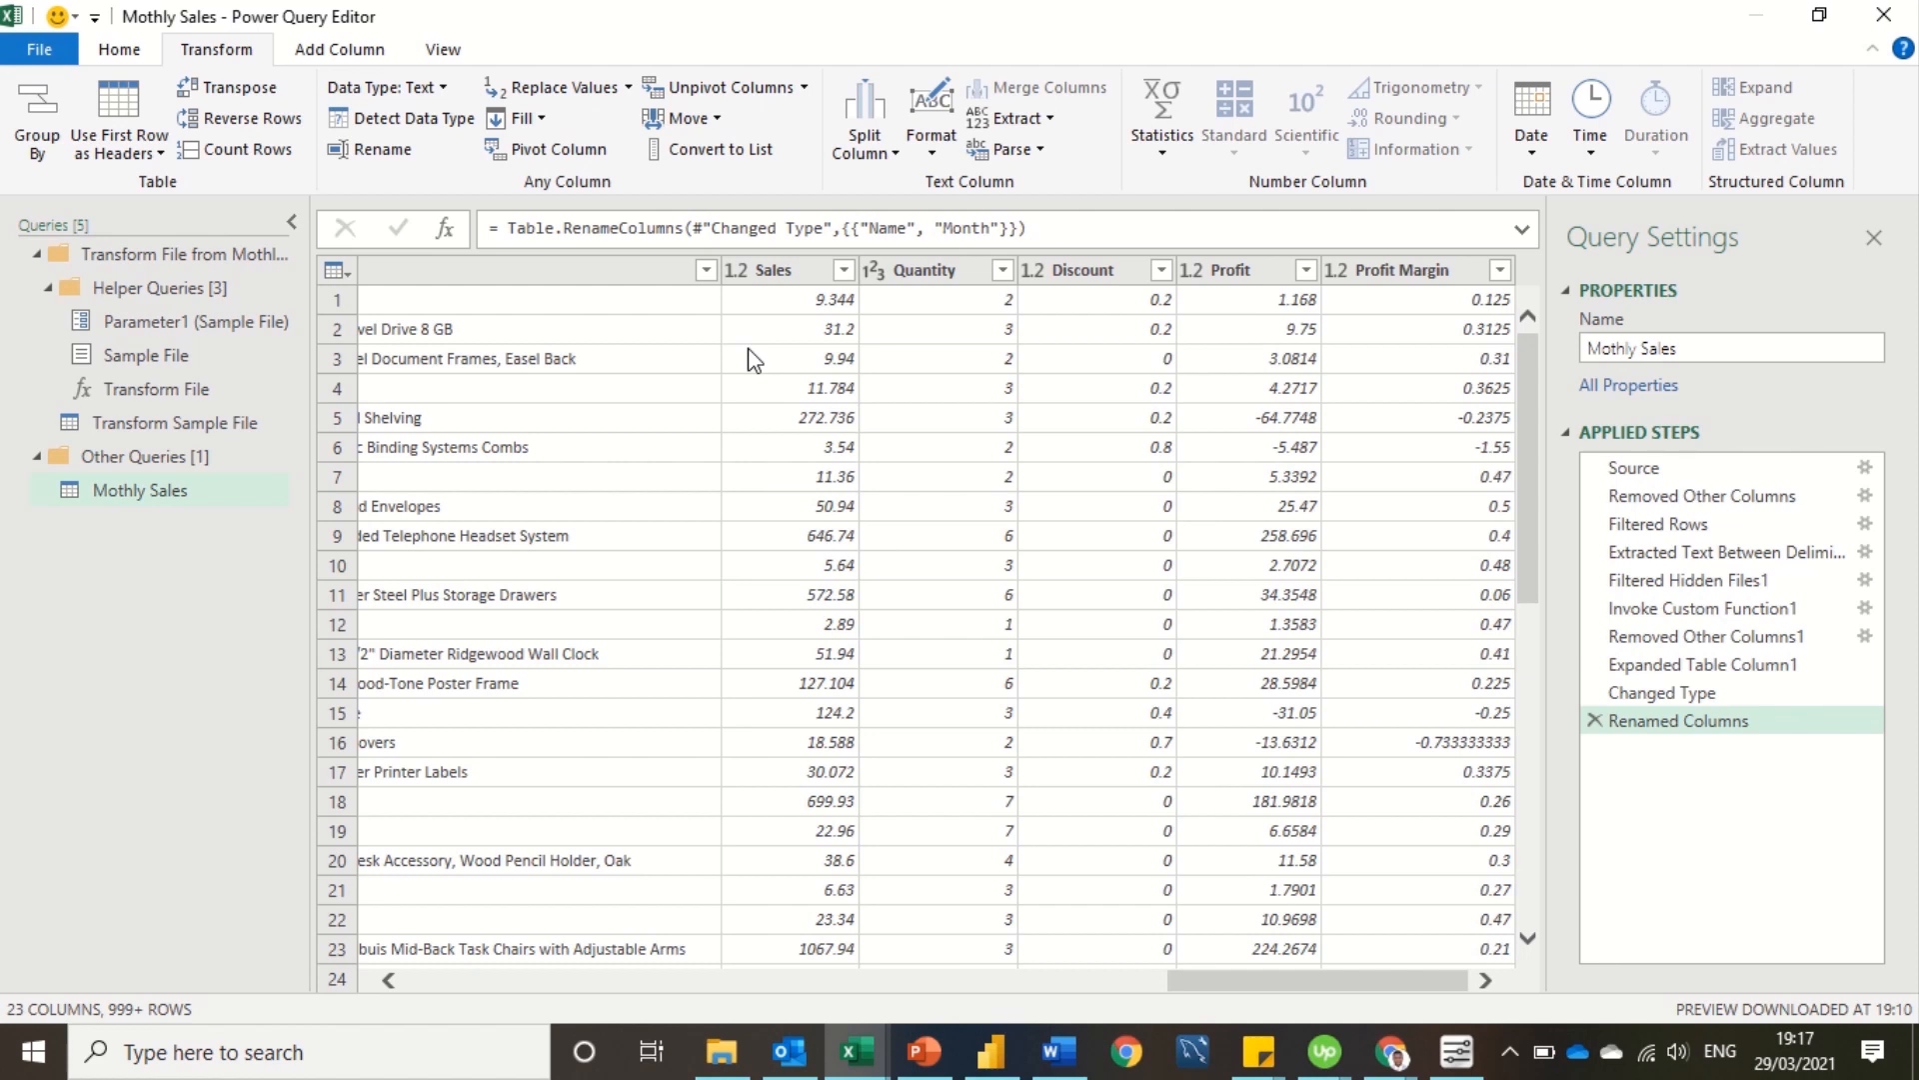
{"action": "left_click", "coordinate": [120, 50]}
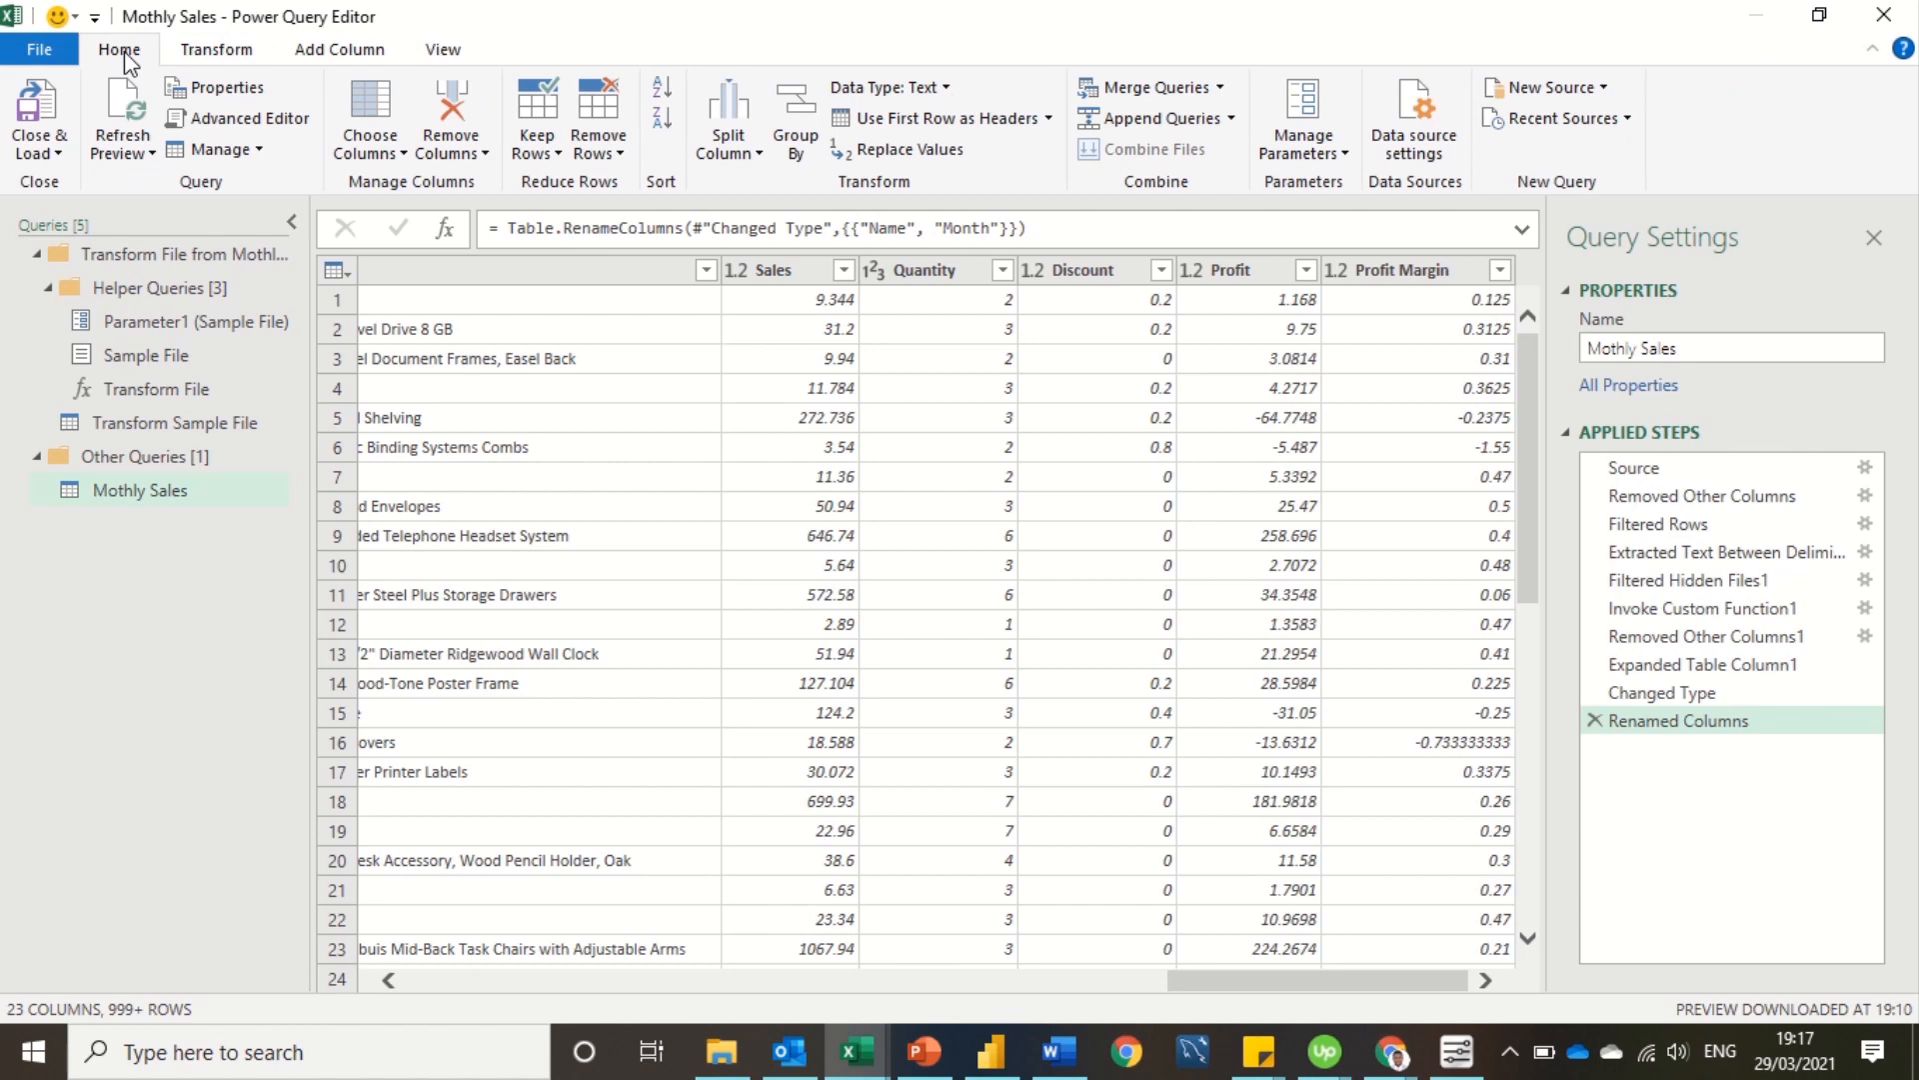
{"action": "left_click", "coordinate": [55, 154]}
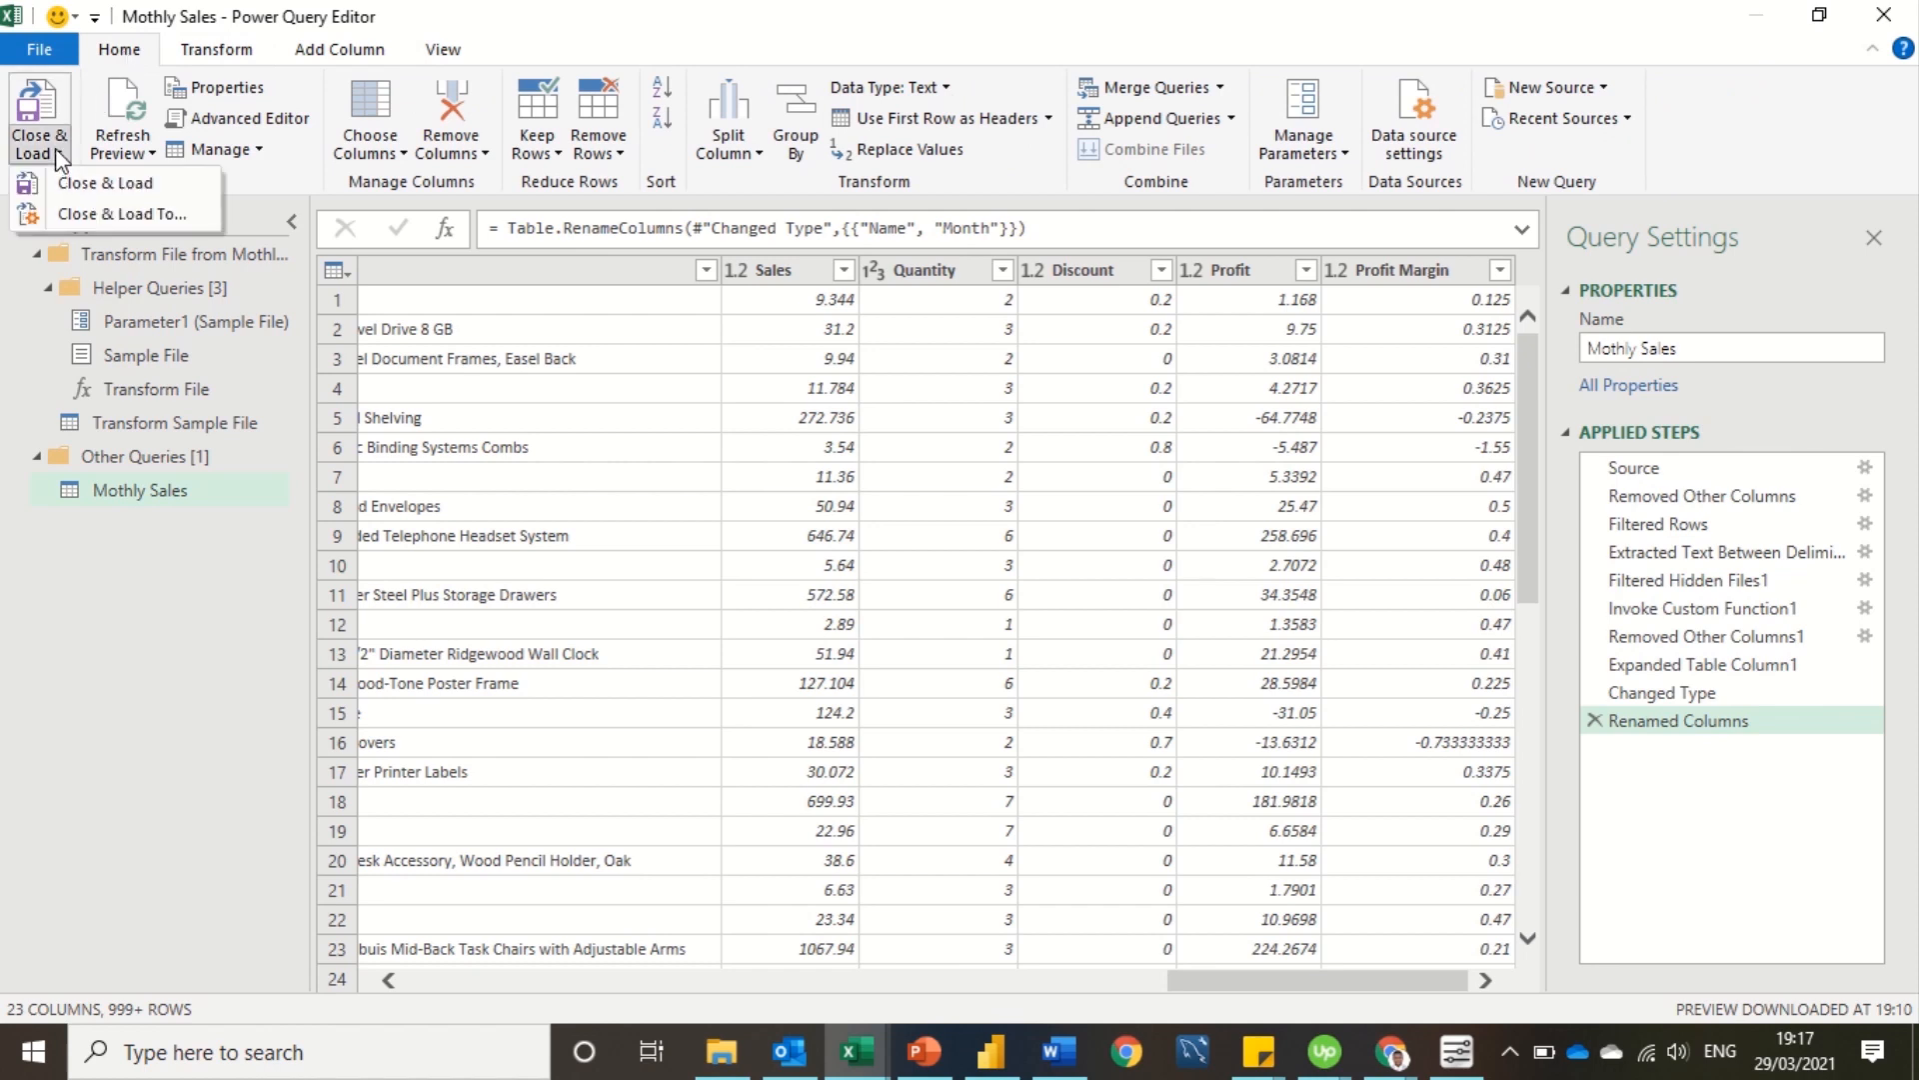
{"action": "left_click", "coordinate": [79, 215]}
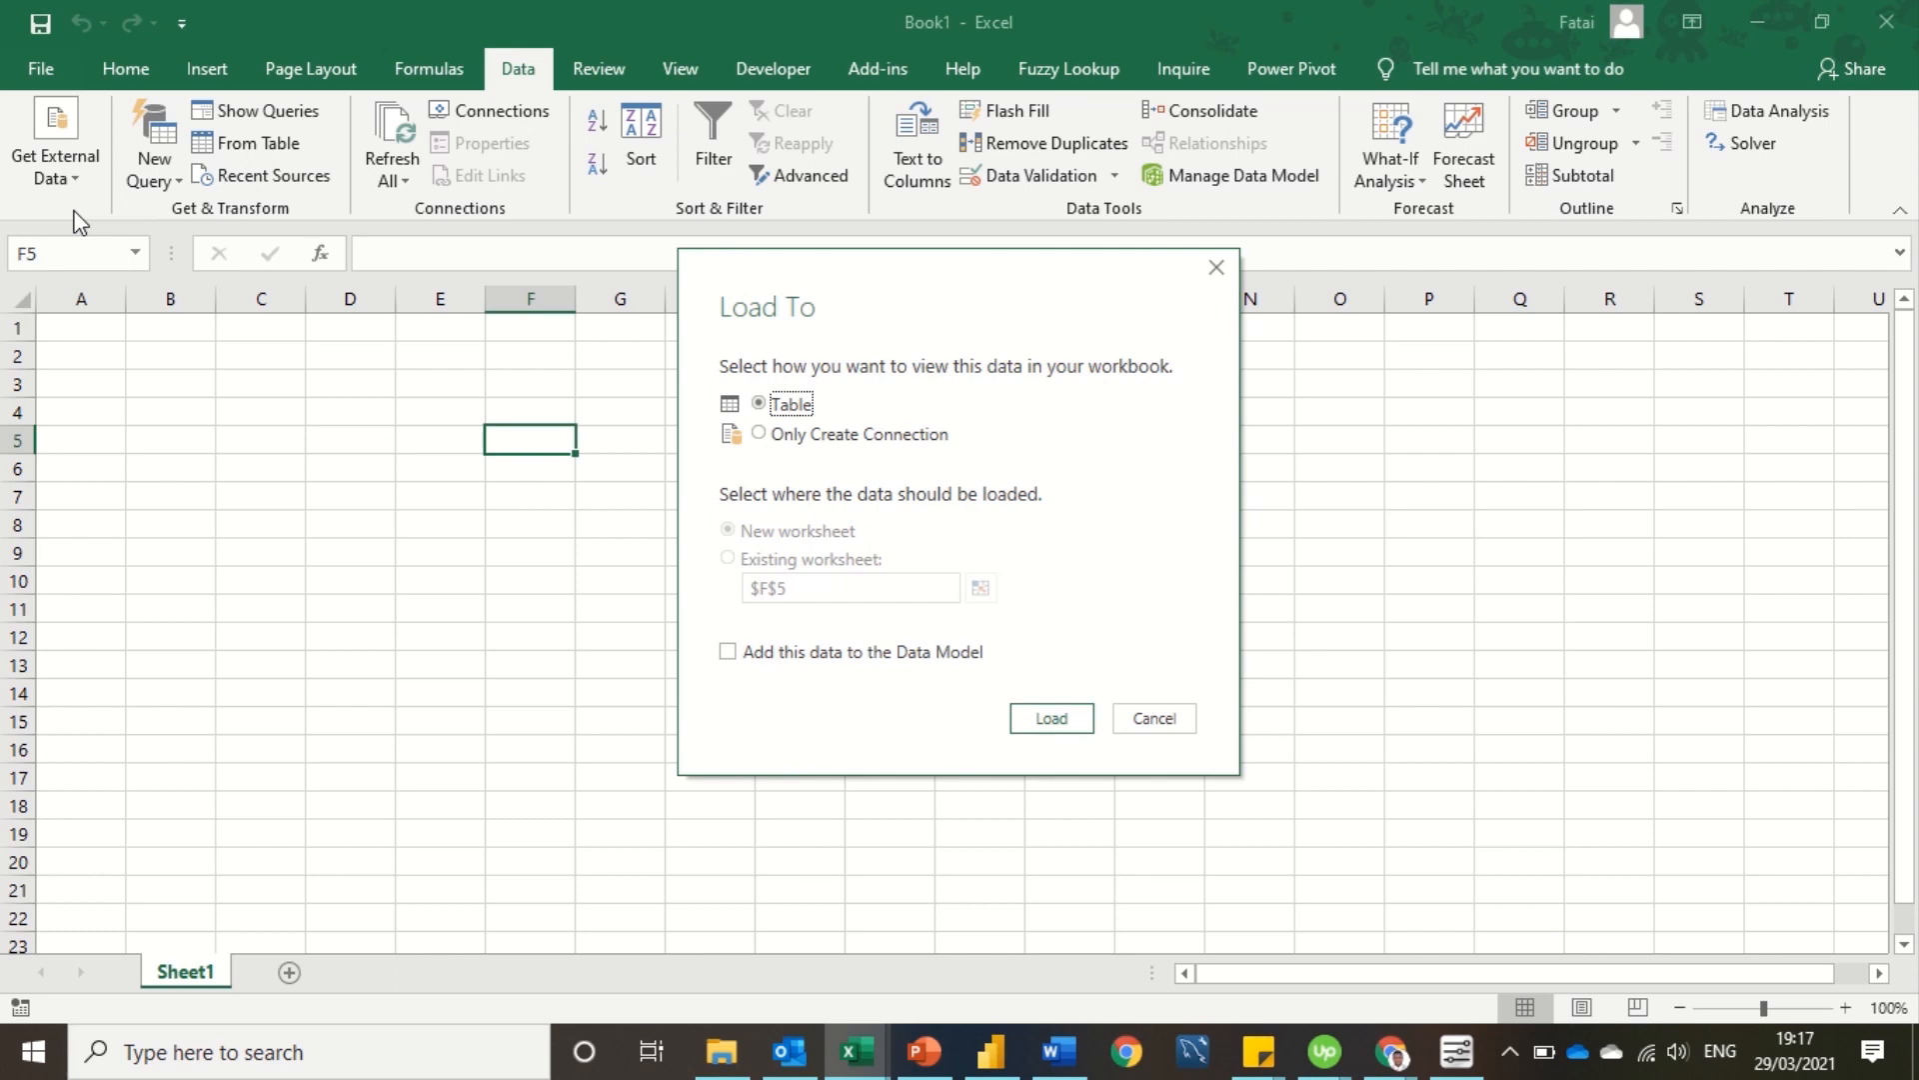
{"action": "left_click", "coordinate": [758, 433]}
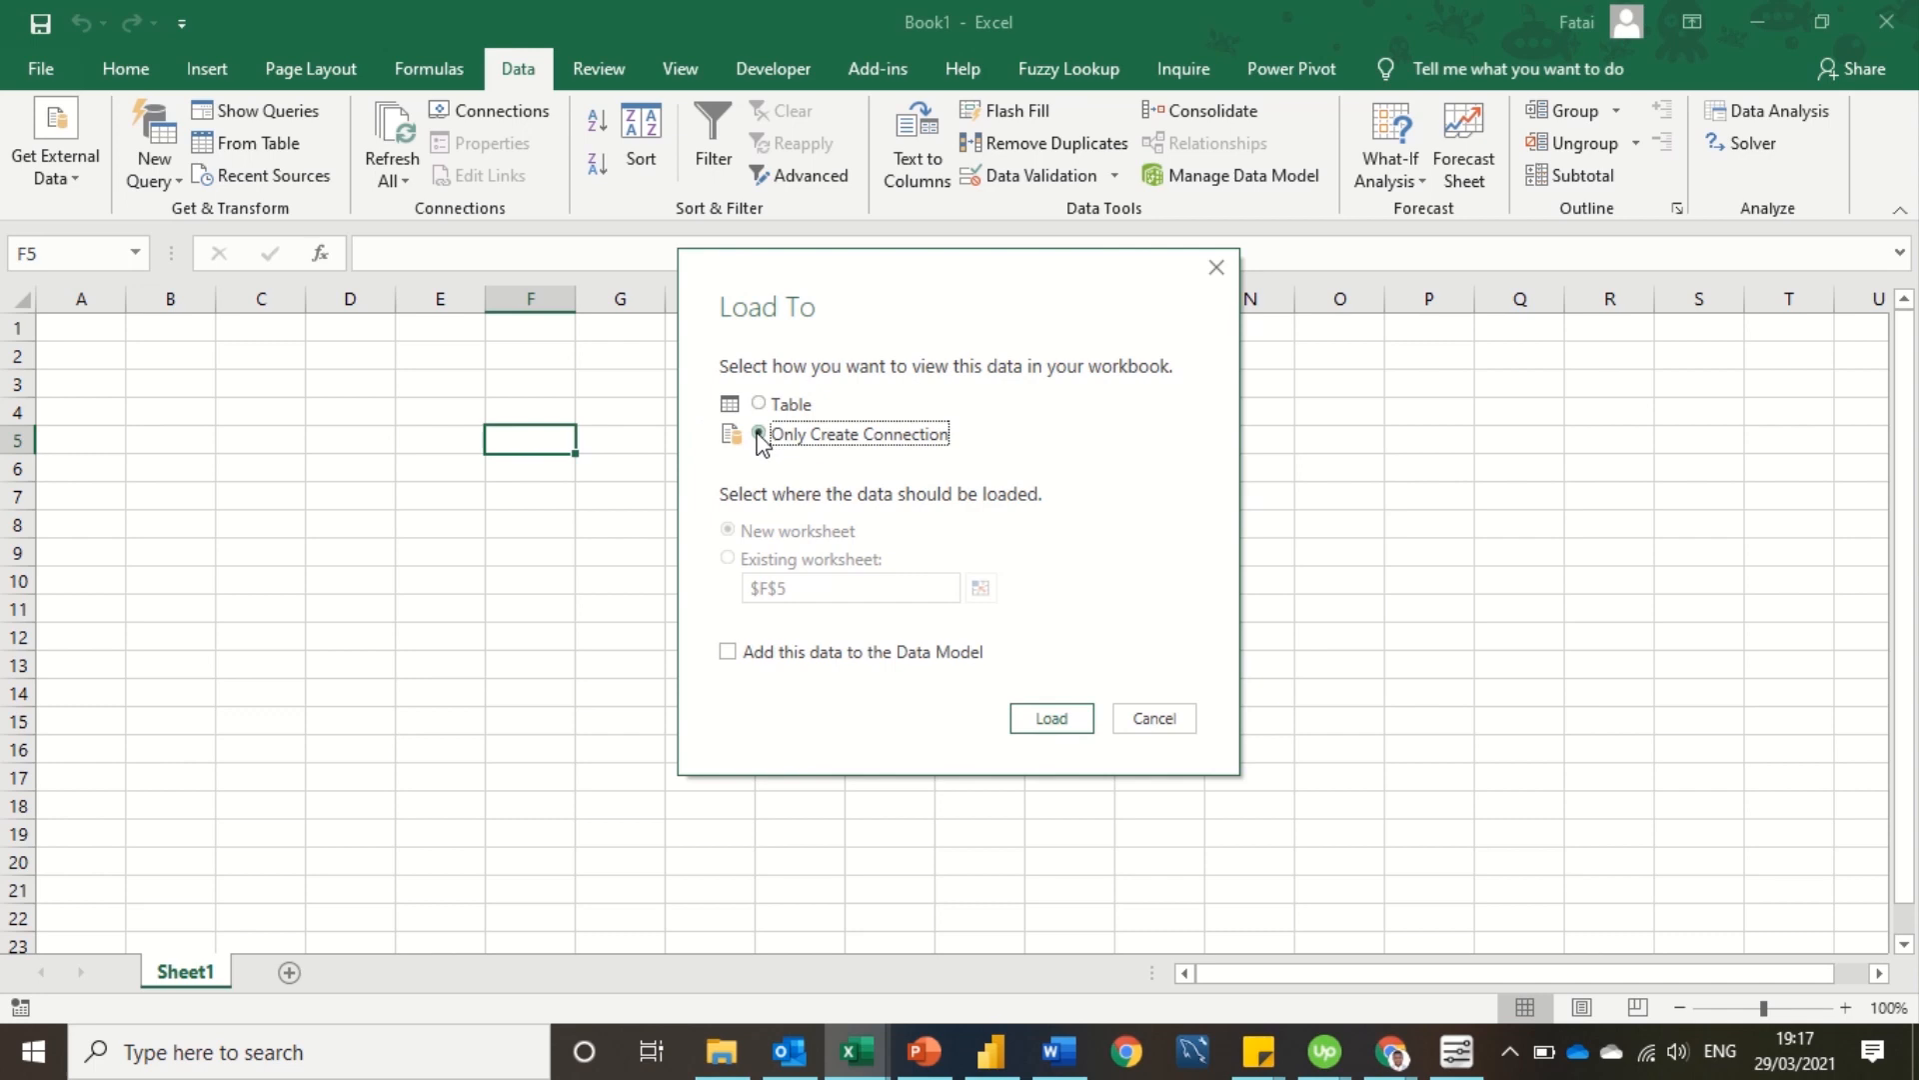
{"action": "left_click", "coordinate": [729, 653]}
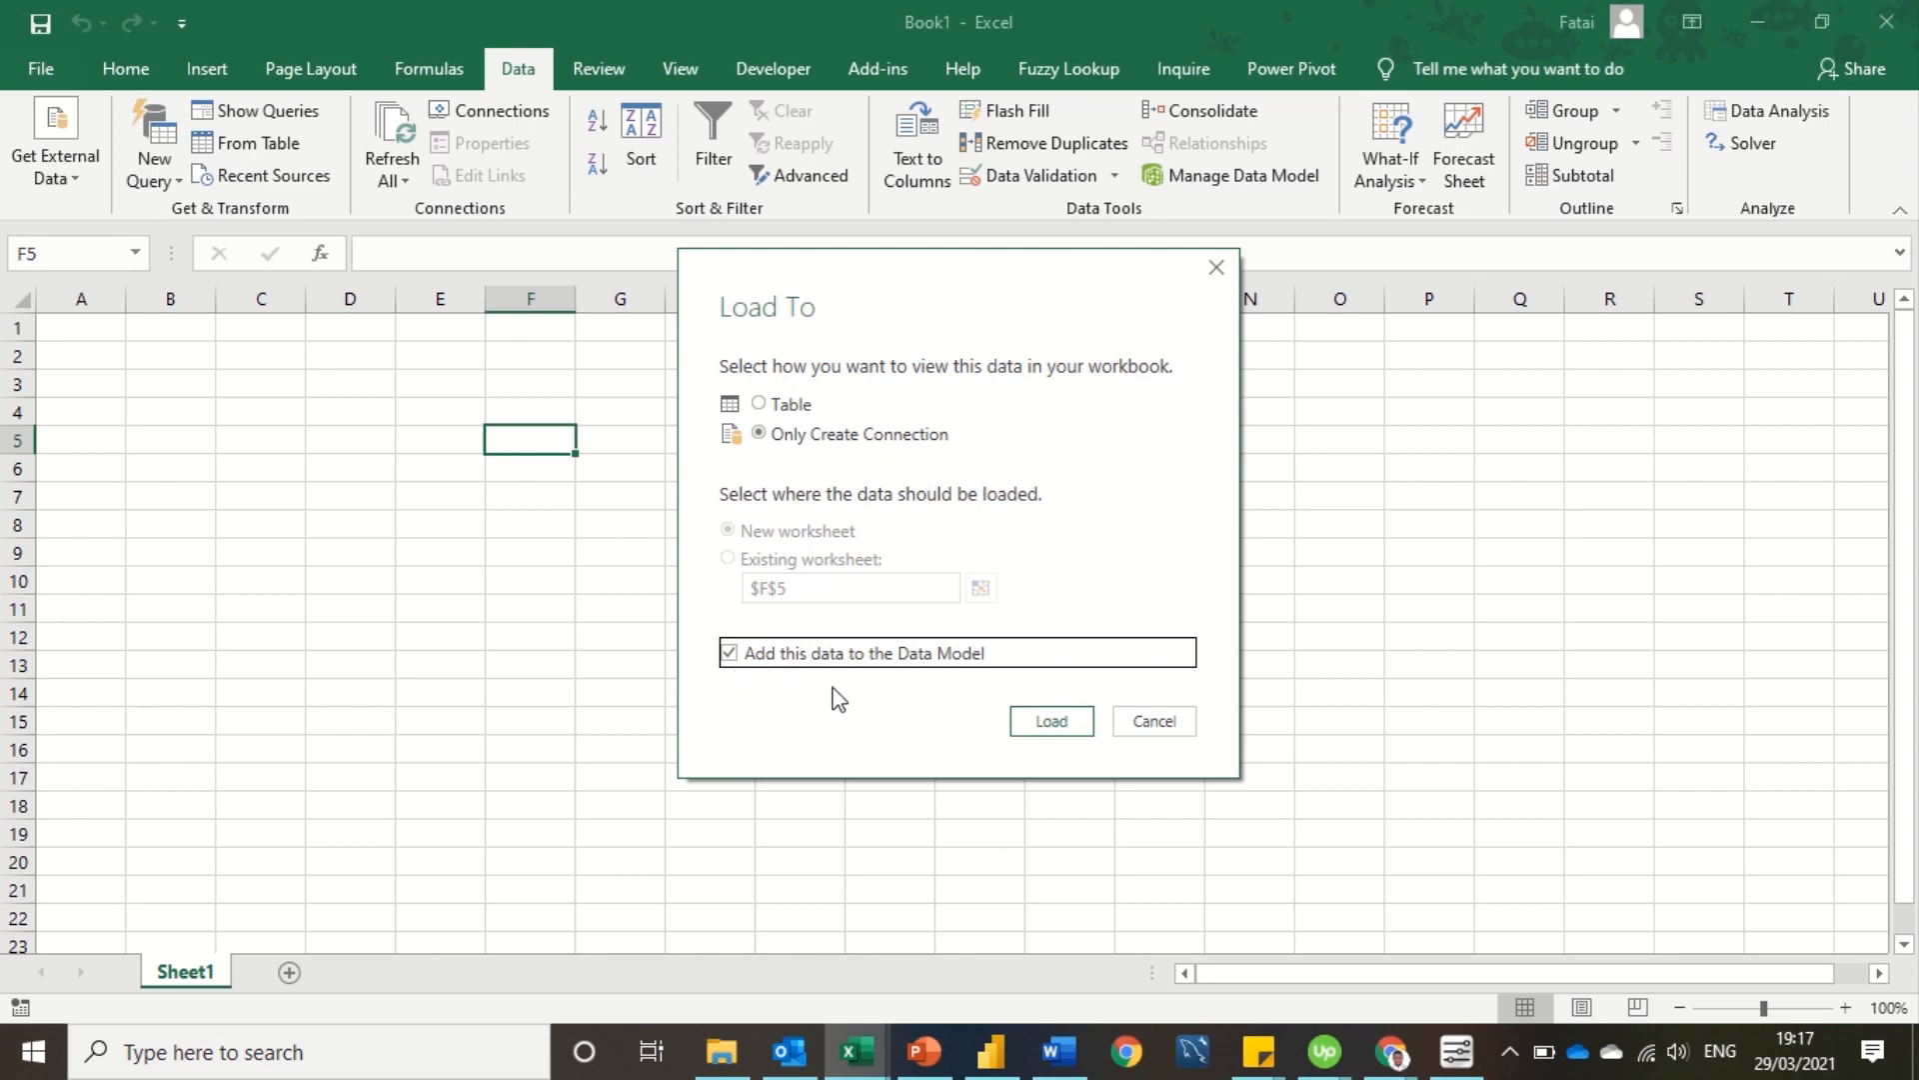
{"action": "left_click", "coordinate": [1035, 722]}
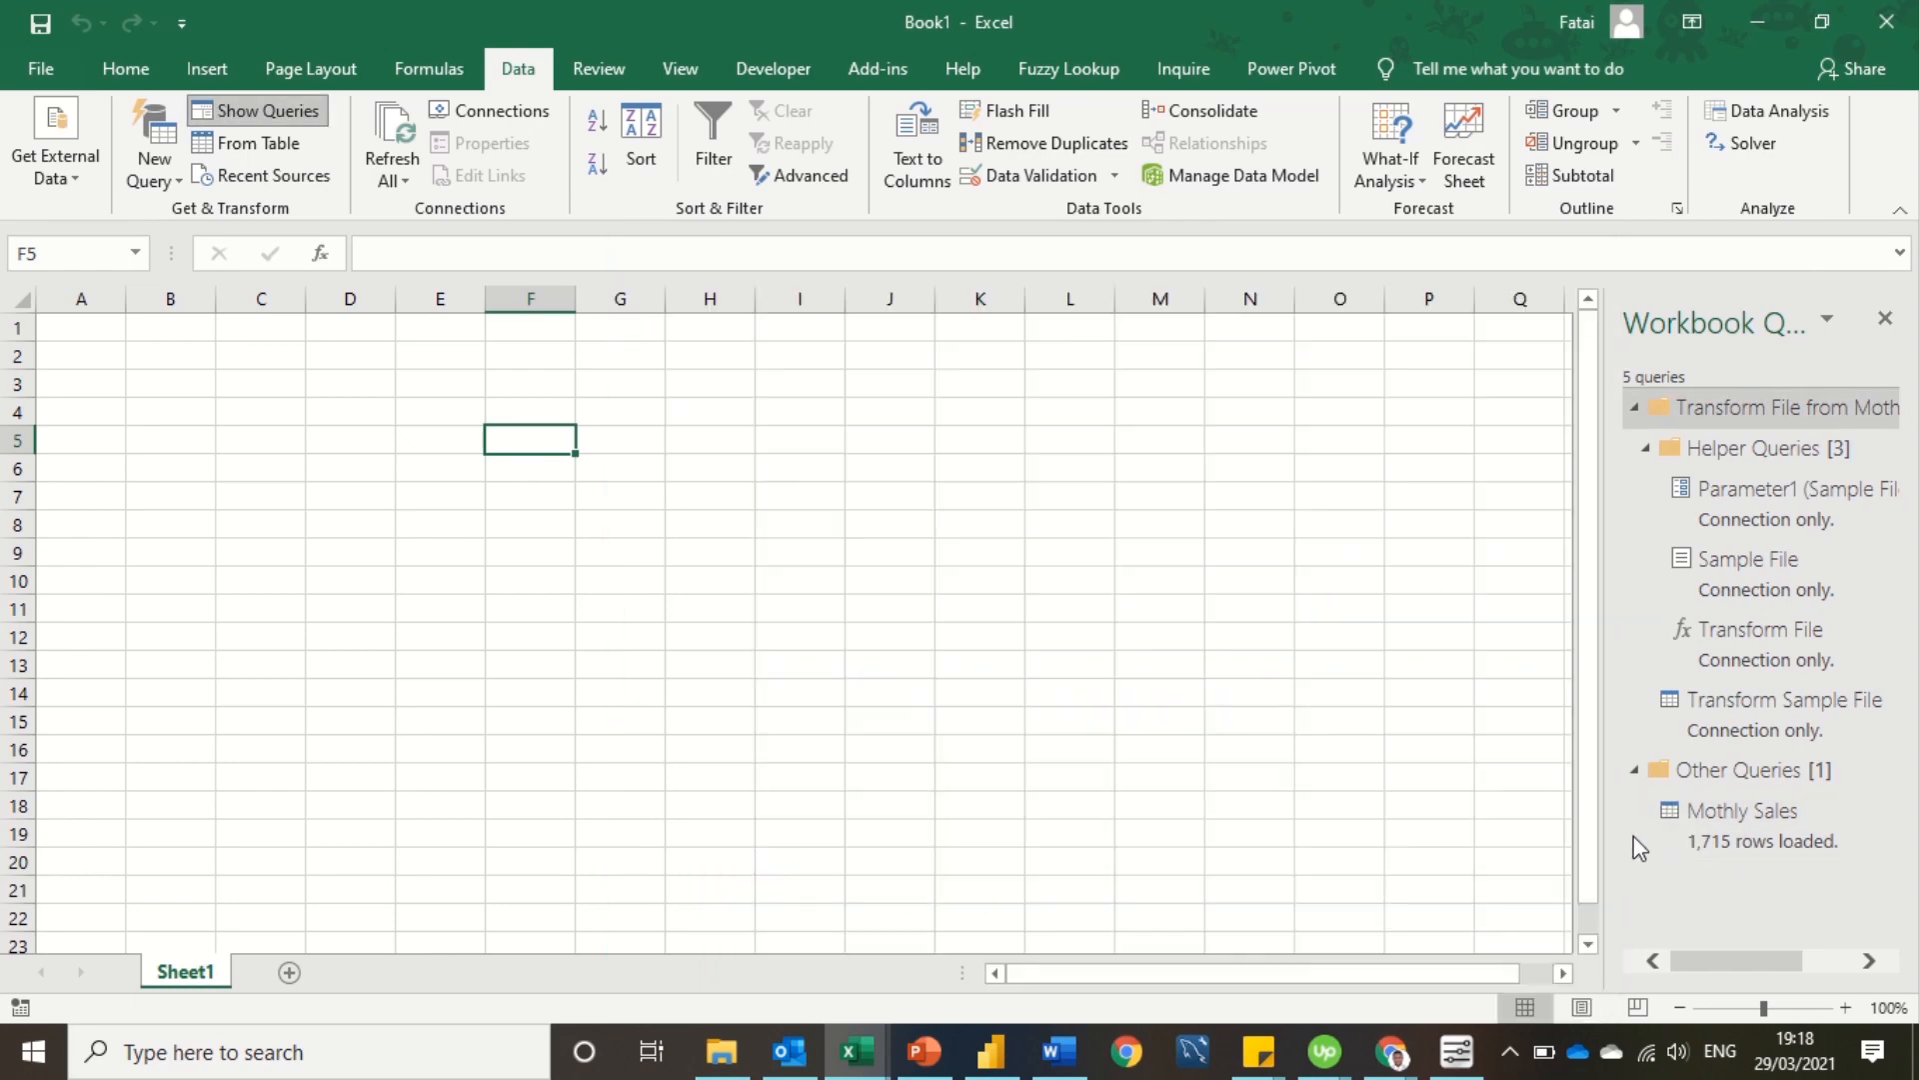
{"action": "mouse_move", "coordinate": [1713, 848]}
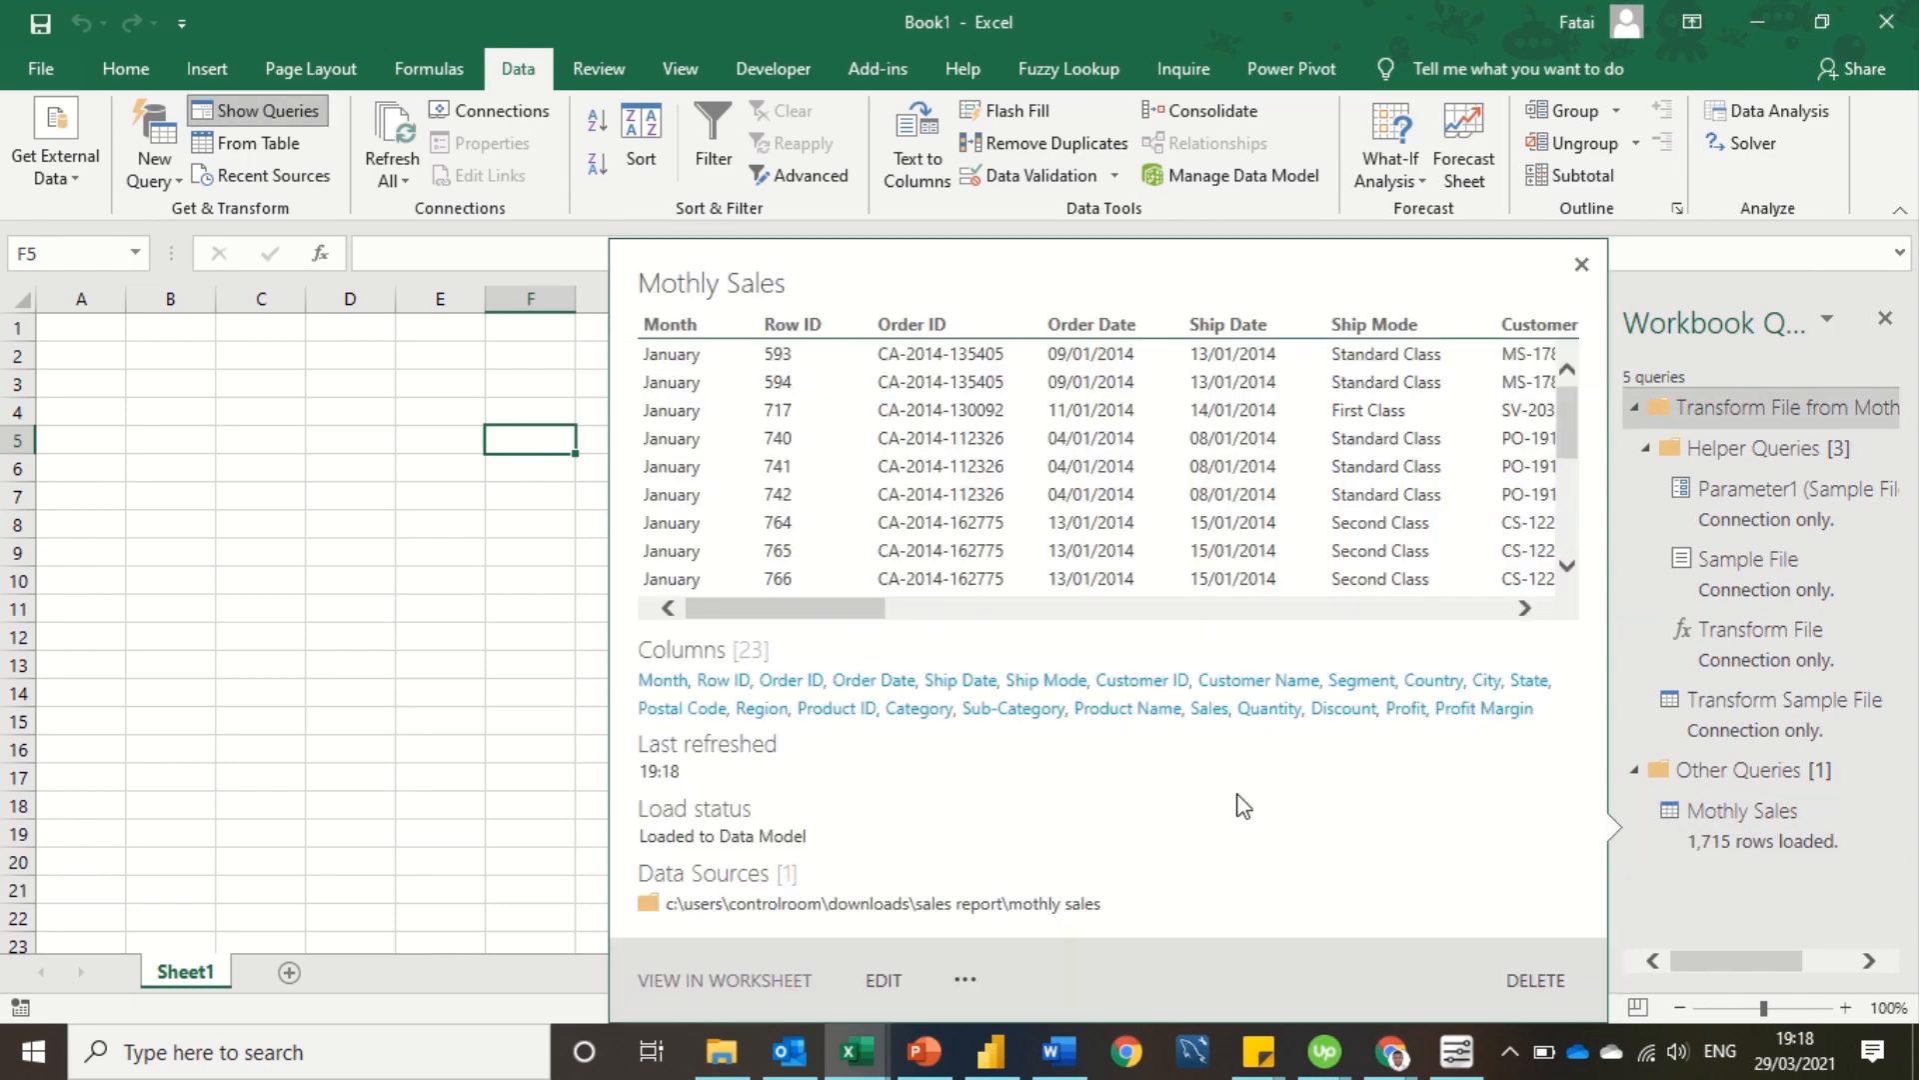
{"action": "left_click", "coordinate": [320, 657]}
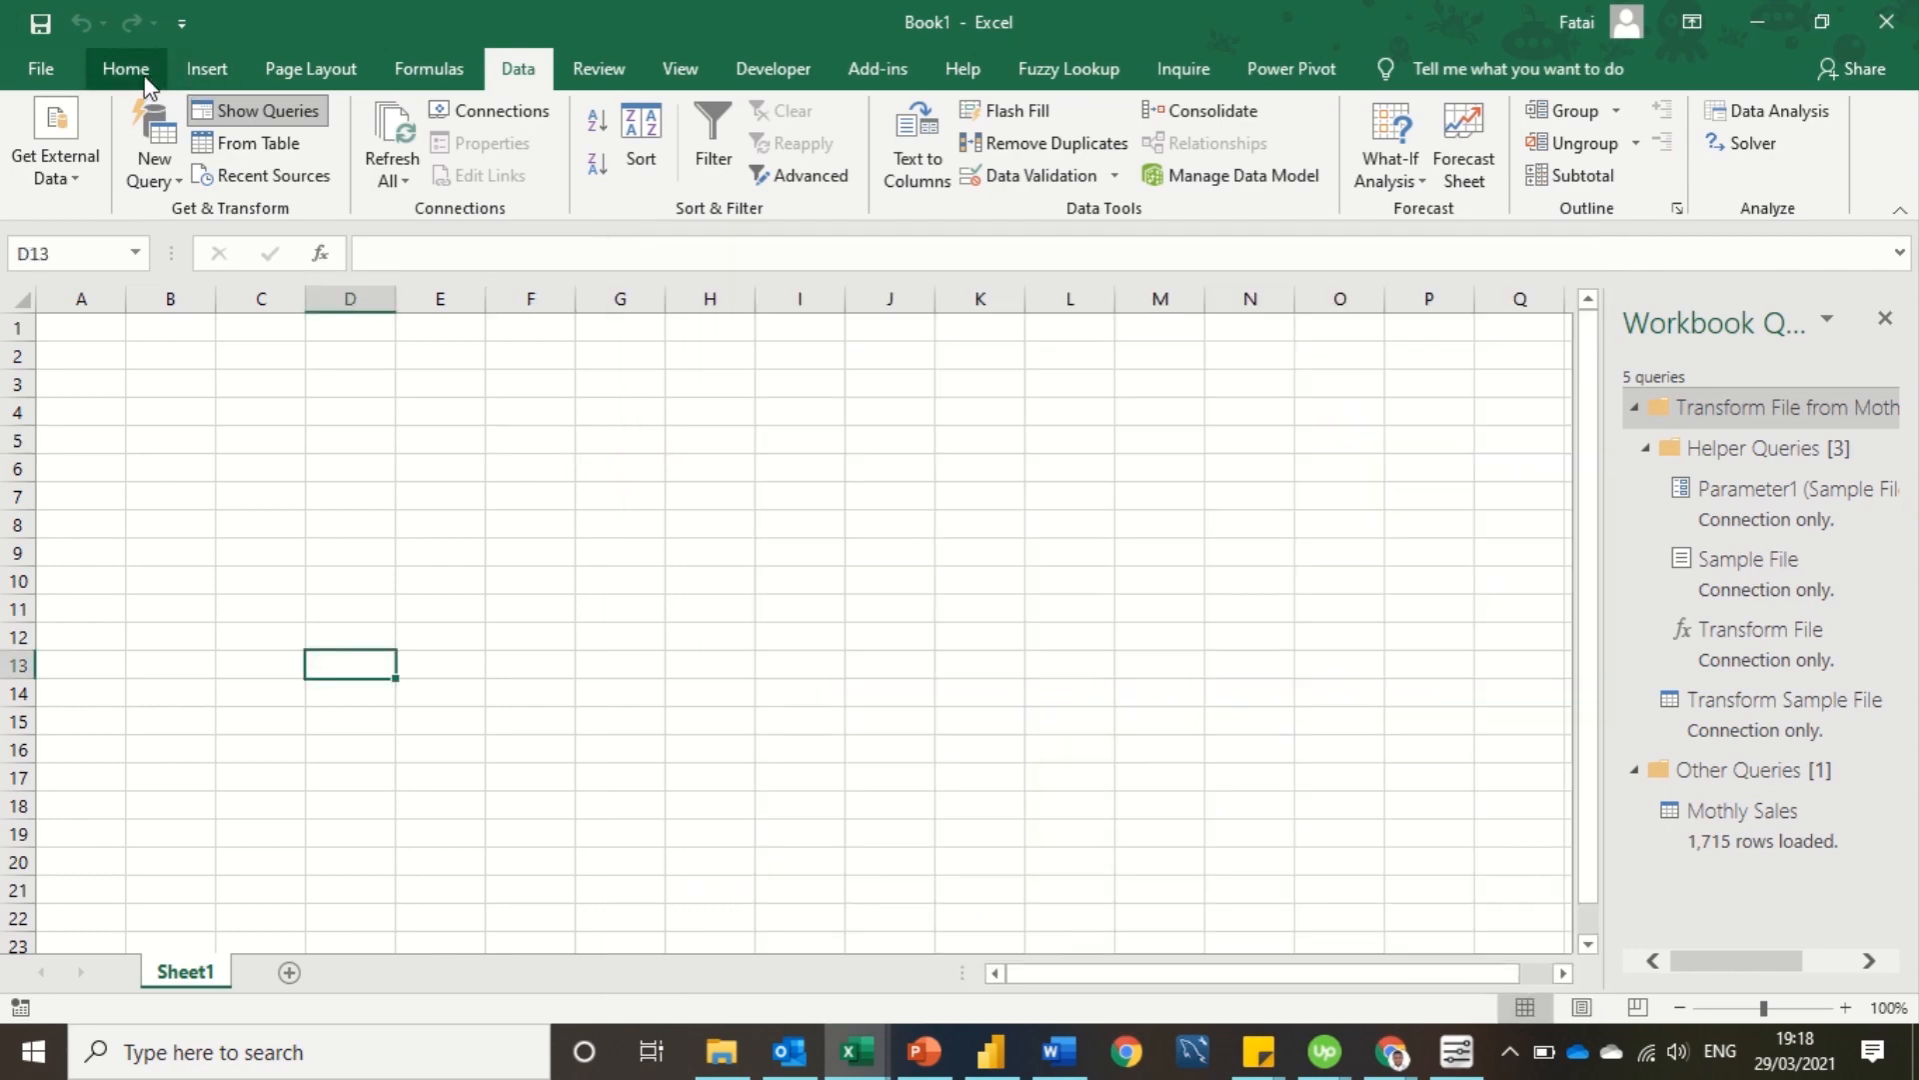
Create a PivotTable from this workbook's Data Model on the existing worksheet at cell B3
{"action": "left_click", "coordinate": [207, 69]}
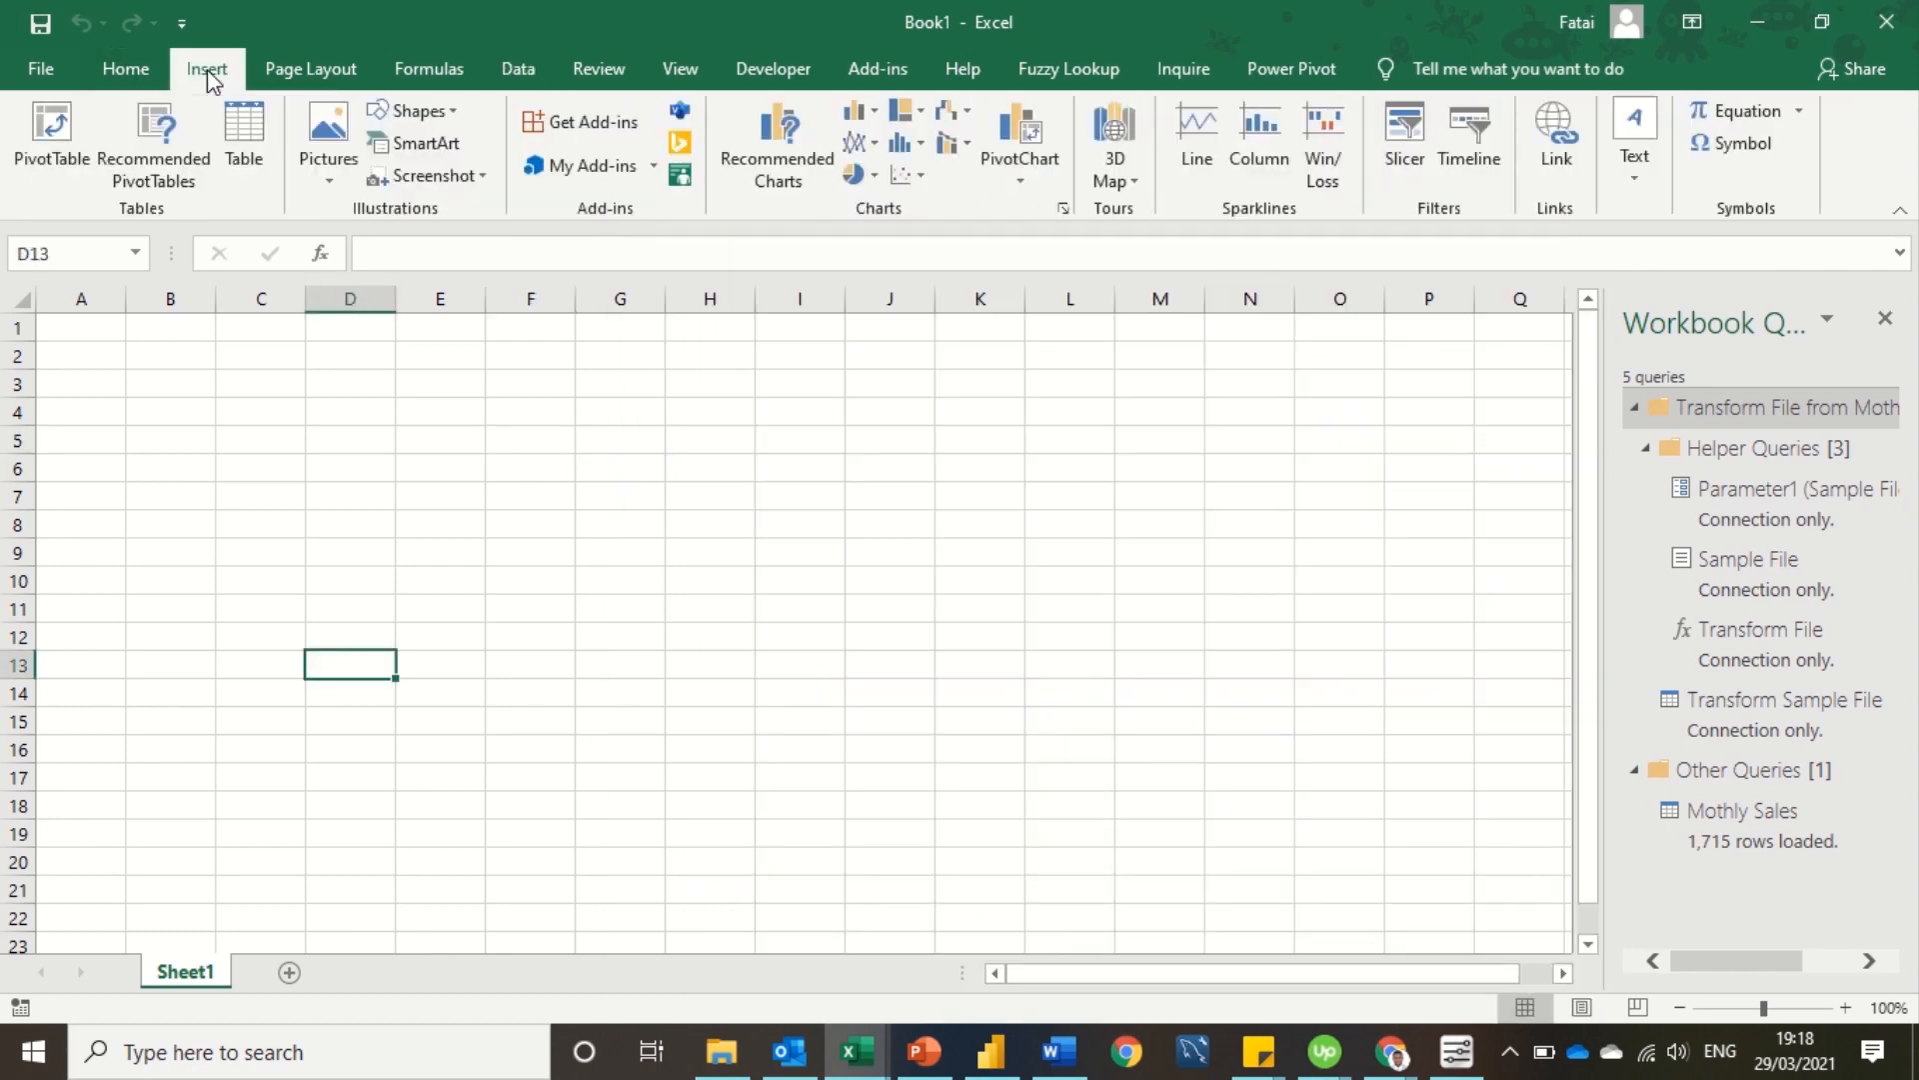
{"action": "left_click", "coordinate": [46, 128]}
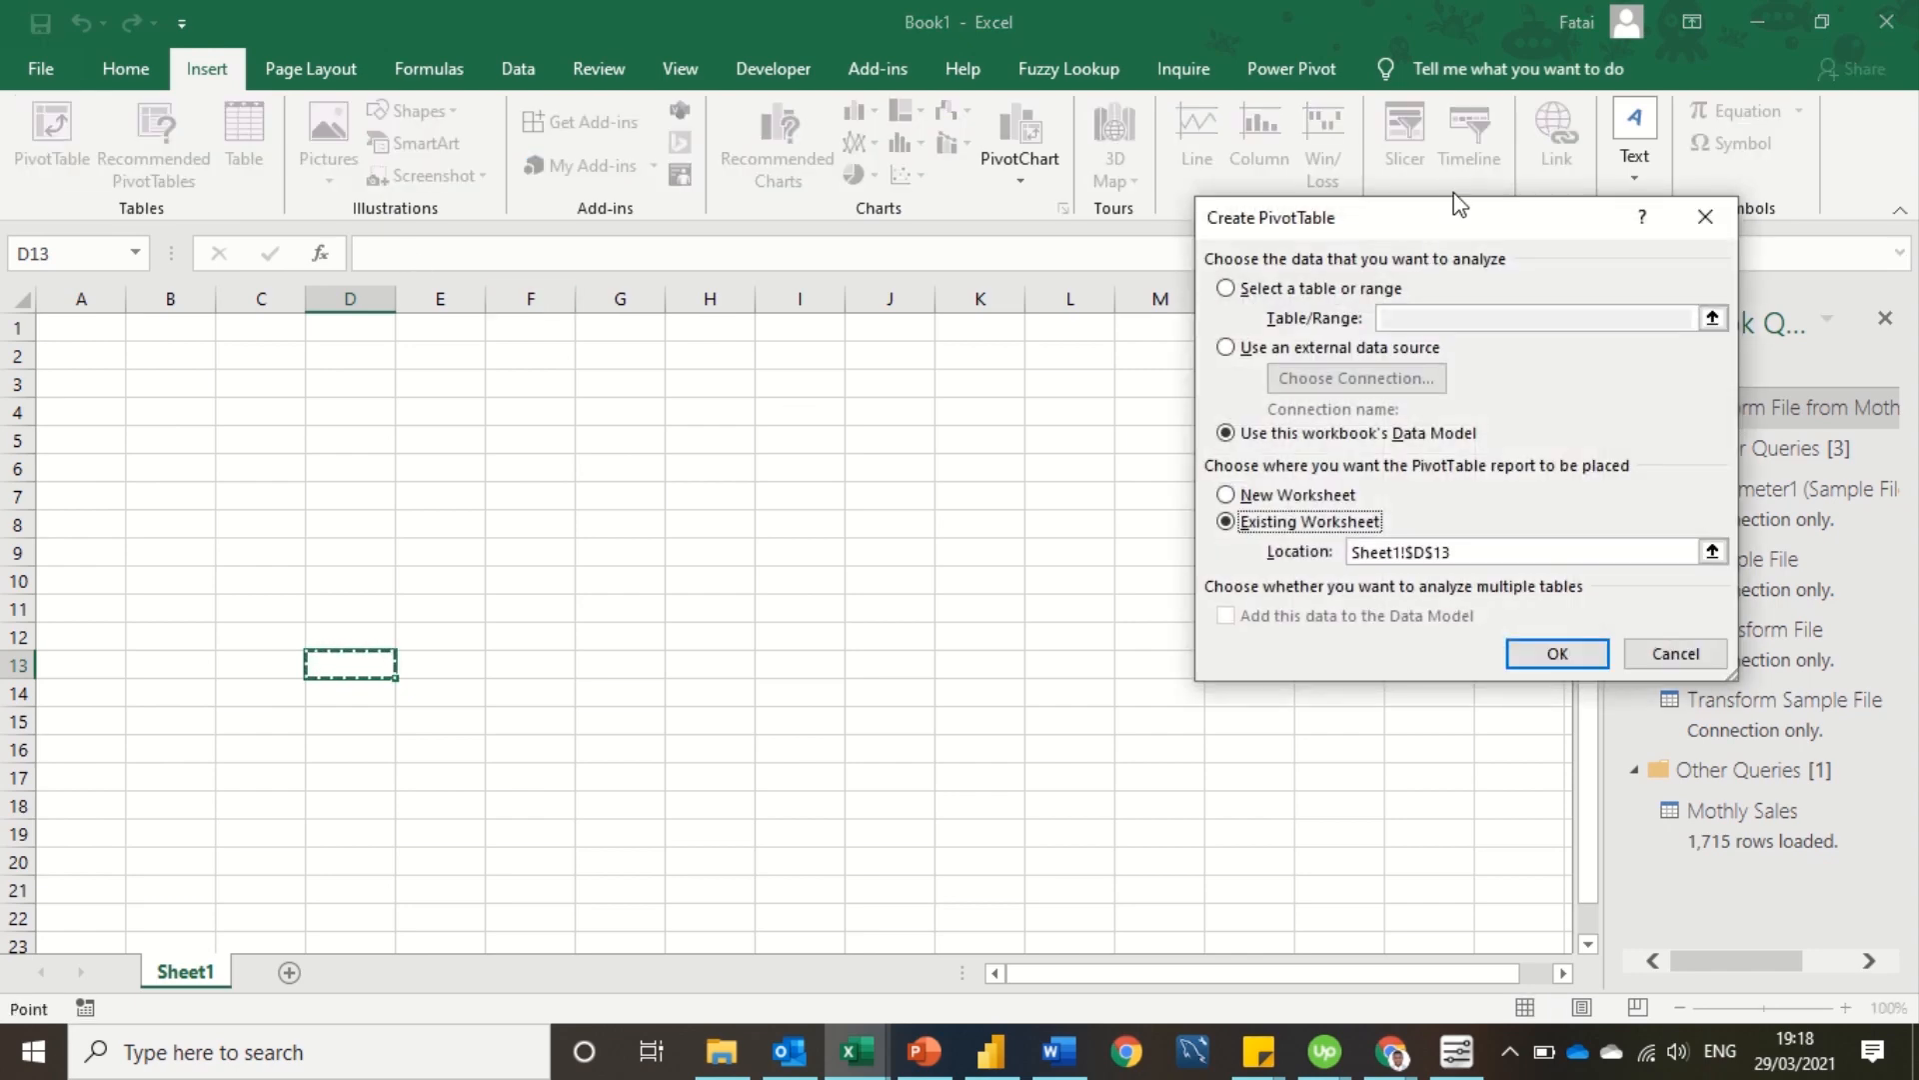
{"action": "left_click_drag", "start_coordinate": [1439, 222], "coordinate": [820, 378]}
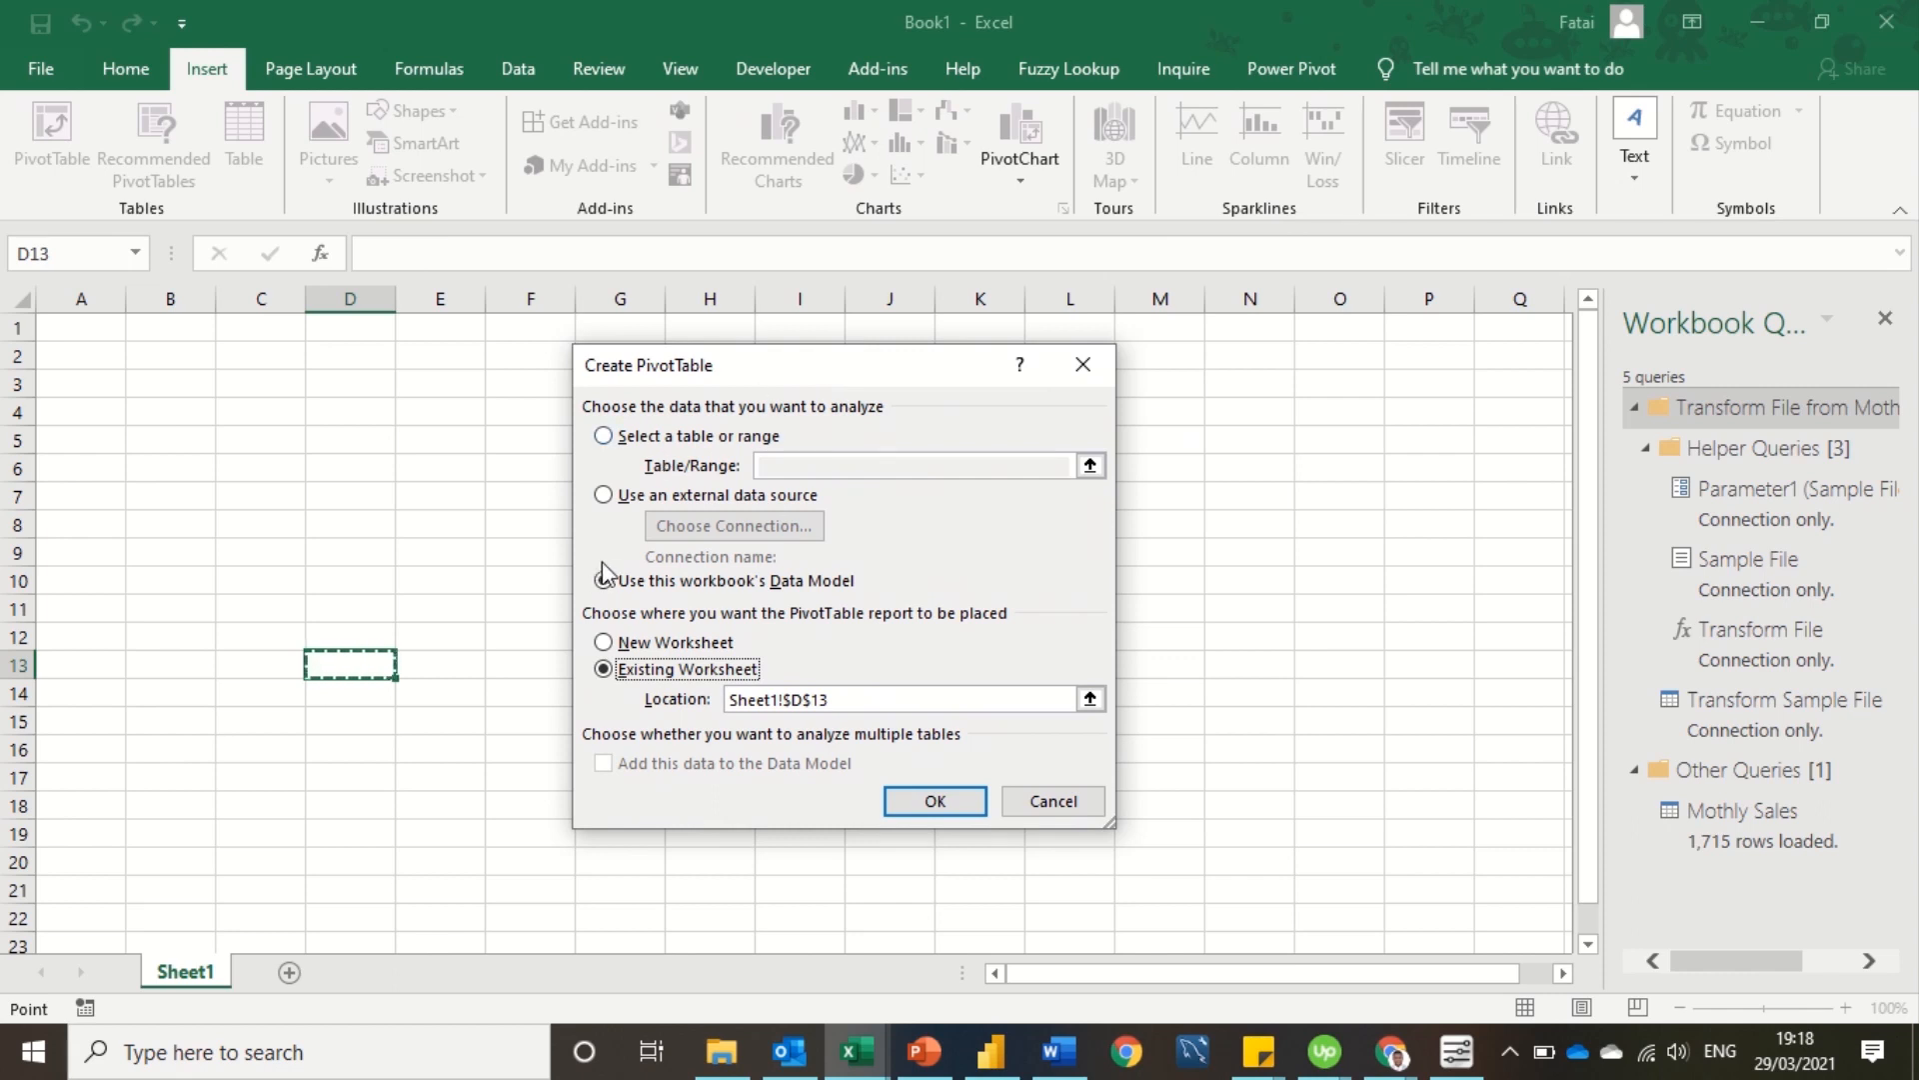
{"action": "left_click", "coordinate": [617, 584]}
{"action": "left_click", "coordinate": [864, 700]}
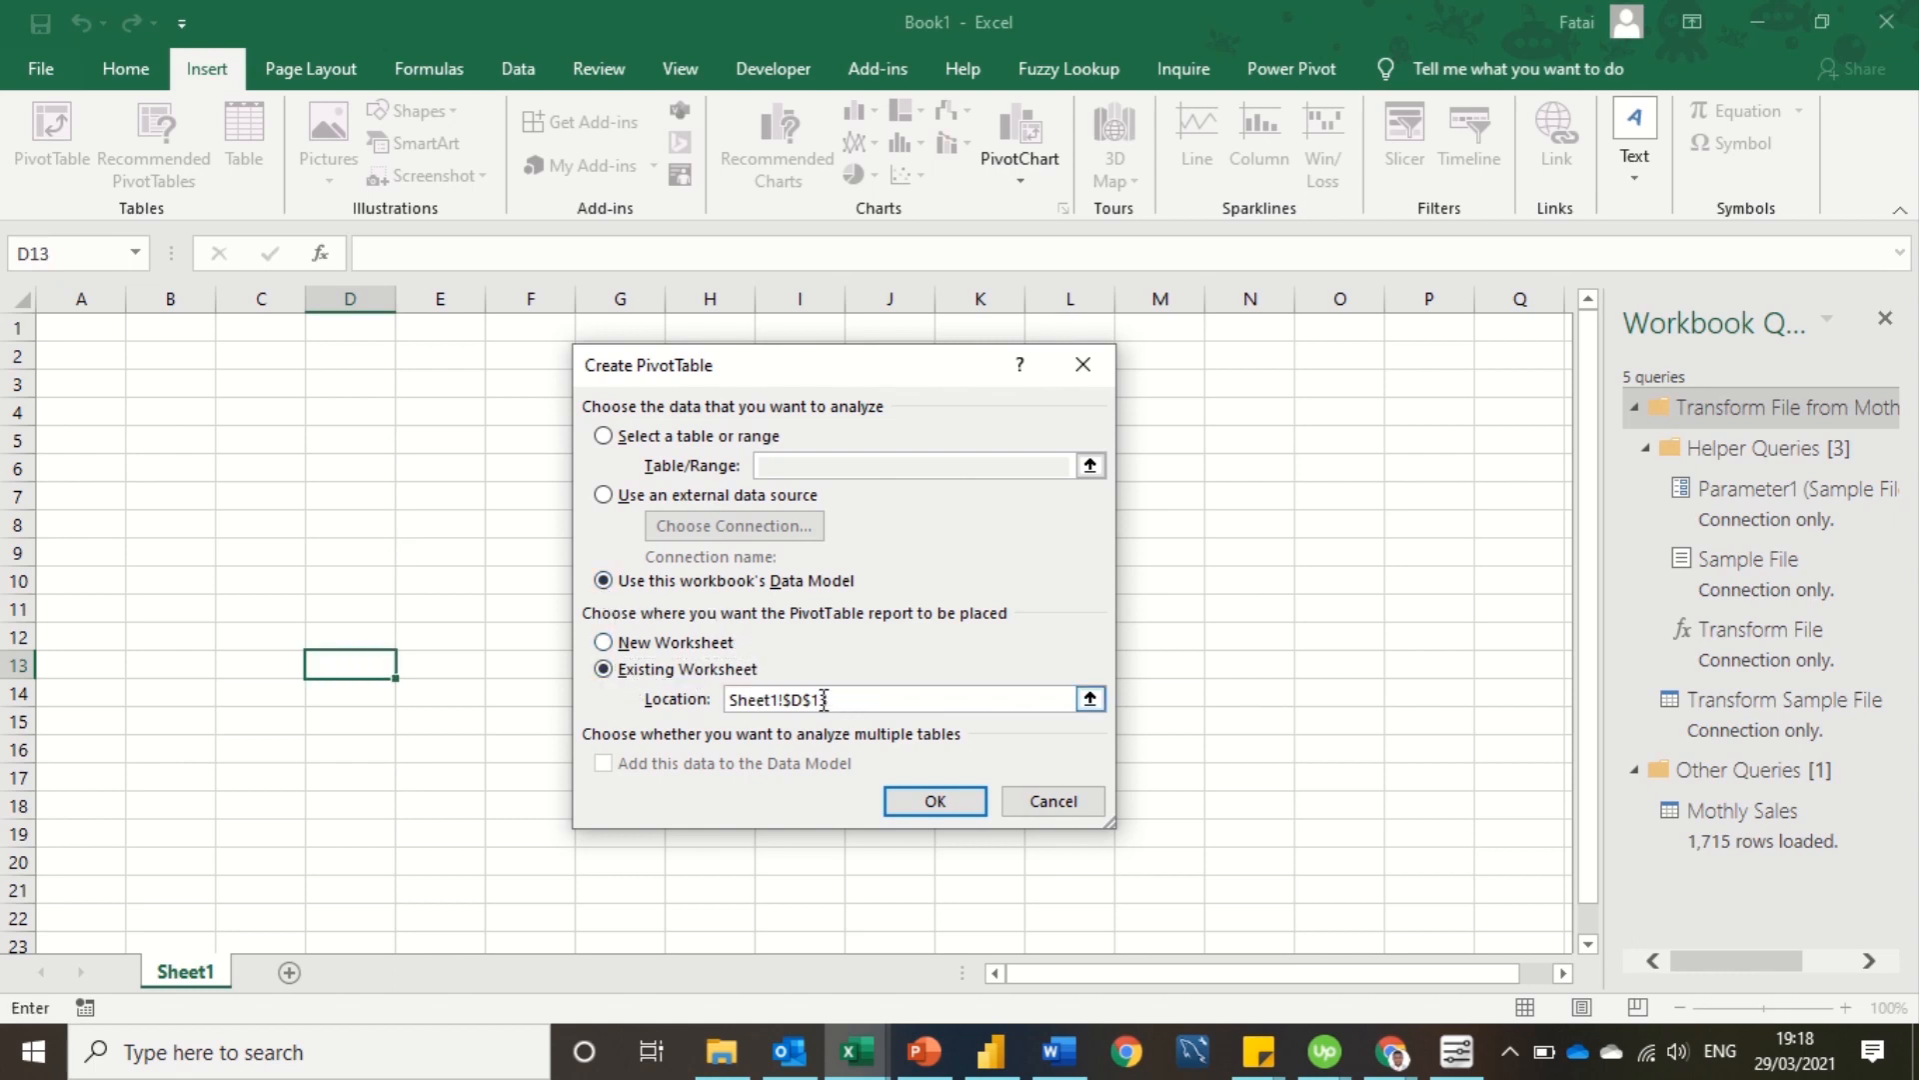
{"action": "left_click_drag", "start_coordinate": [824, 699], "coordinate": [640, 700]}
{"action": "key", "text": "BackSpace"}
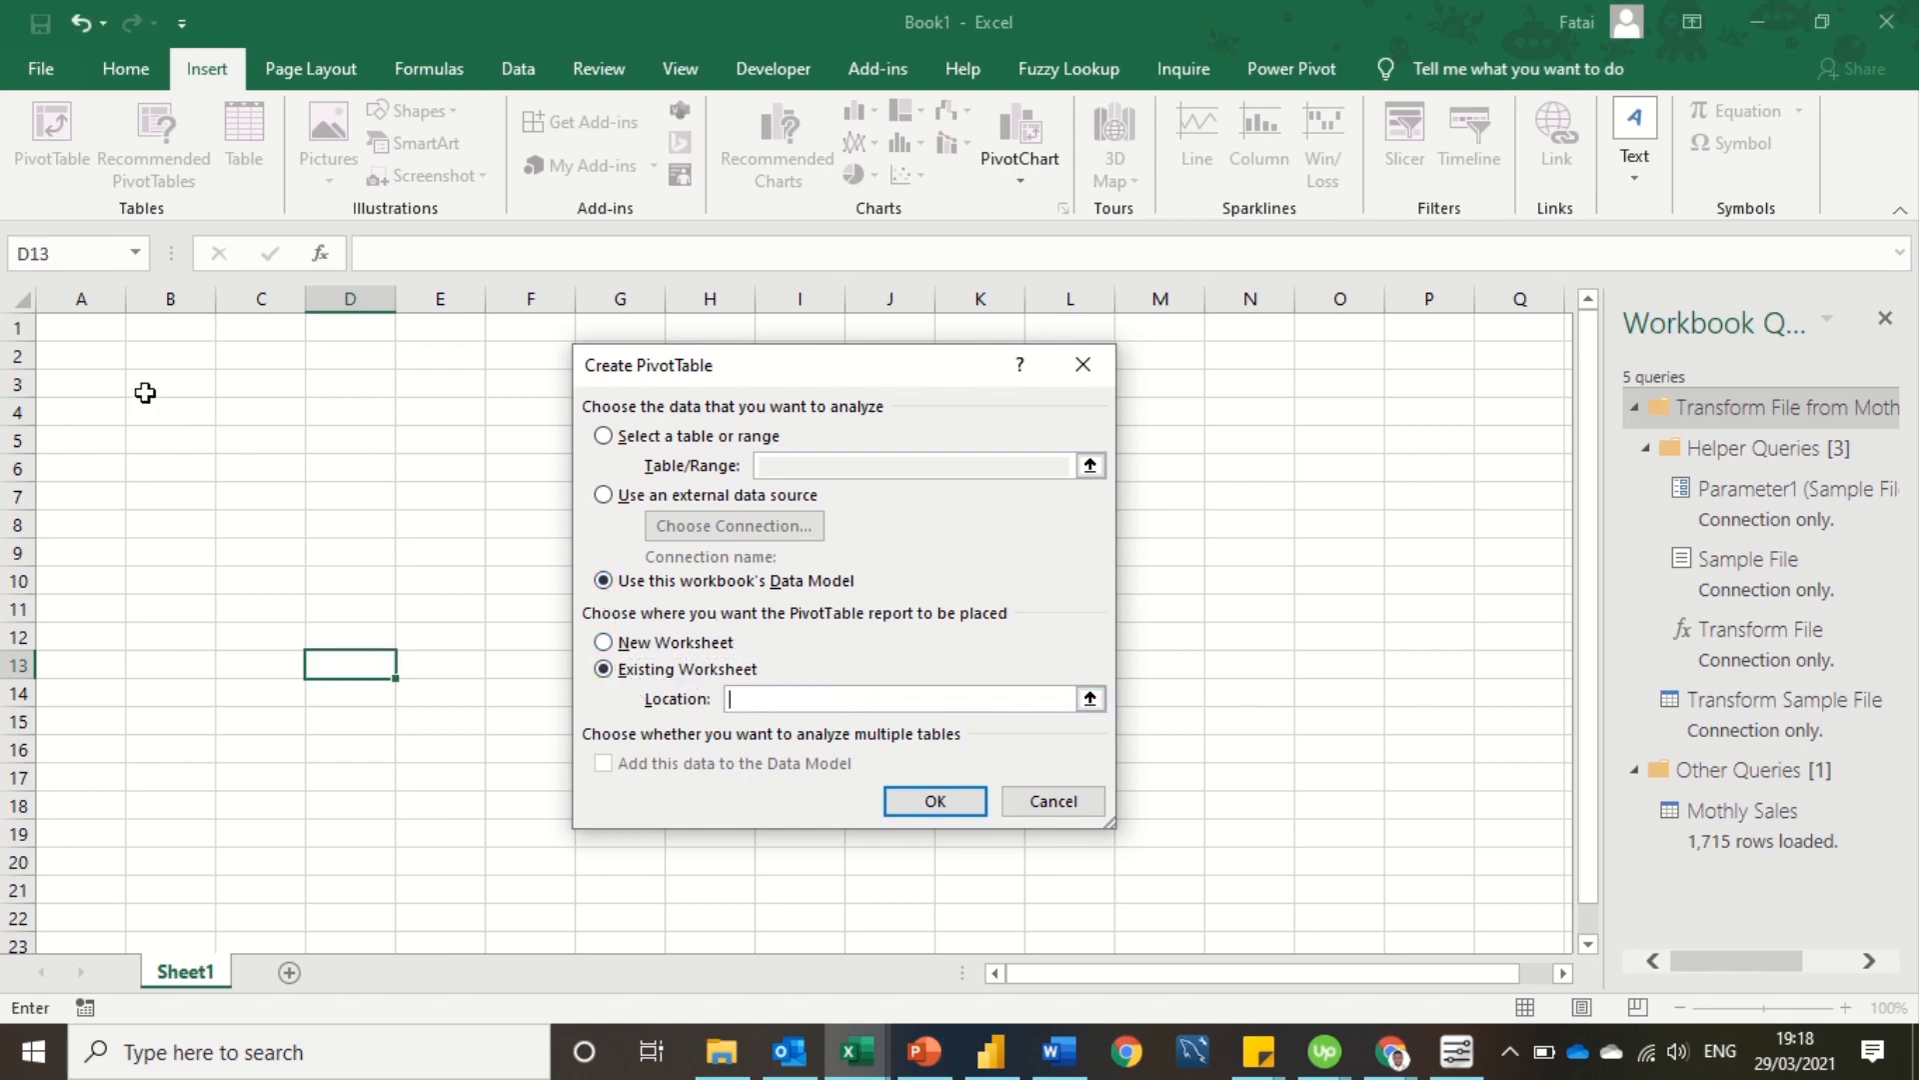
{"action": "left_click", "coordinate": [145, 392]}
{"action": "left_click", "coordinate": [936, 801]}
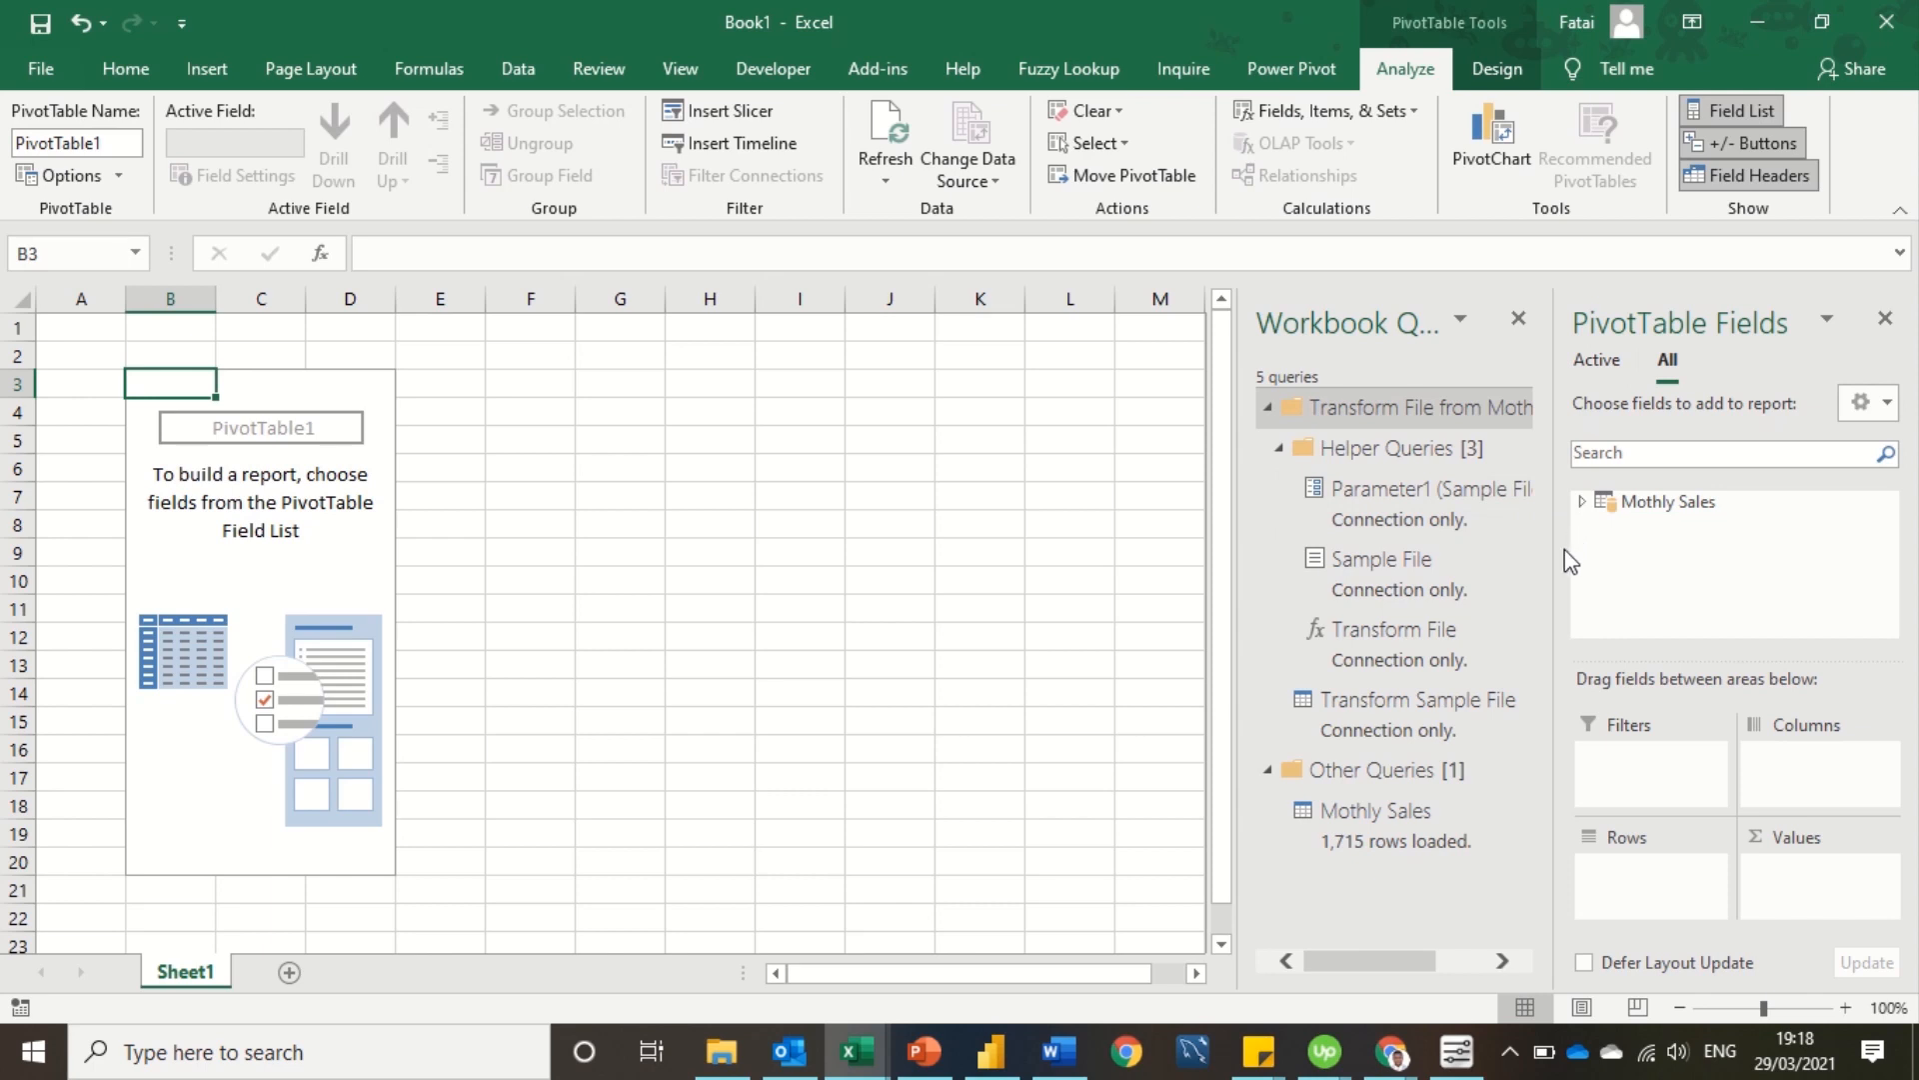
Expand the Mothly Sales table, then add Month to the pivot table's rows and Sales to its values
{"action": "left_click_drag", "start_coordinate": [1565, 559], "coordinate": [1605, 879]}
{"action": "left_click", "coordinate": [1521, 501]}
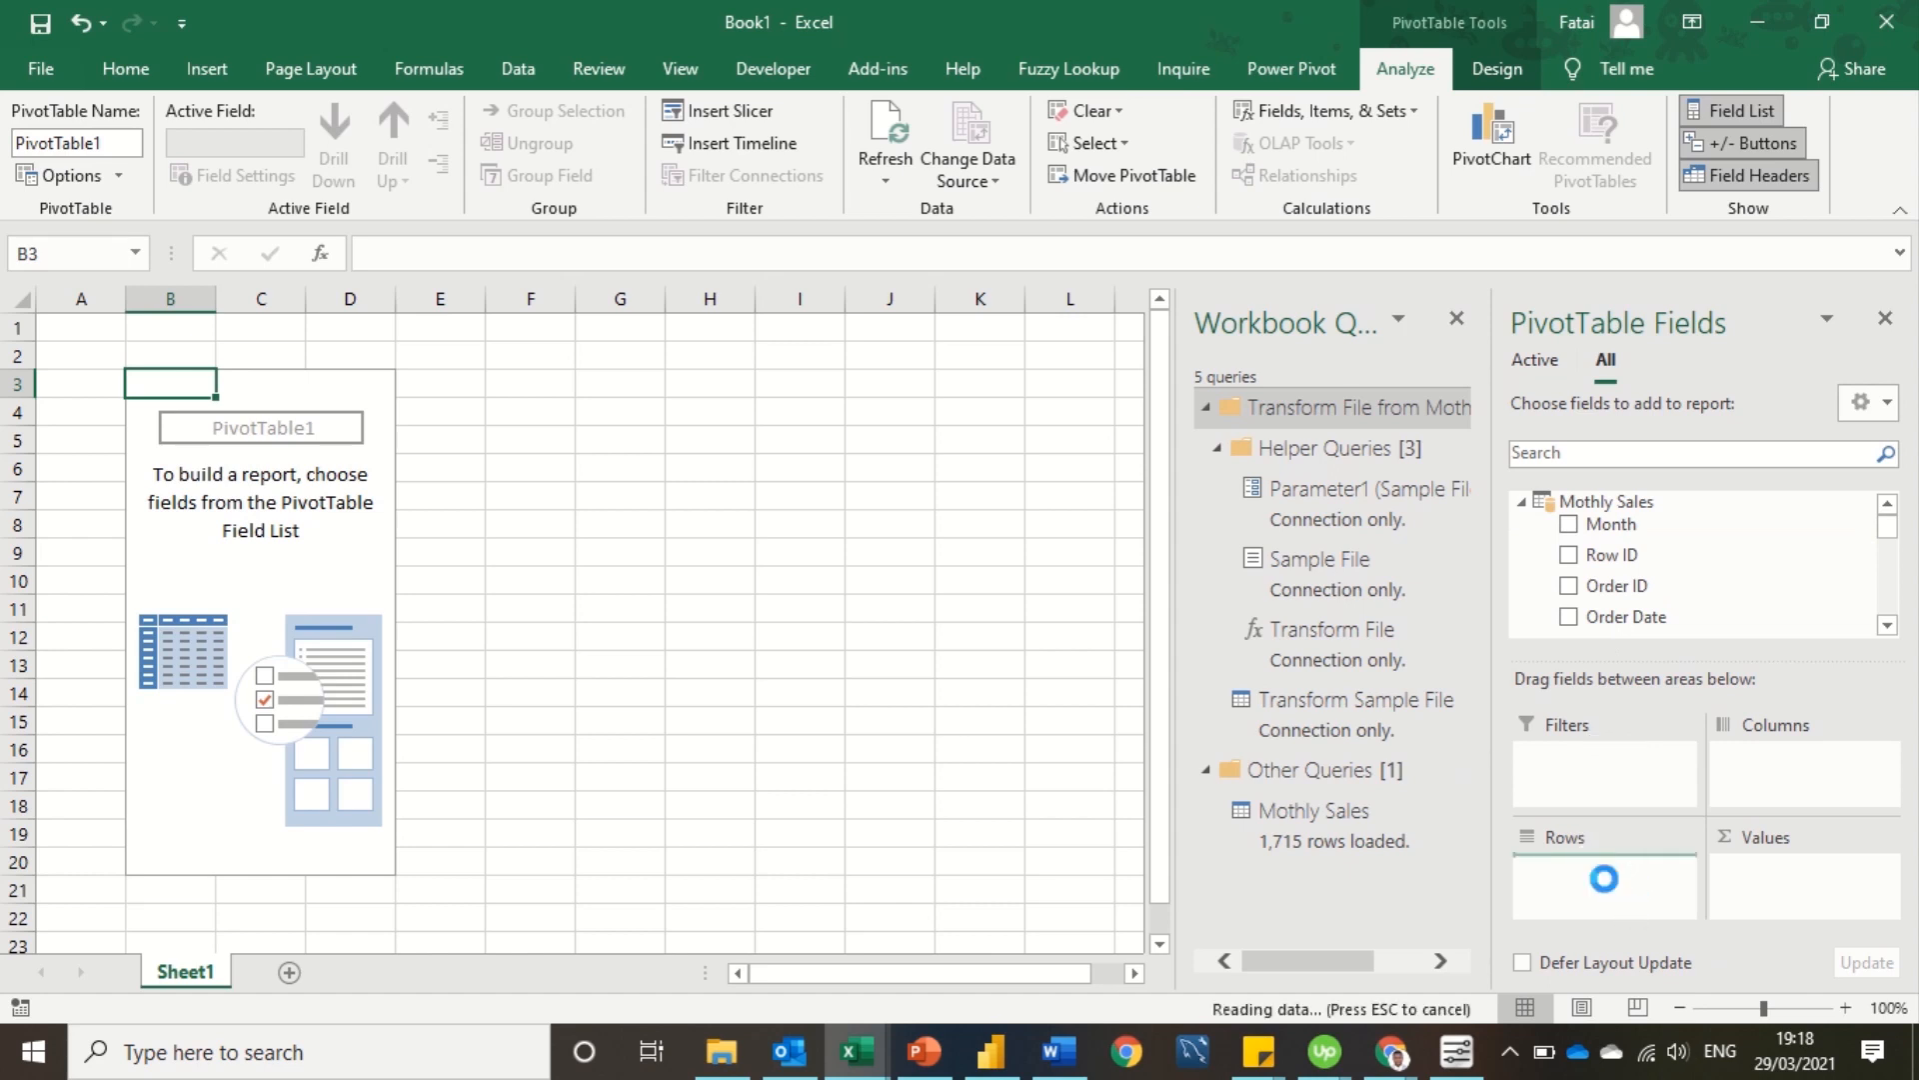
{"action": "left_click", "coordinate": [1887, 626]}
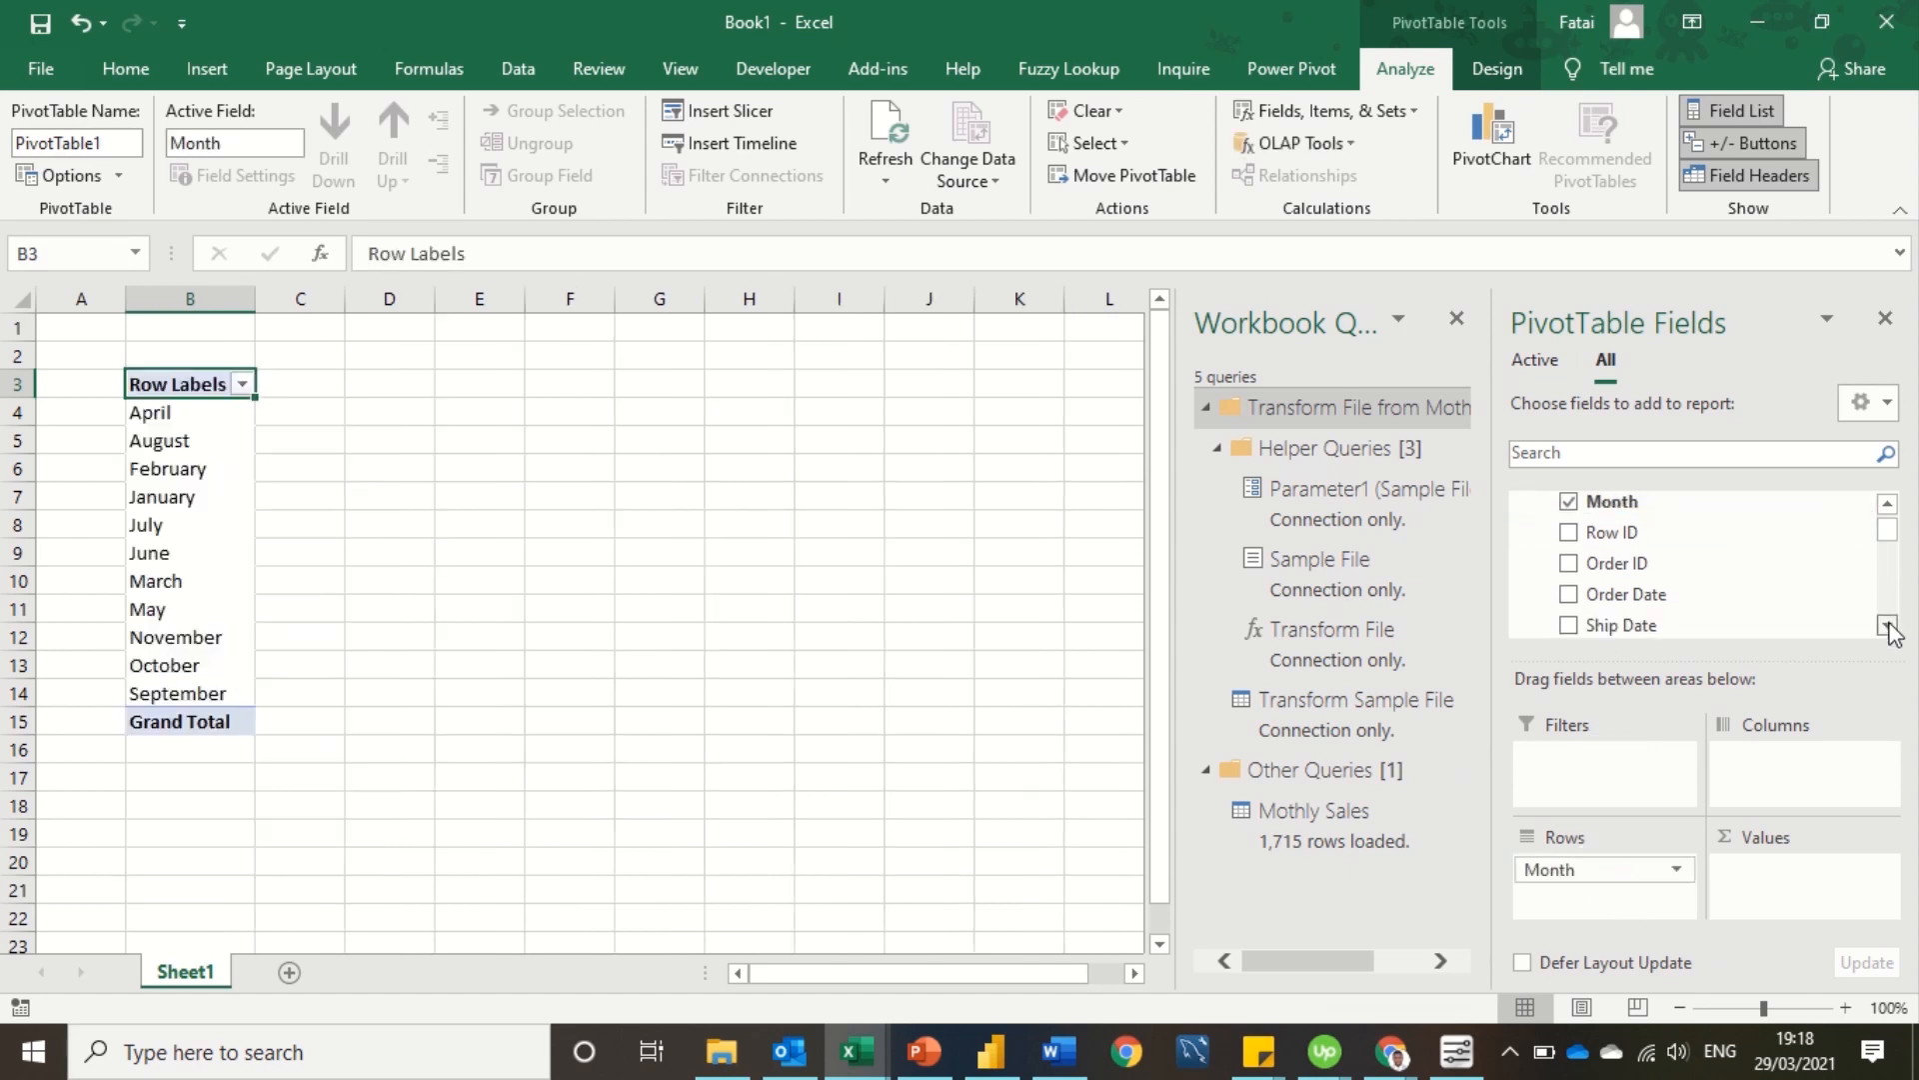
{"action": "left_click", "coordinate": [1888, 626]}
{"action": "left_click", "coordinate": [1888, 626]}
{"action": "left_click", "coordinate": [1888, 625]}
{"action": "left_click", "coordinate": [1887, 626]}
{"action": "left_click", "coordinate": [1887, 626]}
{"action": "left_click", "coordinate": [1887, 626]}
{"action": "left_click", "coordinate": [1887, 625]}
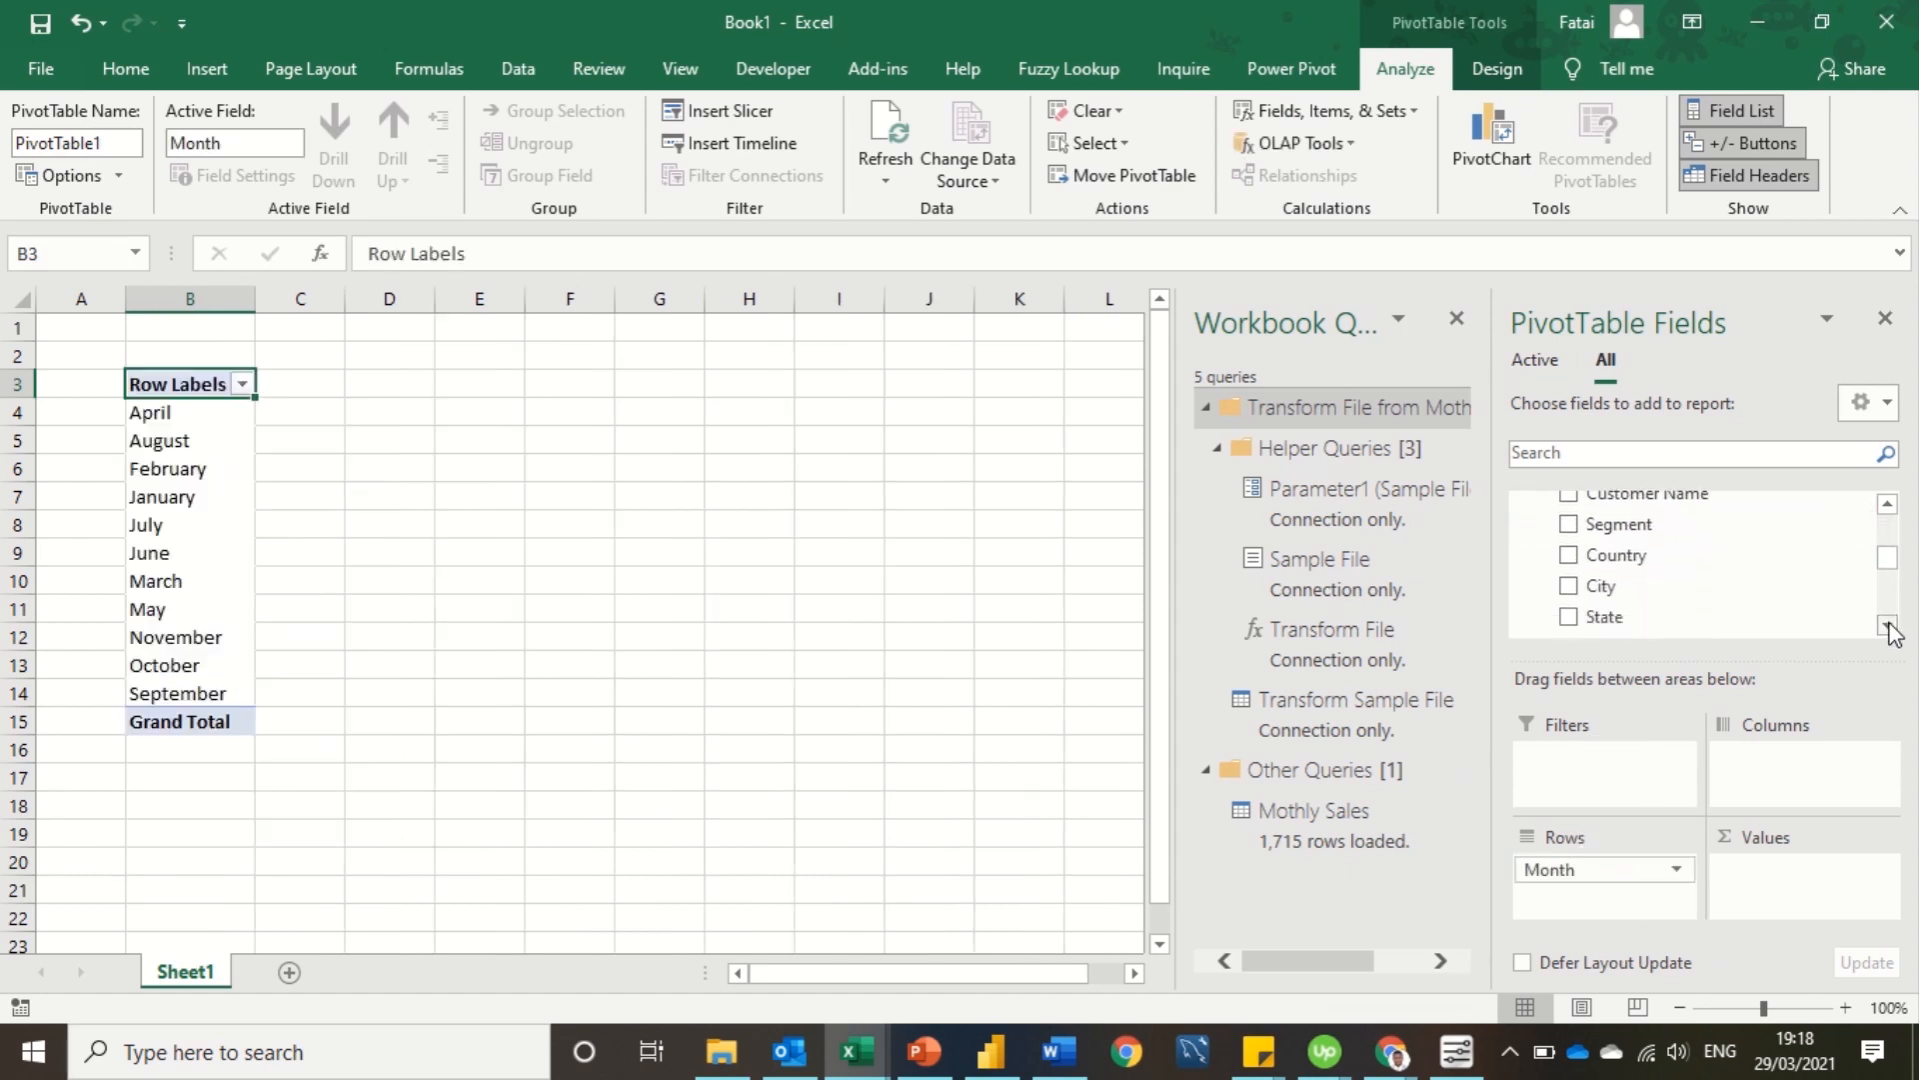
{"action": "left_click", "coordinate": [1887, 626]}
{"action": "left_click", "coordinate": [1887, 626]}
{"action": "left_click", "coordinate": [1887, 626]}
{"action": "left_click", "coordinate": [1887, 626]}
{"action": "left_click", "coordinate": [1887, 626]}
{"action": "left_click", "coordinate": [1887, 626]}
{"action": "left_click", "coordinate": [1888, 626]}
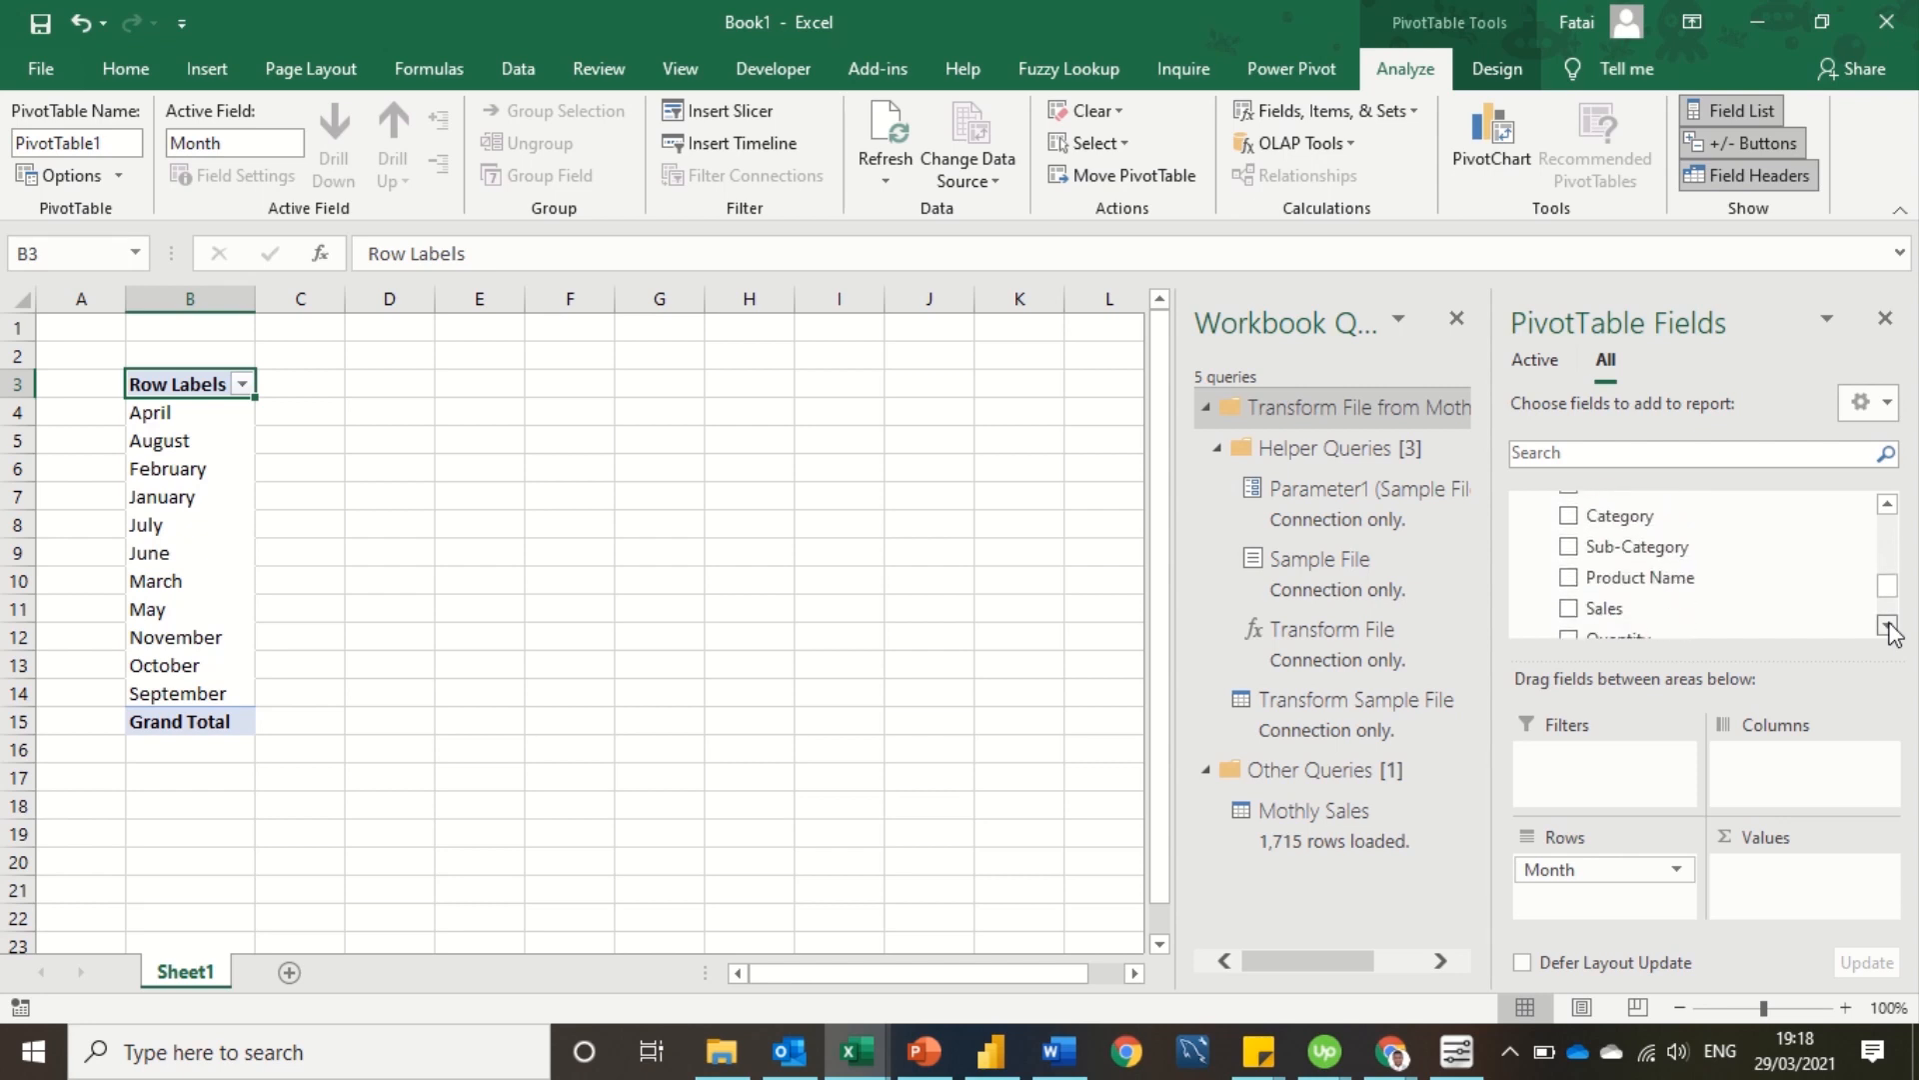
{"action": "left_click", "coordinate": [1887, 625]}
{"action": "left_click", "coordinate": [1888, 625]}
{"action": "left_click_drag", "start_coordinate": [1670, 561], "coordinate": [1777, 866]}
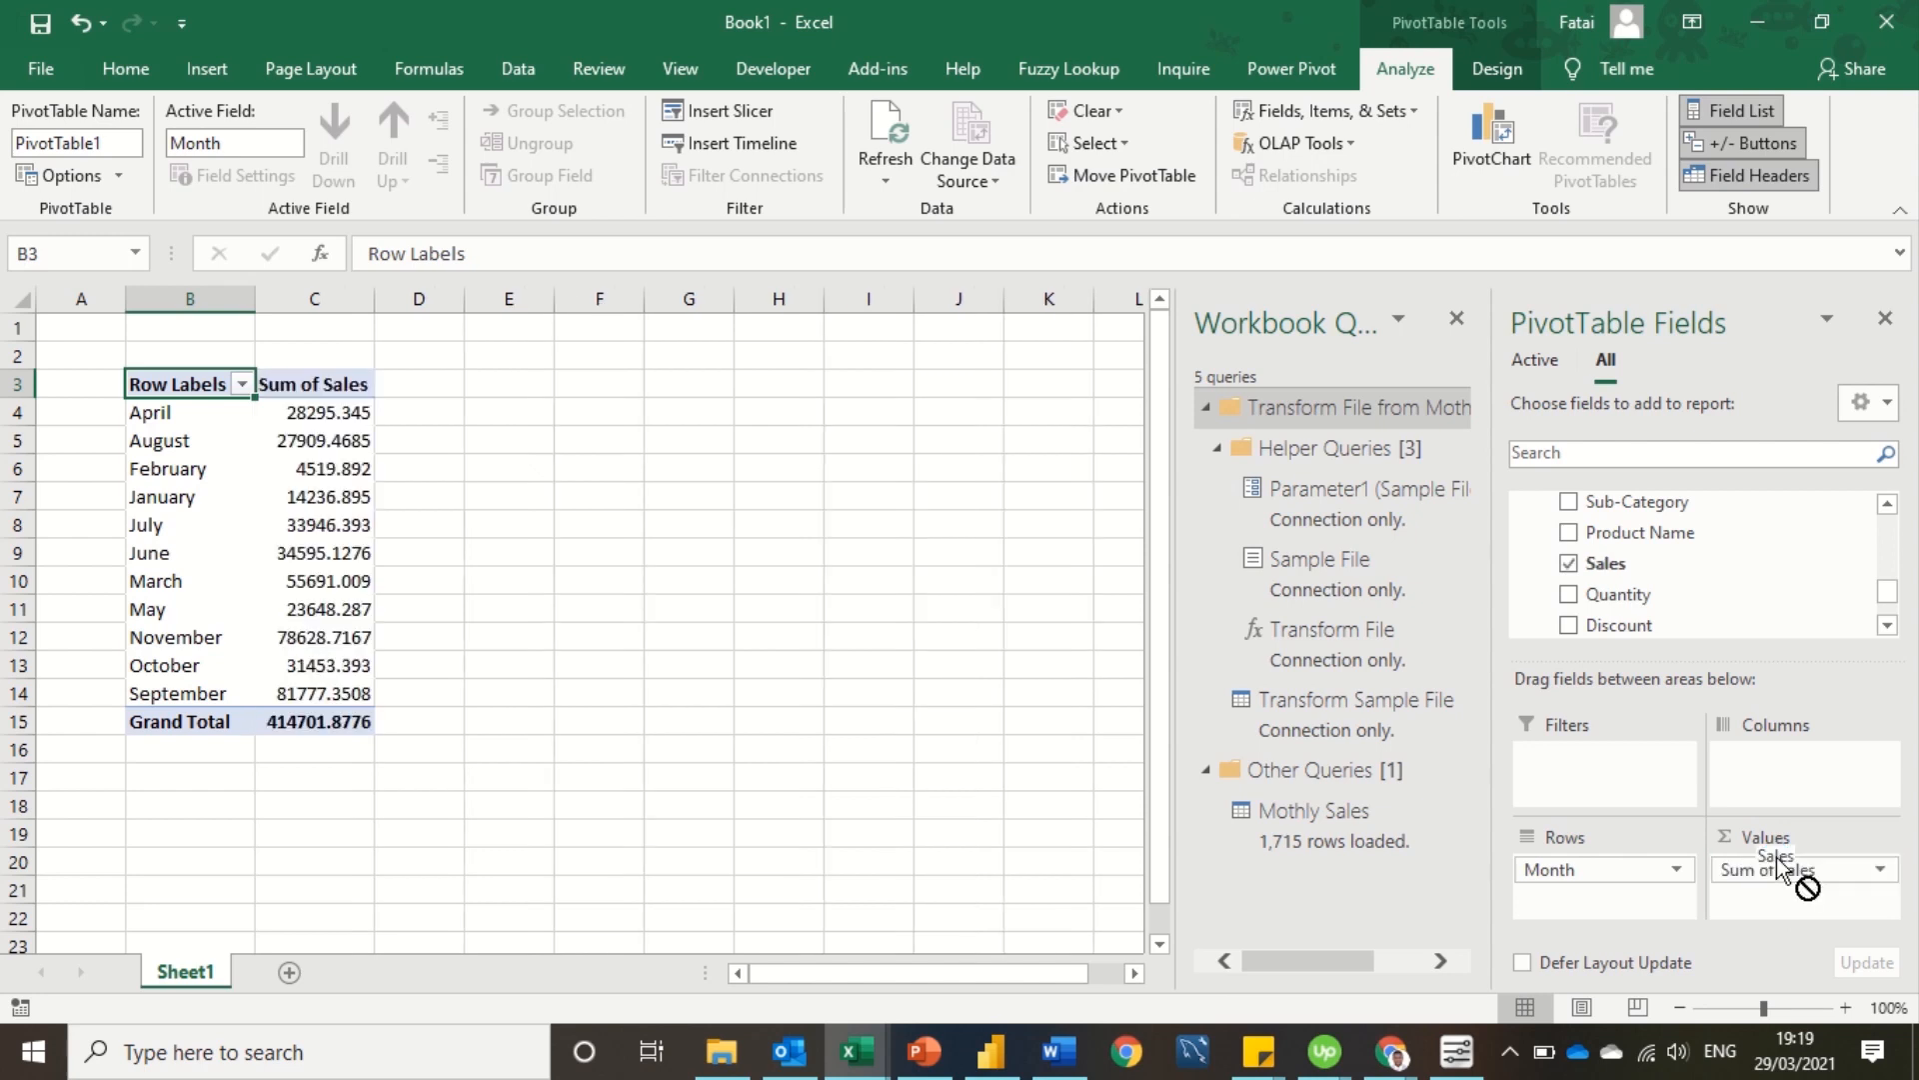
Add the Profit Margin field to the pivot table's values below Sum of Sales
{"action": "left_click", "coordinate": [1888, 626]}
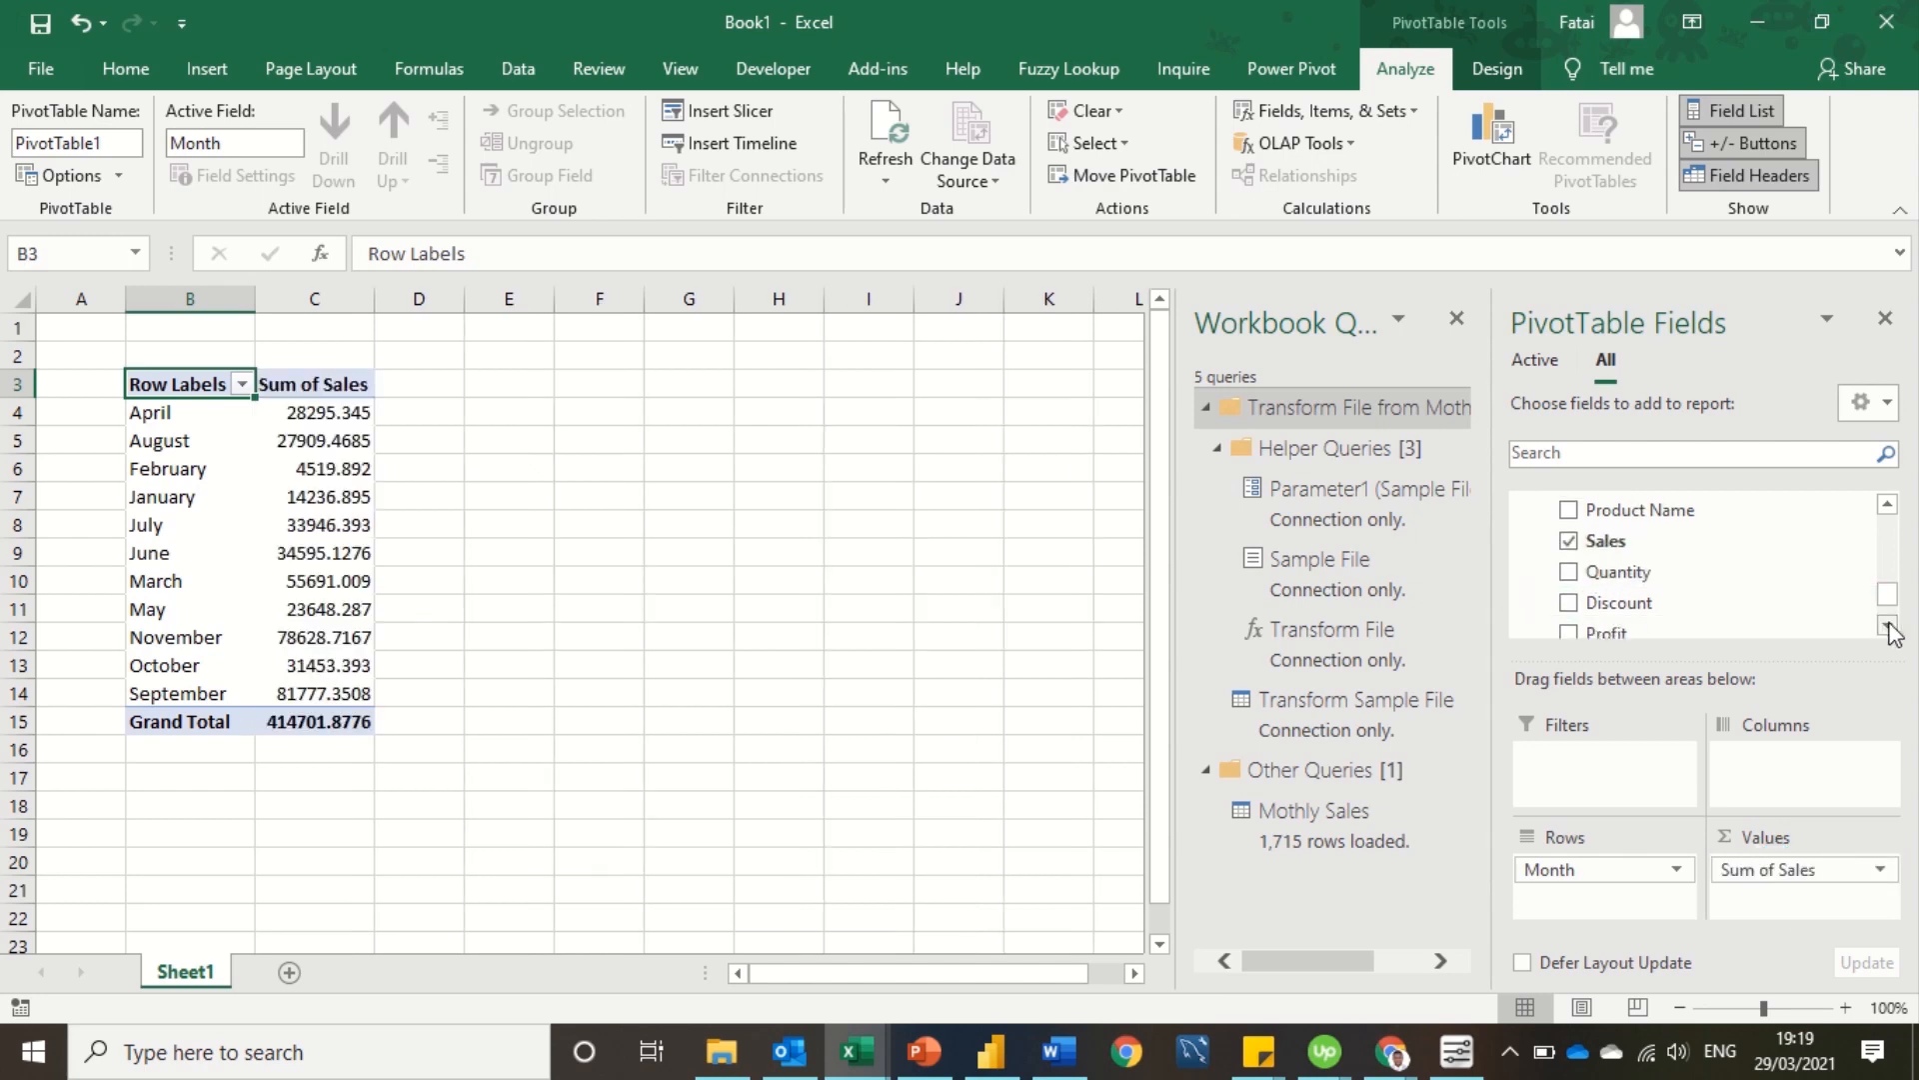
{"action": "left_click", "coordinate": [1888, 626]}
{"action": "left_click", "coordinate": [1887, 626]}
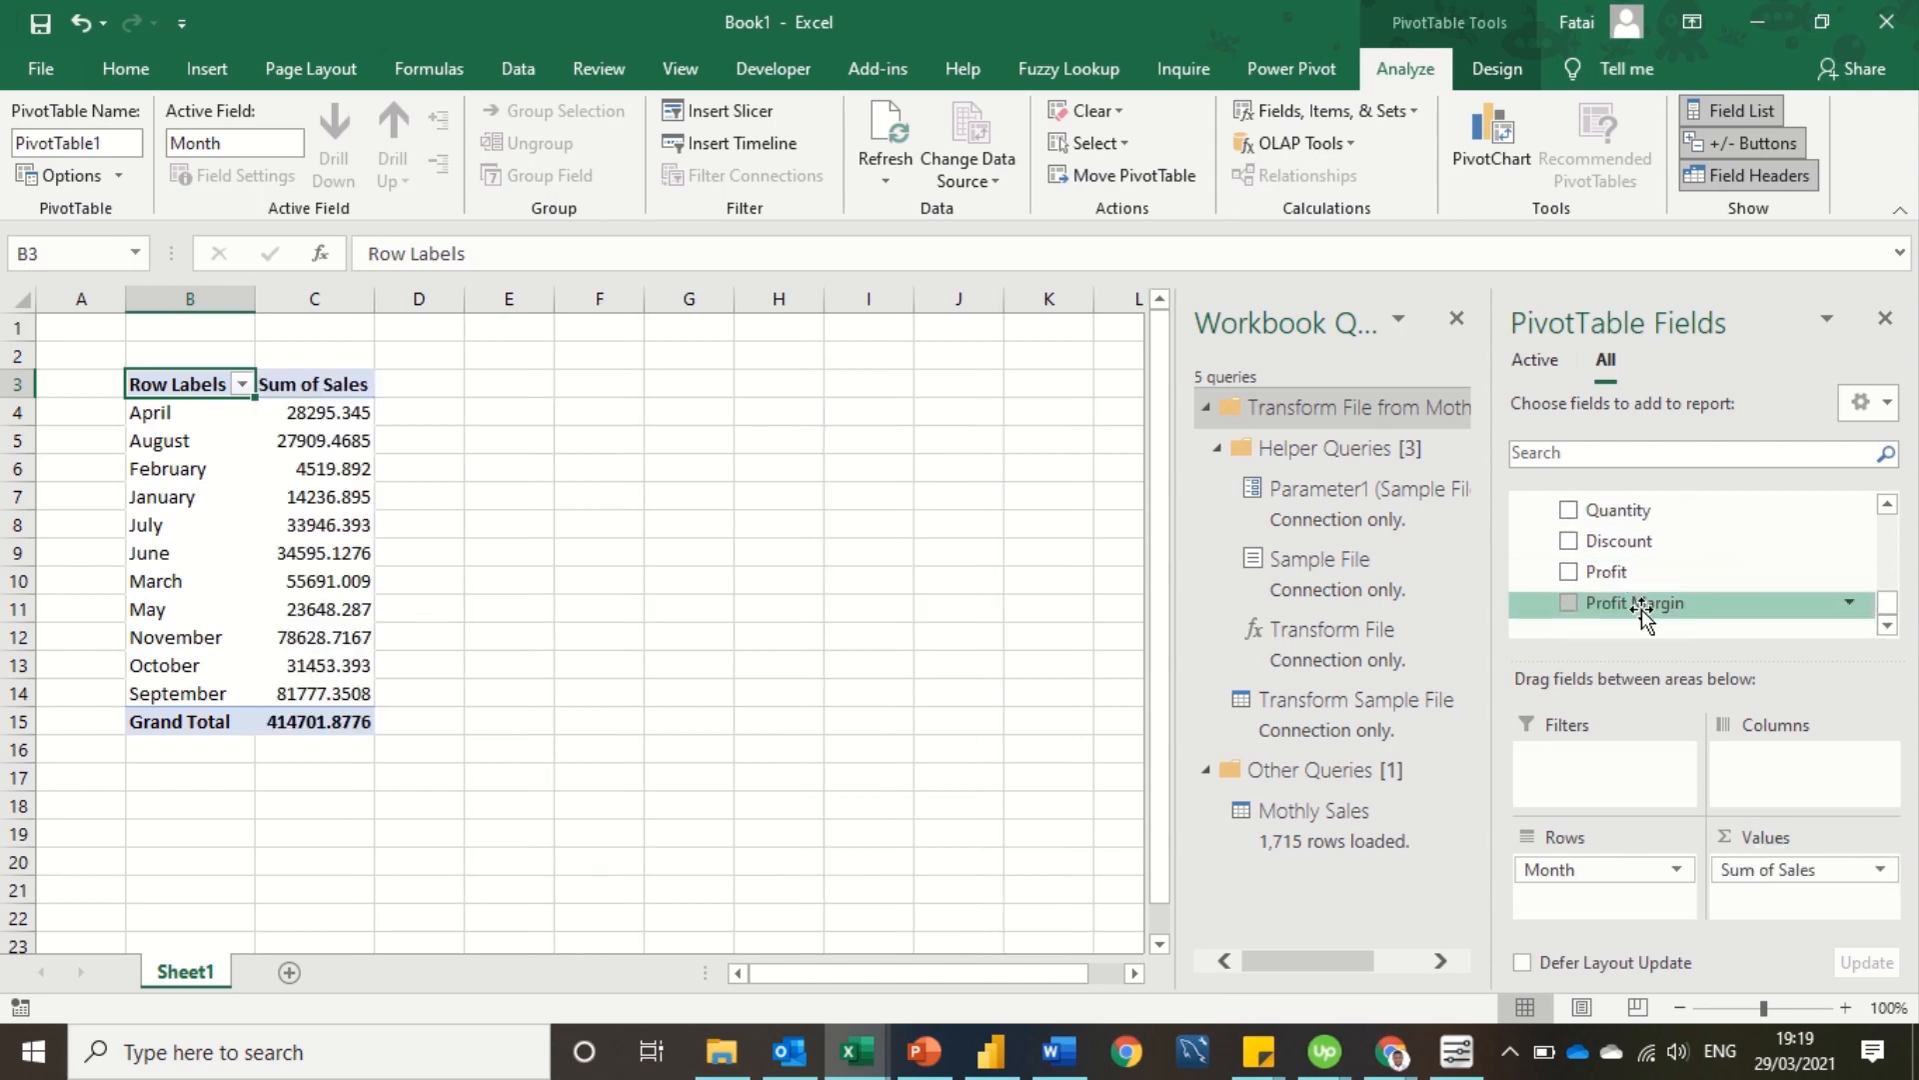
{"action": "left_click_drag", "start_coordinate": [1639, 609], "coordinate": [1805, 913]}
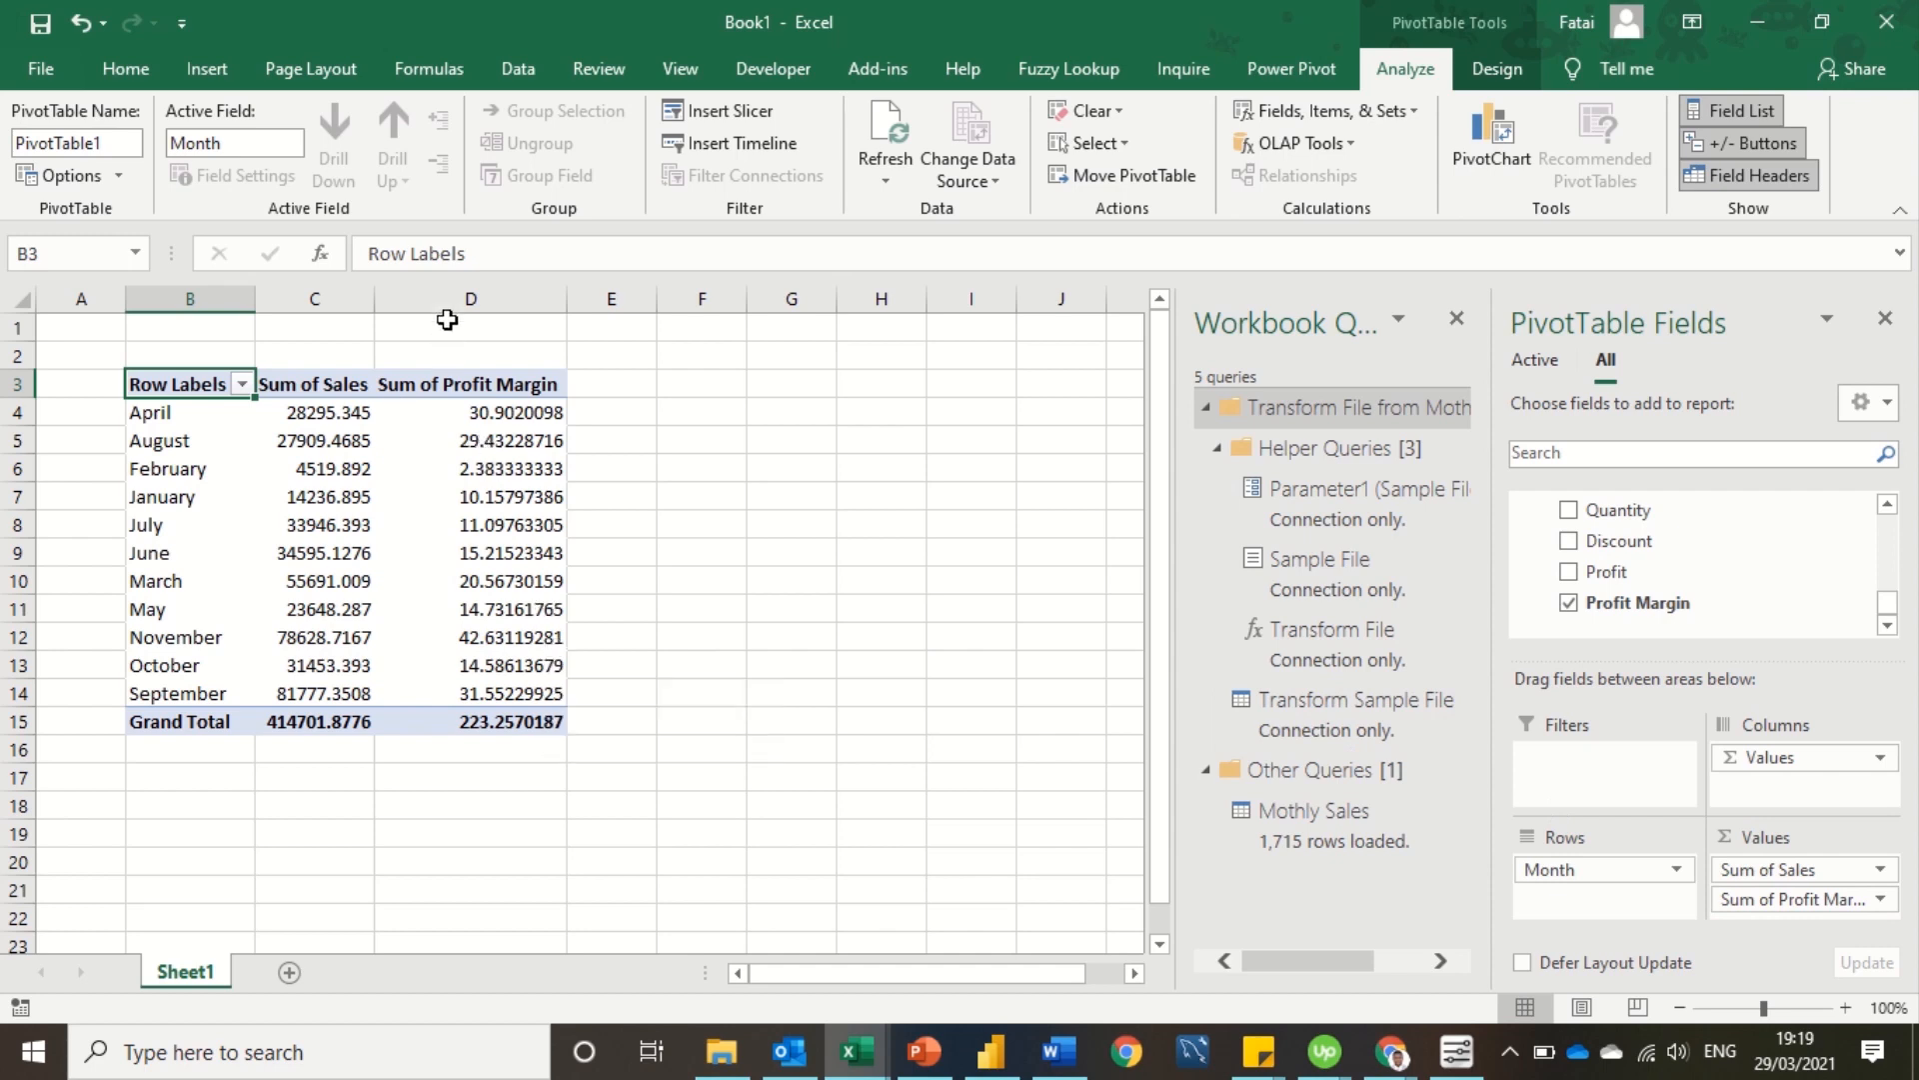
Format the pivot table's Profit Margin values, including the grand total, as percentages
{"action": "left_click_drag", "start_coordinate": [470, 411], "coordinate": [474, 718]}
{"action": "left_click", "coordinate": [123, 68]}
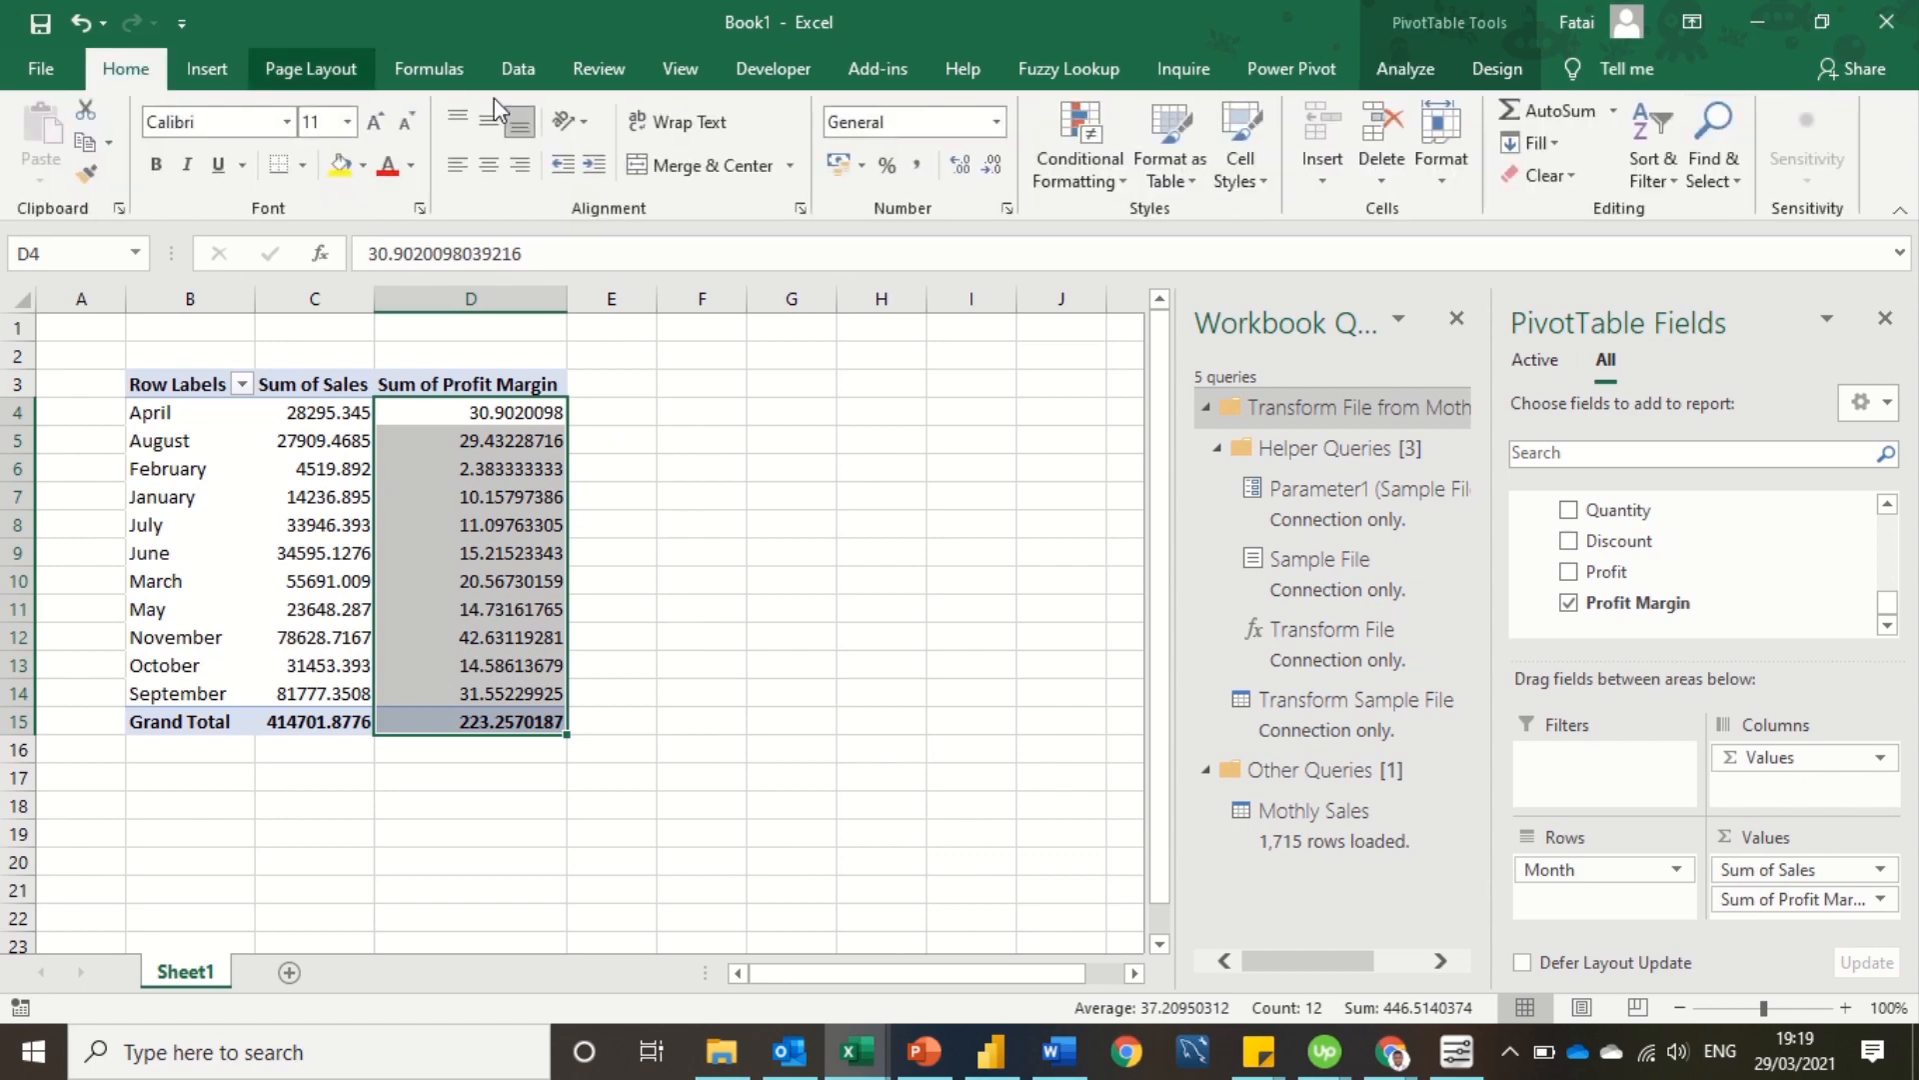
{"action": "left_click", "coordinate": [885, 162]}
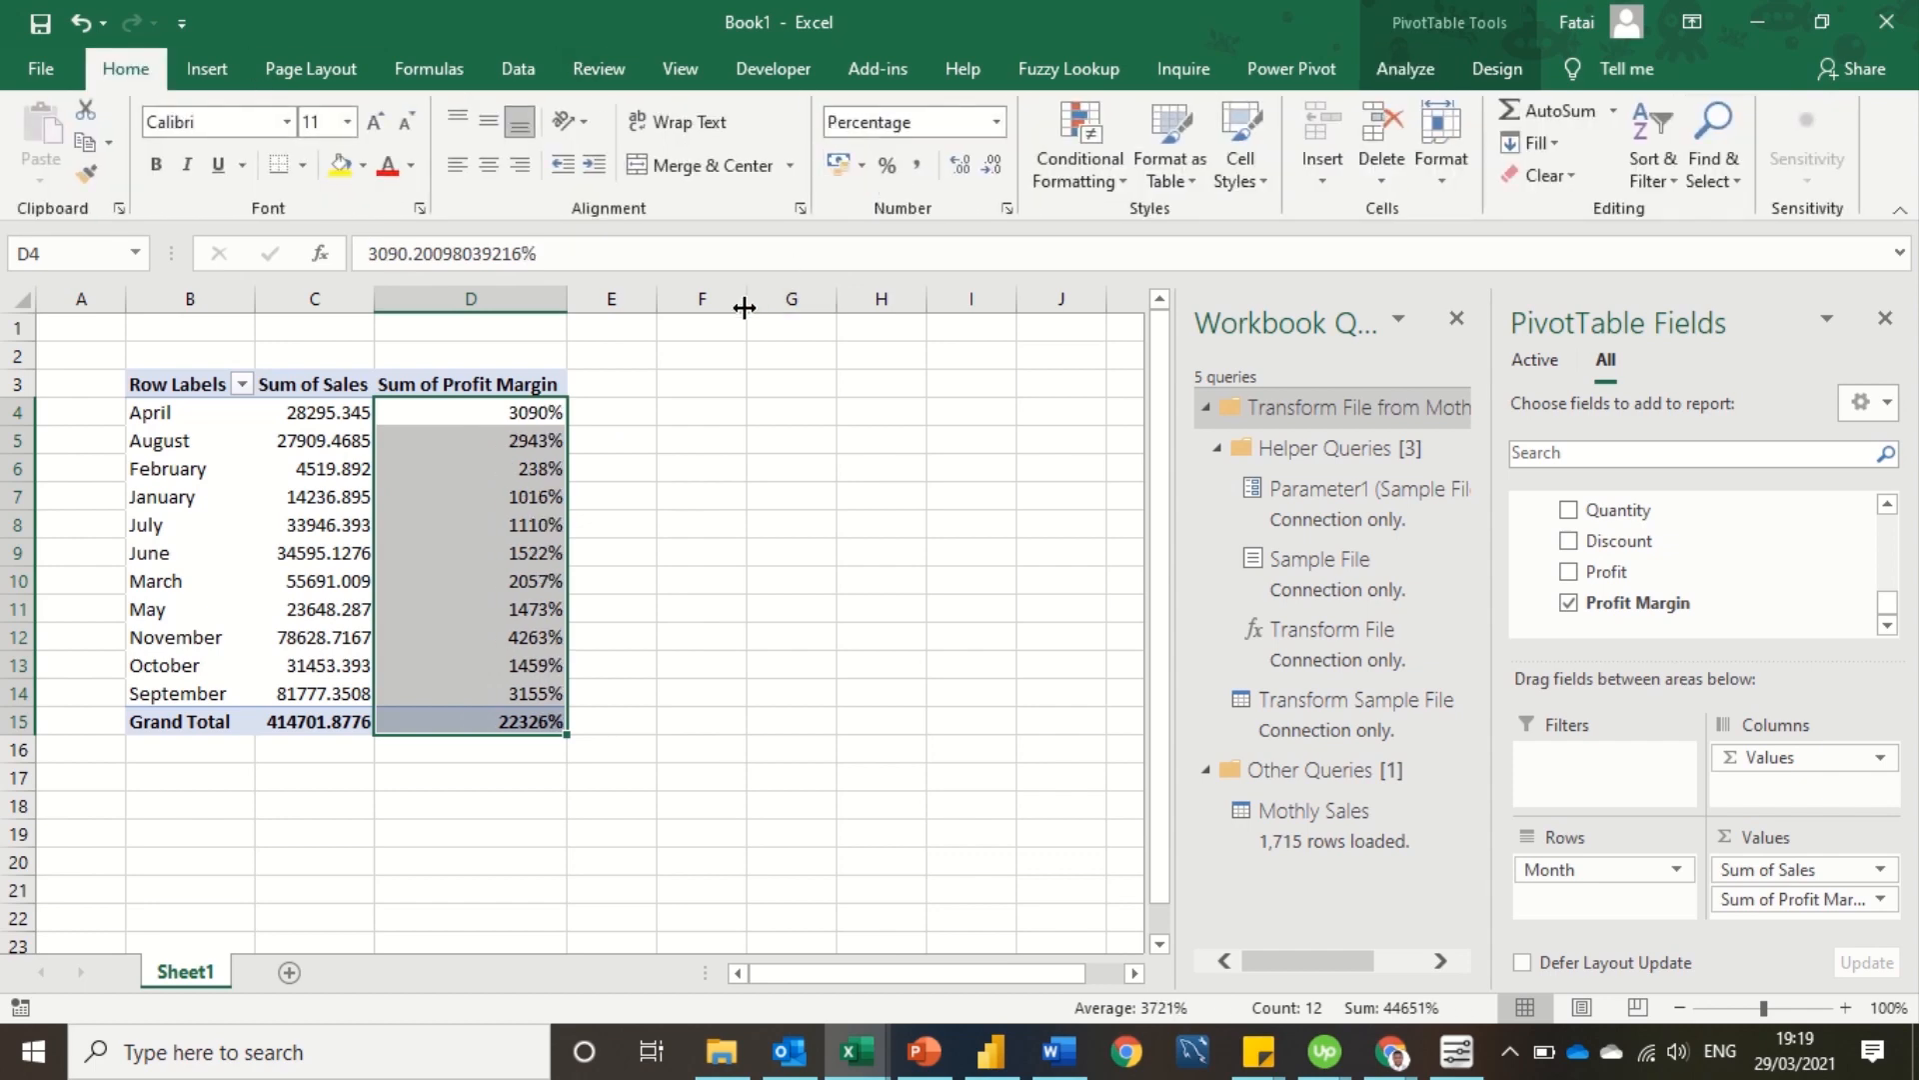
{"action": "mouse_move", "coordinate": [541, 420]}
{"action": "left_click", "coordinate": [464, 446]}
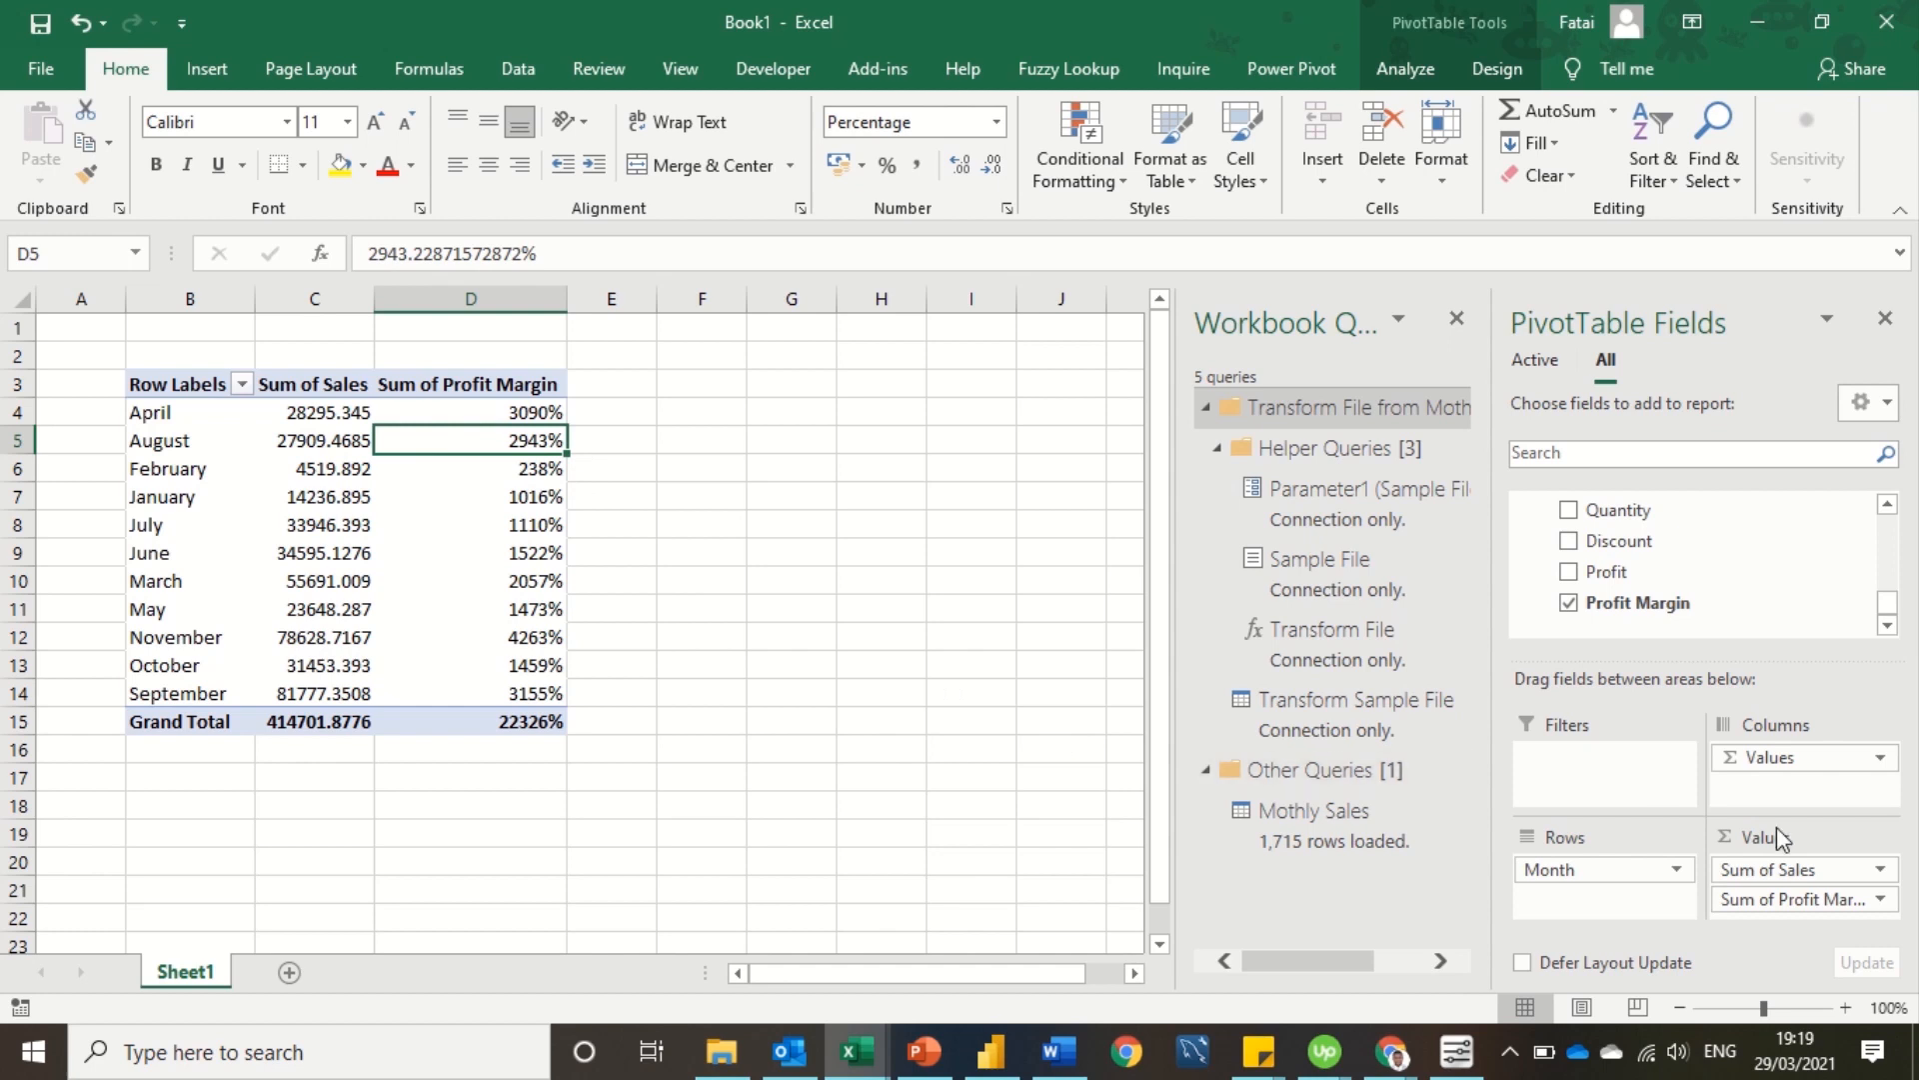
Change the Profit Margin value field to summarize by Average
{"action": "left_click", "coordinate": [1880, 900]}
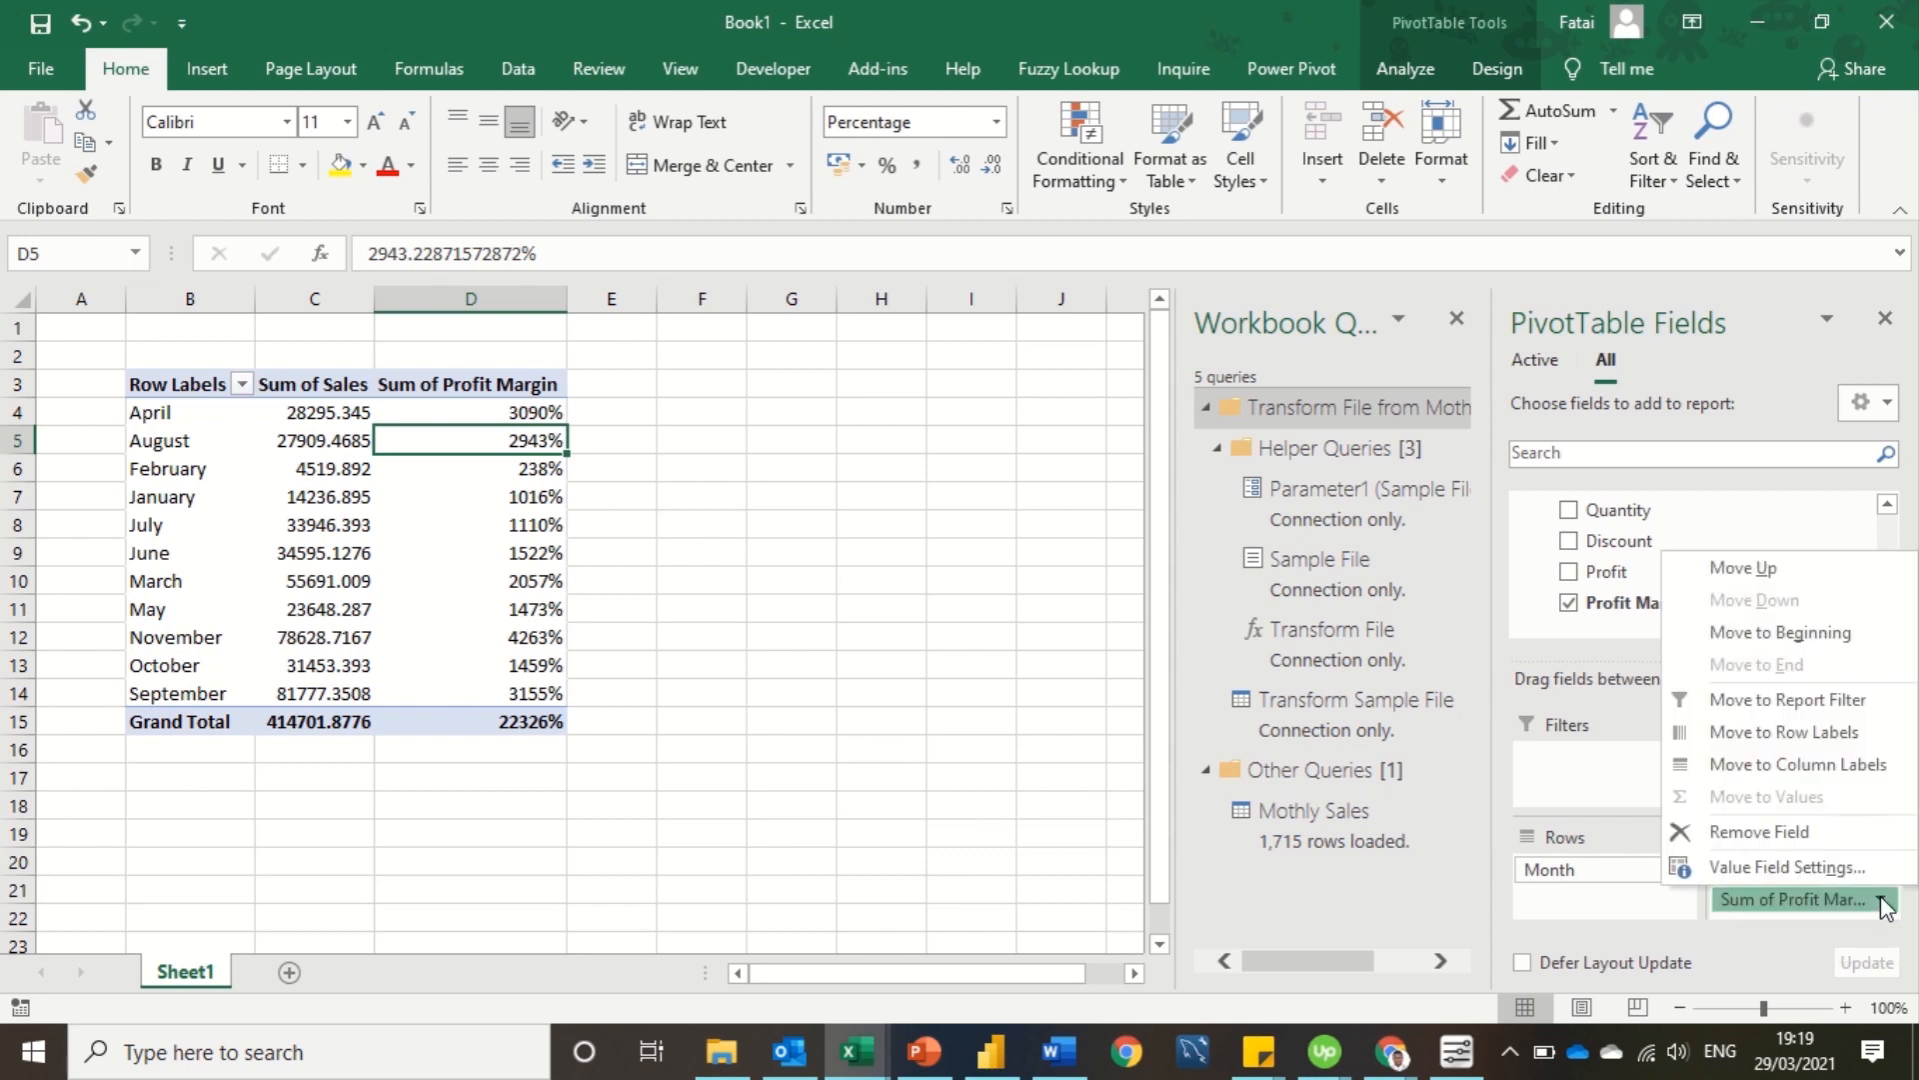
{"action": "left_click", "coordinate": [1784, 868]}
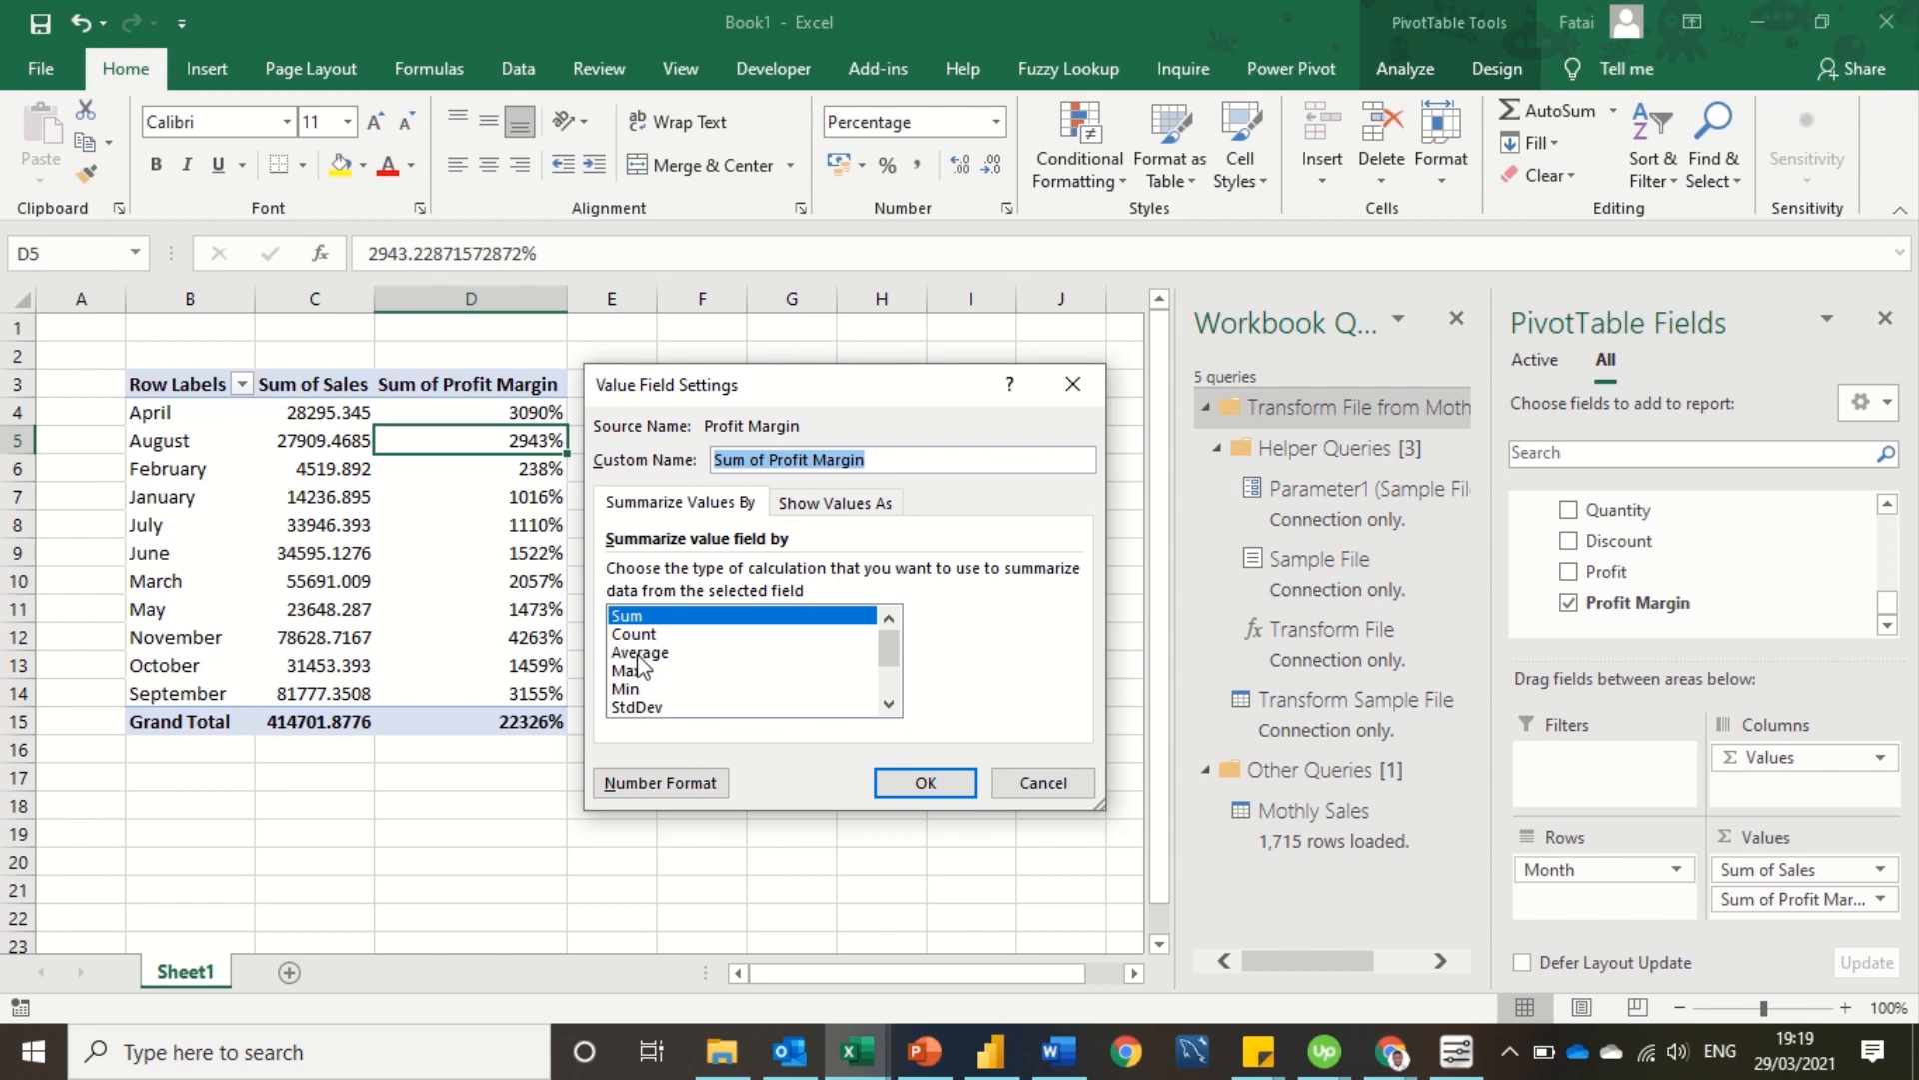
{"action": "left_click", "coordinate": [639, 653]}
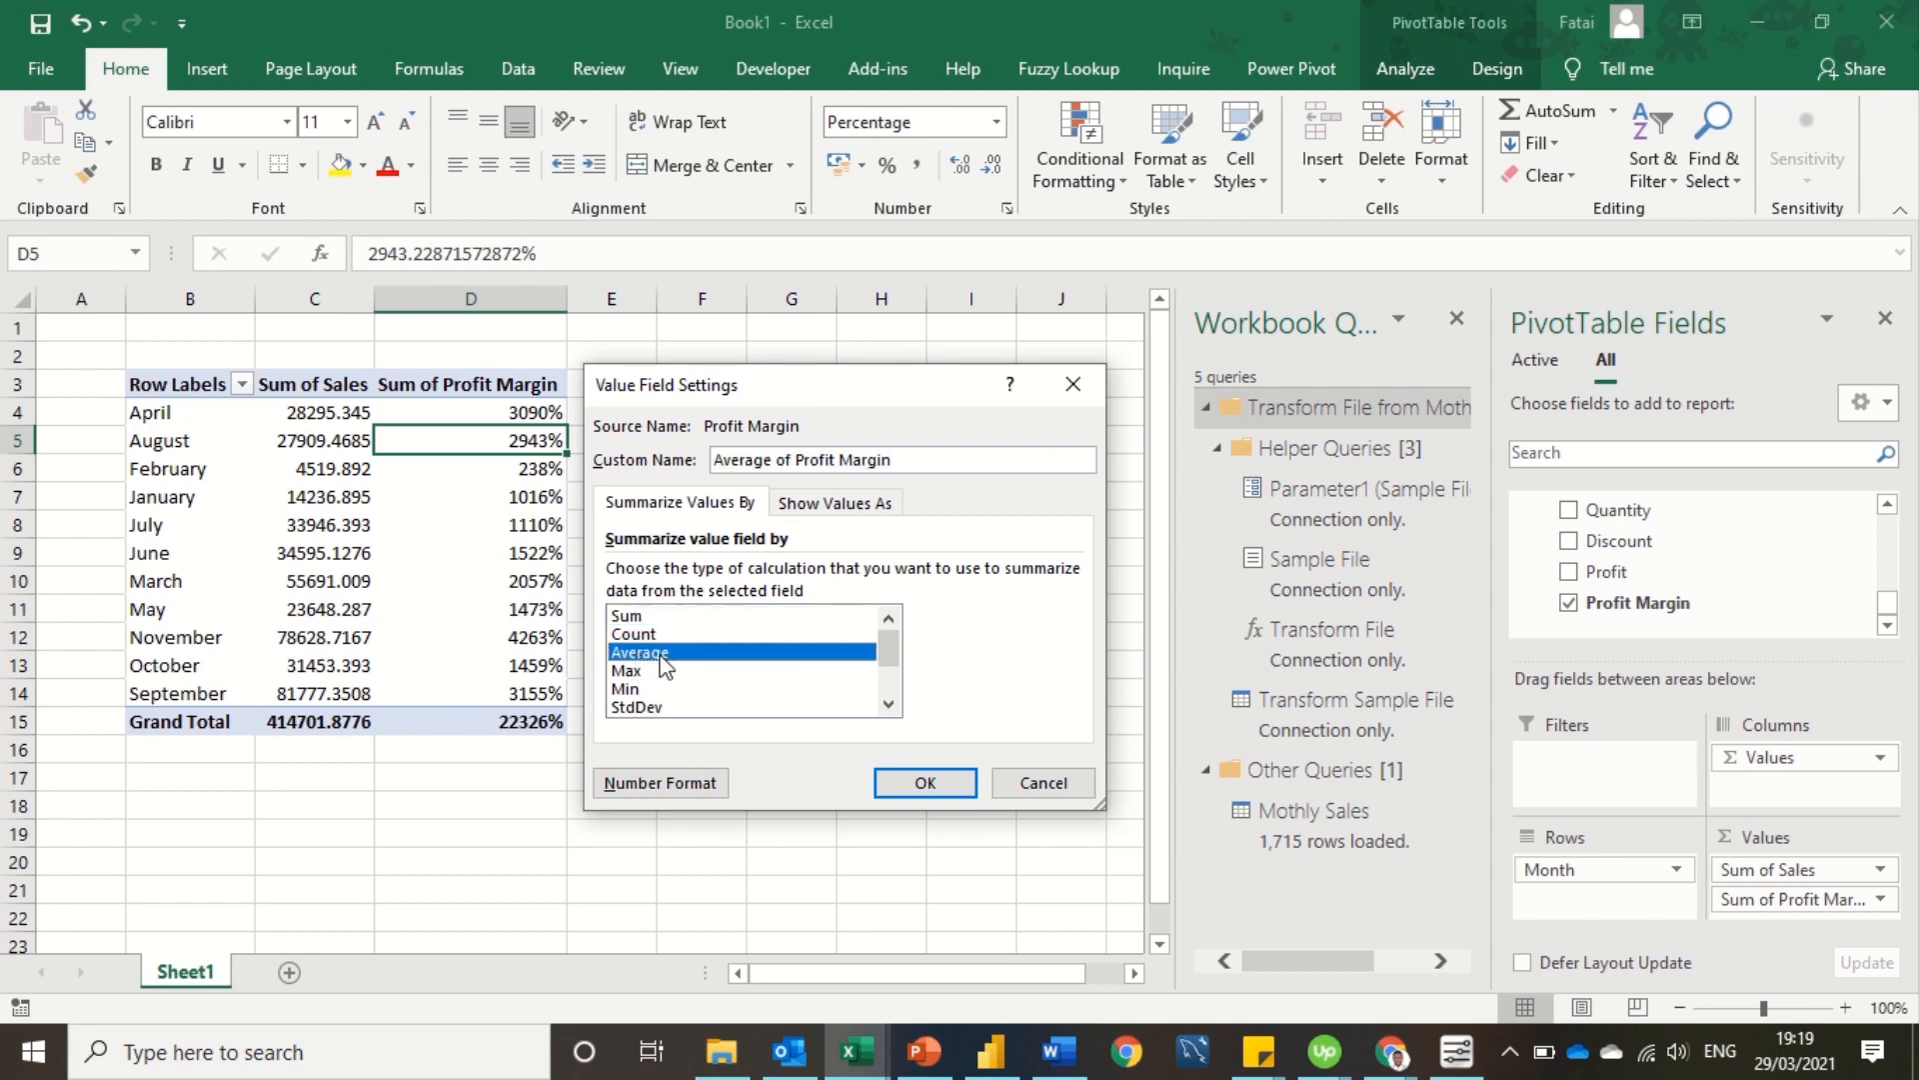
{"action": "left_click", "coordinate": [926, 784]}
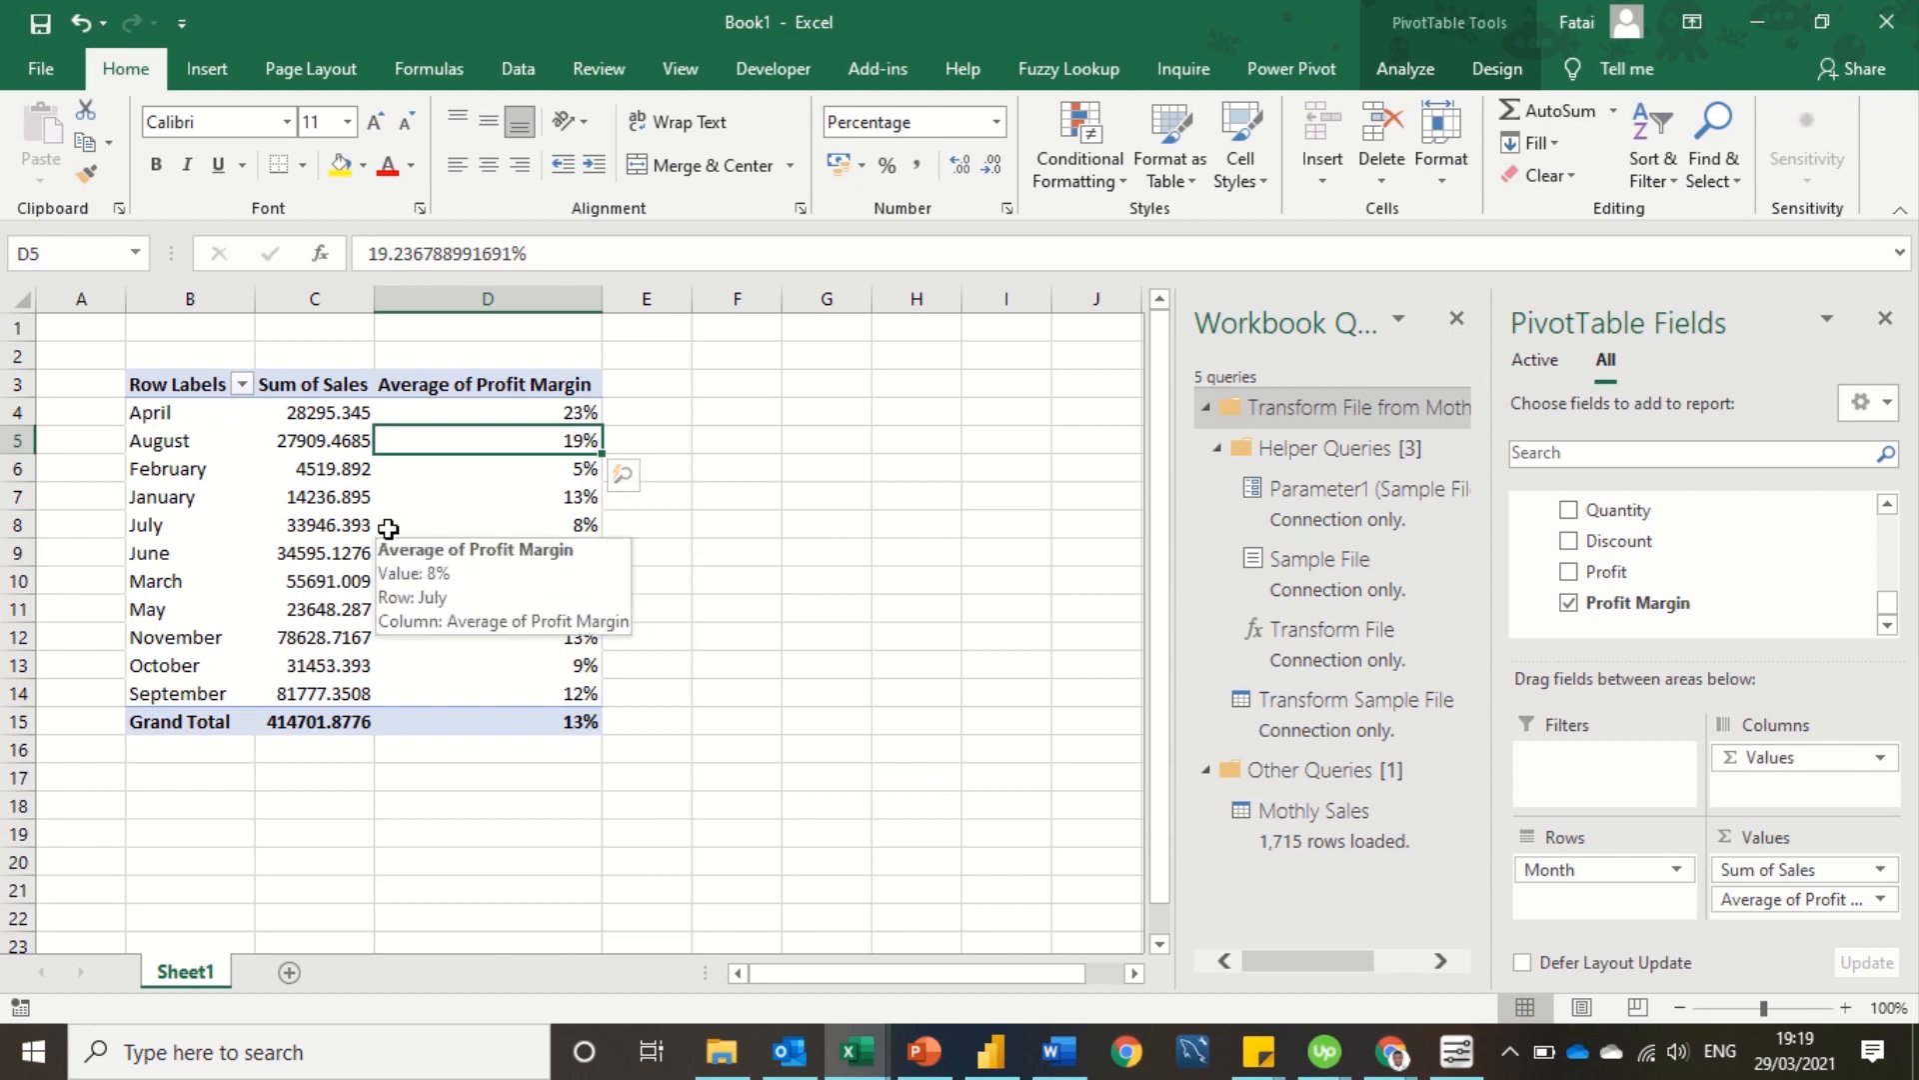
Apply the comma number style to the Sum of Sales values, including the grand total, and slightly widen column B
{"action": "left_click_drag", "start_coordinate": [340, 414], "coordinate": [334, 713]}
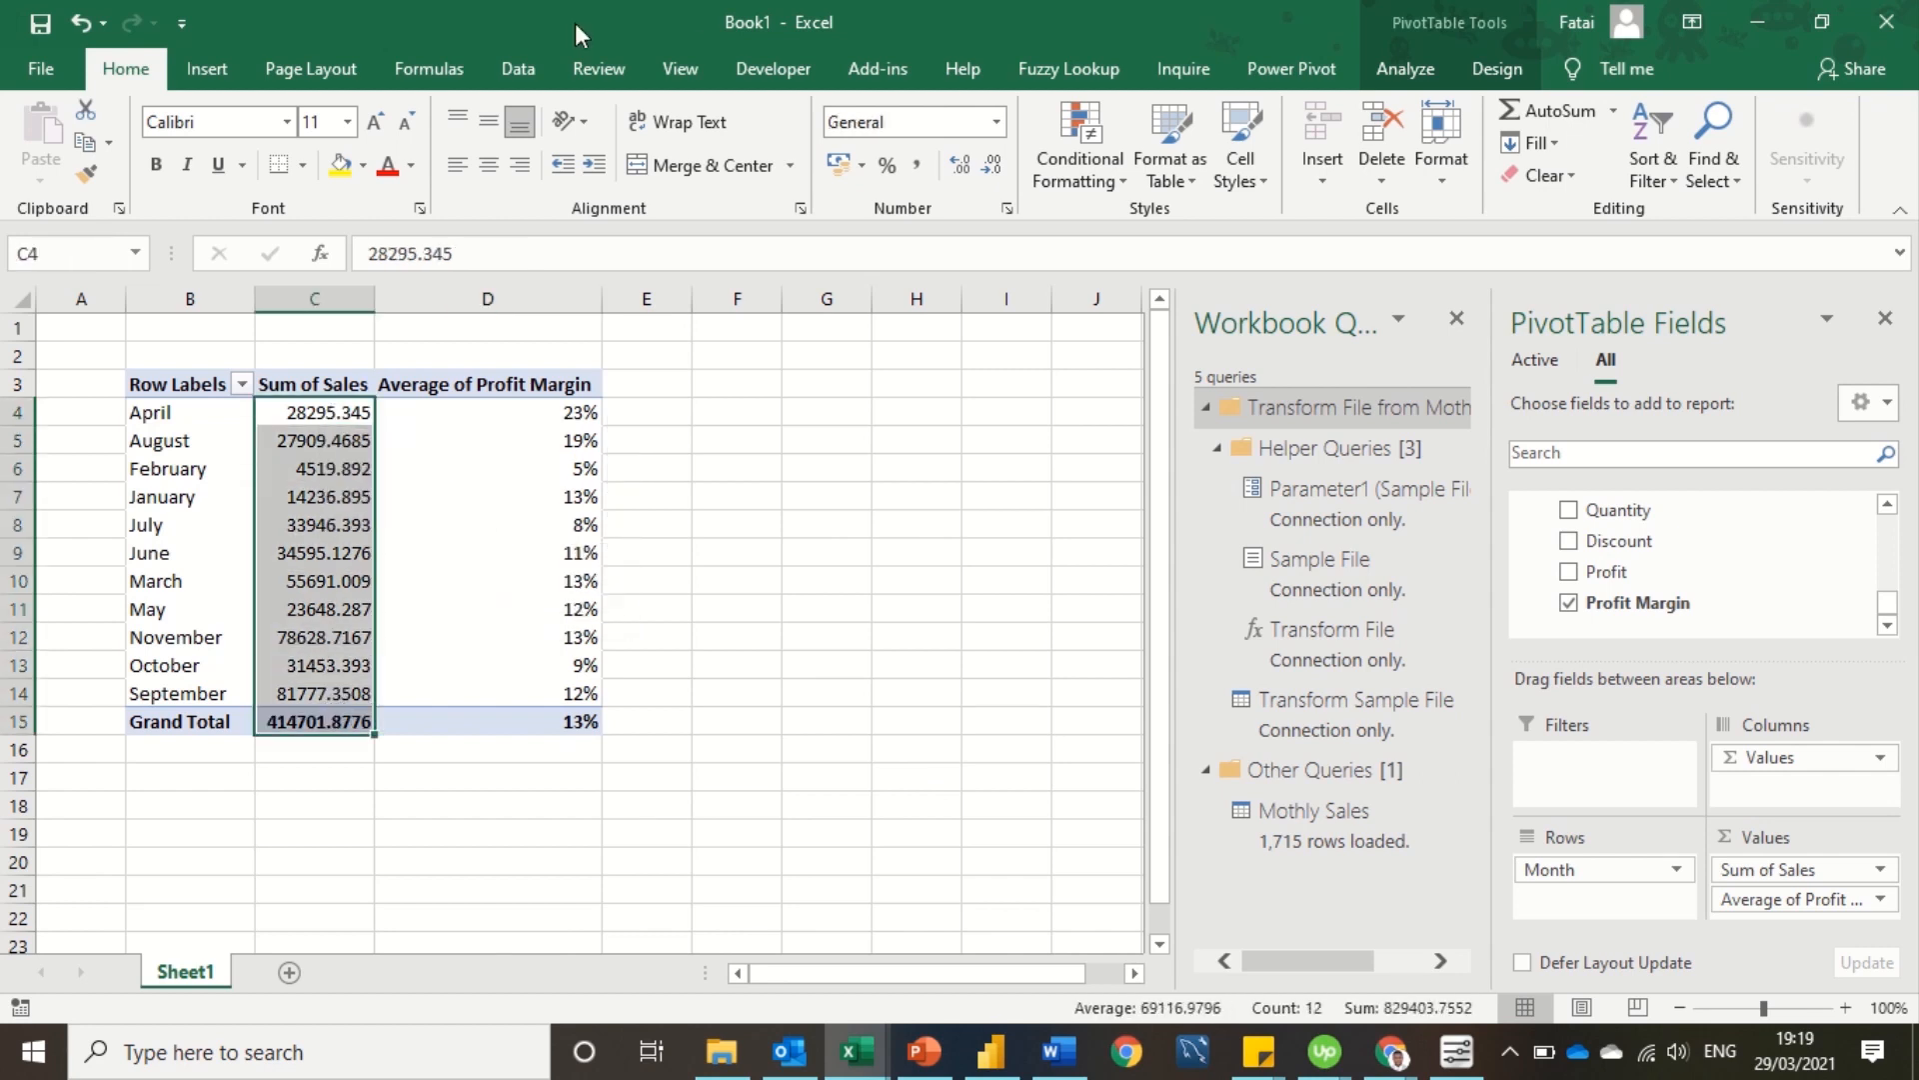
{"action": "left_click", "coordinate": [917, 166]}
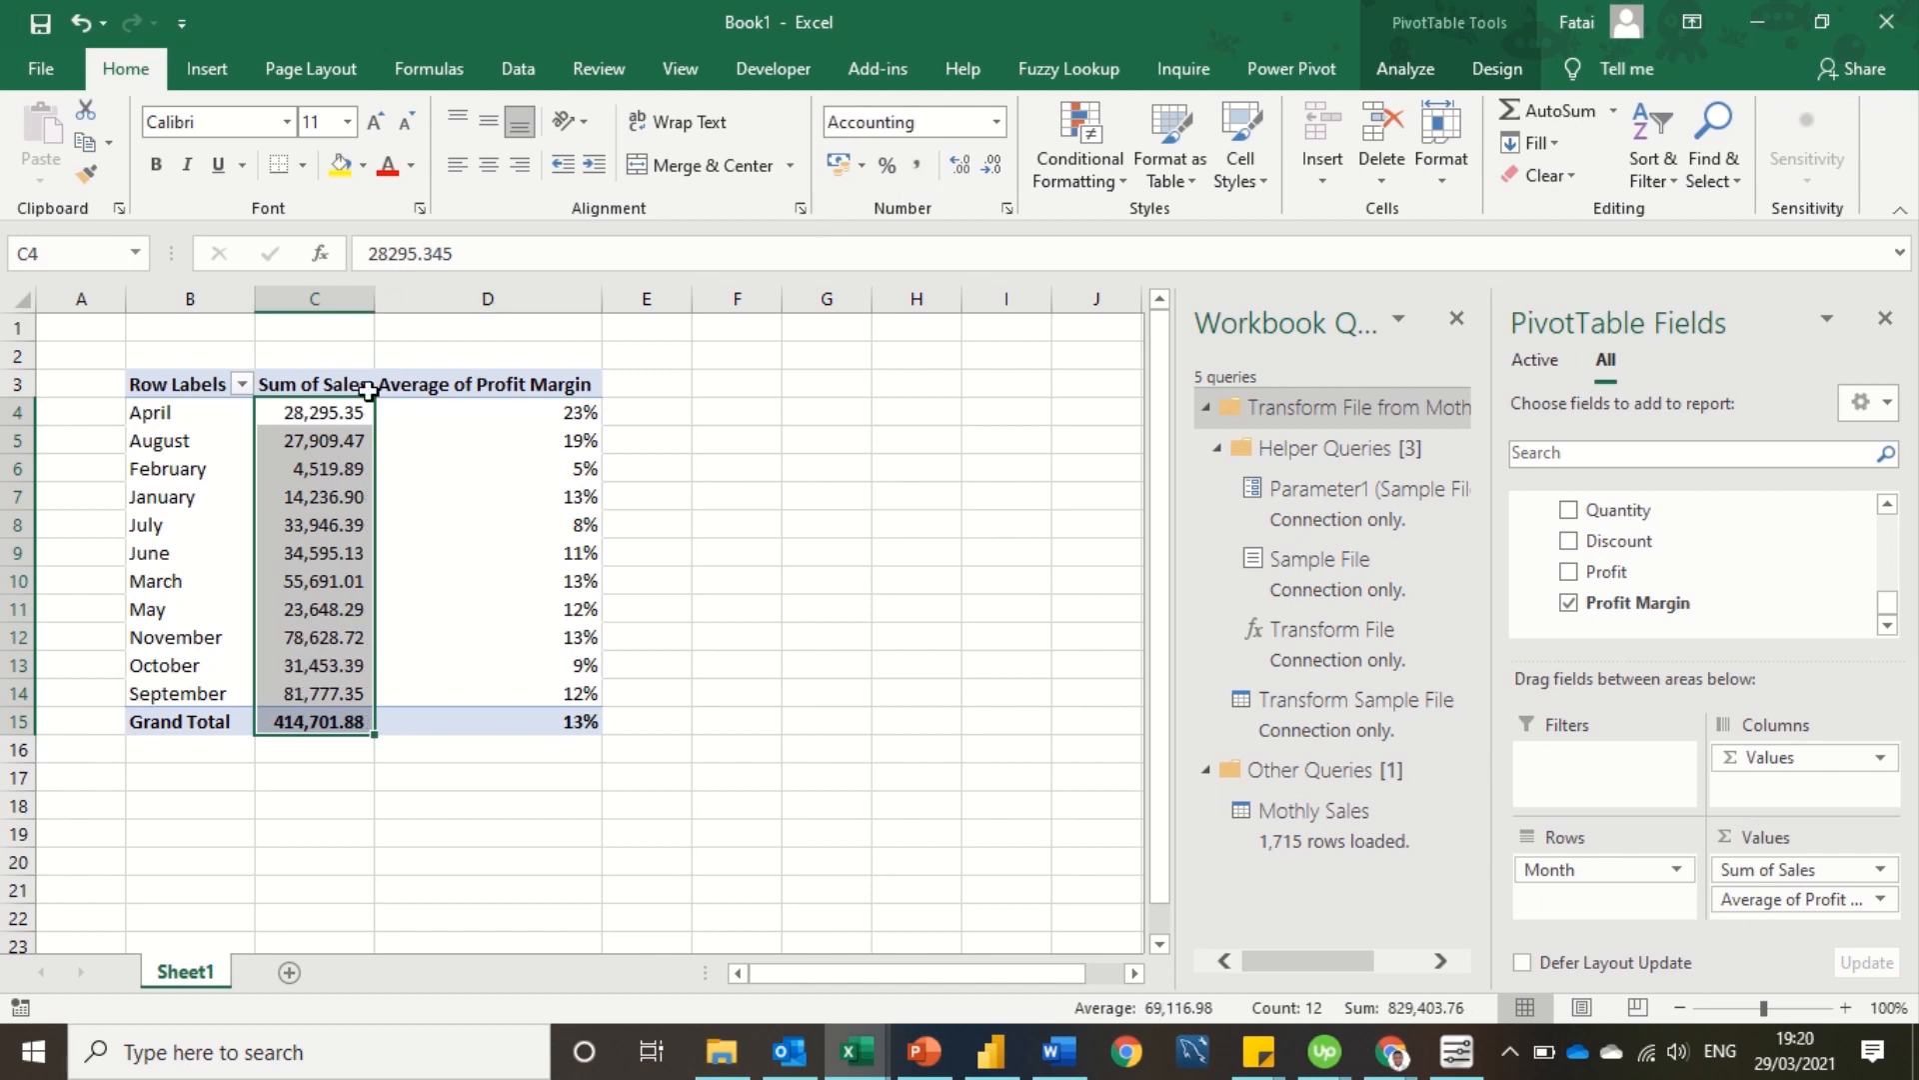
{"action": "left_click_drag", "start_coordinate": [255, 298], "coordinate": [270, 298]}
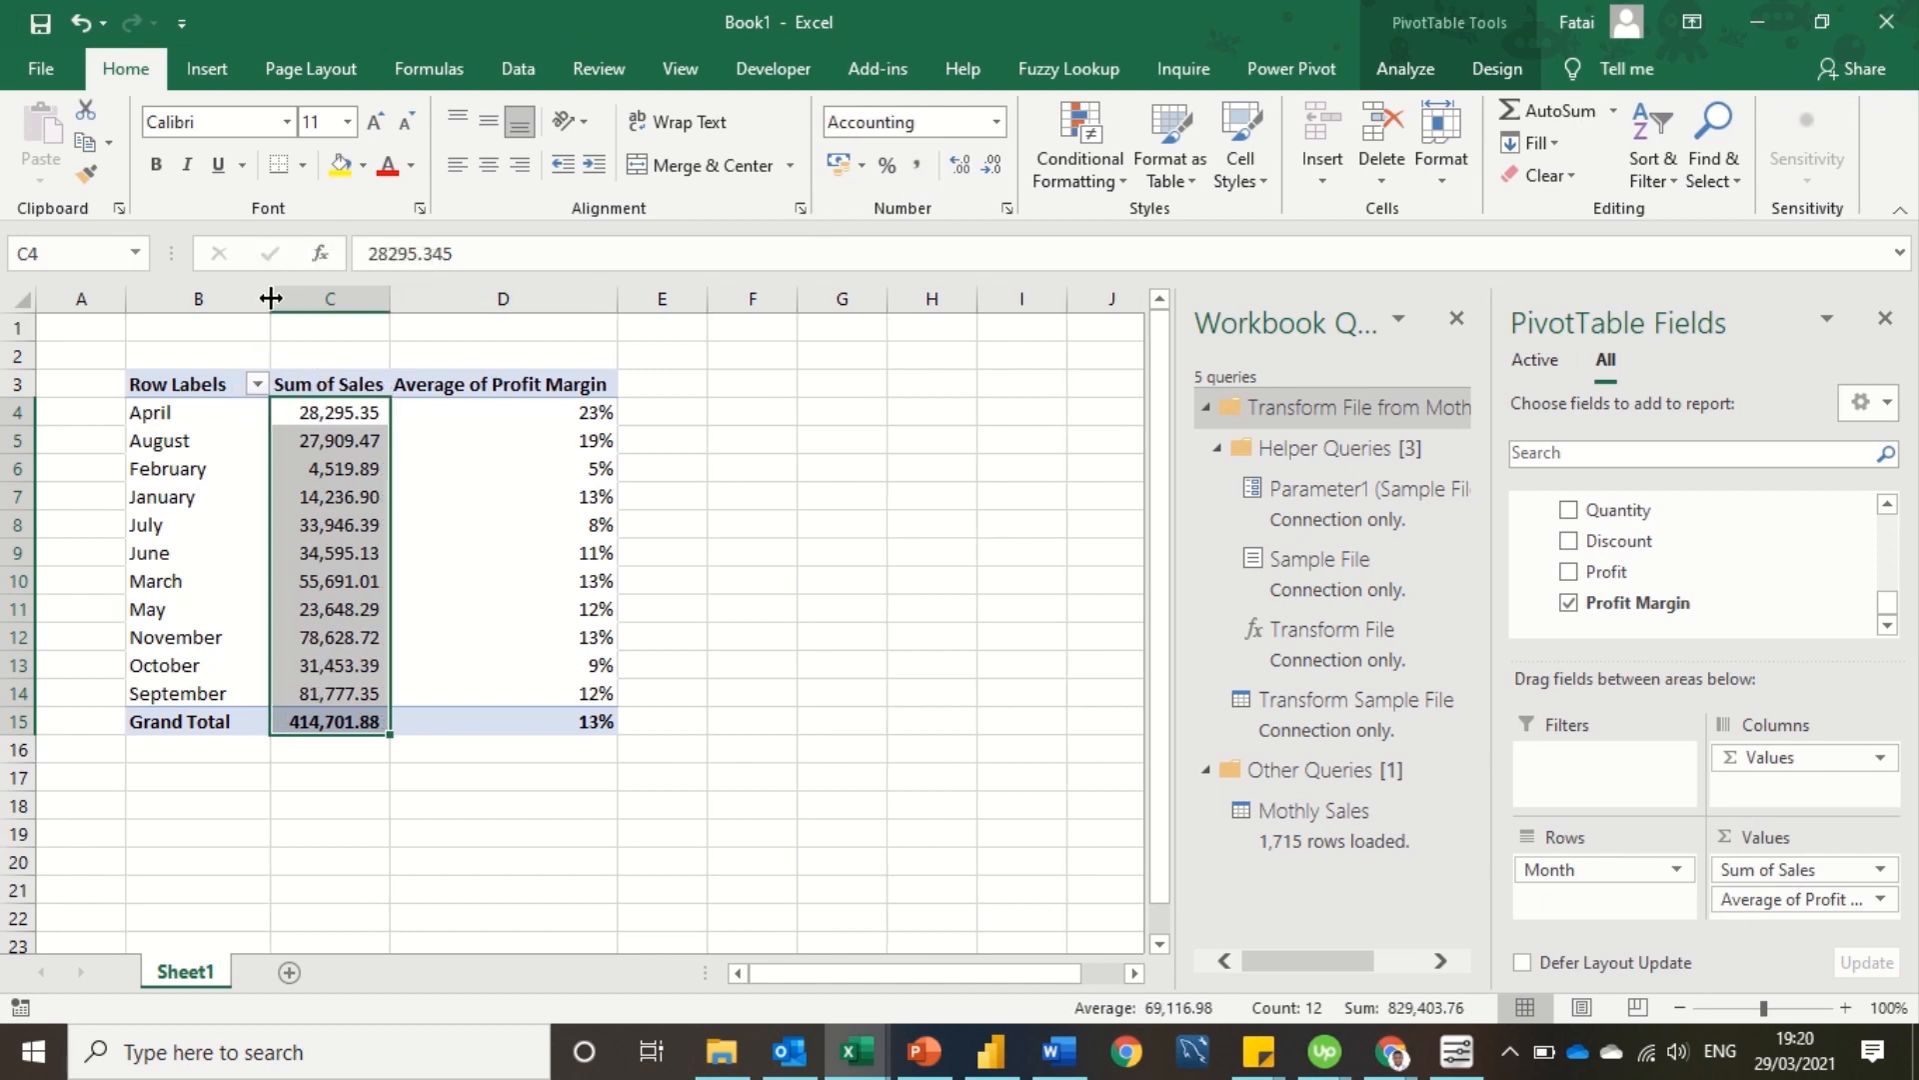
Sort the month row labels from A to Z and check their order from January to November
{"action": "left_click", "coordinate": [183, 418]}
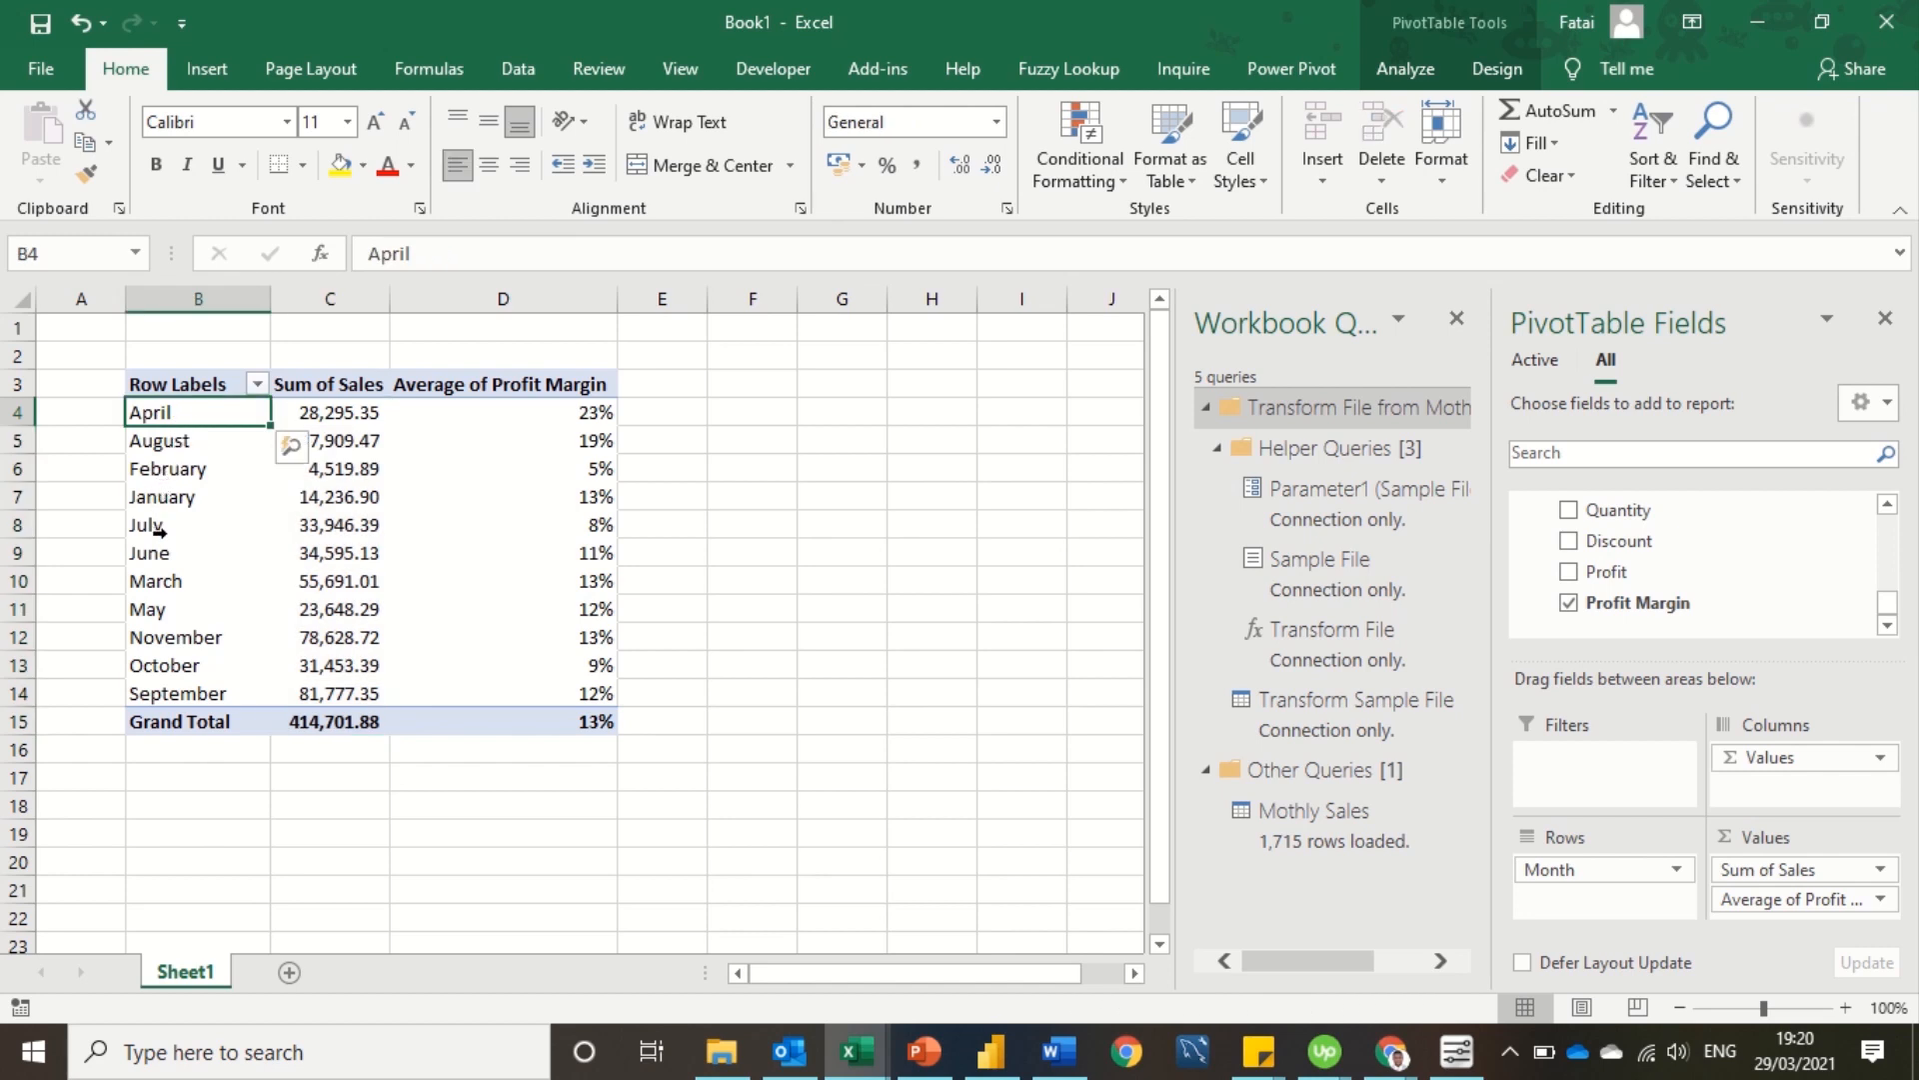
{"action": "left_click", "coordinate": [221, 487]}
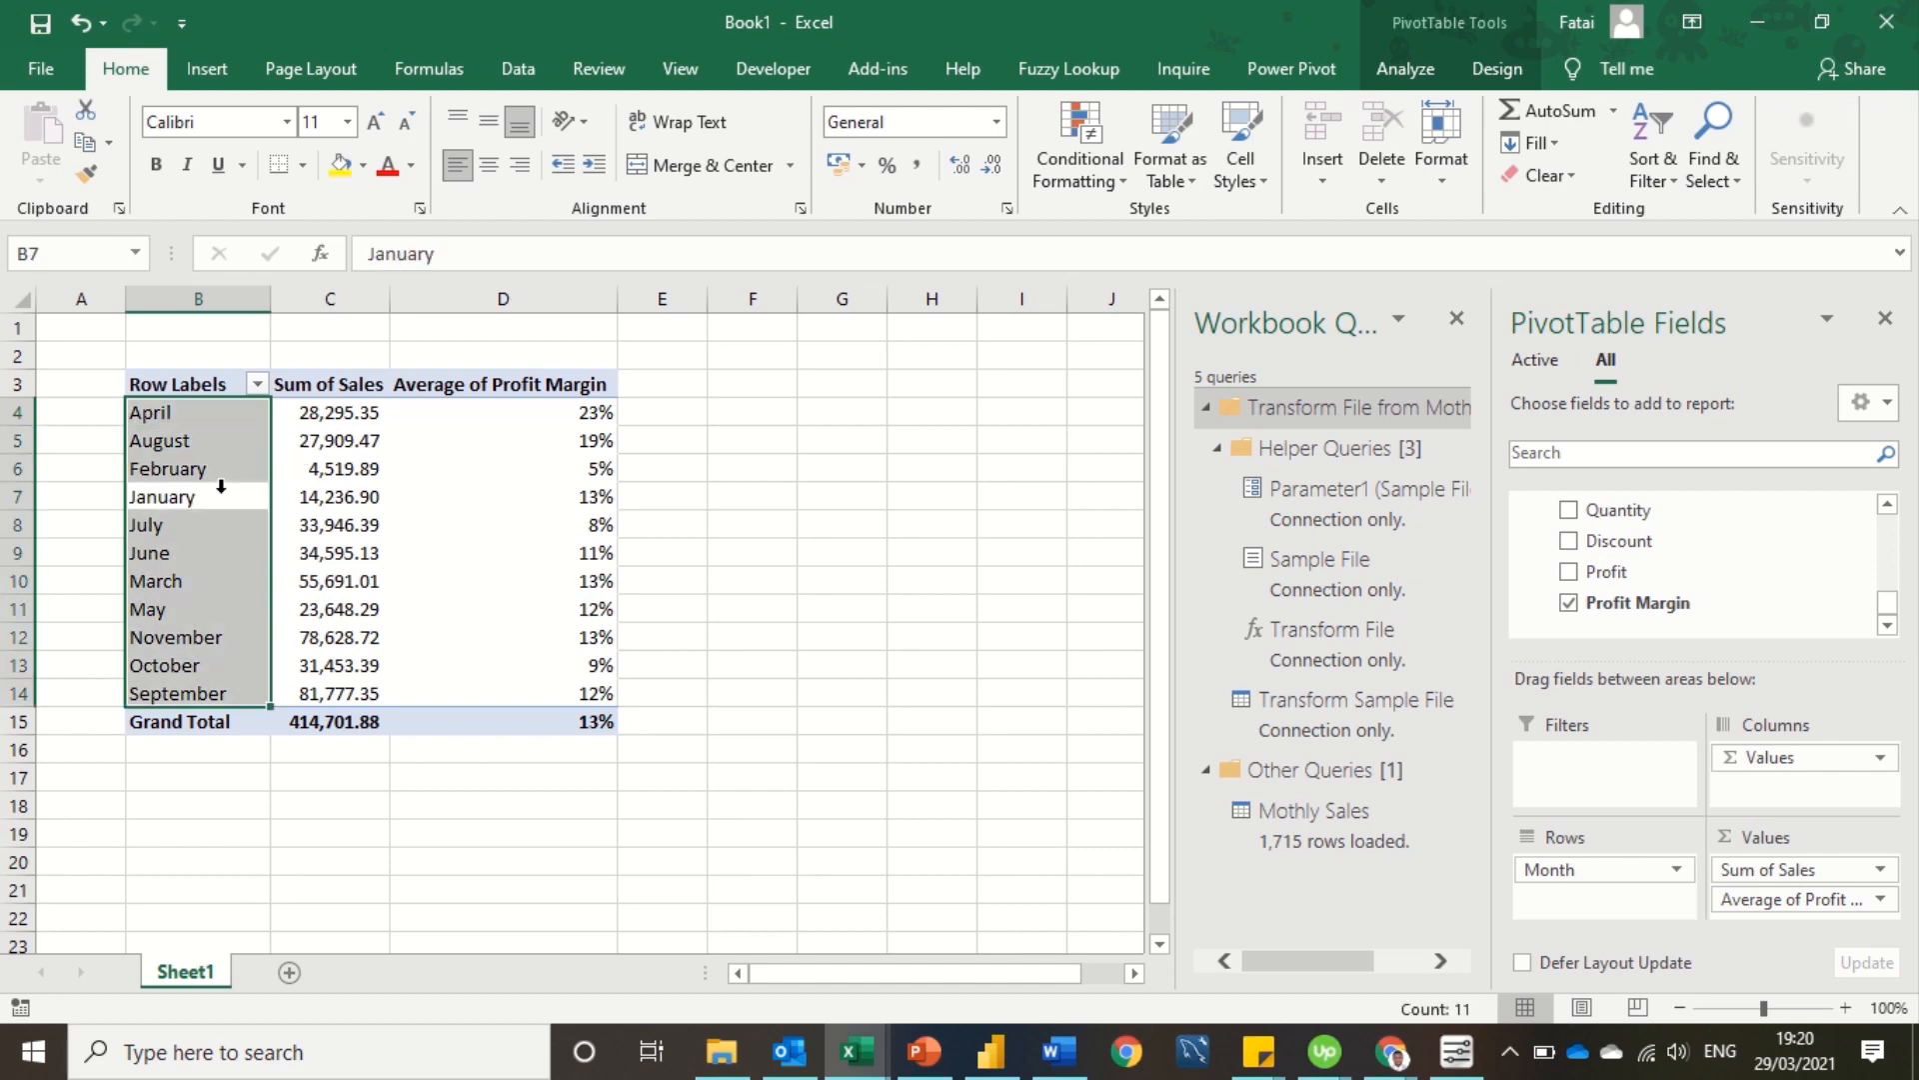
{"action": "left_click", "coordinate": [257, 384]}
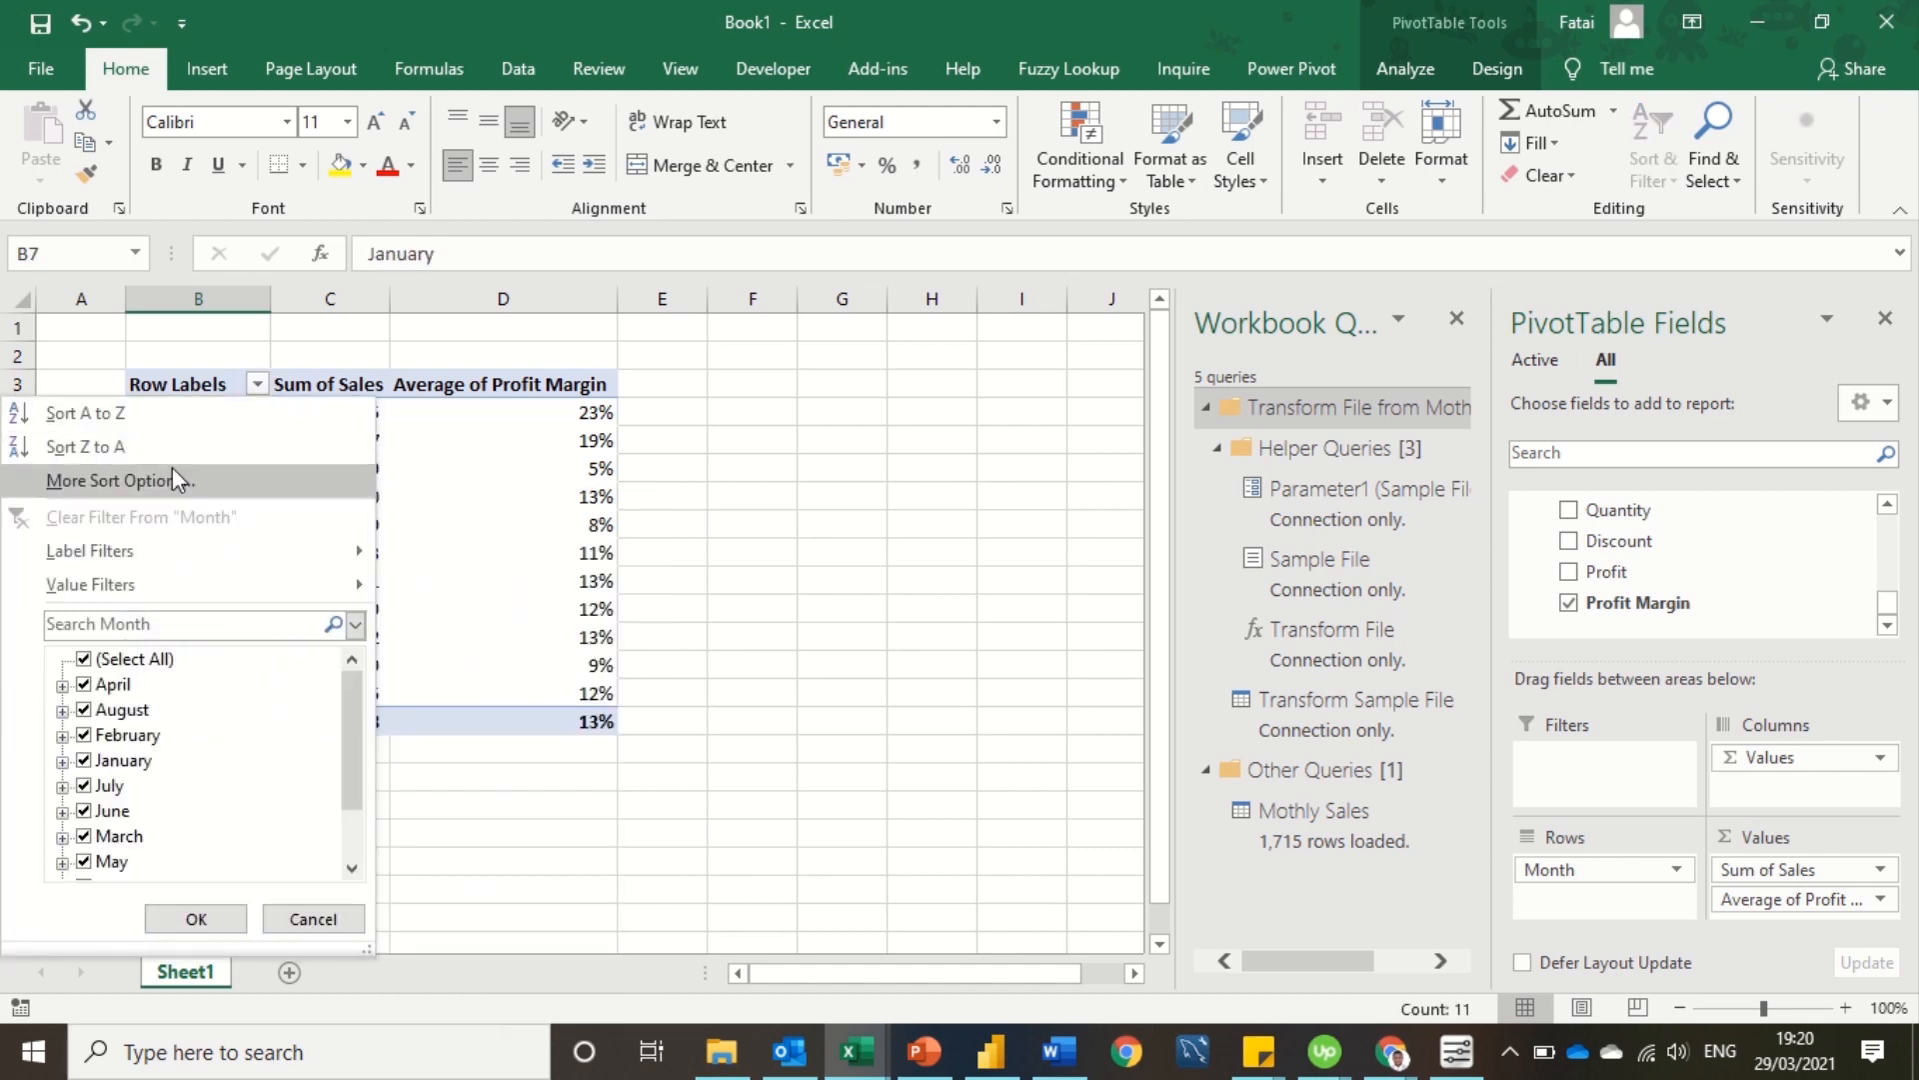
{"action": "left_click", "coordinate": [148, 411]}
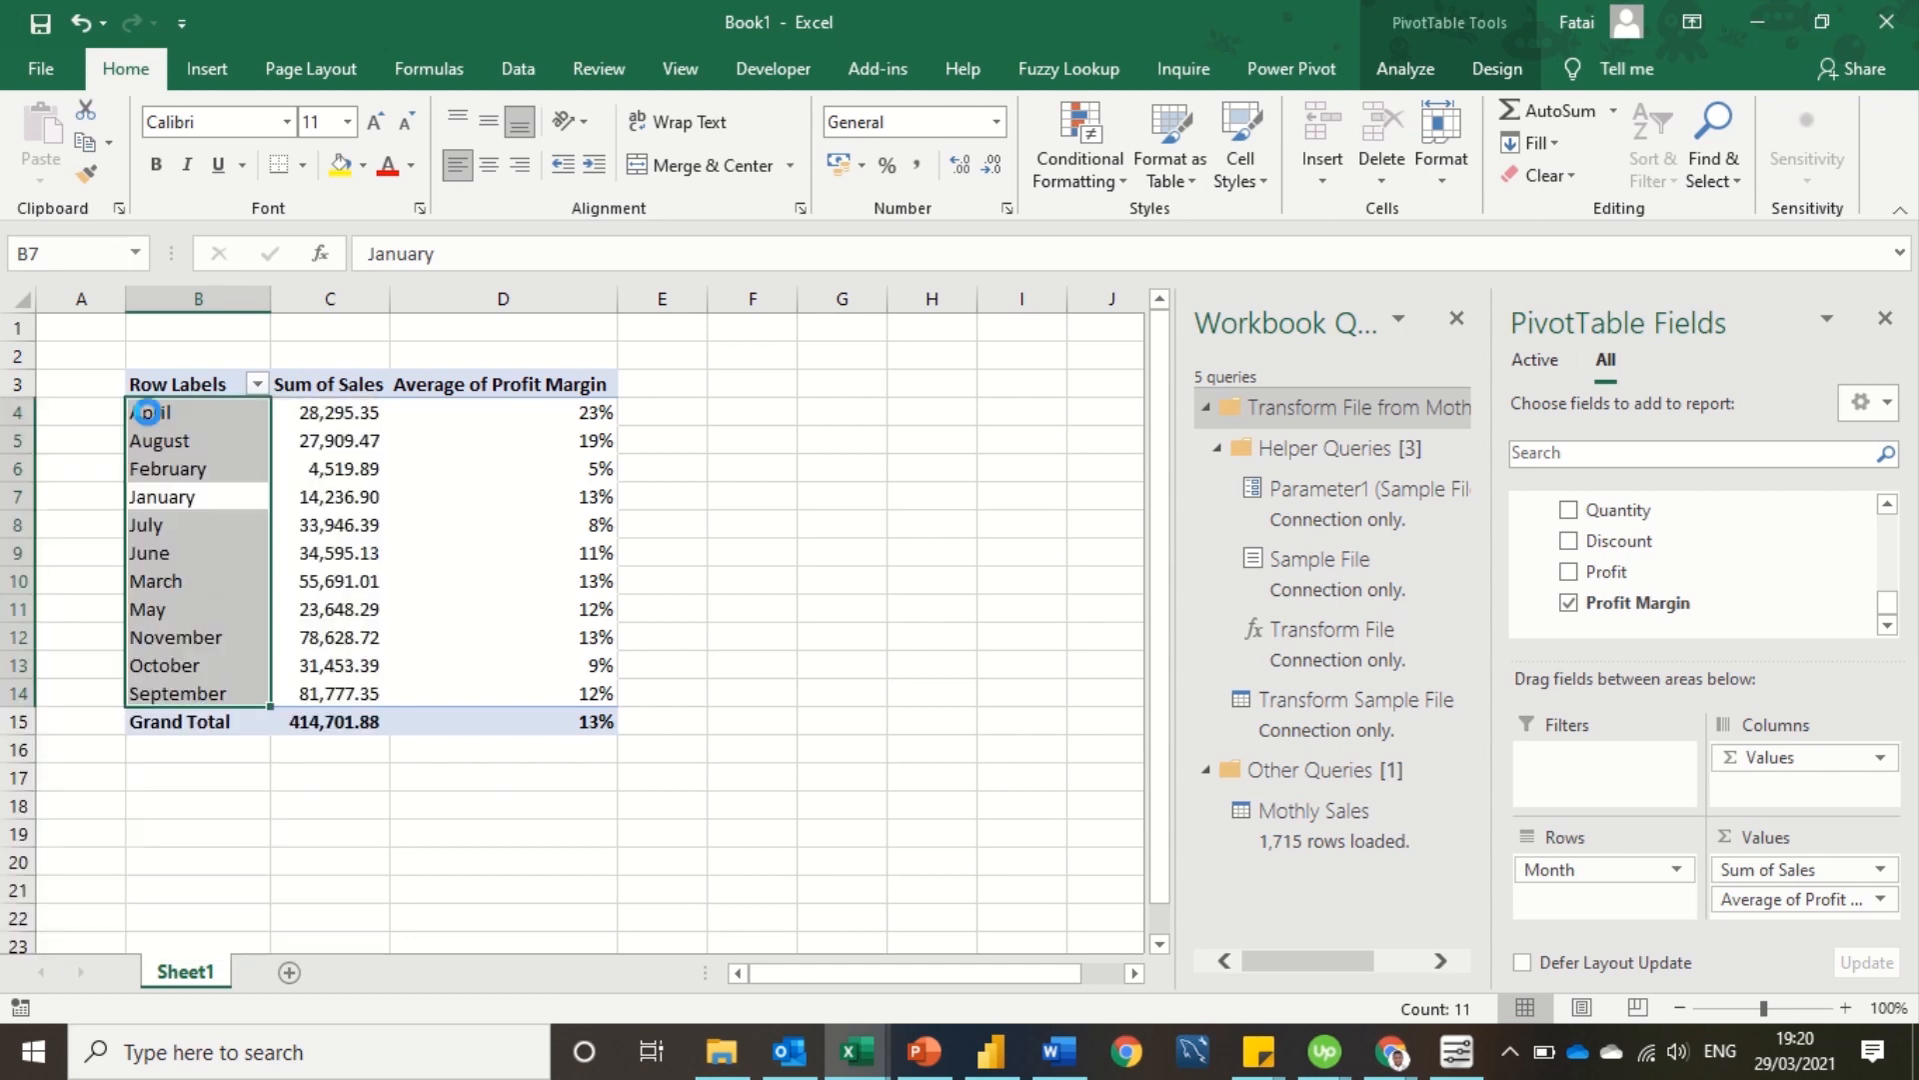
{"action": "left_click", "coordinate": [191, 499]}
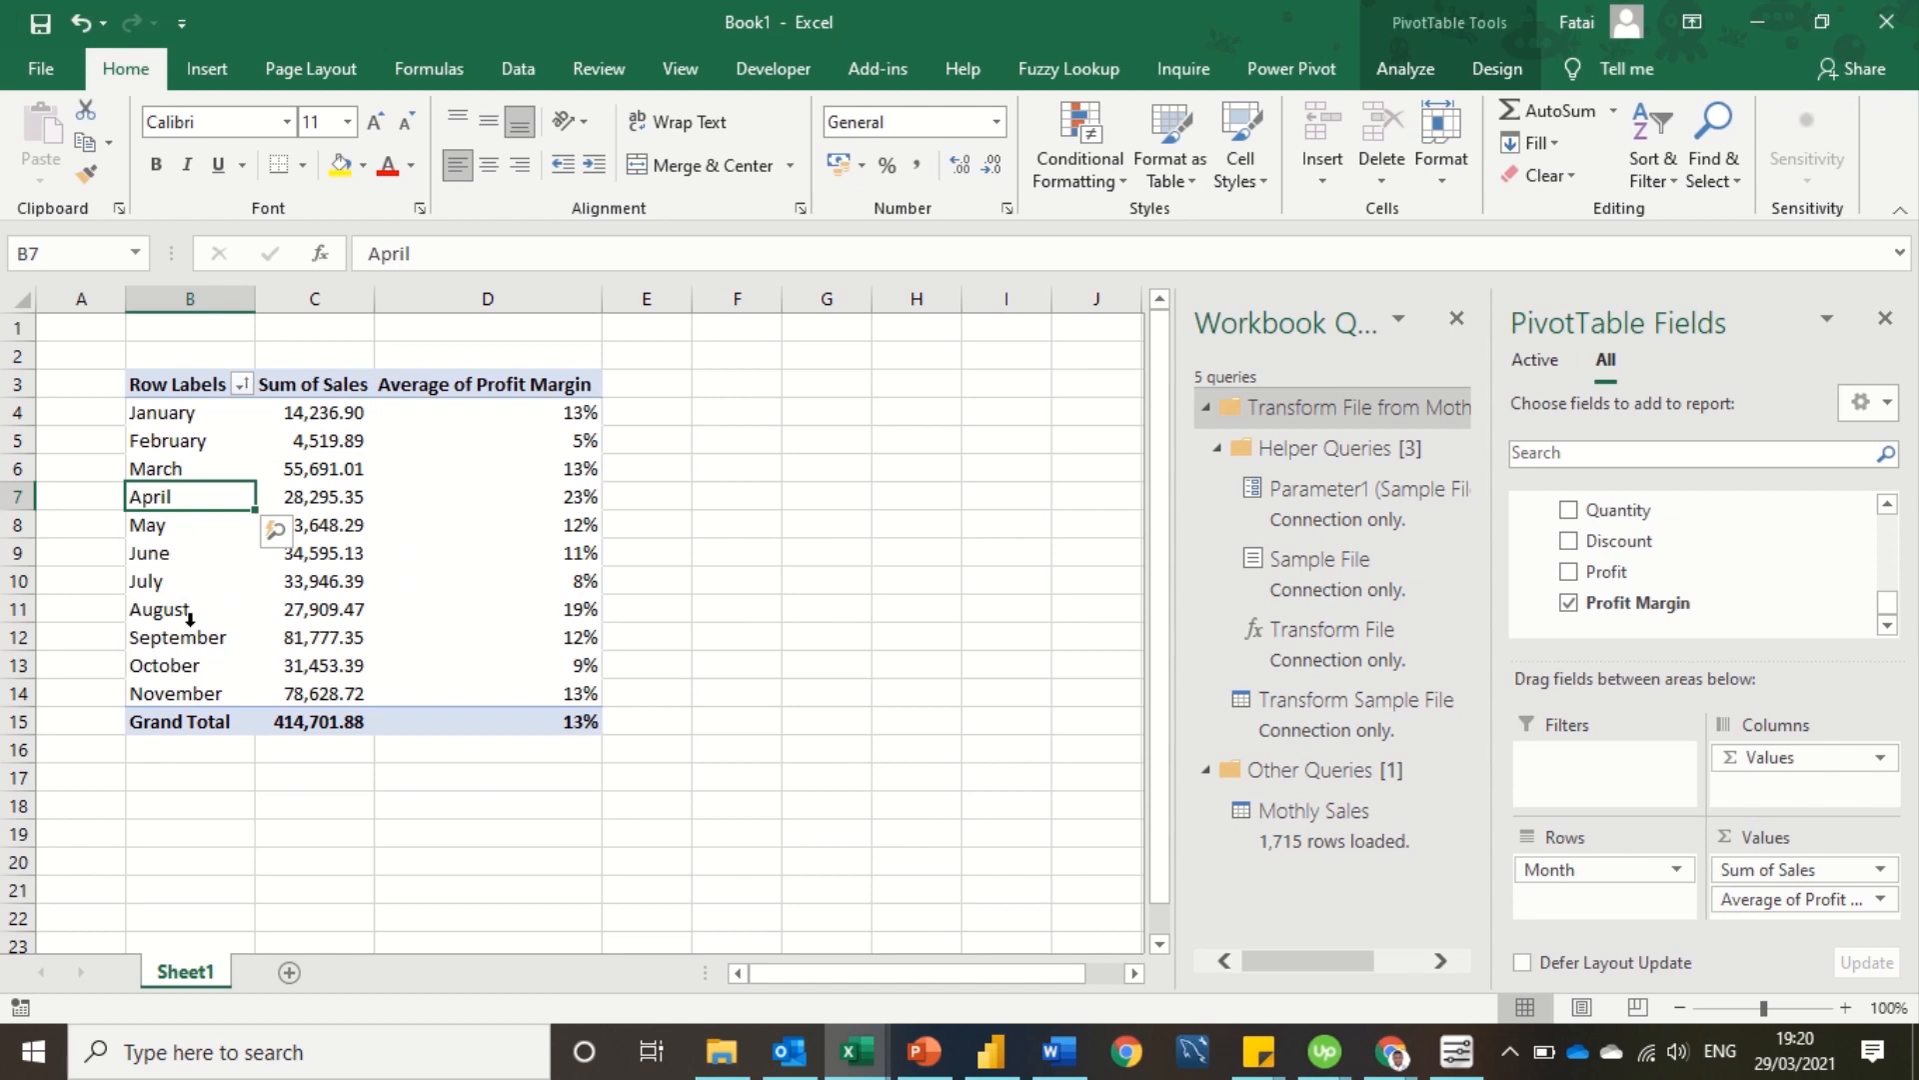
{"action": "left_click", "coordinate": [212, 469]}
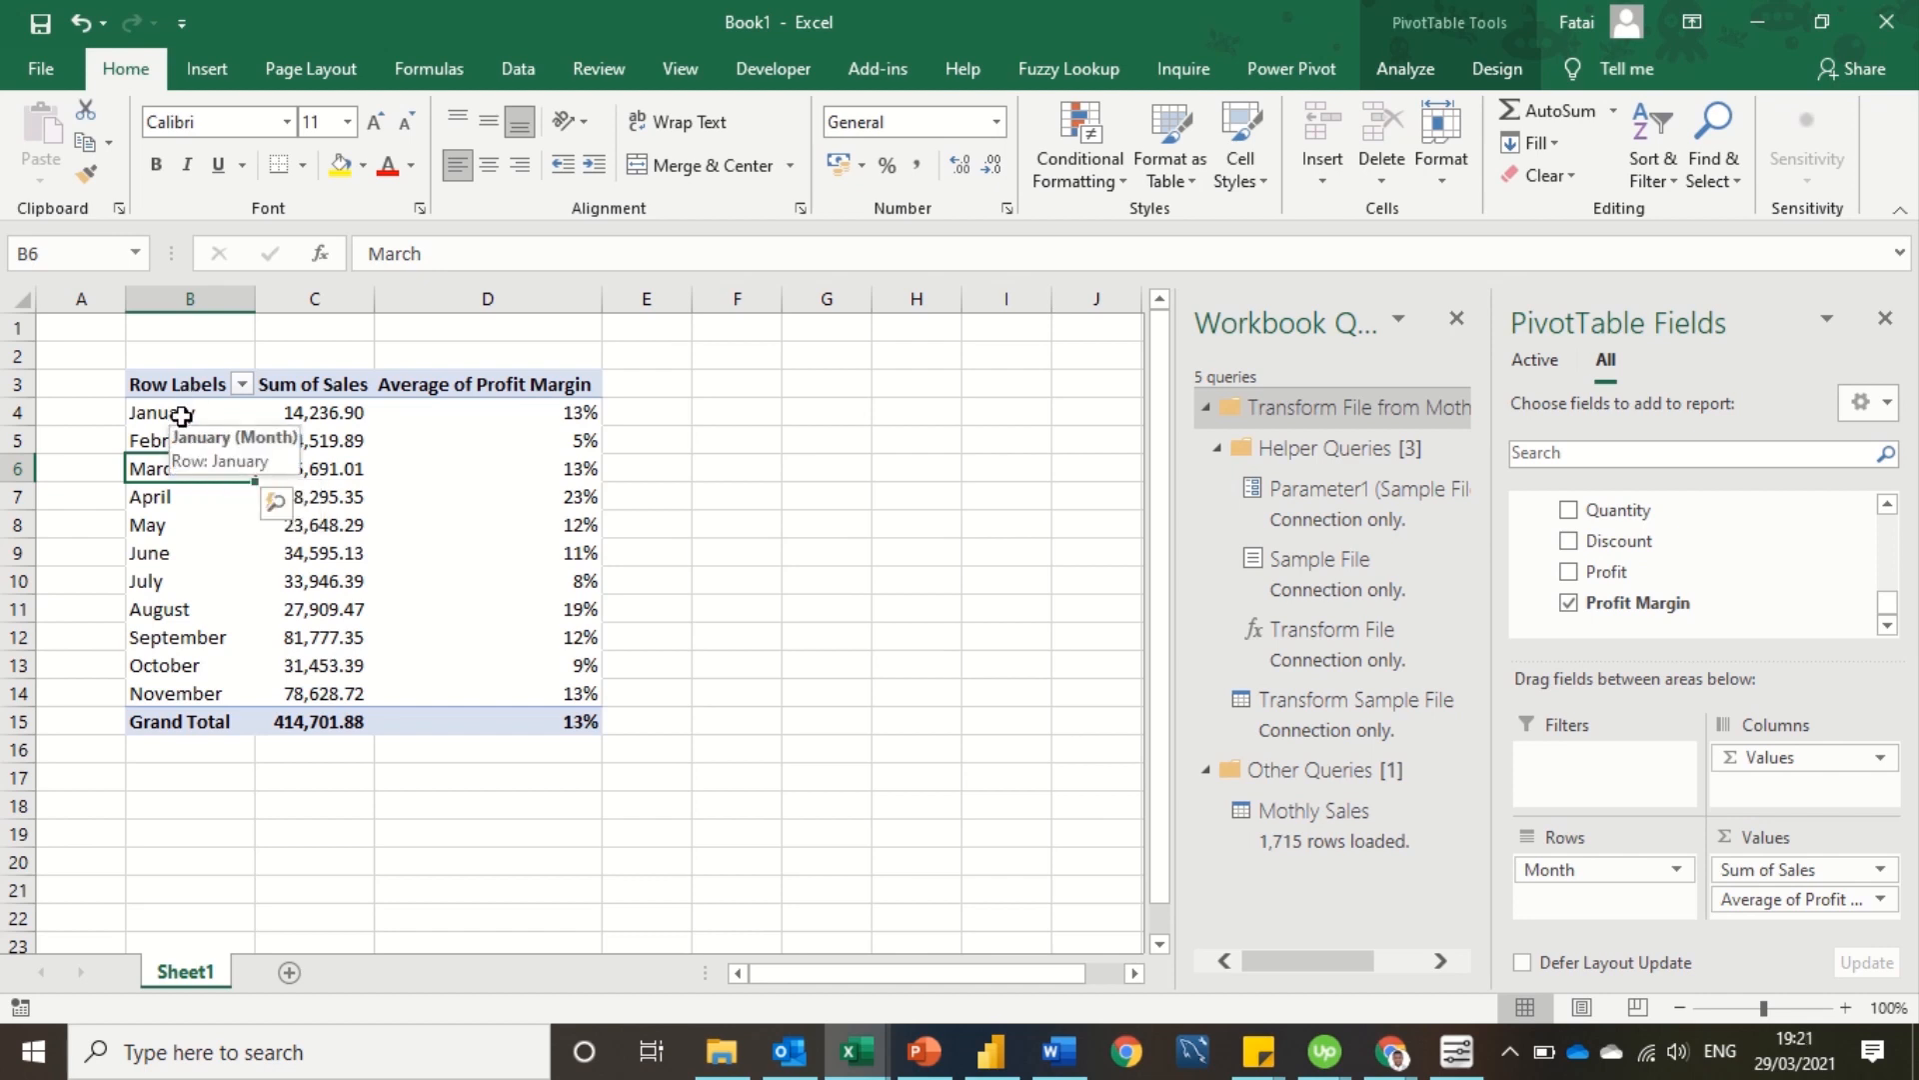
{"action": "left_click_drag", "start_coordinate": [182, 415], "coordinate": [159, 690]}
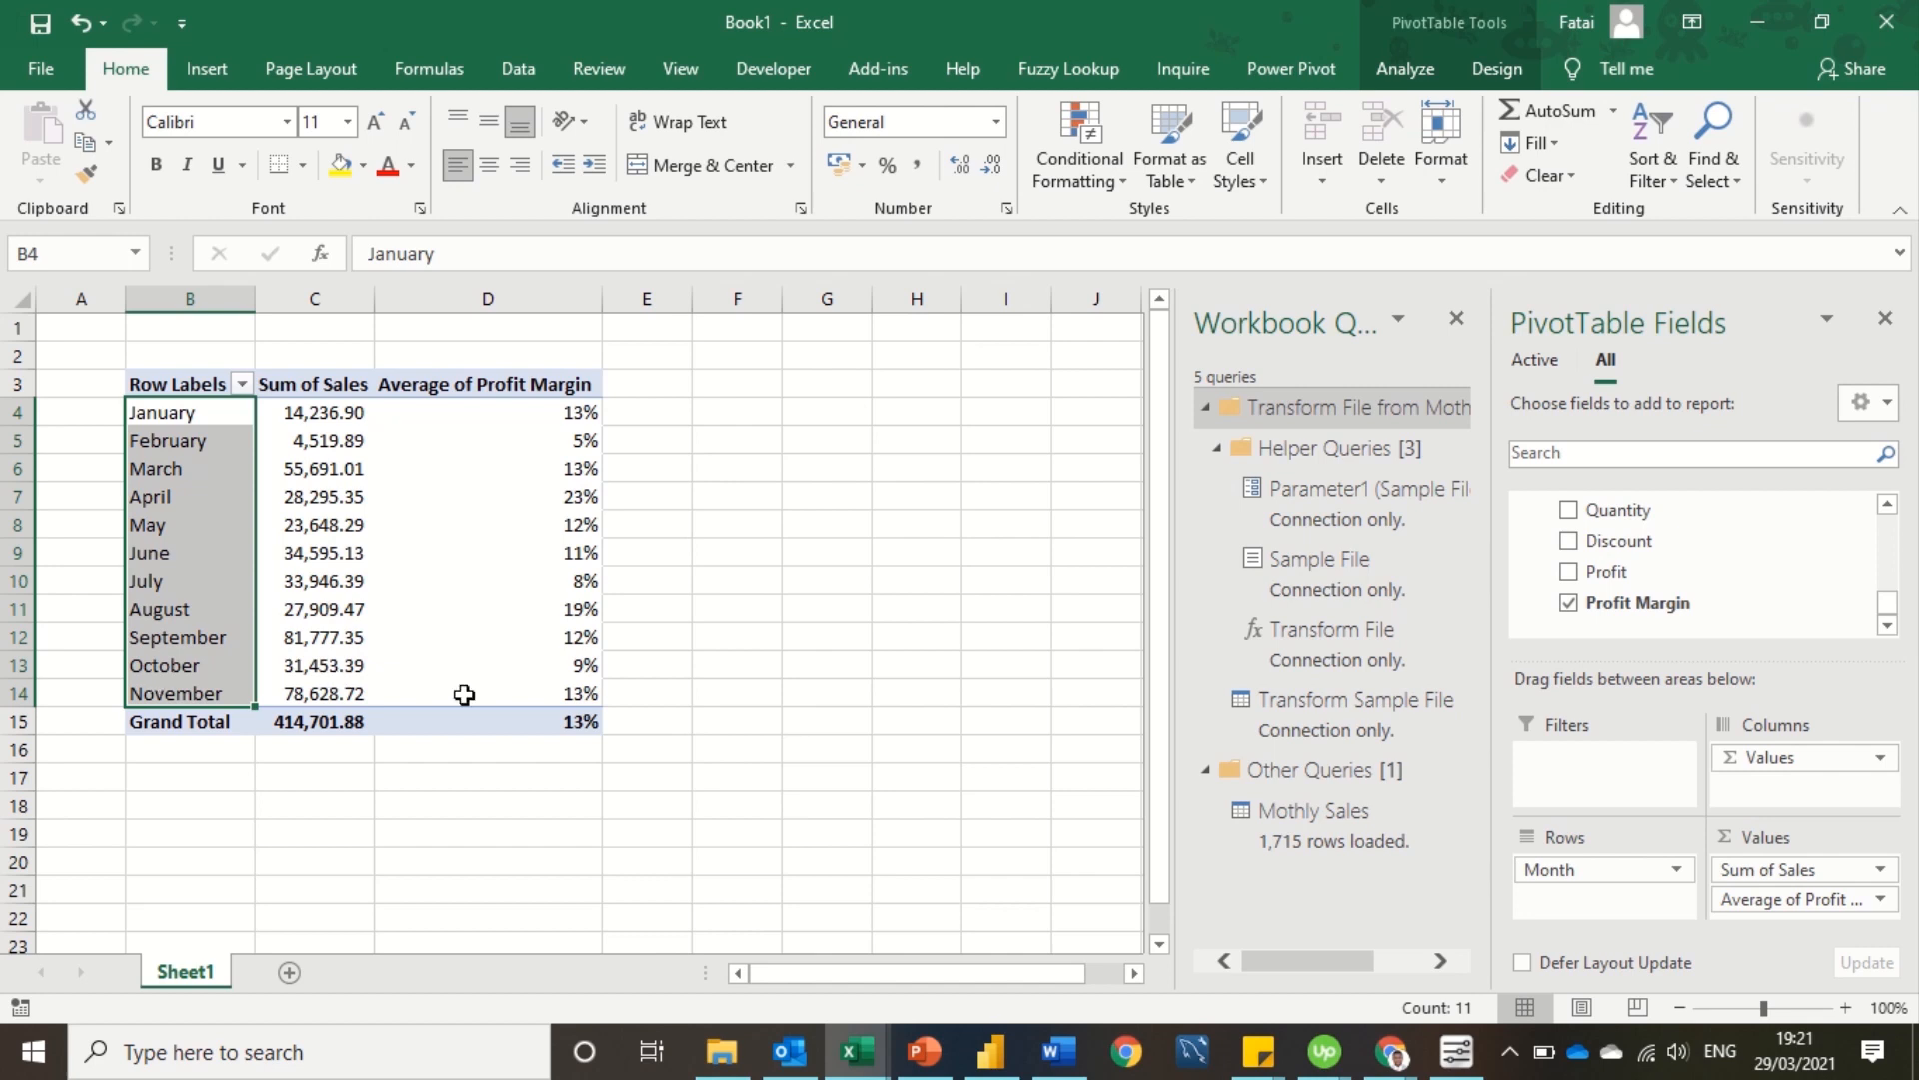
{"action": "left_click", "coordinate": [620, 703]}
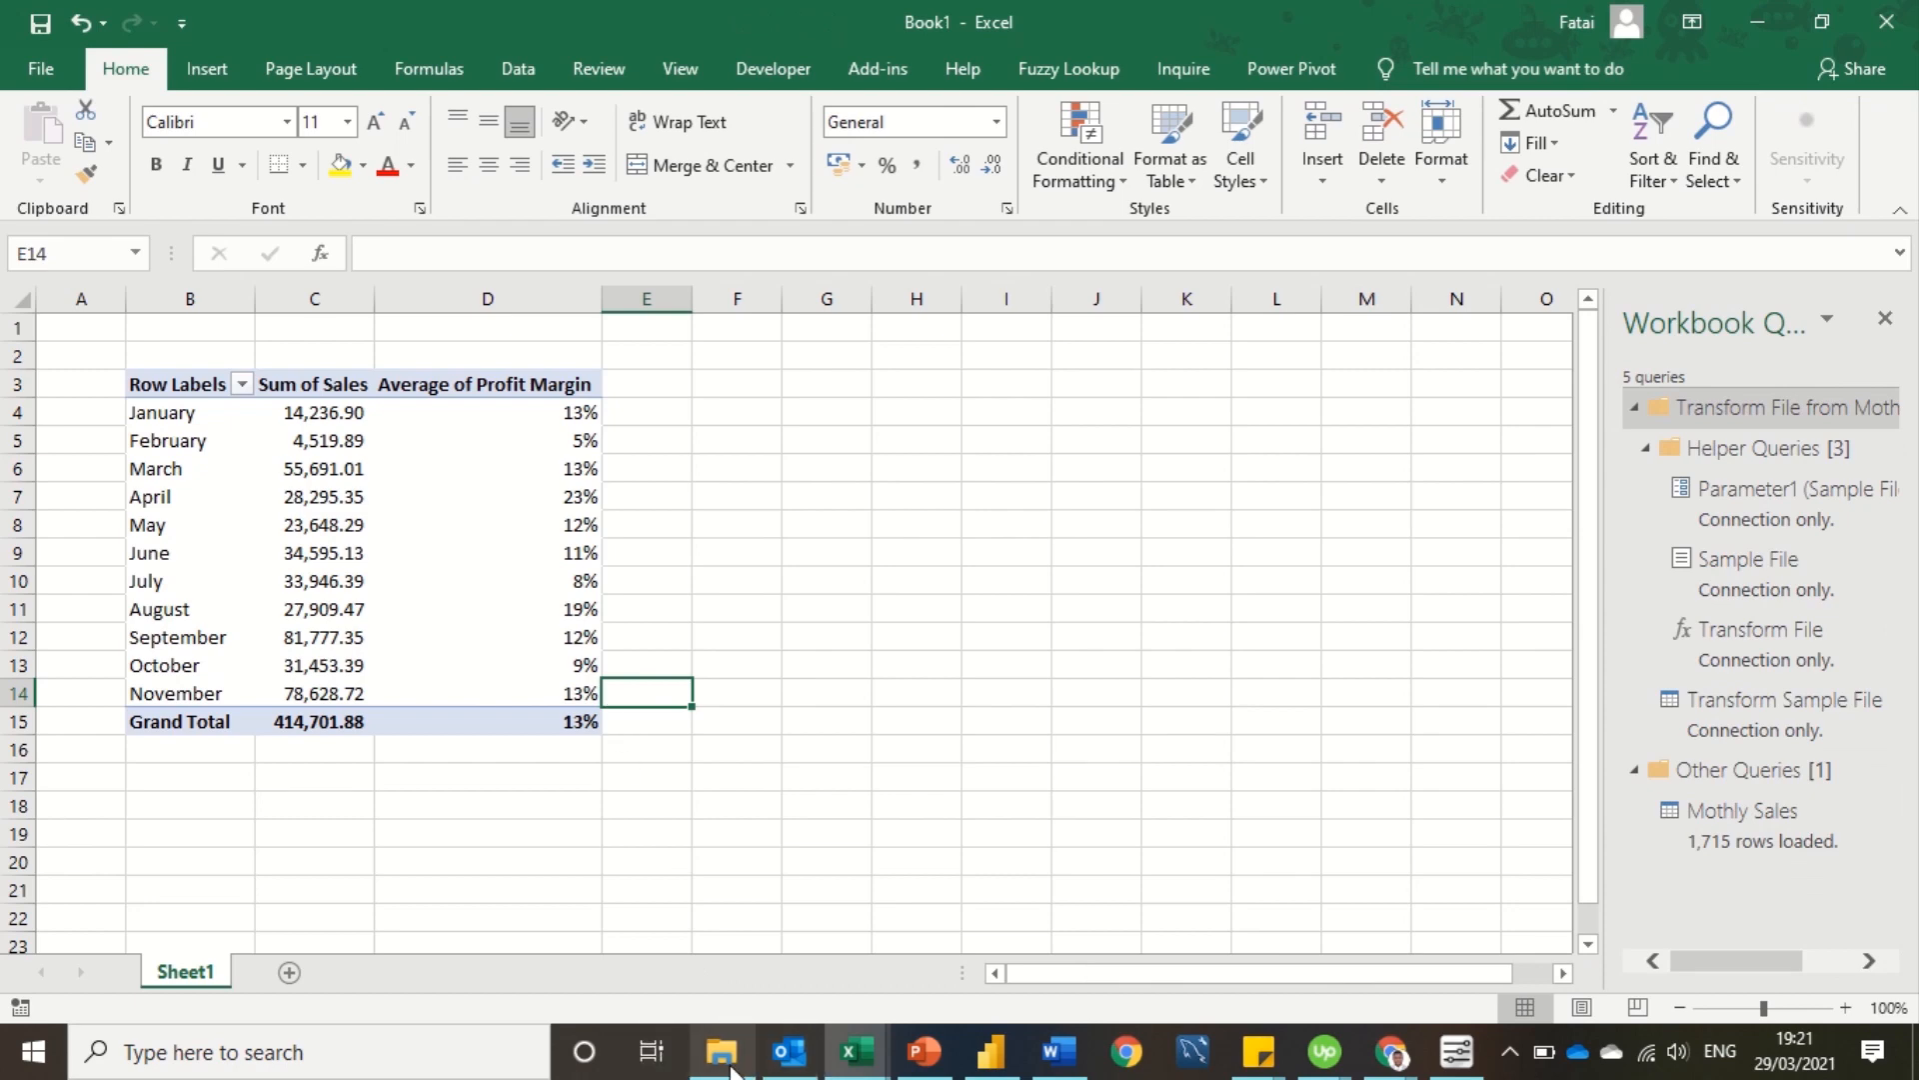
In File Explorer, put the 12 December workbook from the Sales Report folder into its Mothly Sales subfolder
{"action": "left_click", "coordinate": [721, 1052]}
{"action": "left_click", "coordinate": [648, 551]}
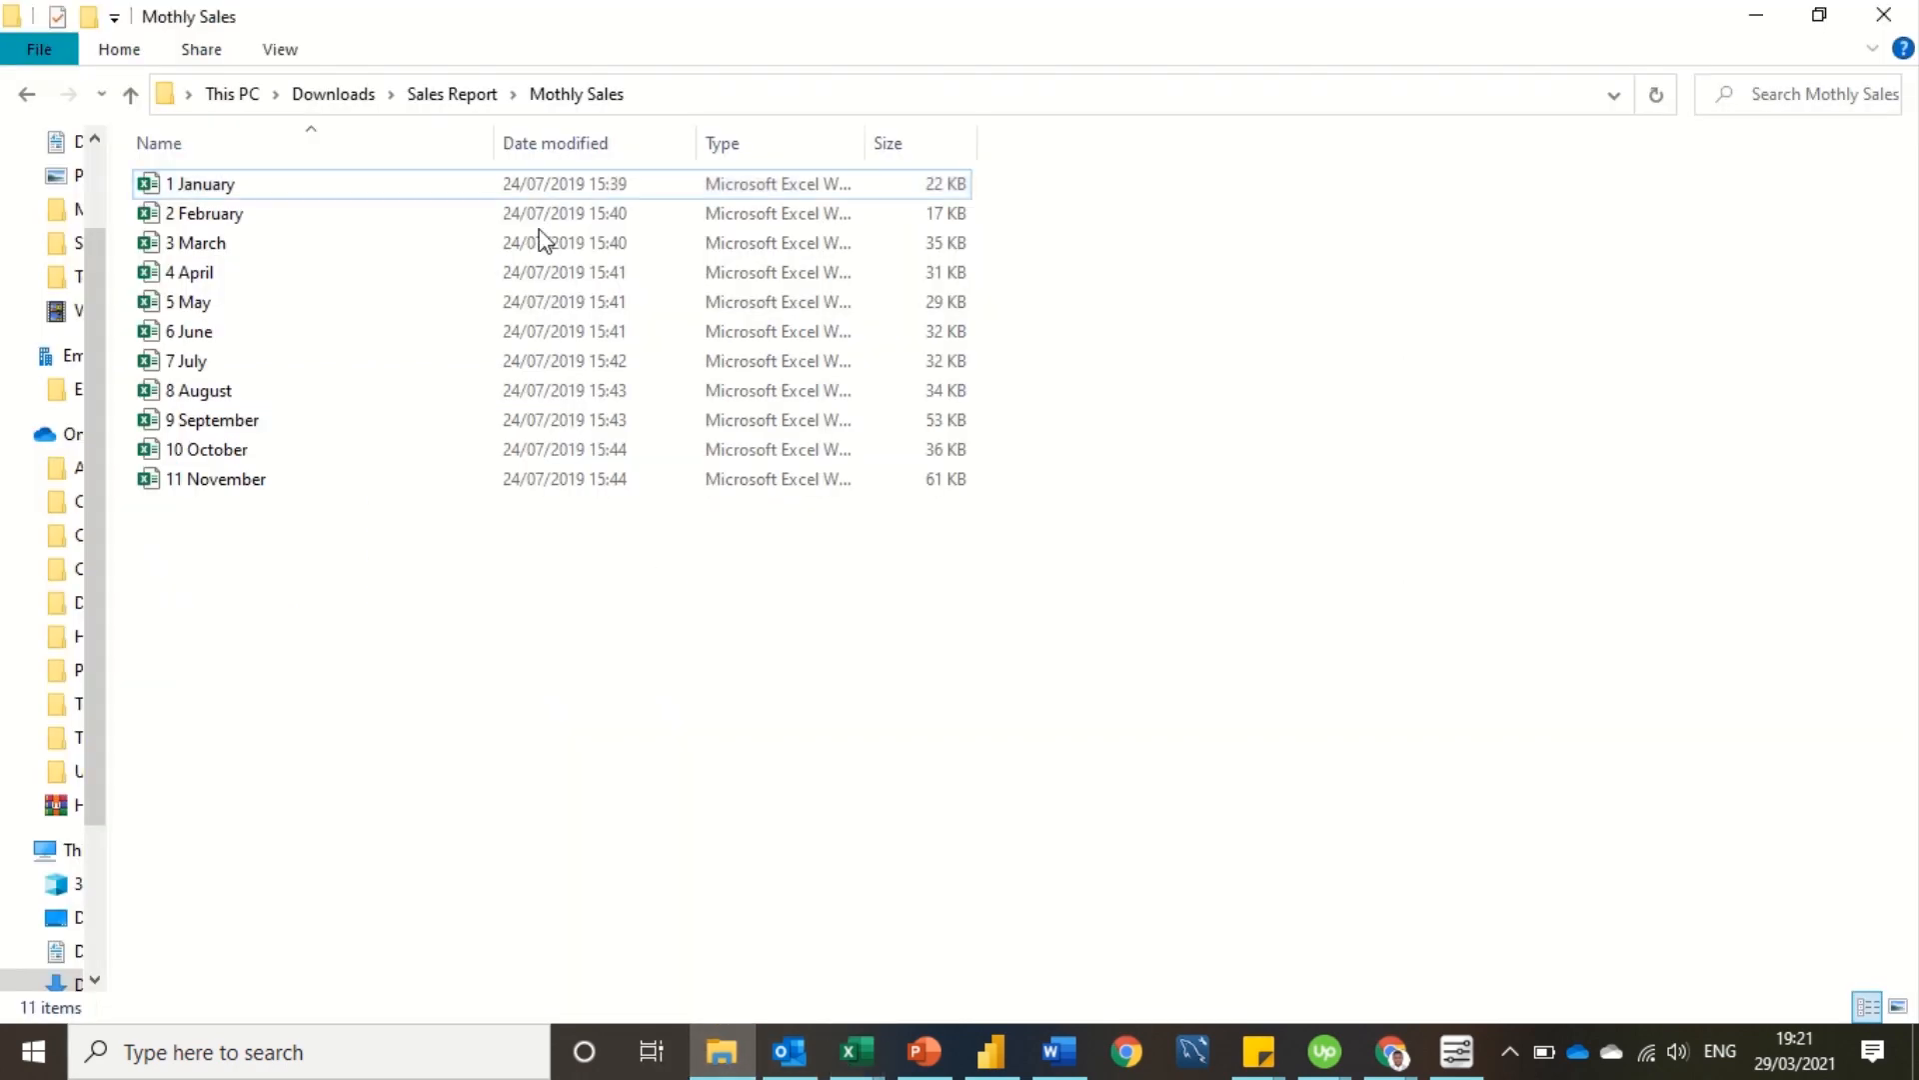
{"action": "left_click", "coordinate": [454, 94]}
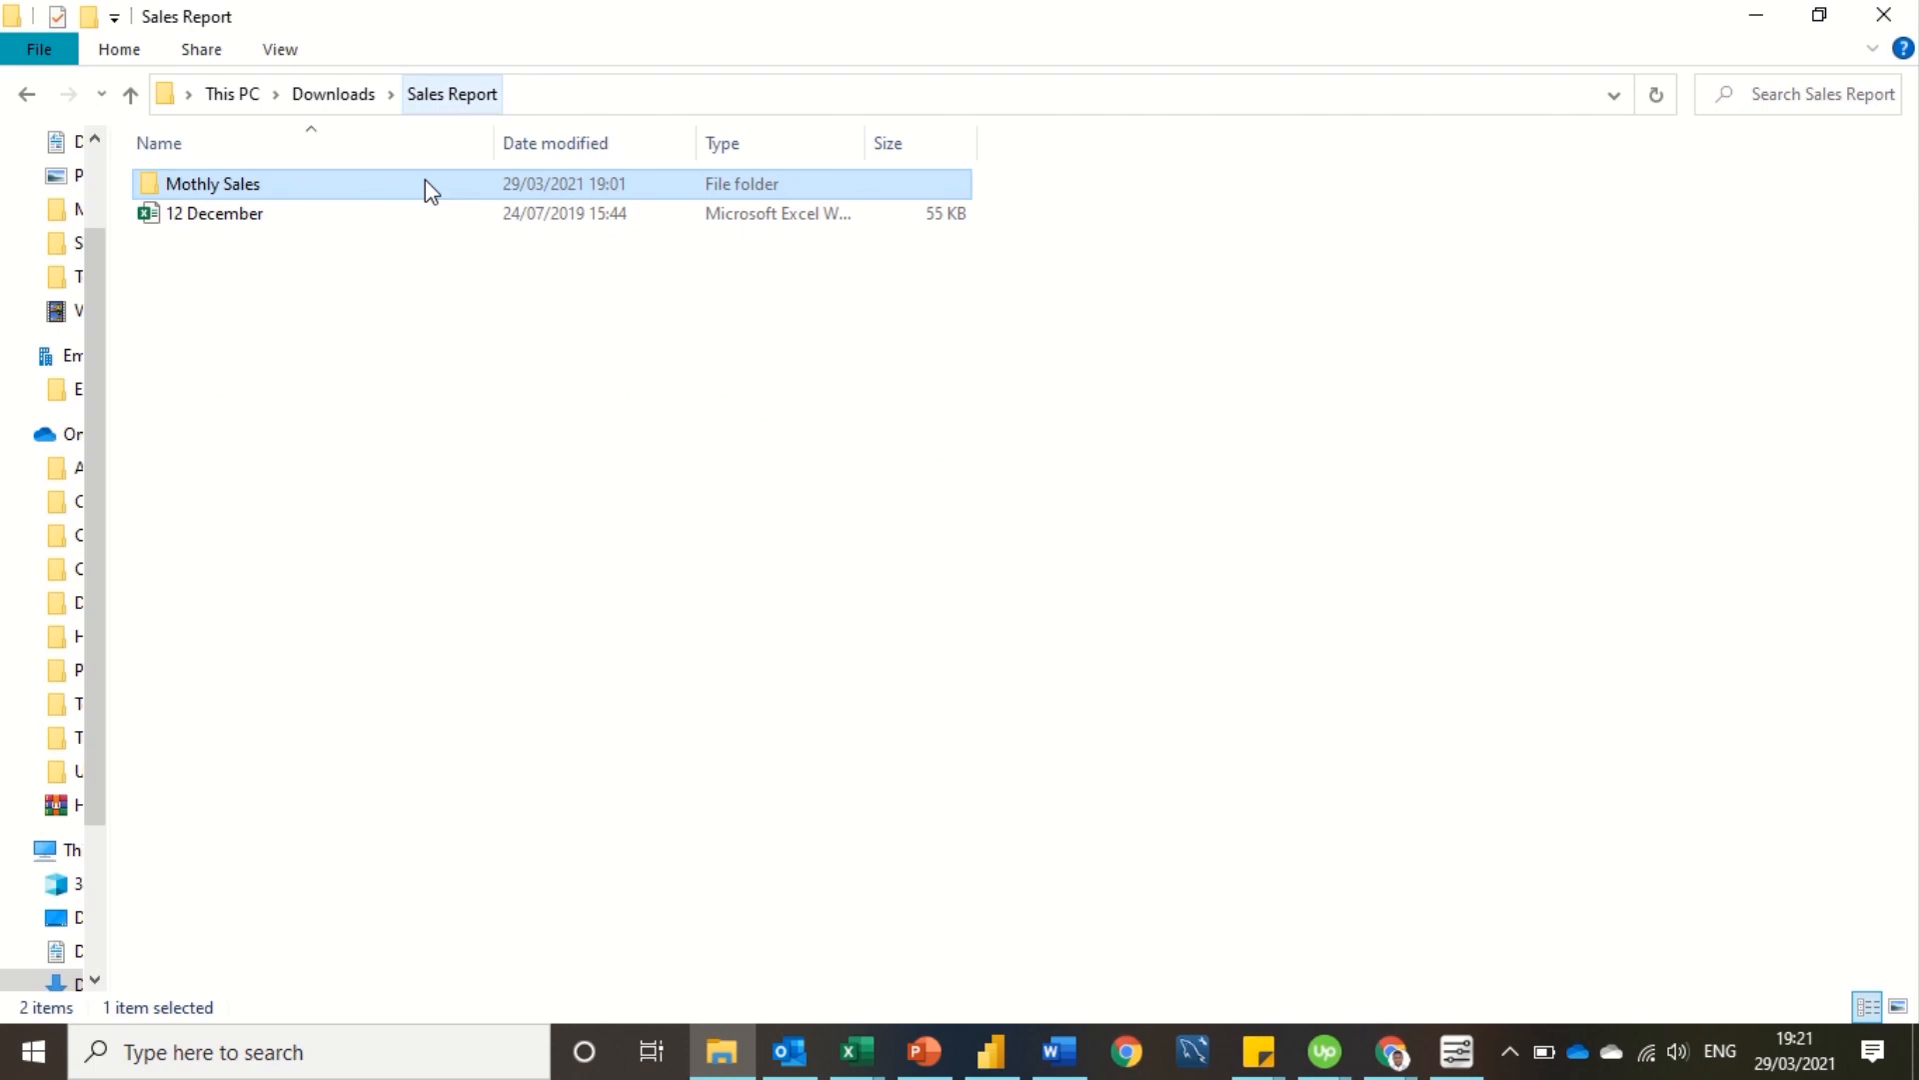
{"action": "left_click", "coordinate": [272, 221]}
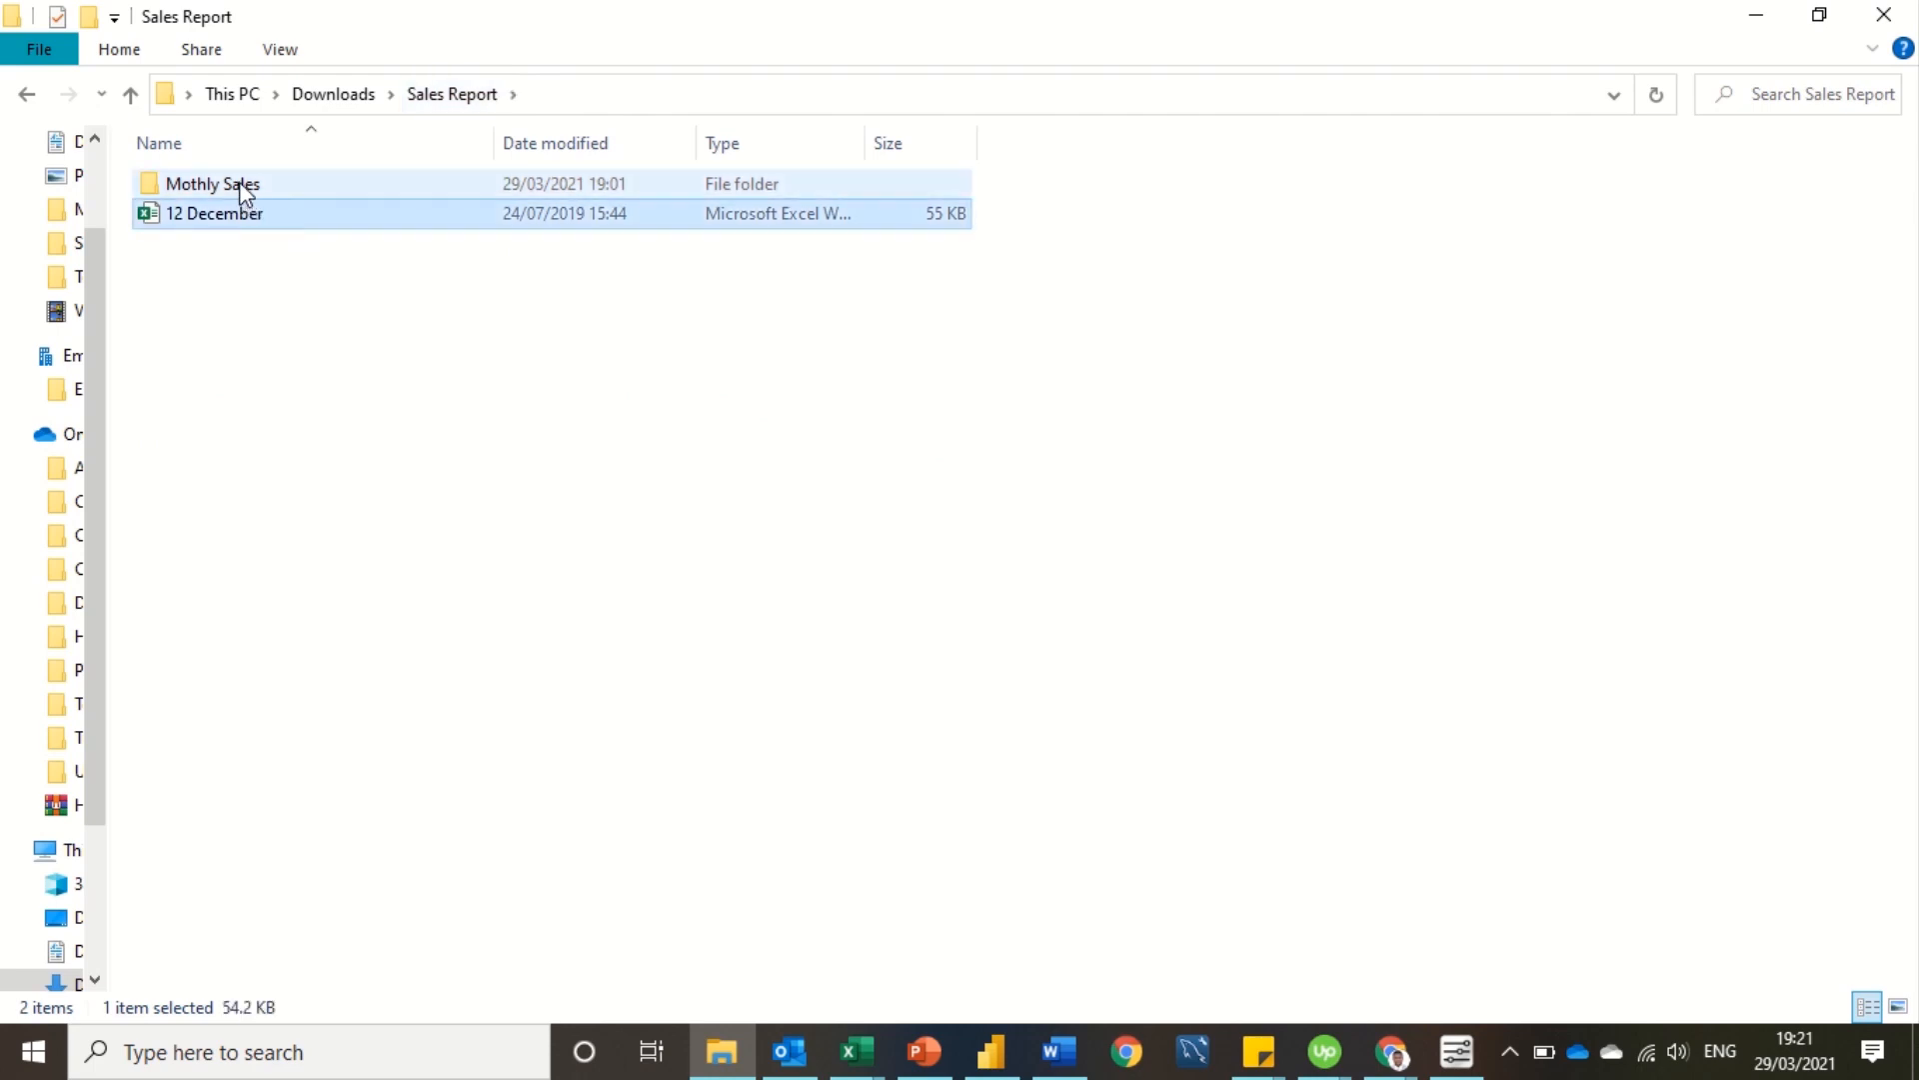
{"action": "double_click", "coordinate": [243, 187]}
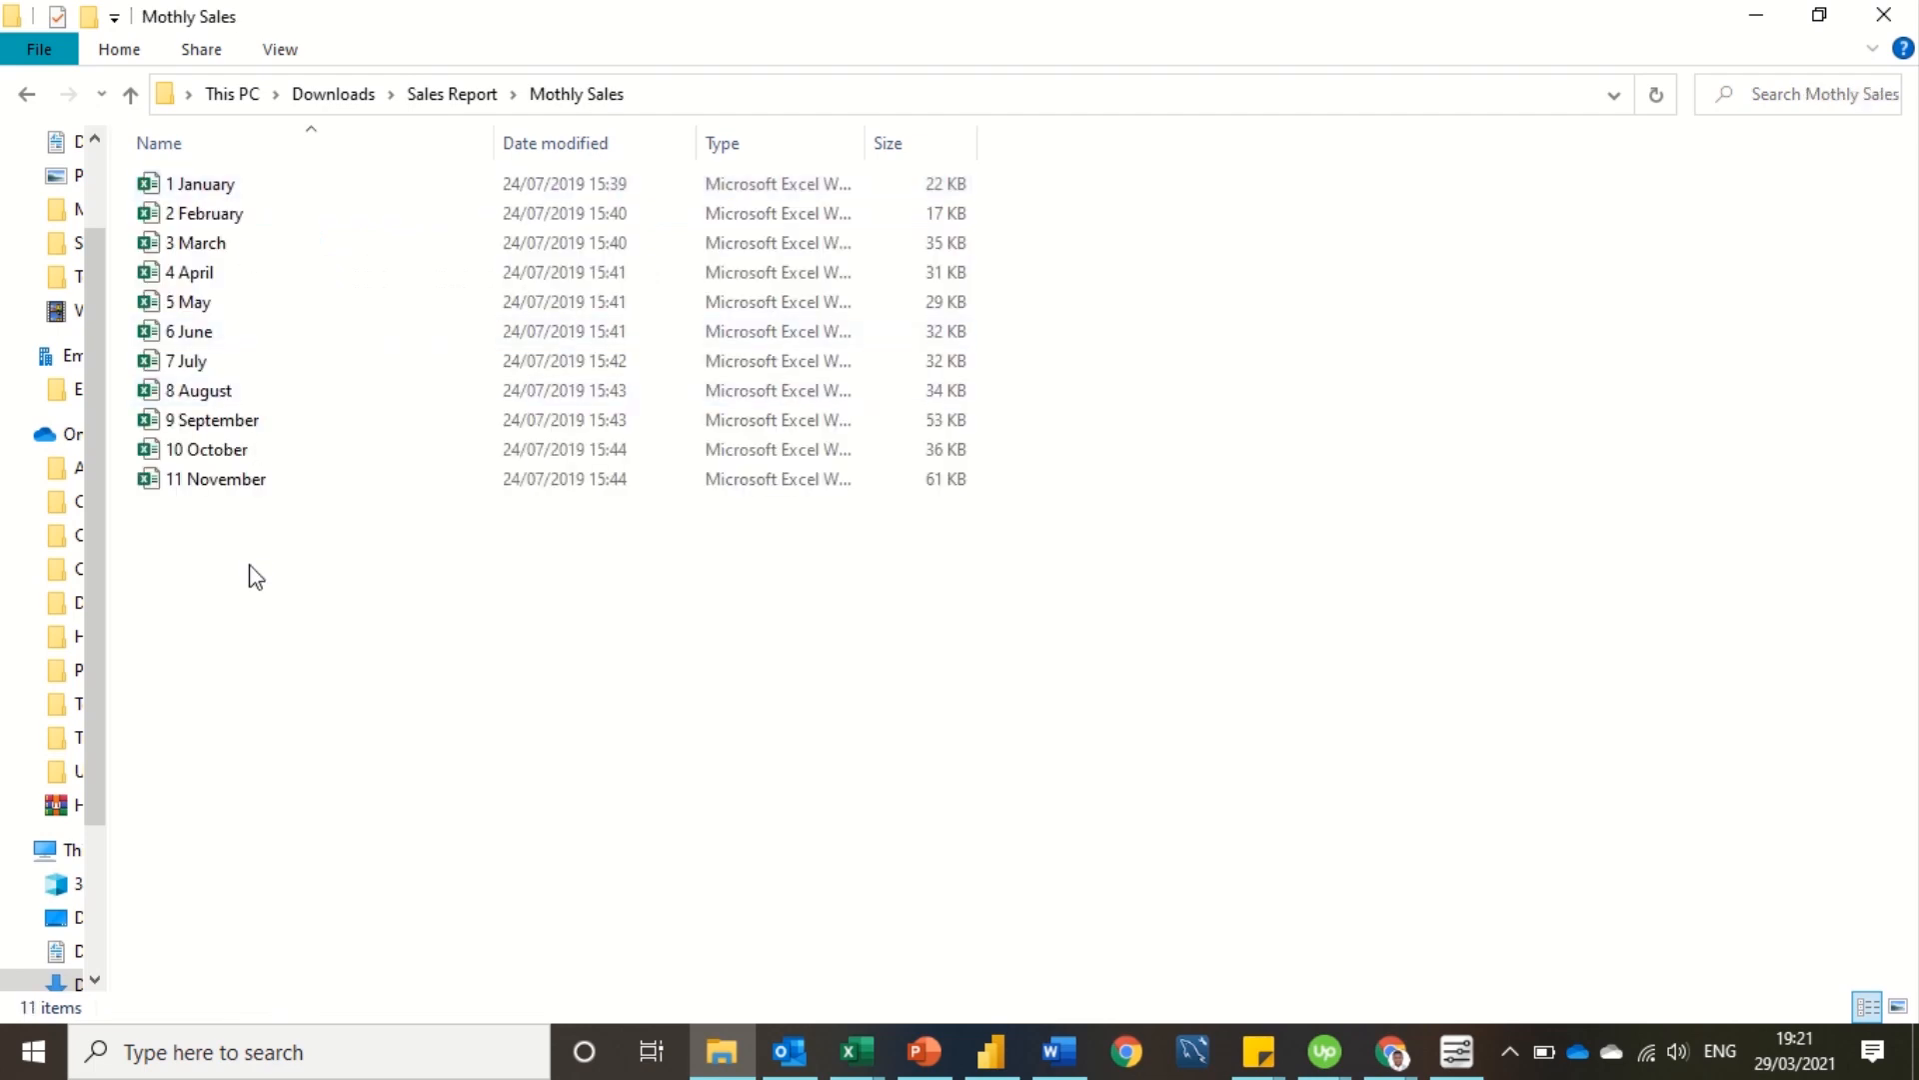
{"action": "key", "text": "ctrl+v"}
Return to Excel, refresh the pivot table to include the added monthly workbook, and check its December row
{"action": "key", "text": "alt+Tab"}
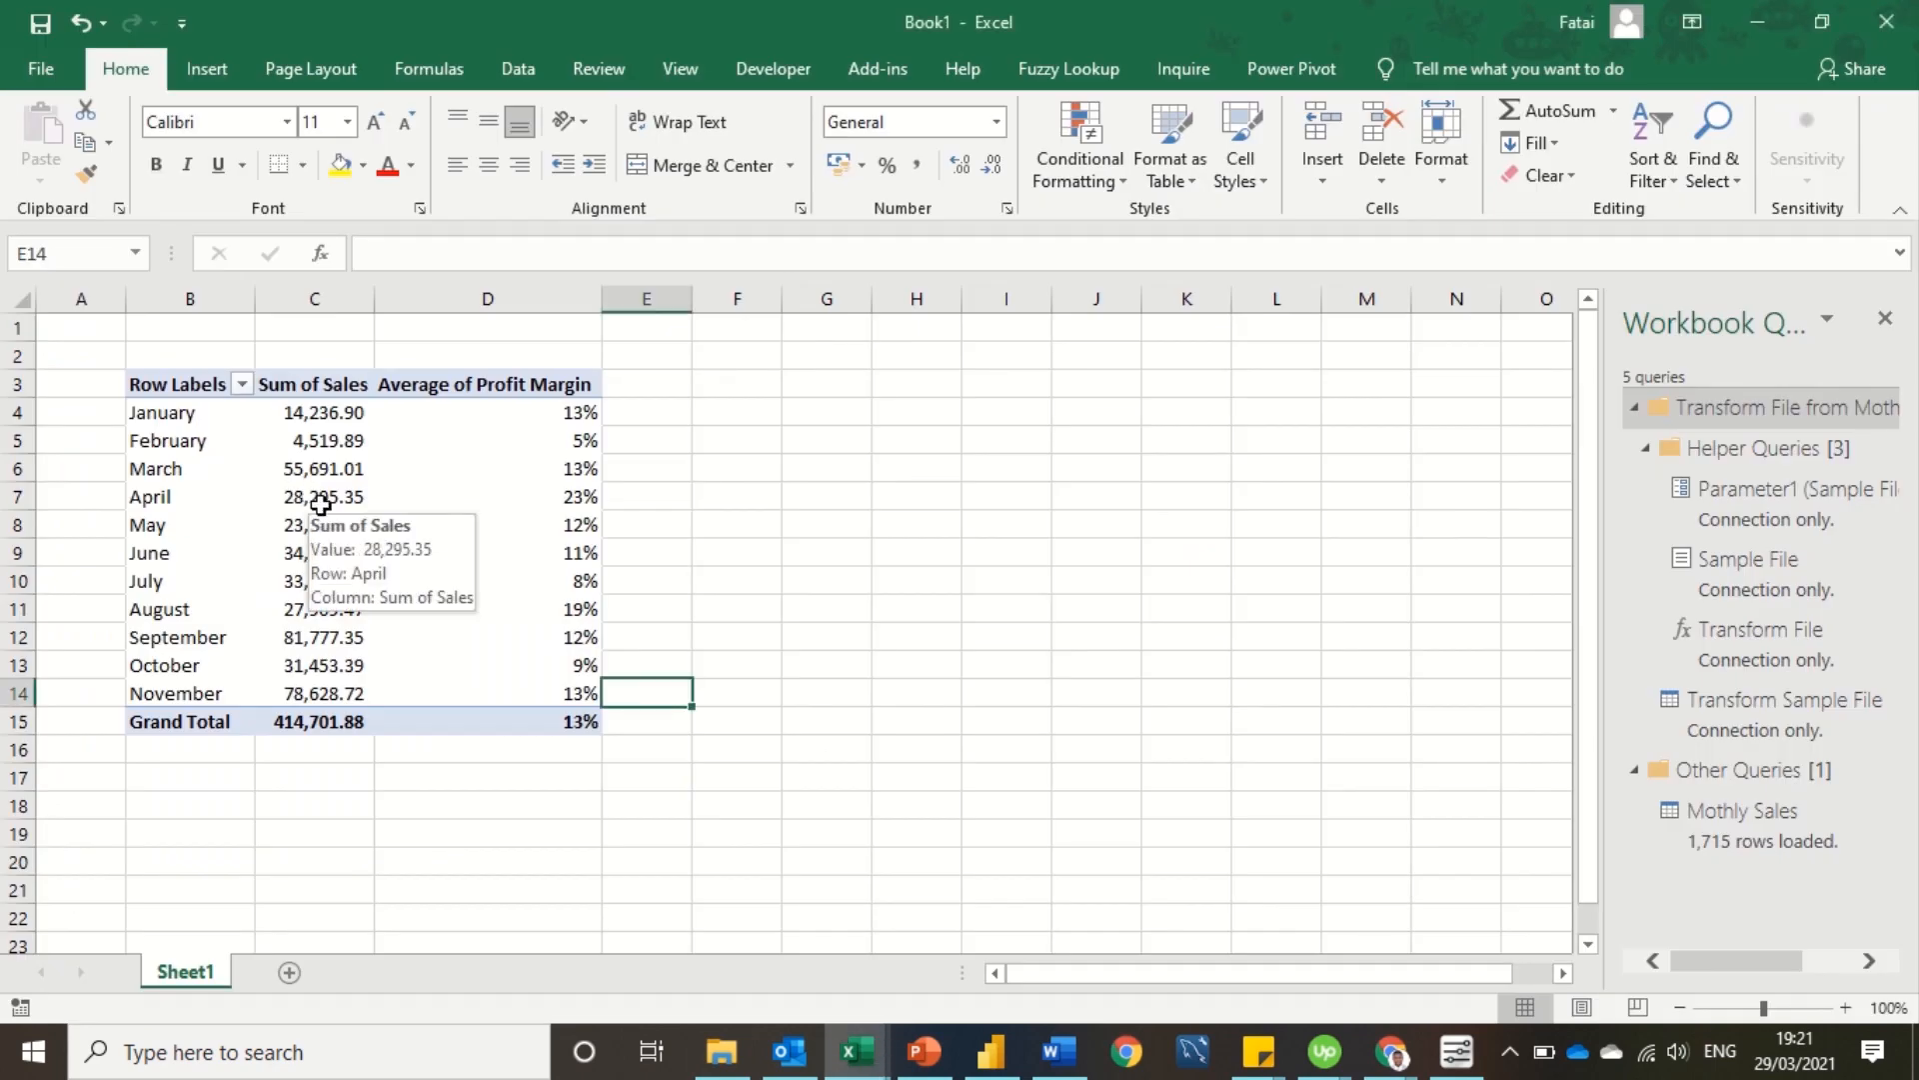
{"action": "right_click", "coordinate": [320, 502]}
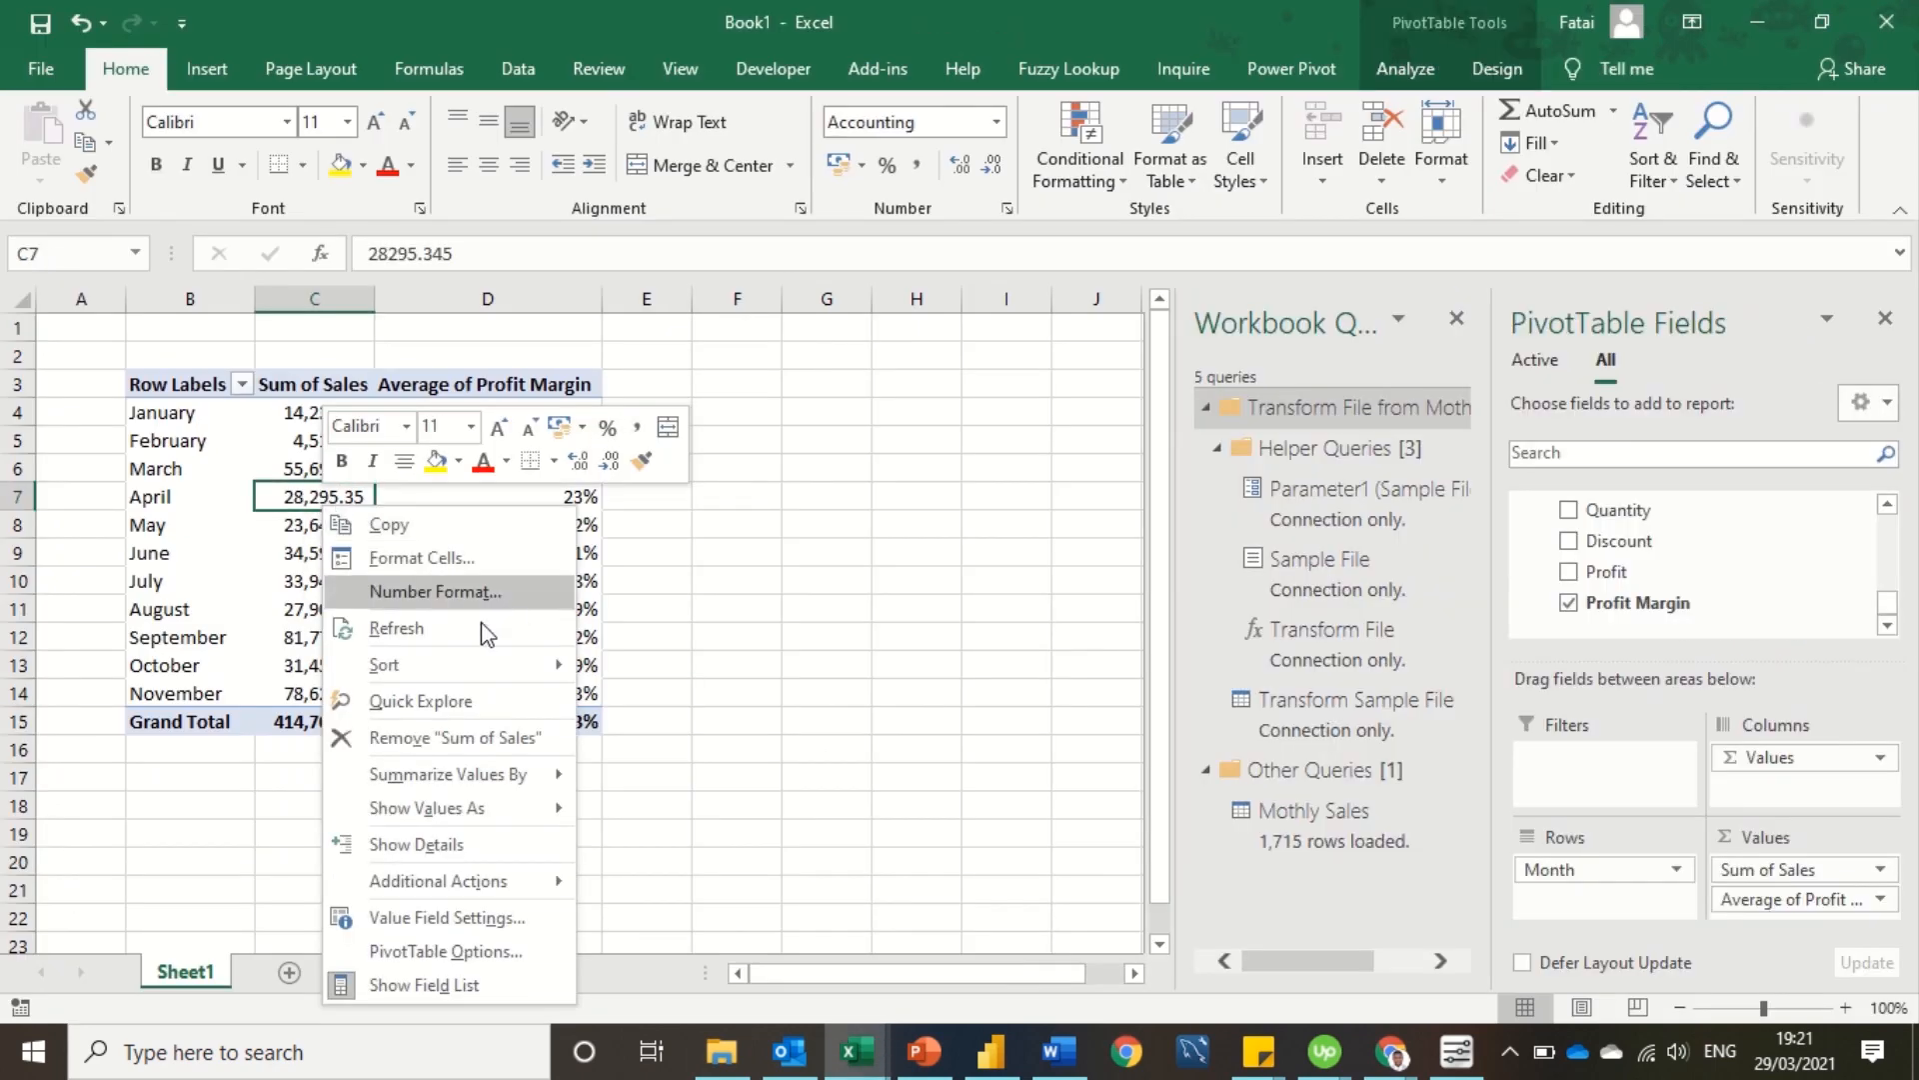
{"action": "left_click", "coordinate": [397, 627]}
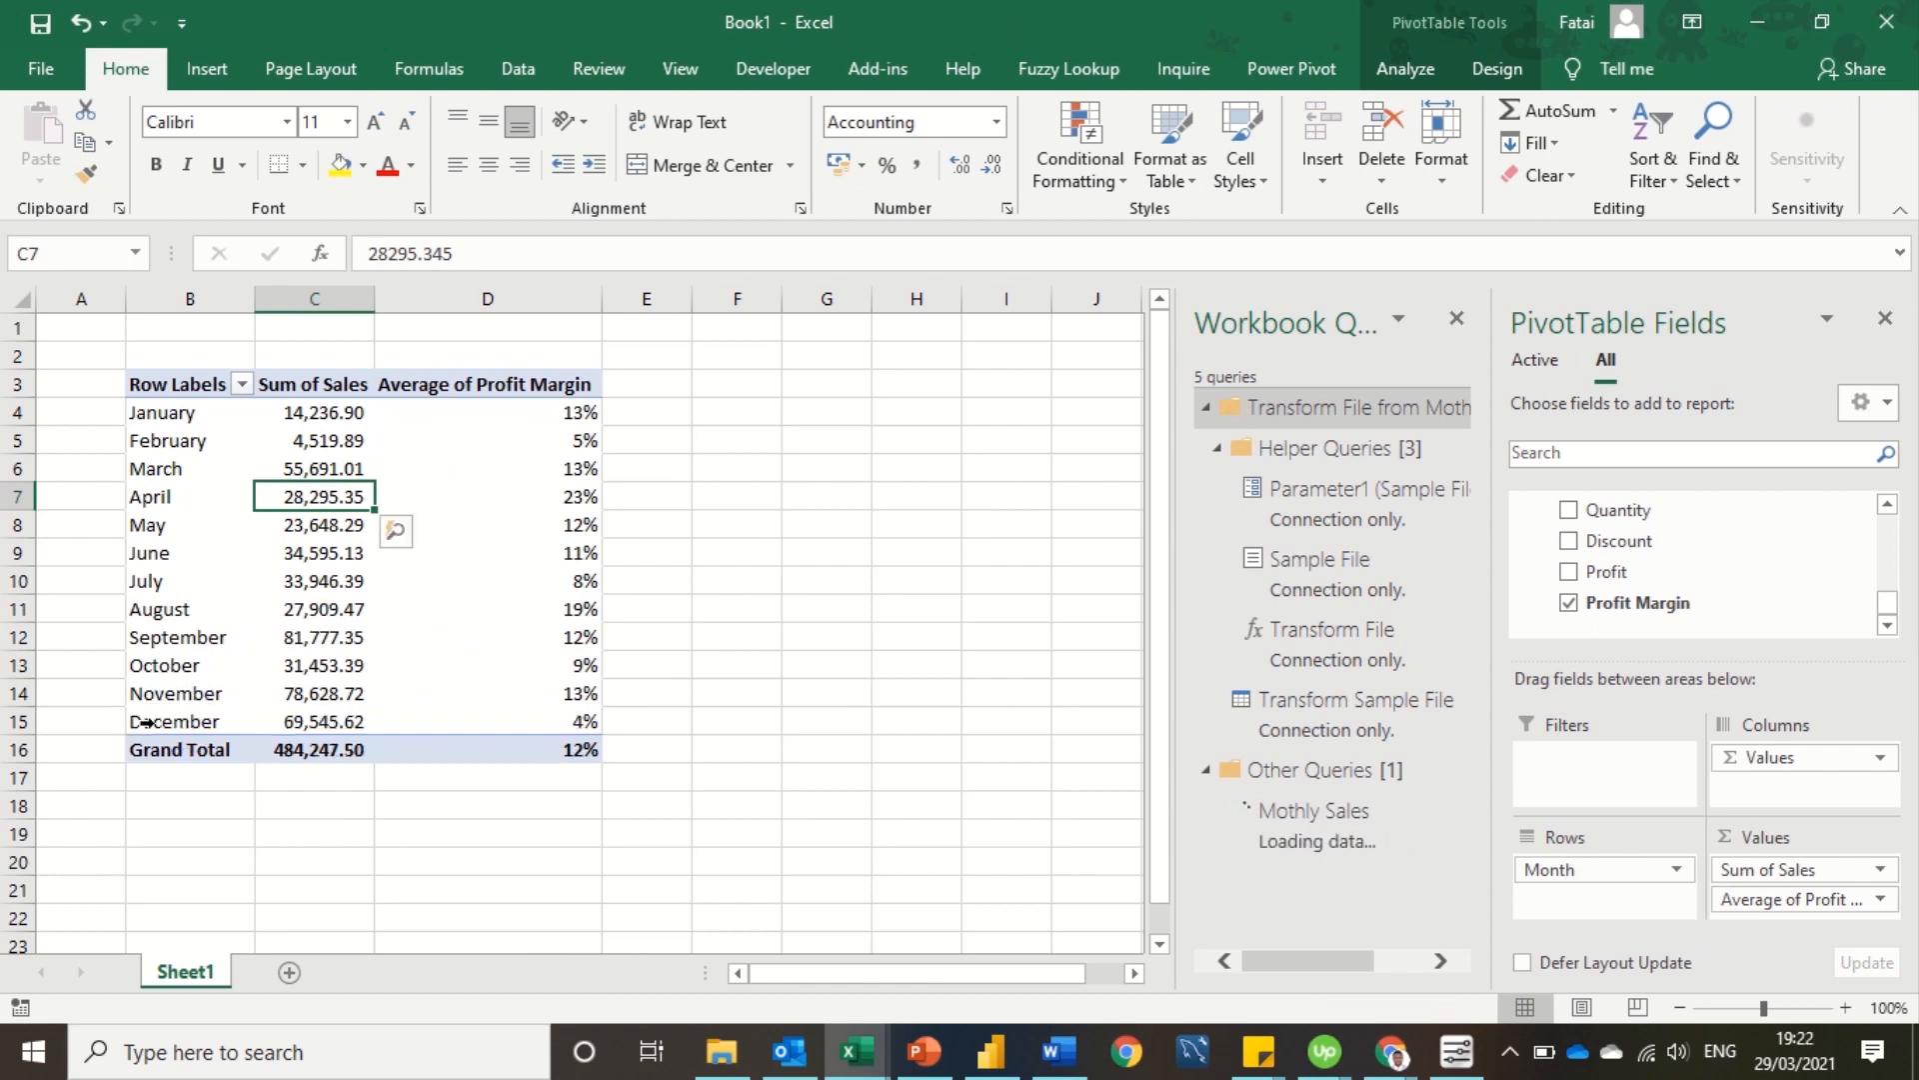
{"action": "left_click", "coordinate": [162, 724]}
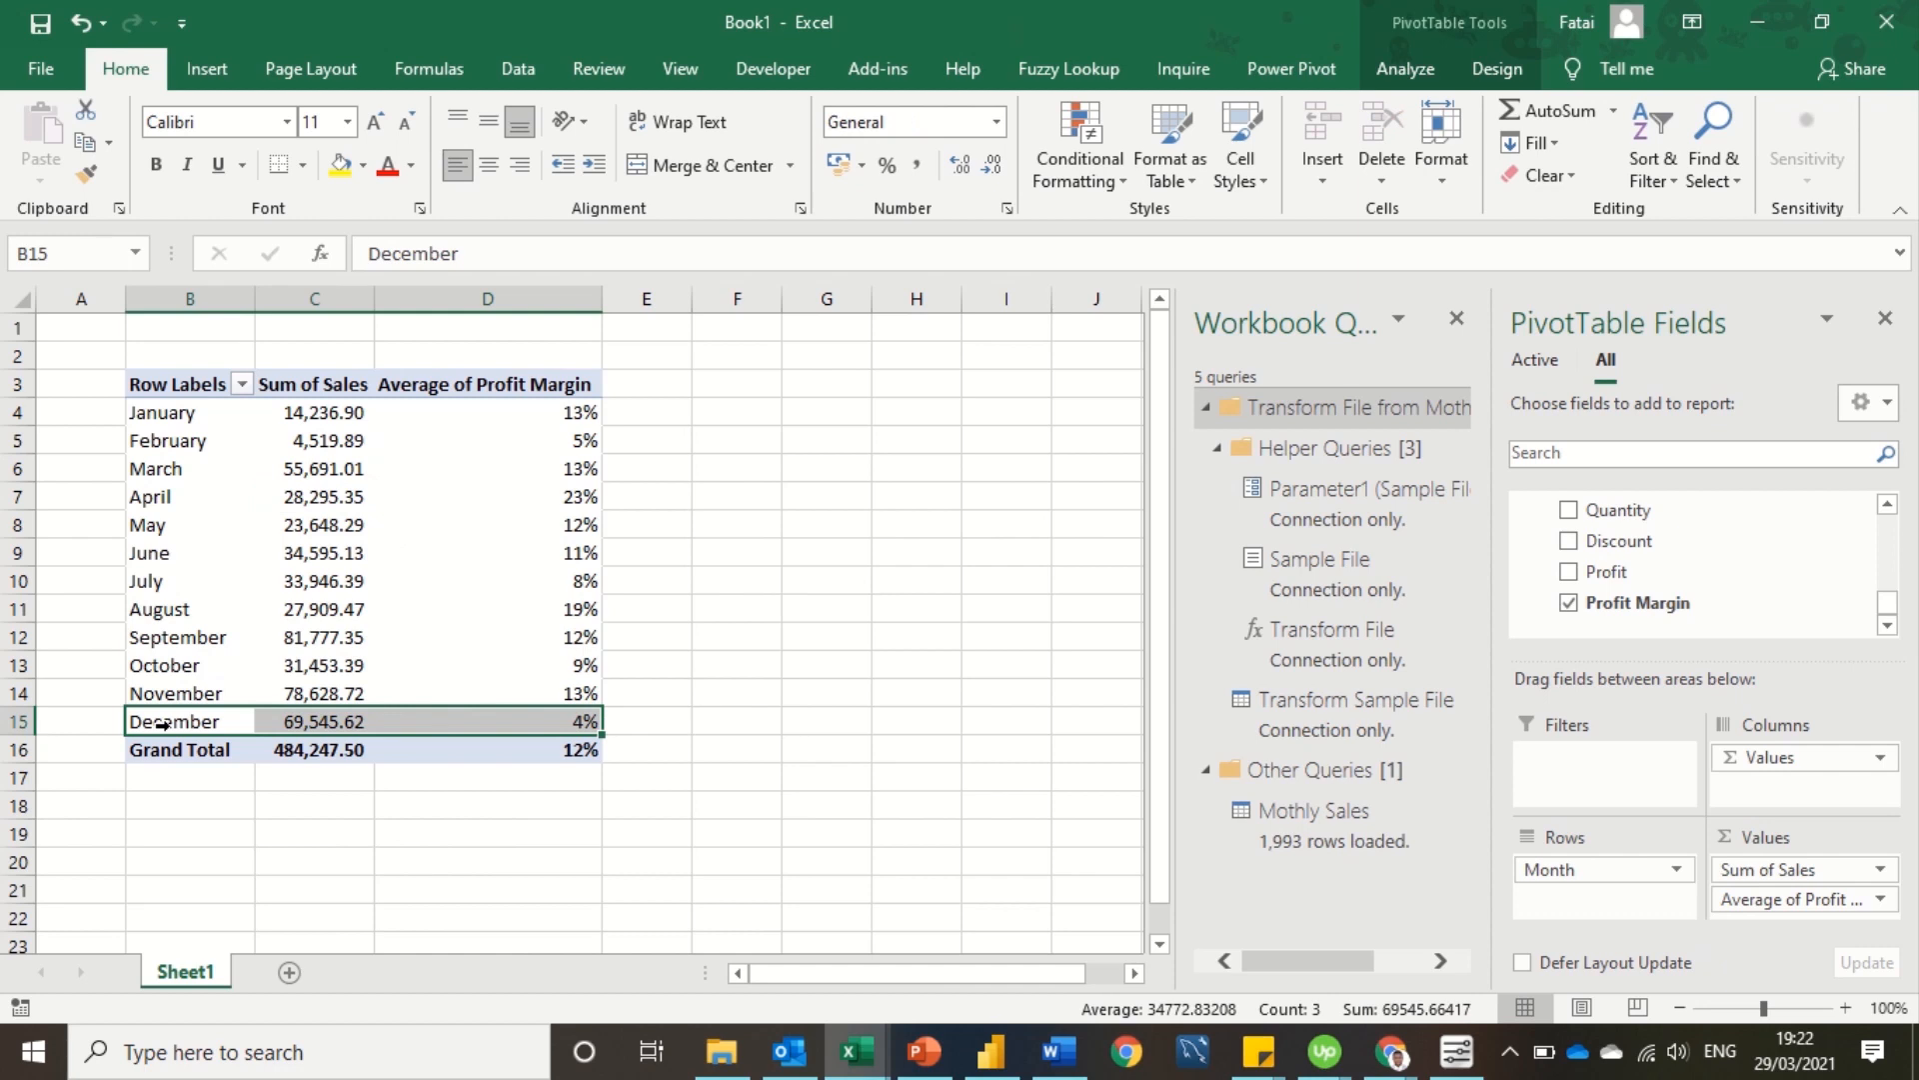
{"action": "left_click", "coordinate": [654, 660]}
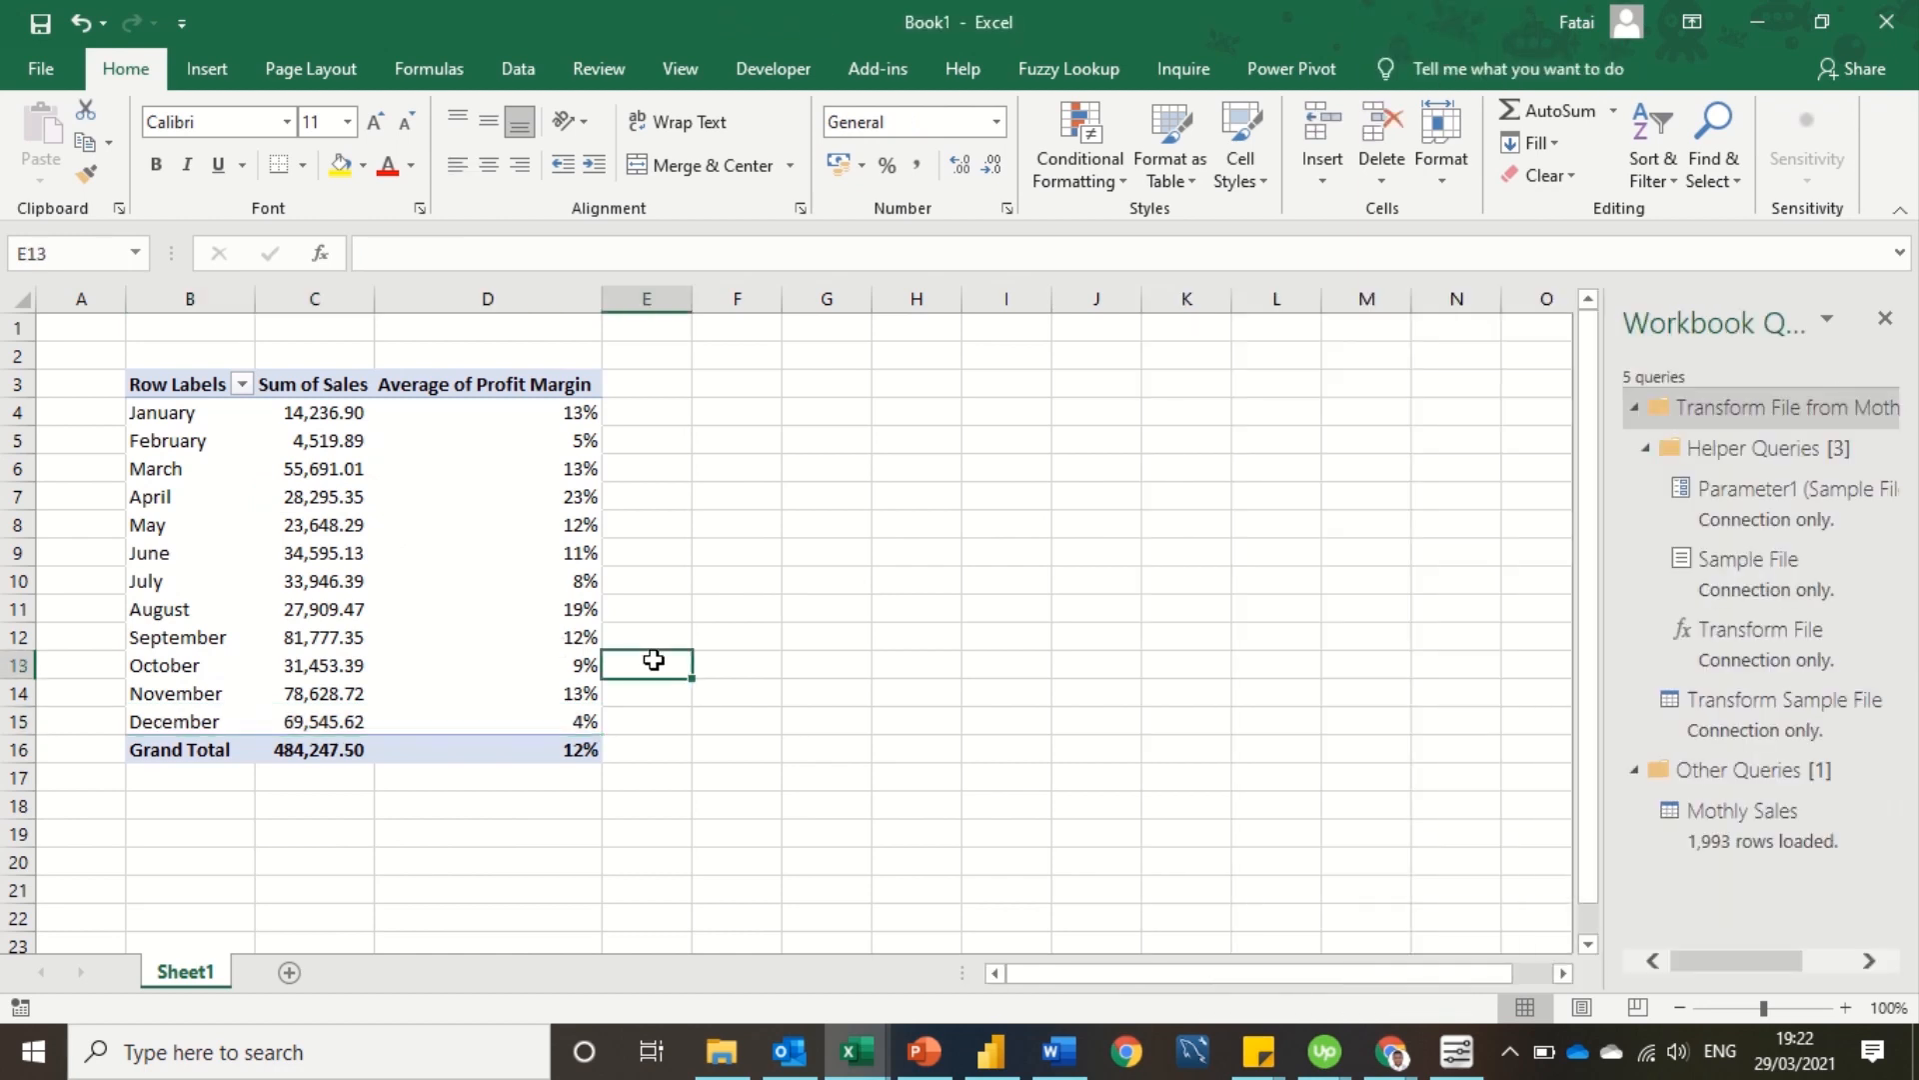